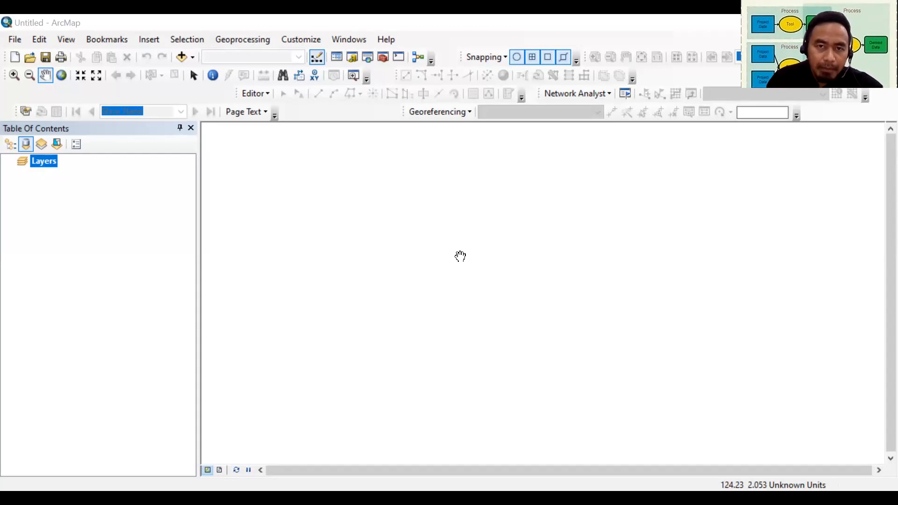
Open ArcToolbox and examine the toolsets of 3D Analyst Tools, including the tools in 3D Features
left_click(249, 40)
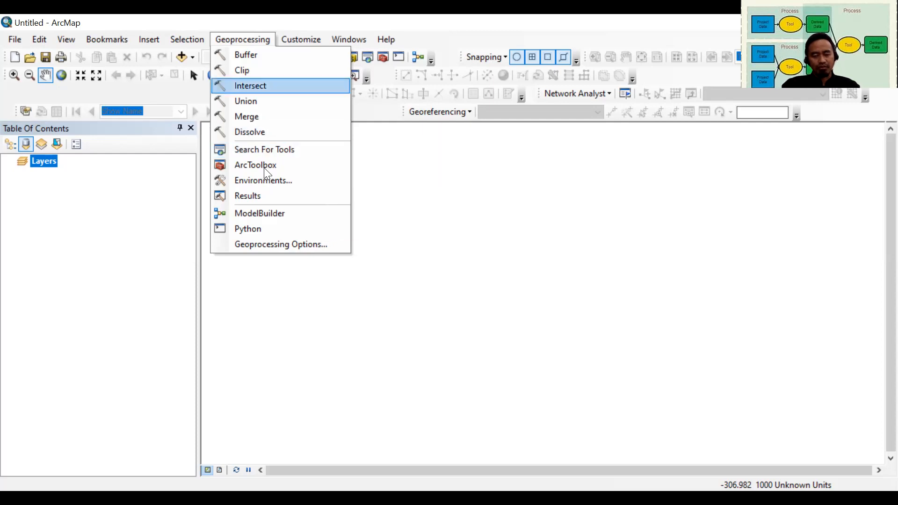
left_click(380, 59)
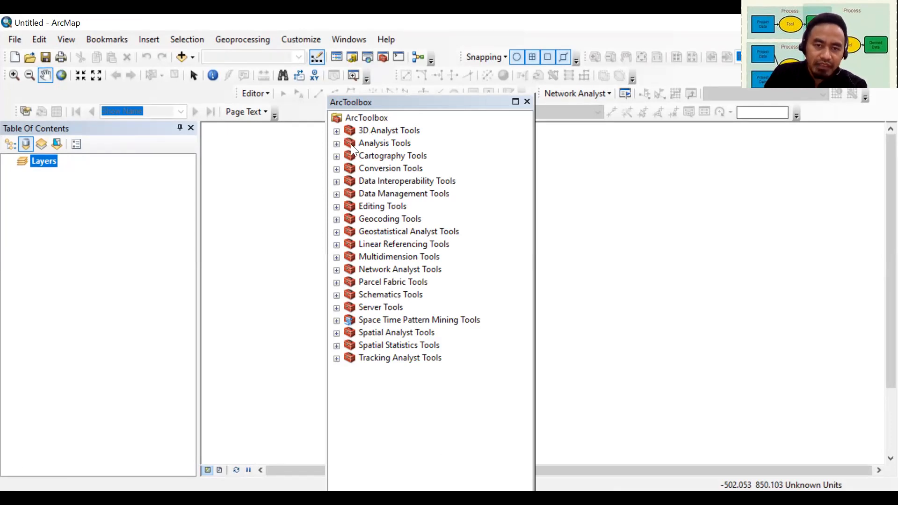
left_click(337, 131)
left_click(350, 143)
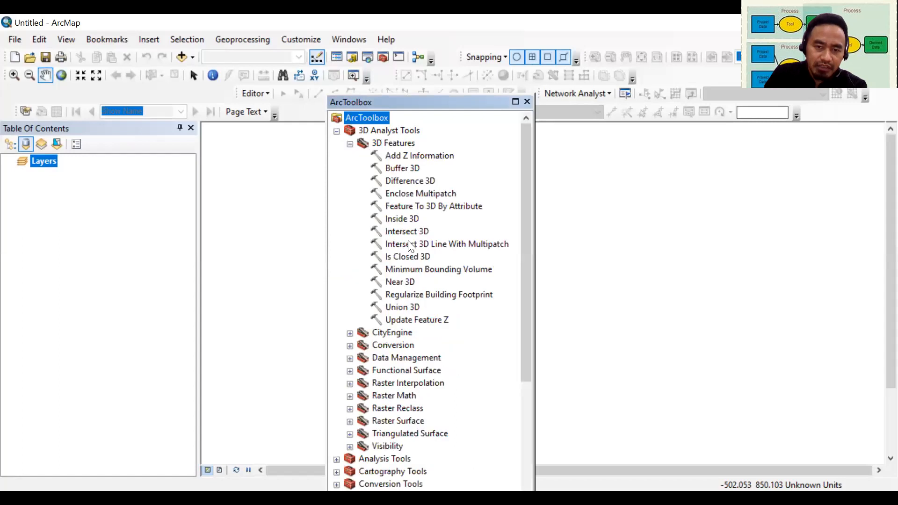
left_click(350, 143)
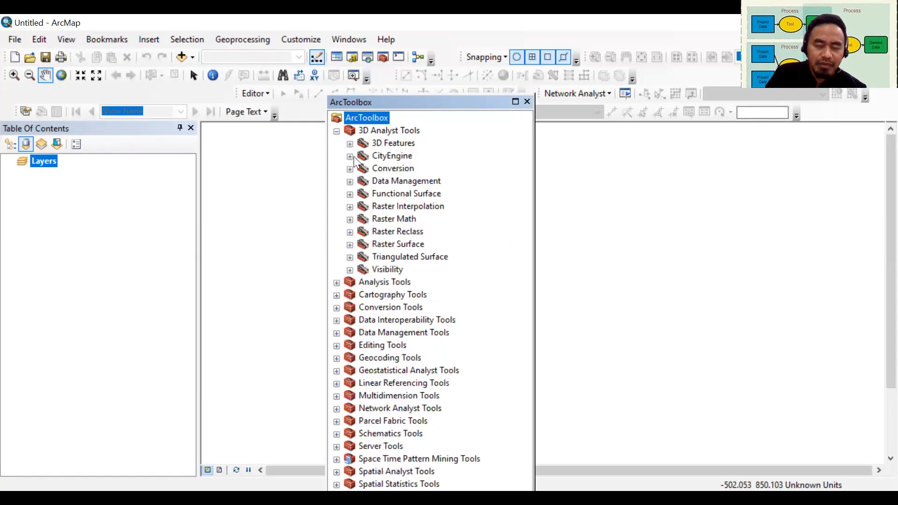
left_click(336, 132)
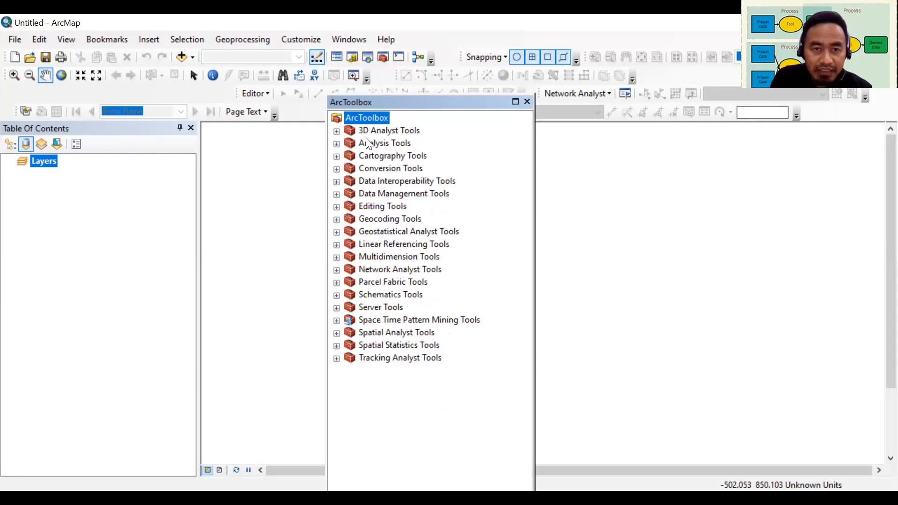
Examine the tools in the Extract, Overlay, Proximity and Statistics toolsets of Analysis Tools
left_click(336, 144)
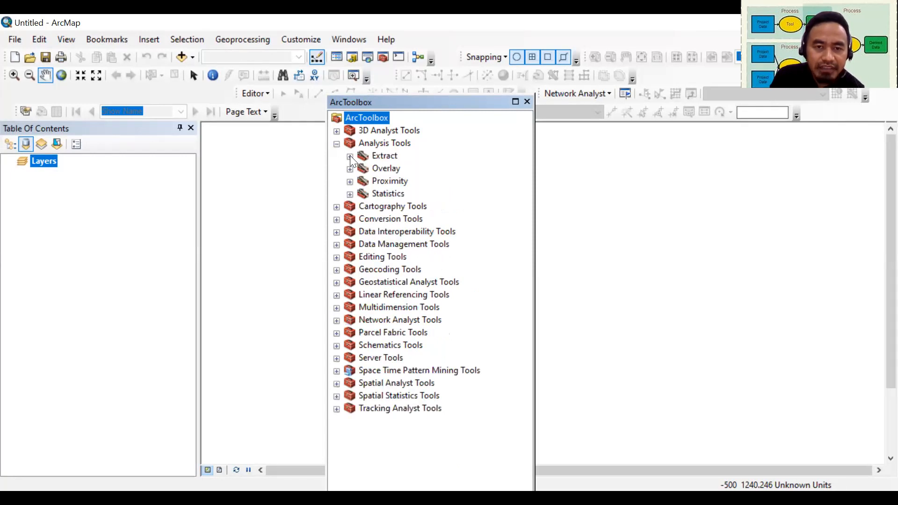
left_click(350, 157)
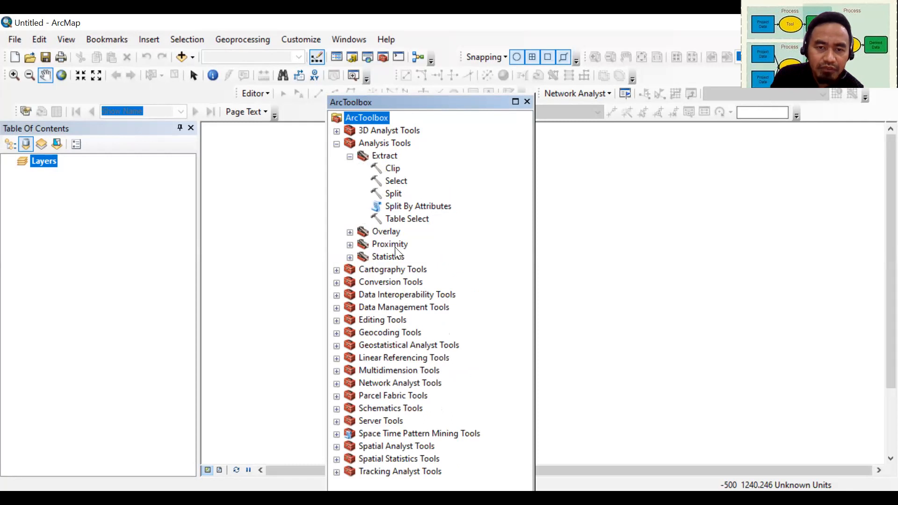
left_click(350, 231)
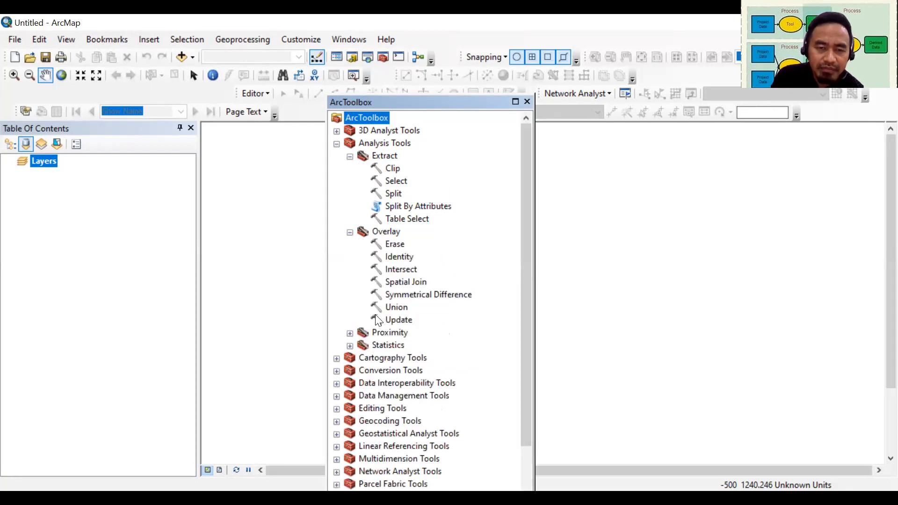
scroll(350, 295, "down", 1)
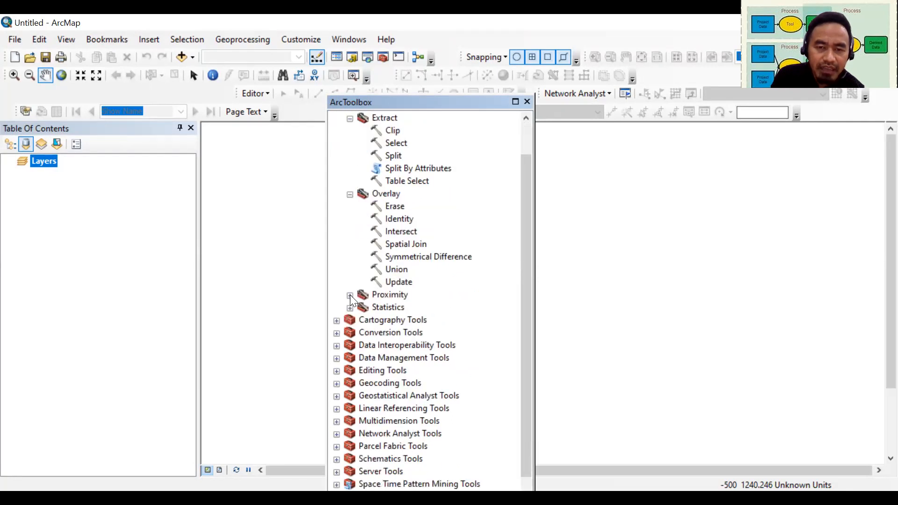
left_click(349, 294)
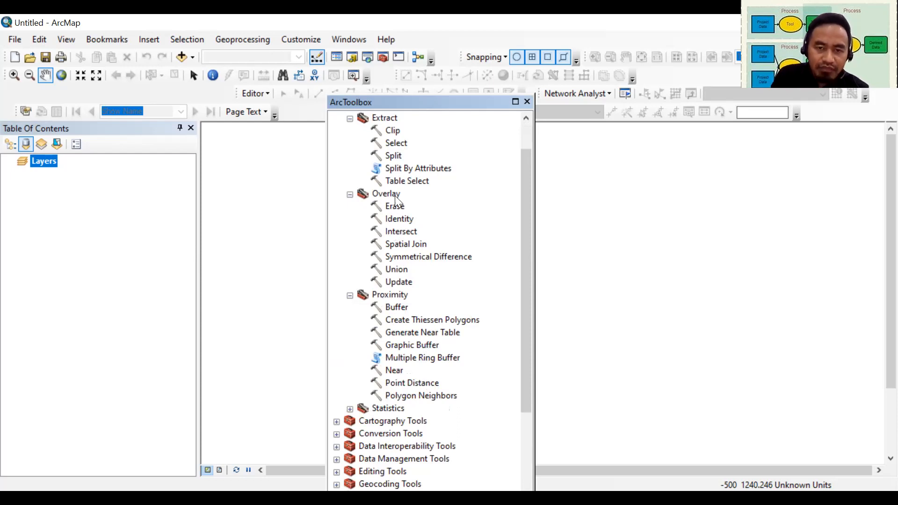
left_click(349, 409)
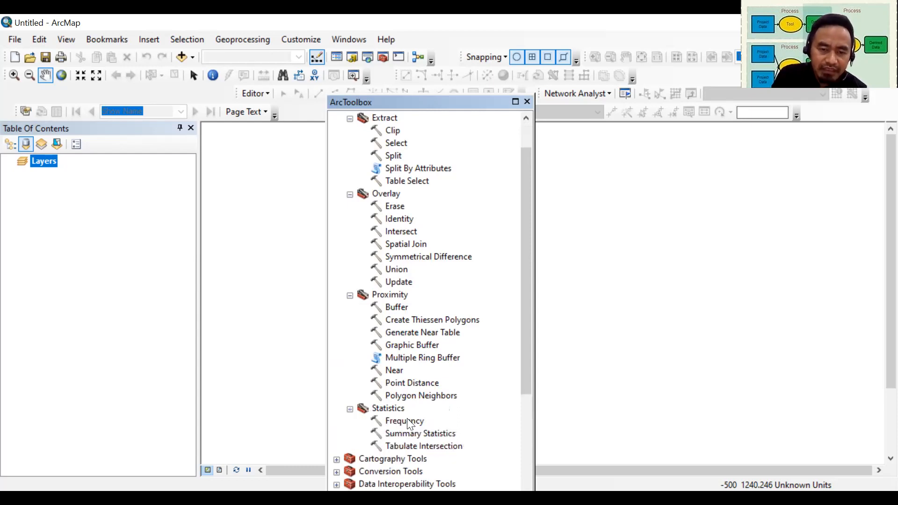
scroll(407, 418, "down", 2)
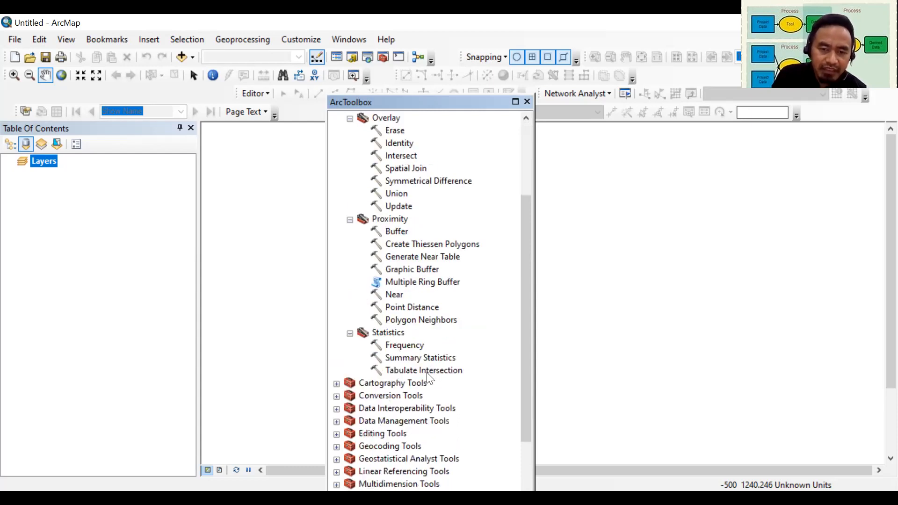
scroll(337, 309, "down", 2)
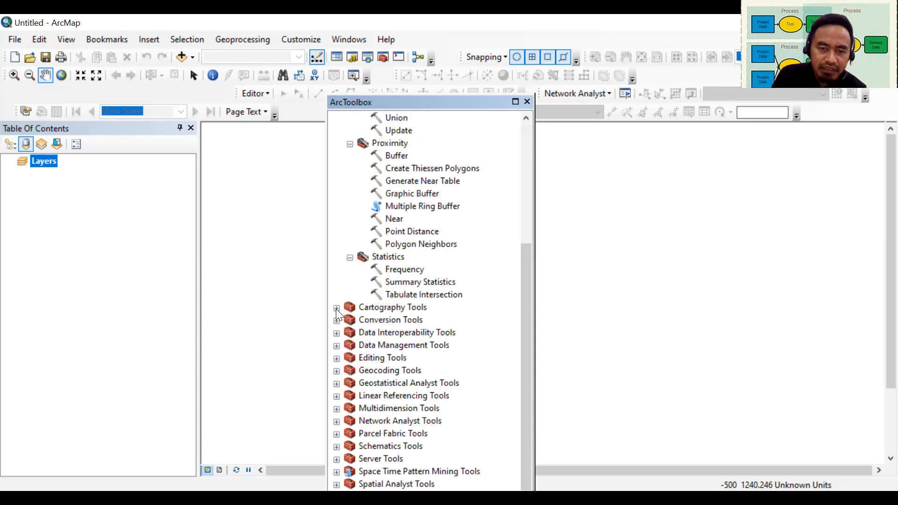
Examine the toolsets of Cartography Tools and Spatial Analyst Tools, including the tools in Density and Distance
left_click(336, 308)
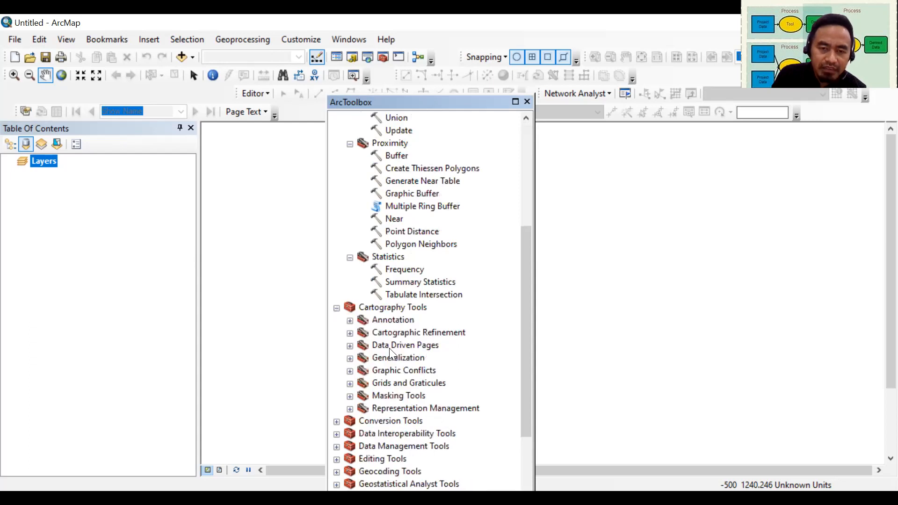
left_click(336, 308)
scroll(373, 321, "down", 1)
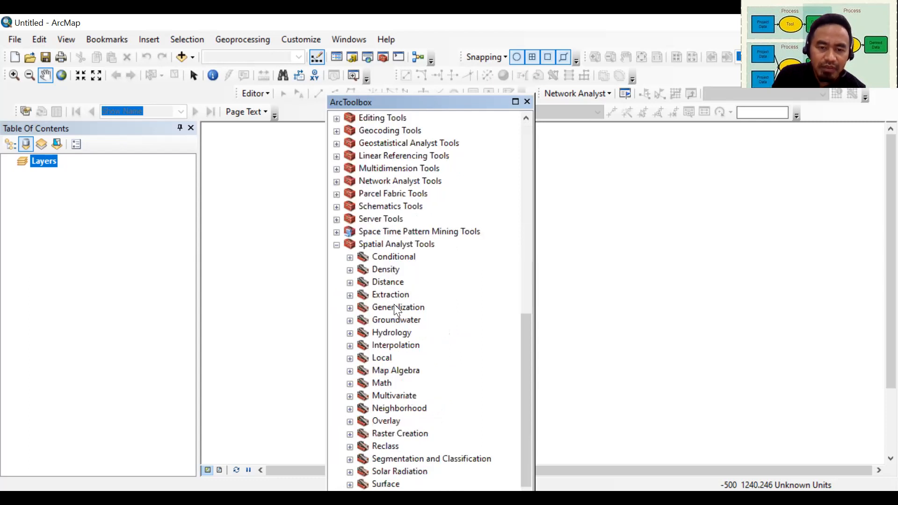
scroll(393, 304, "down", 2)
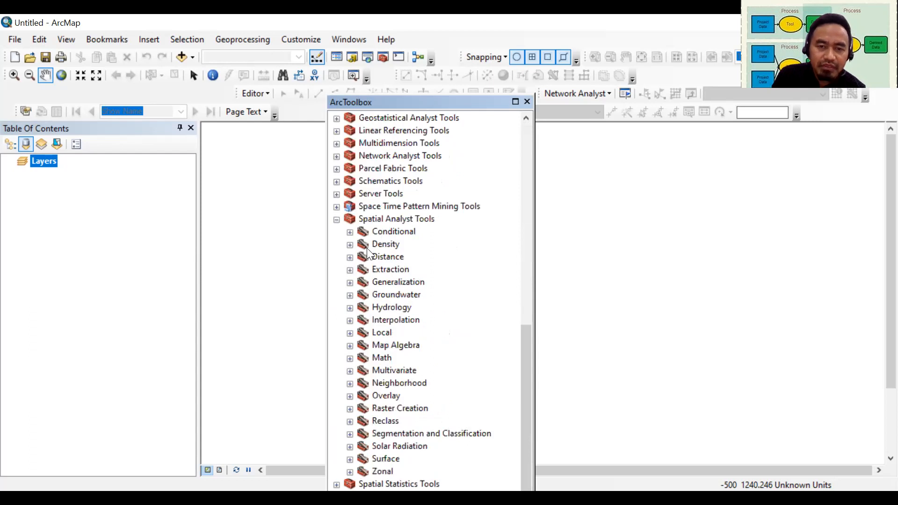
left_click(350, 244)
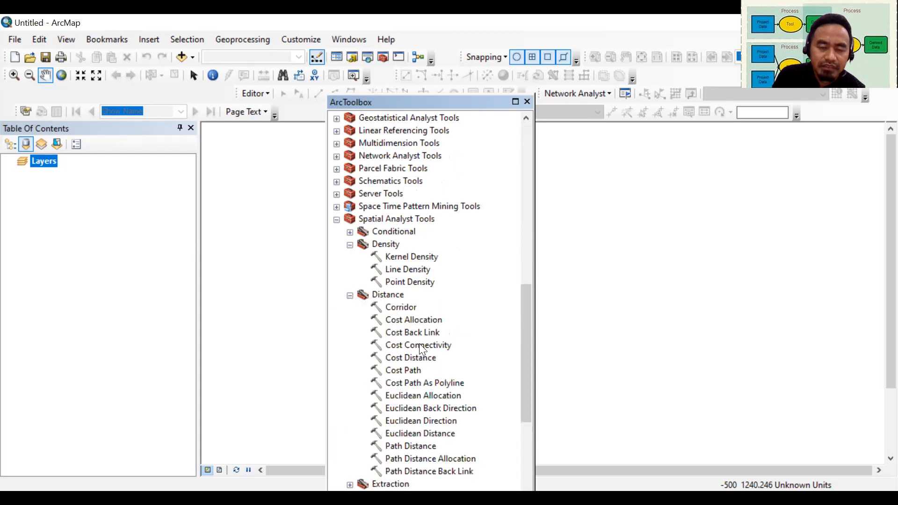
scroll(426, 371, "down", 2)
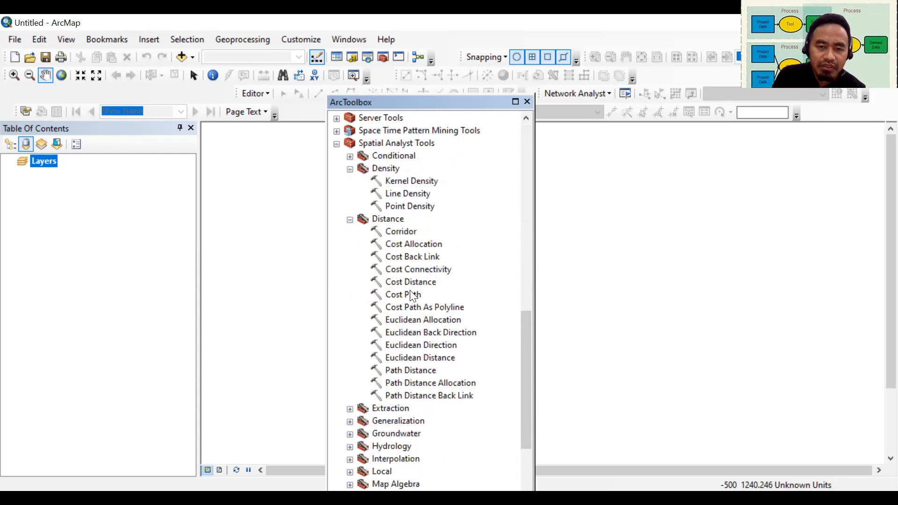
scroll(350, 337, "up", 4)
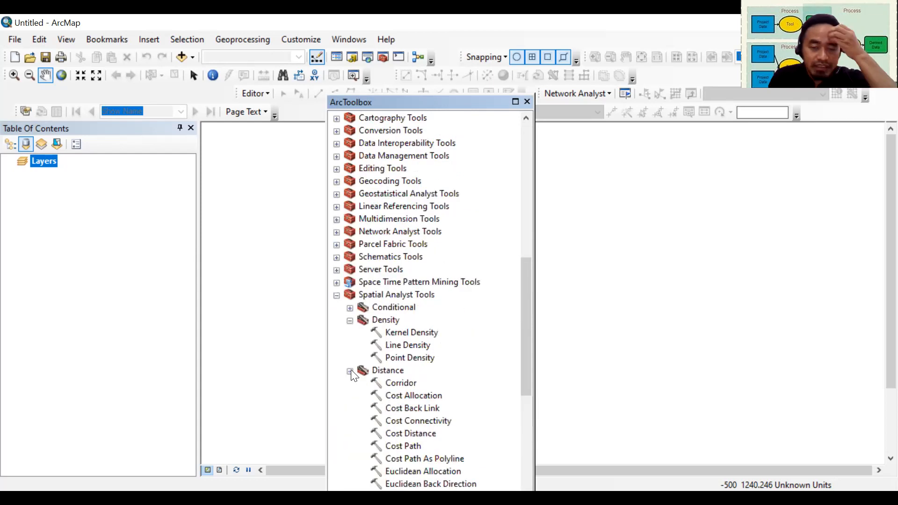
left_click(349, 371)
left_click(349, 320)
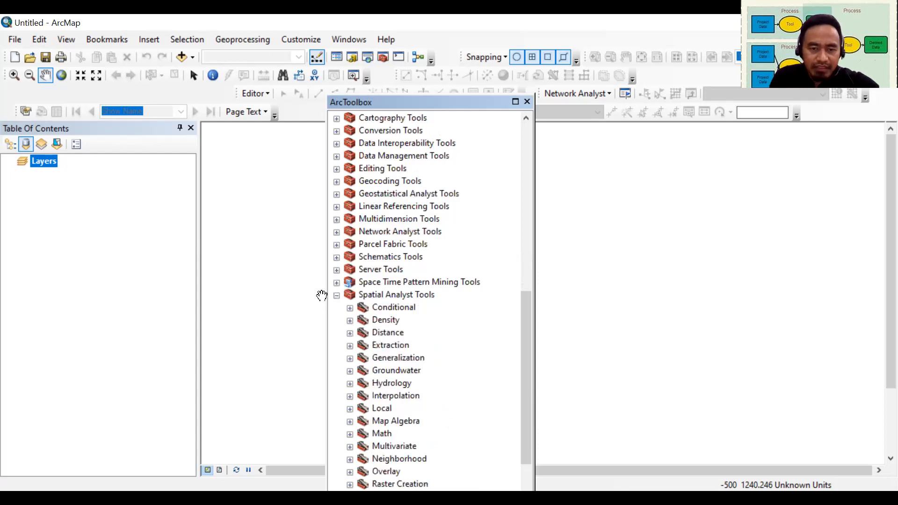
left_click(337, 295)
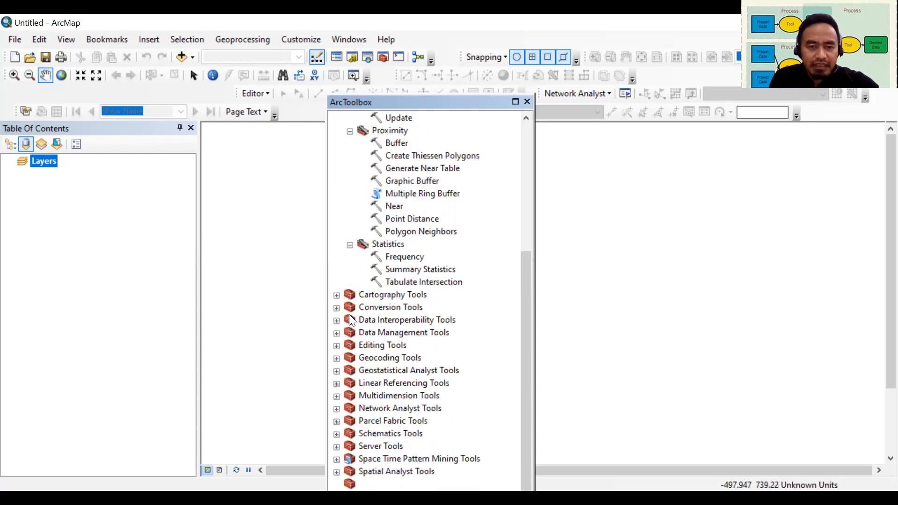
scroll(399, 207, "up", 2)
scroll(397, 204, "up", 4)
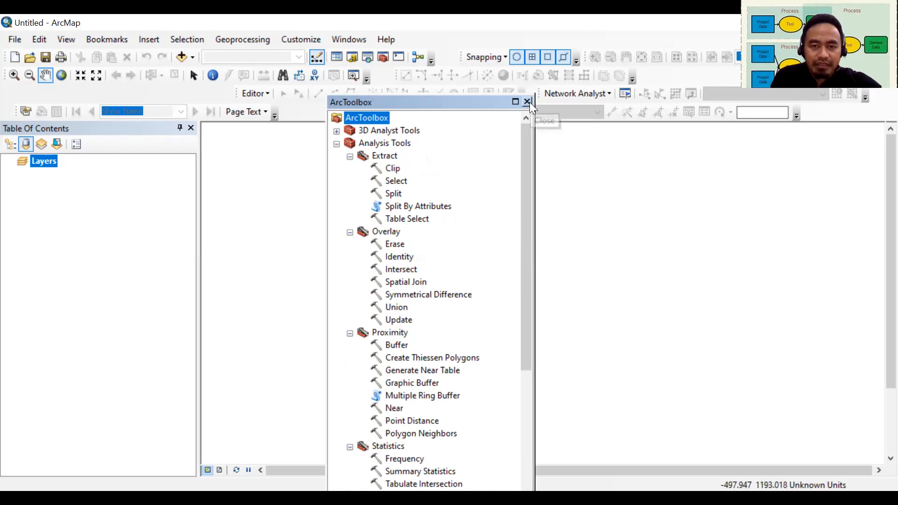
Close ArcToolbox and open the Buffer geoprocessing tool
left_click(262, 39)
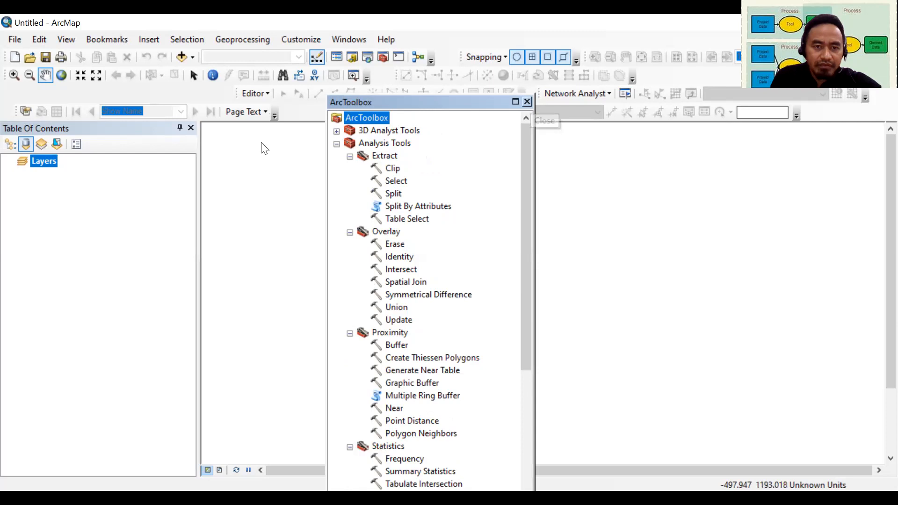
left_click(260, 164)
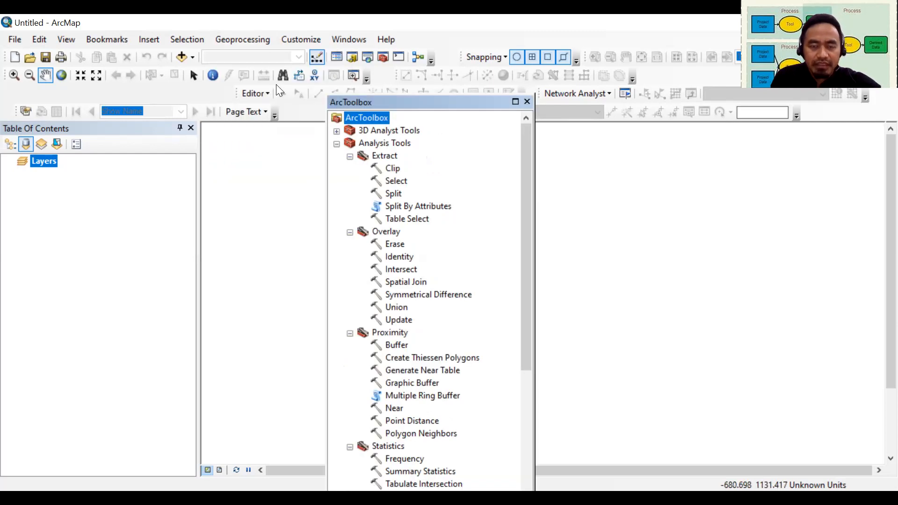
left_click(243, 38)
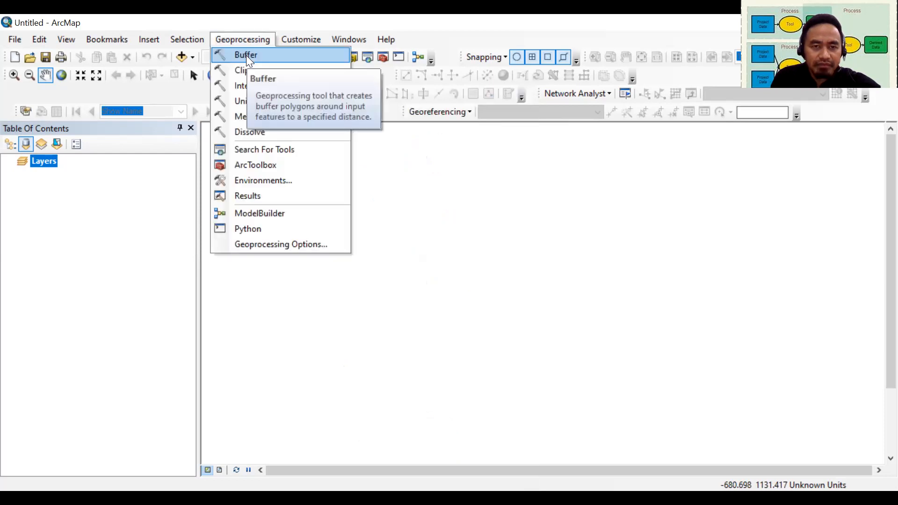
left_click(246, 55)
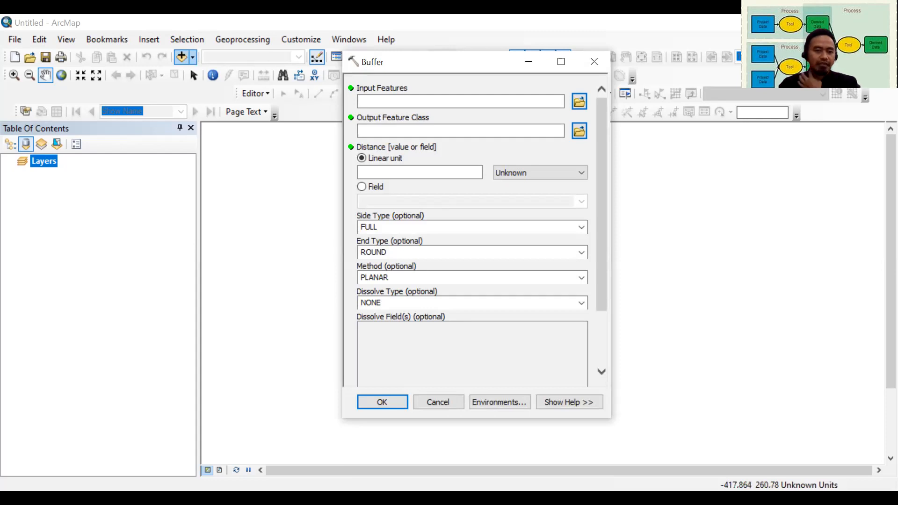
Browse for data to add in the DATA folder under Pengajaran, 5_Aplikasi Komputer, 10_Spatial Analysis 1_A
key("alt+Tab")
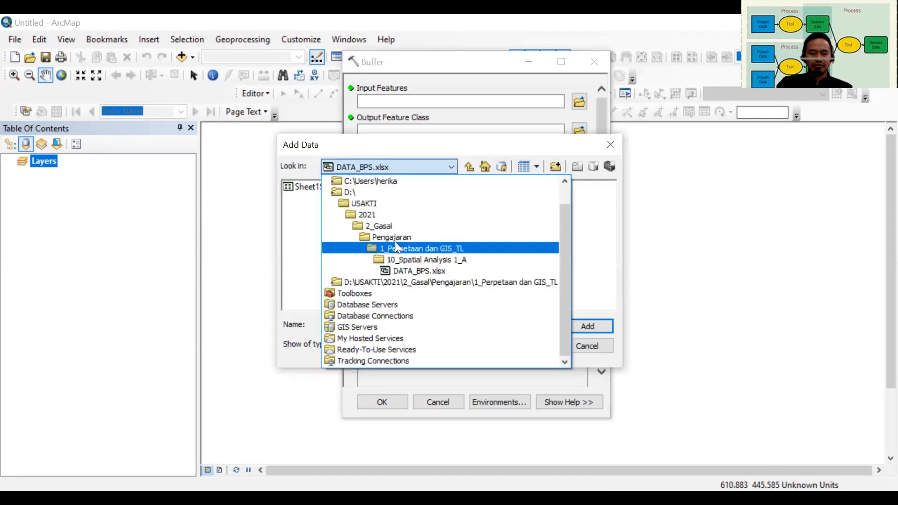
left_click(394, 237)
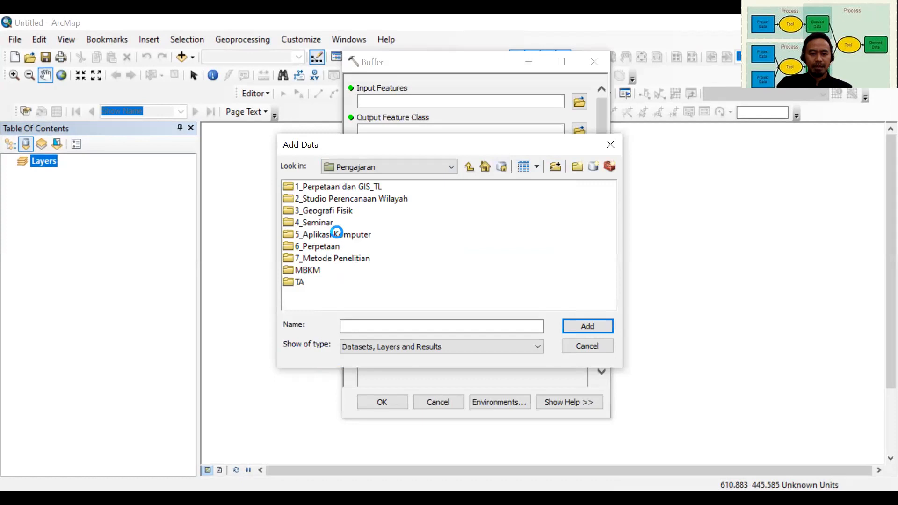
double_click(337, 234)
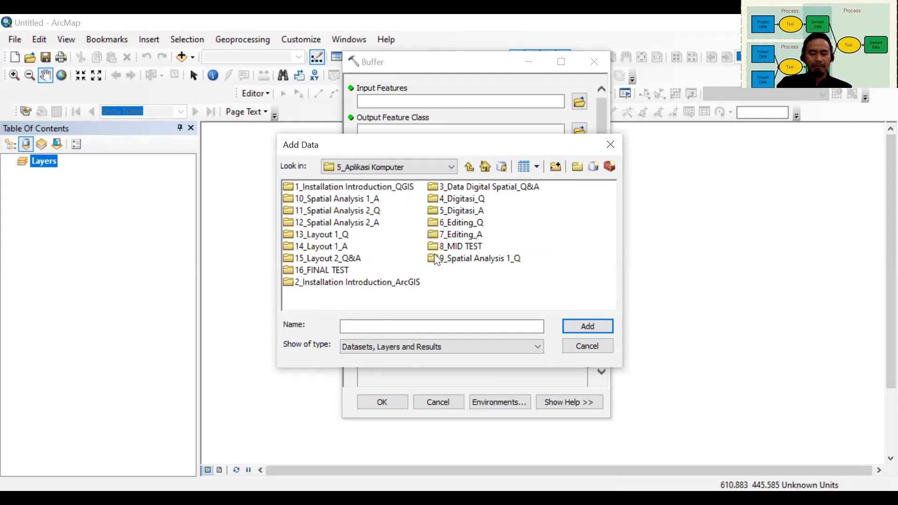
left_click(315, 201)
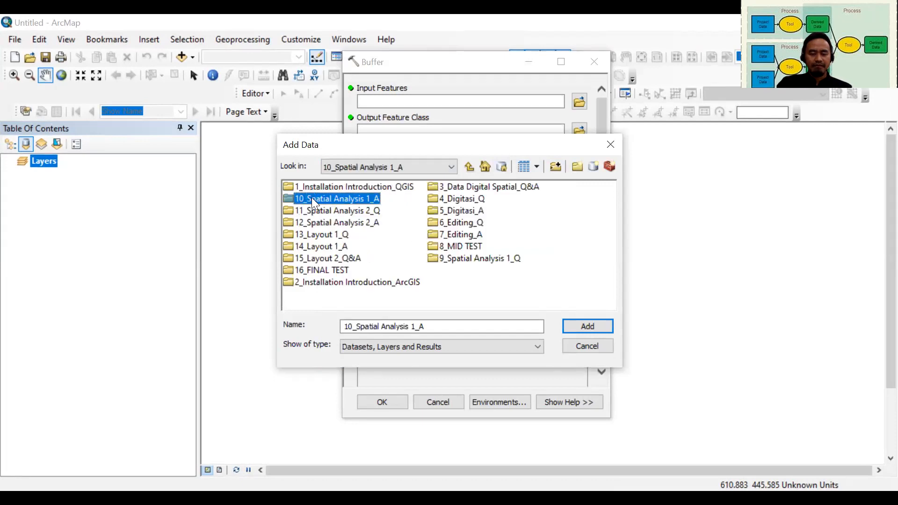
double_click(312, 198)
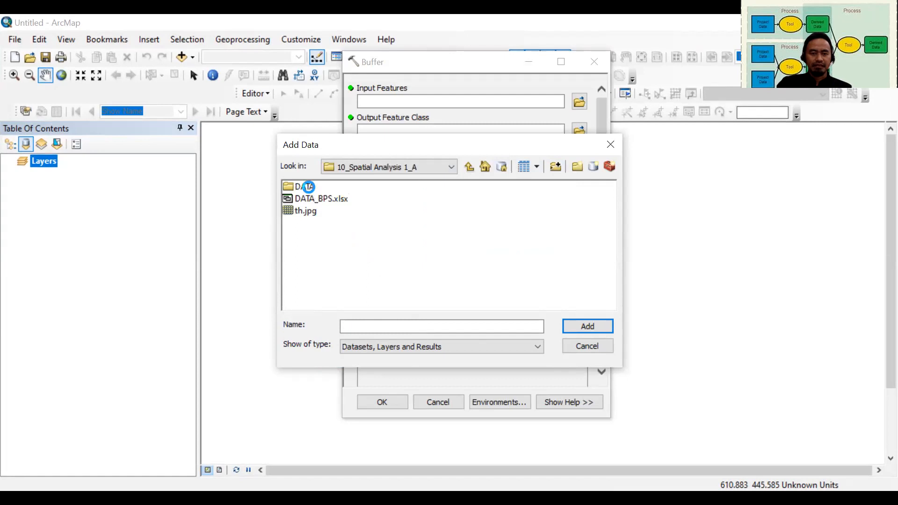
left_click(308, 187)
double_click(309, 187)
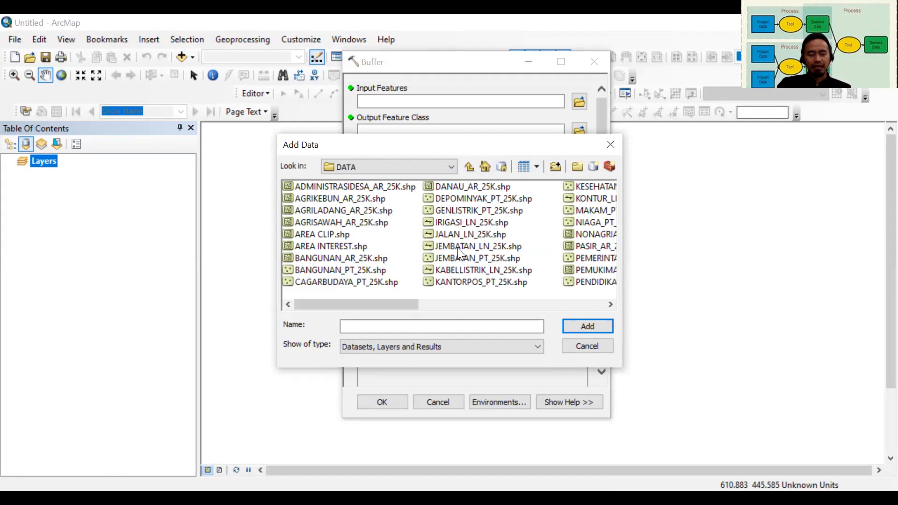
Add the SUNGAI_AR_25K.shp and SUNGAI_LN_25K.shp shapefiles from the DATA folder to the map
left_click(611, 305)
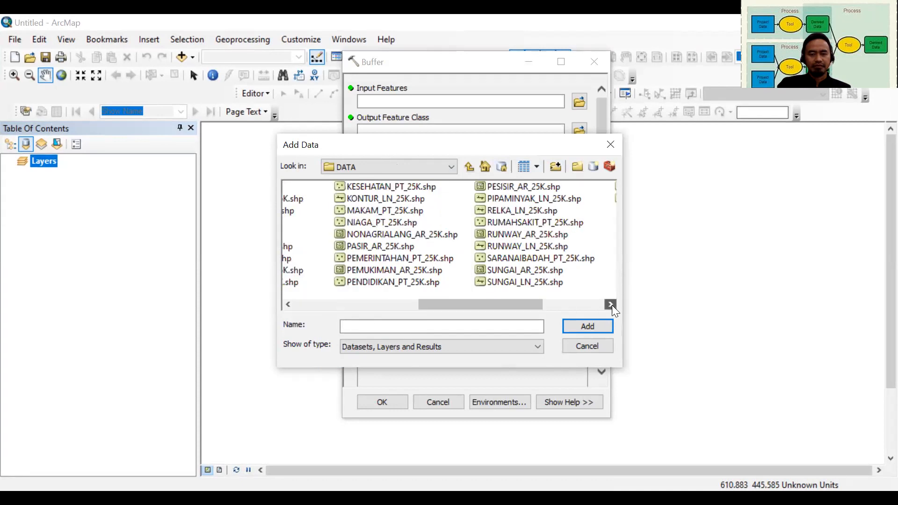
left_click(611, 305)
left_click(504, 272)
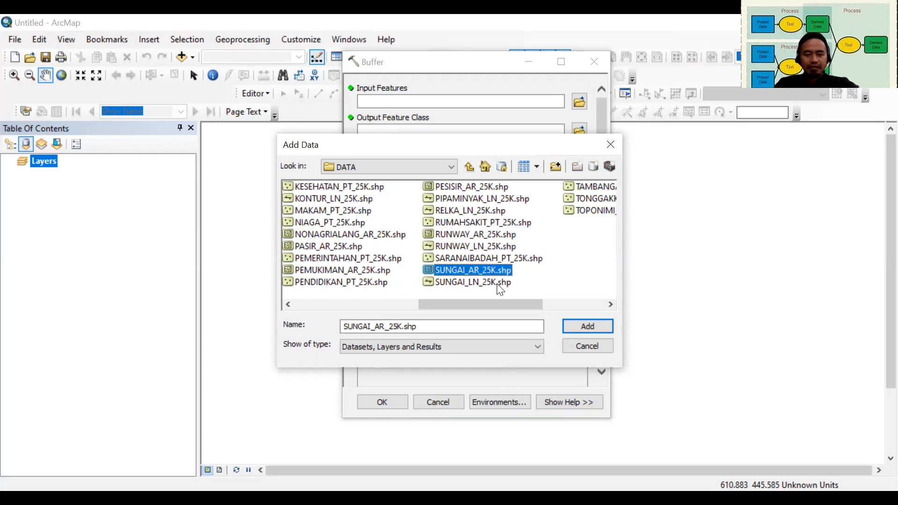
left_click(498, 283, "ctrl")
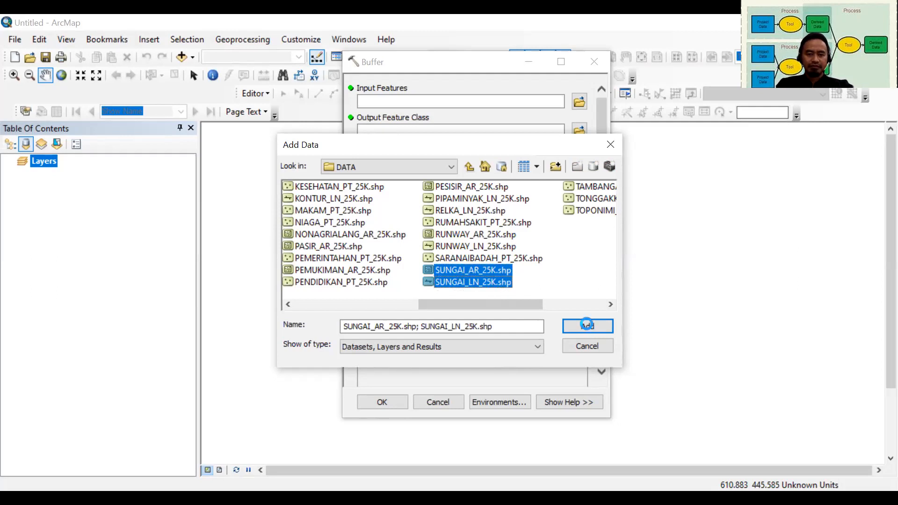
left_click(587, 325)
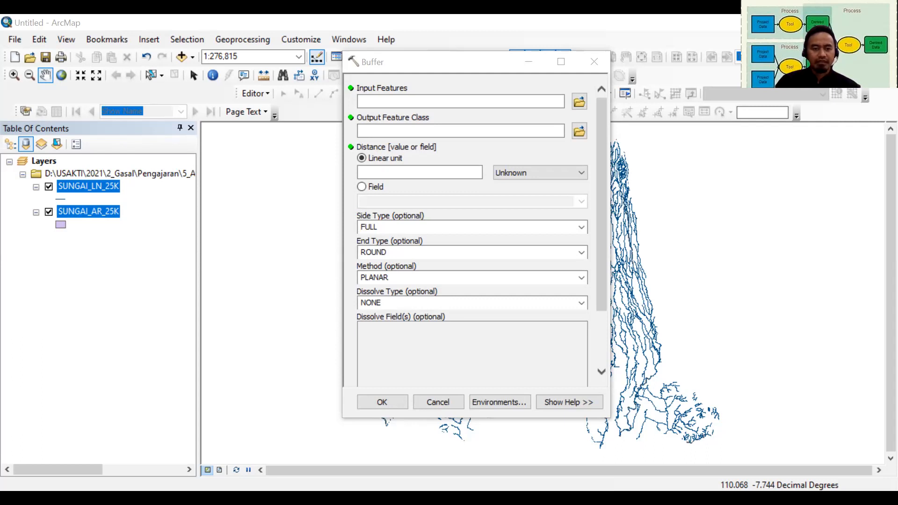
Choose the SUNGAI_AR_25K layer as the input features of the Buffer tool
left_click(48, 210)
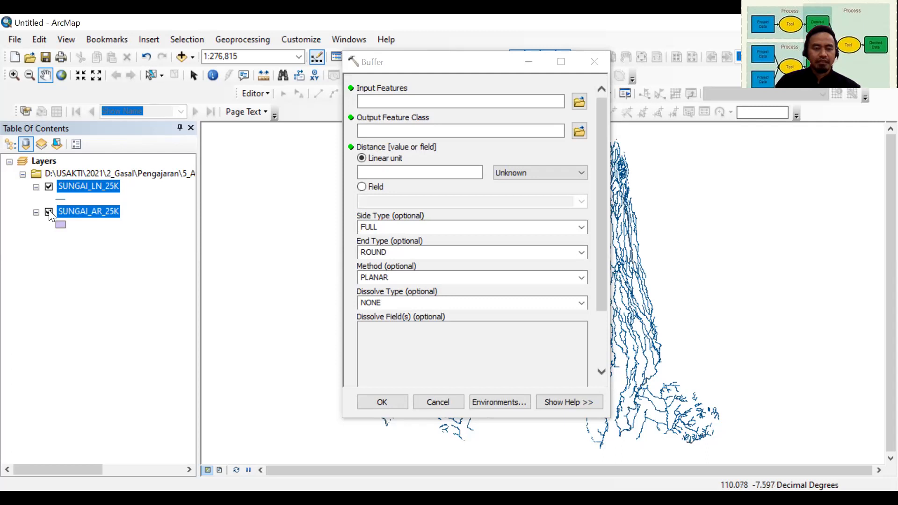
left_click(248, 40)
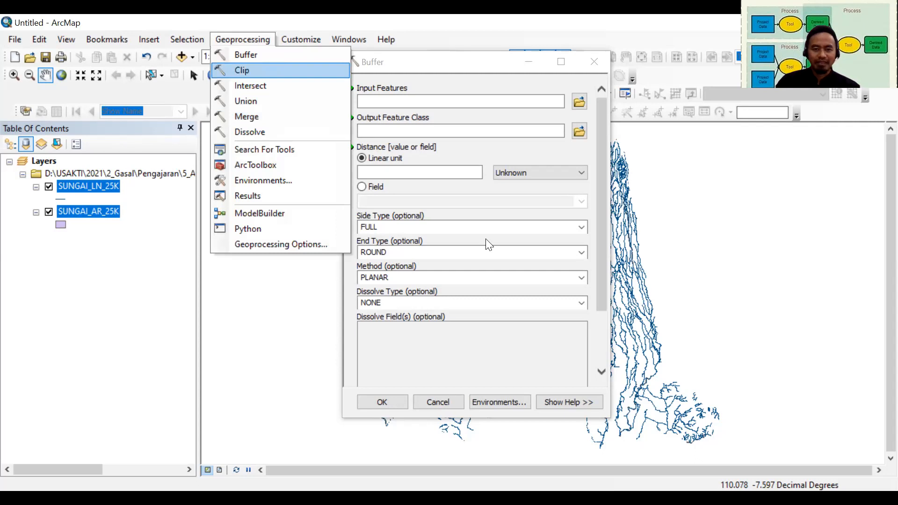
left_click(564, 115)
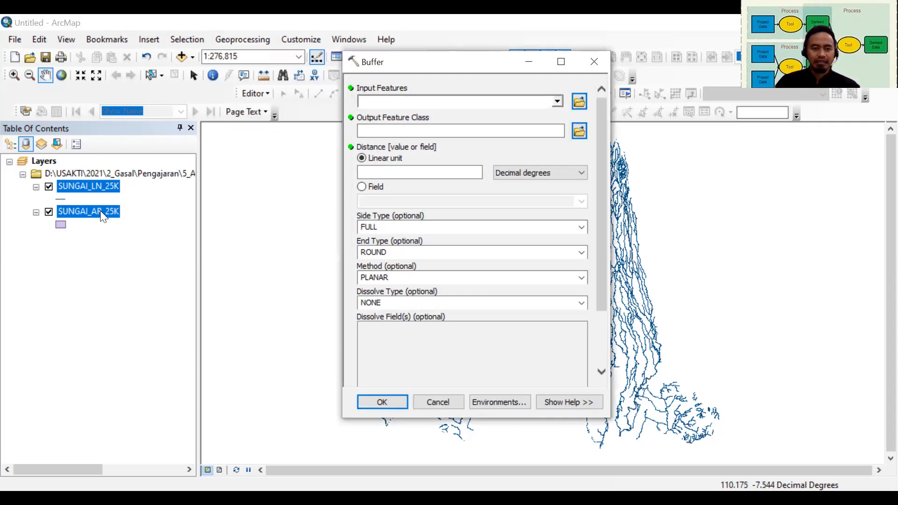
left_click(557, 102)
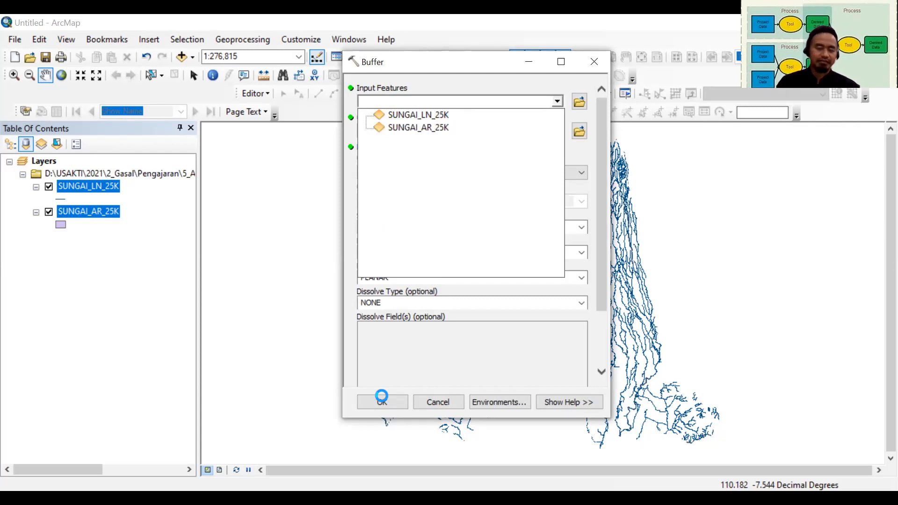
left_click(381, 396)
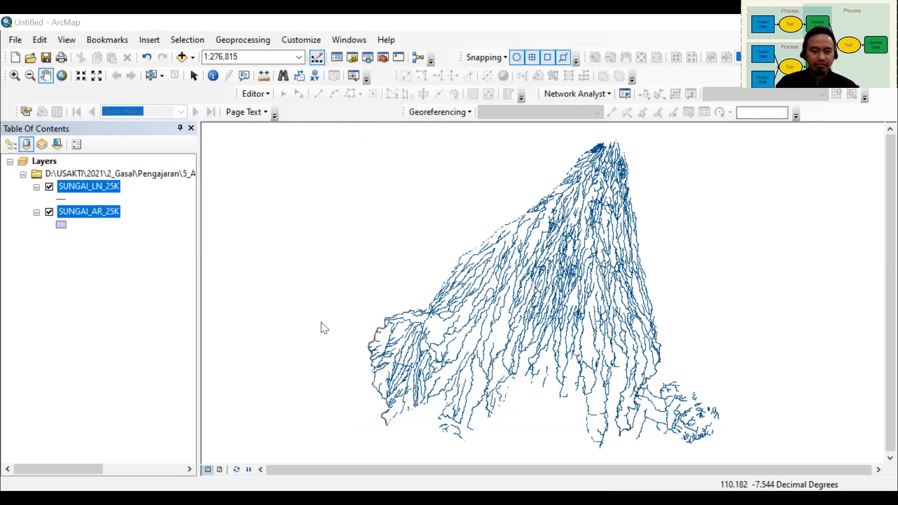
key("alt+Tab")
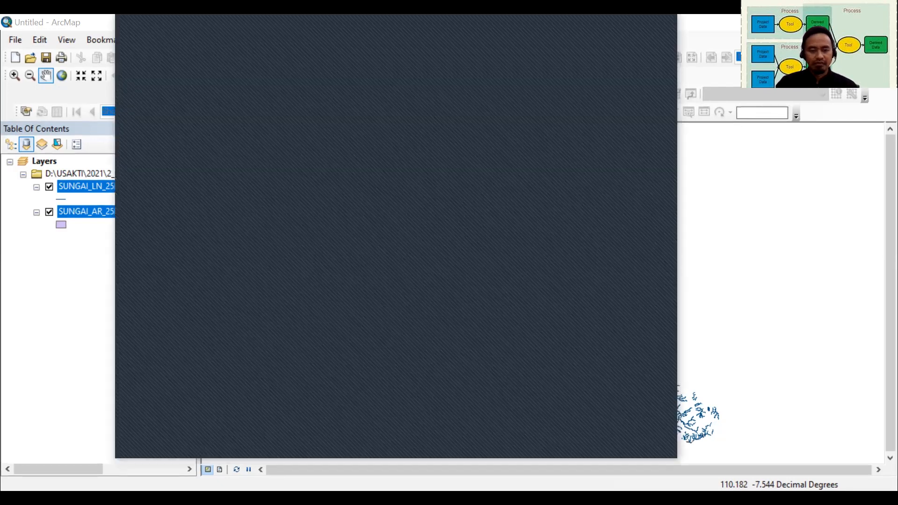
left_click(399, 241)
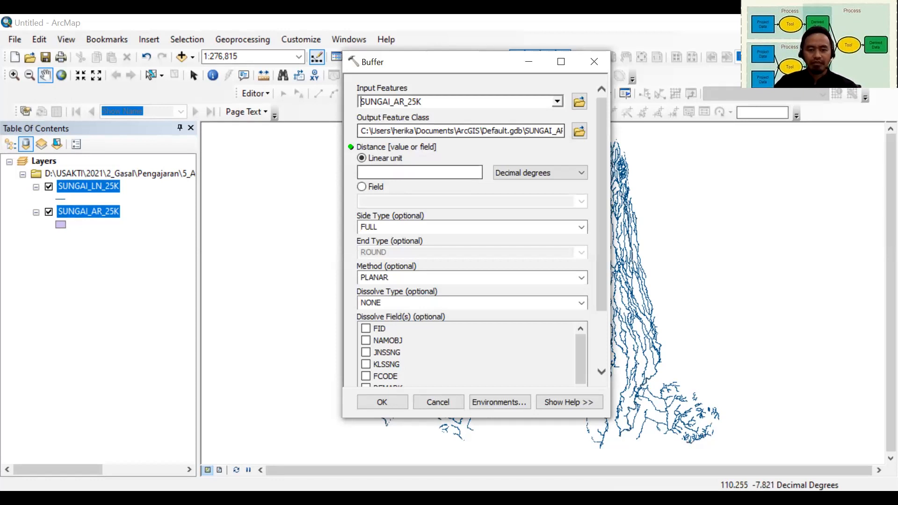
key("alt+Tab")
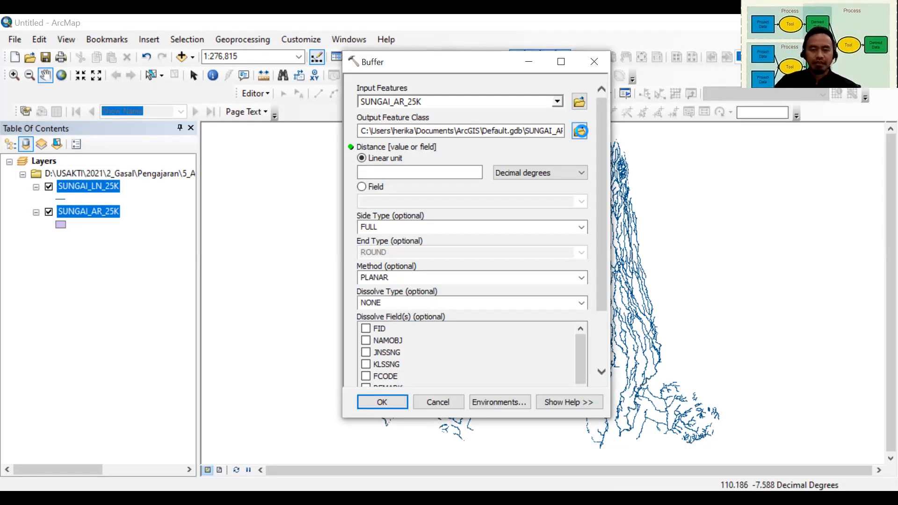
Browse for the buffer output location to the DATA folder under Pengajaran, 5_Aplikasi Komputer, 10_Spatial Analysis 1_A
left_click(580, 131)
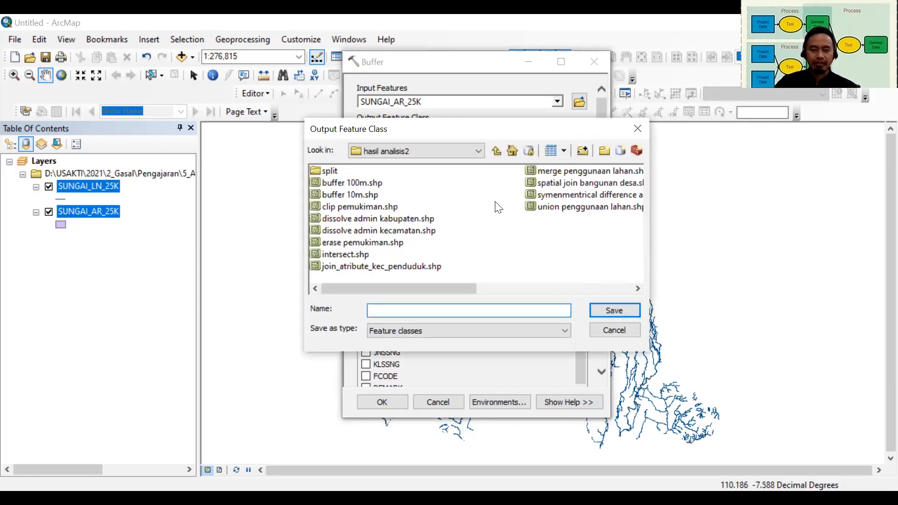
left_click(440, 154)
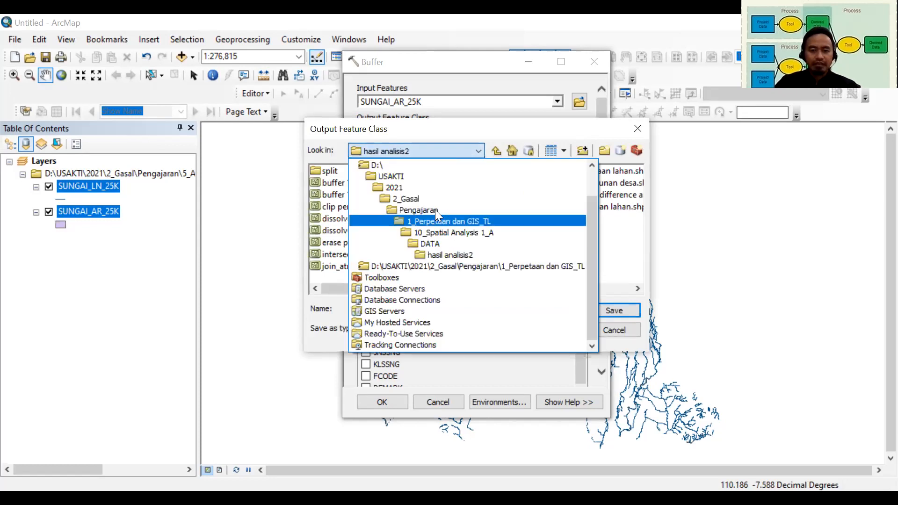
left_click(432, 210)
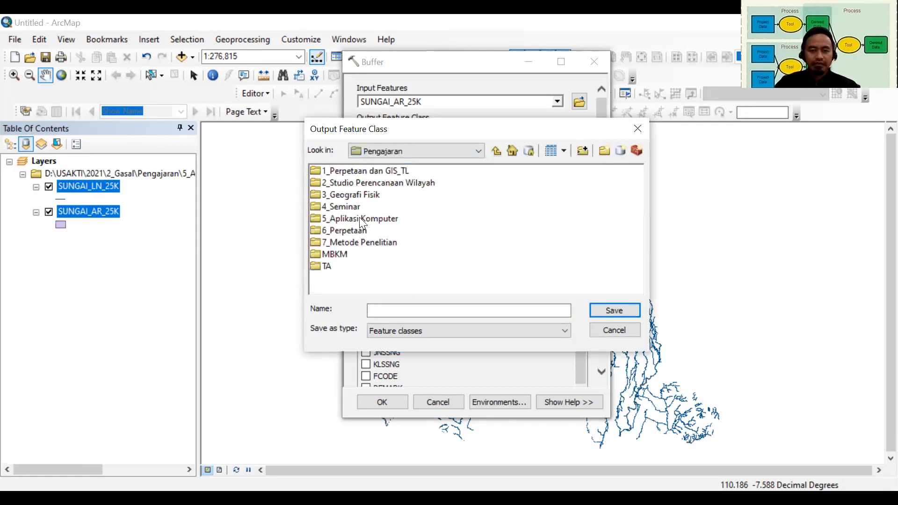
double_click(360, 219)
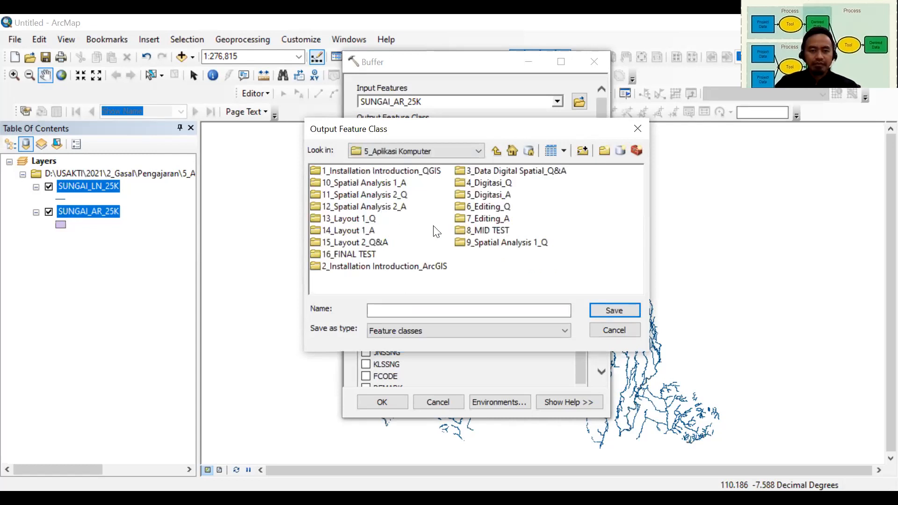
double_click(342, 182)
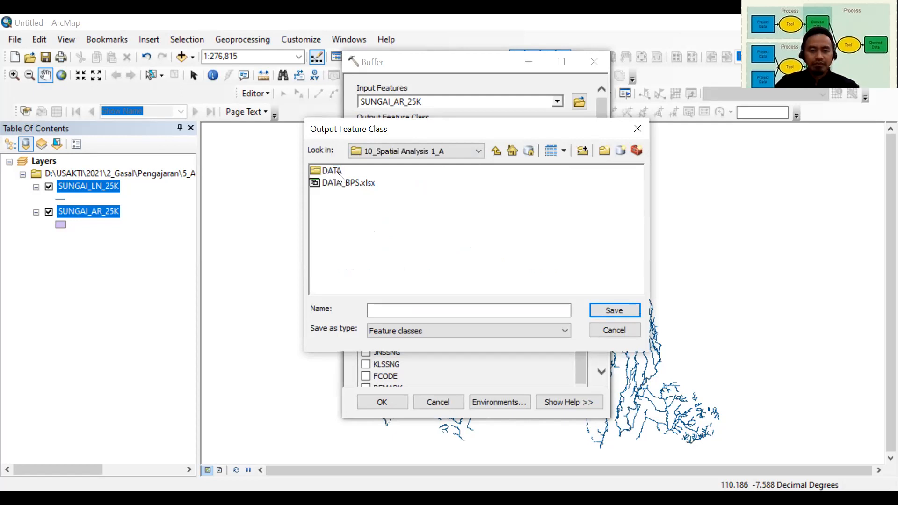
double_click(335, 171)
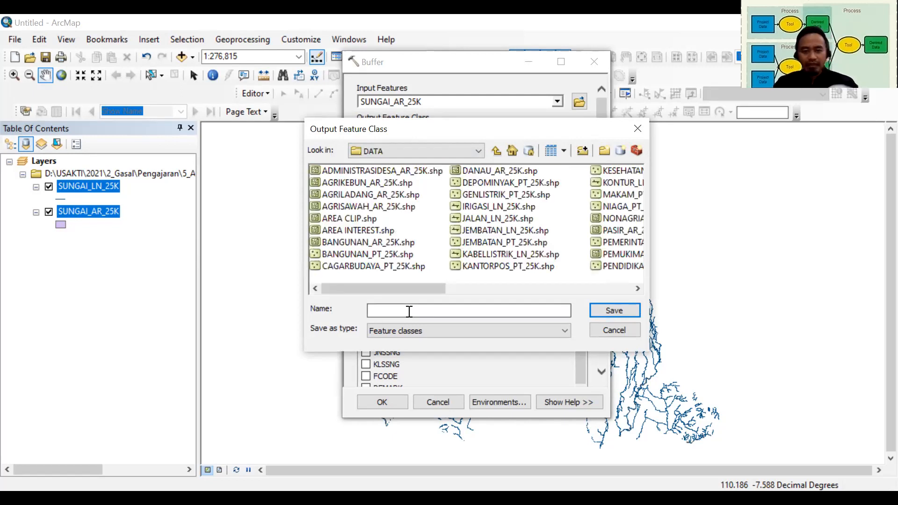
Name the output feature class "buffer sungai 100m" and save it in the DATA folder
left_click(479, 310)
type("buffer")
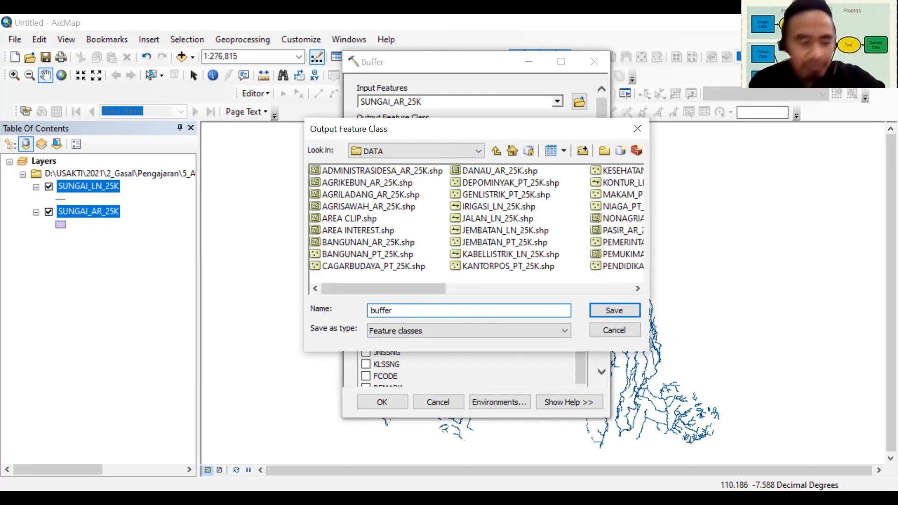
type(" 100m")
left_click(393, 310)
type("sungai")
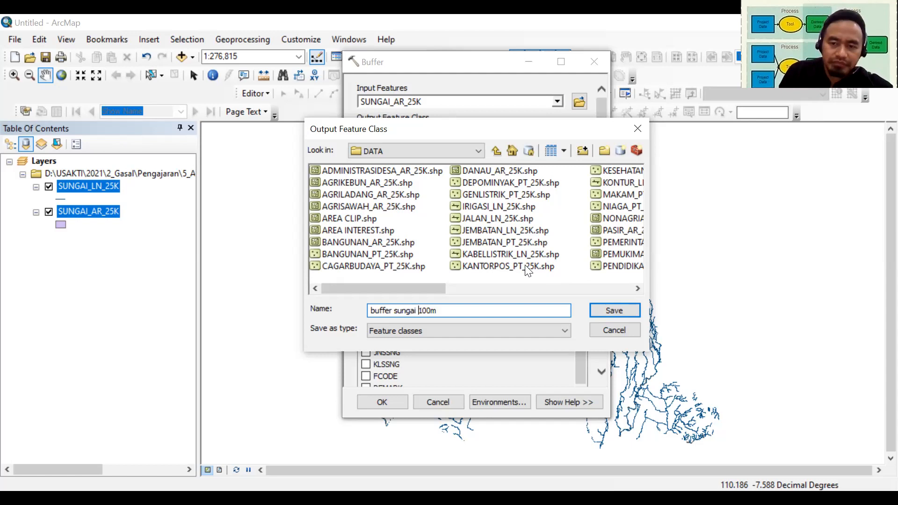
left_click(621, 312)
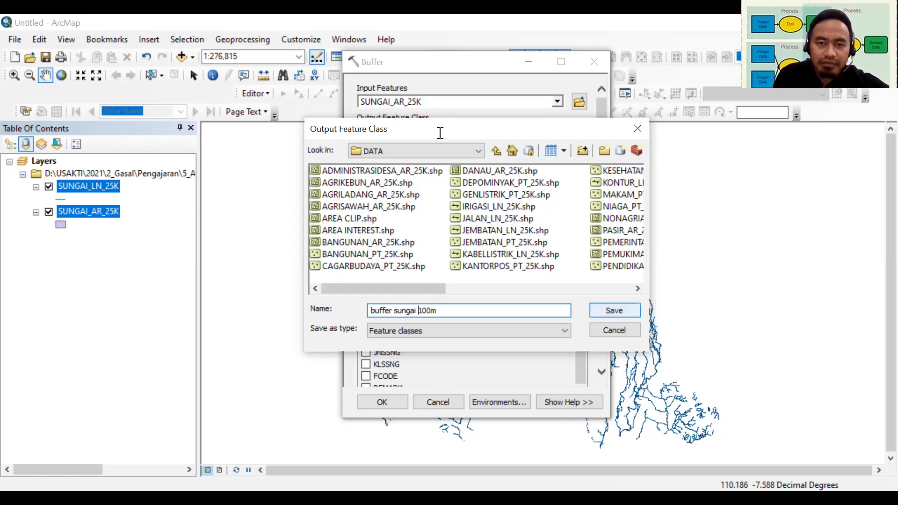
Set the linear unit buffer distance to 100 Meters
left_click(443, 172)
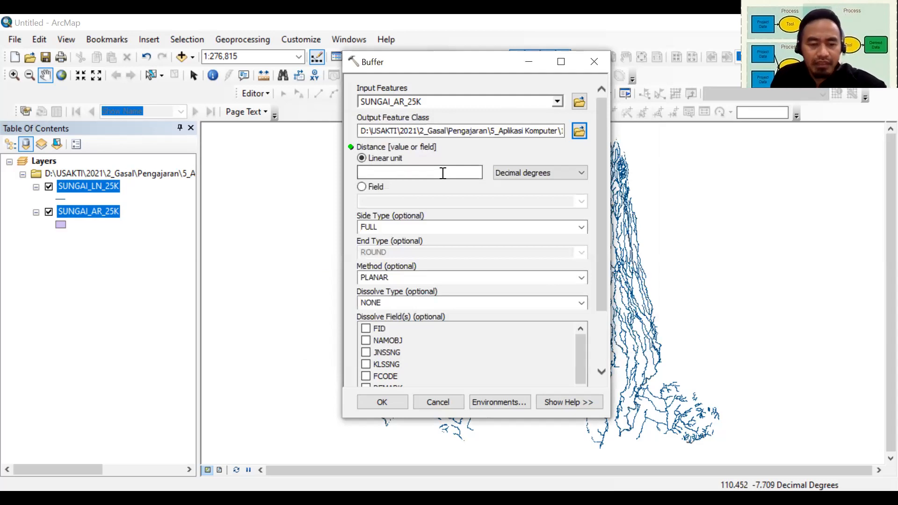
type("100")
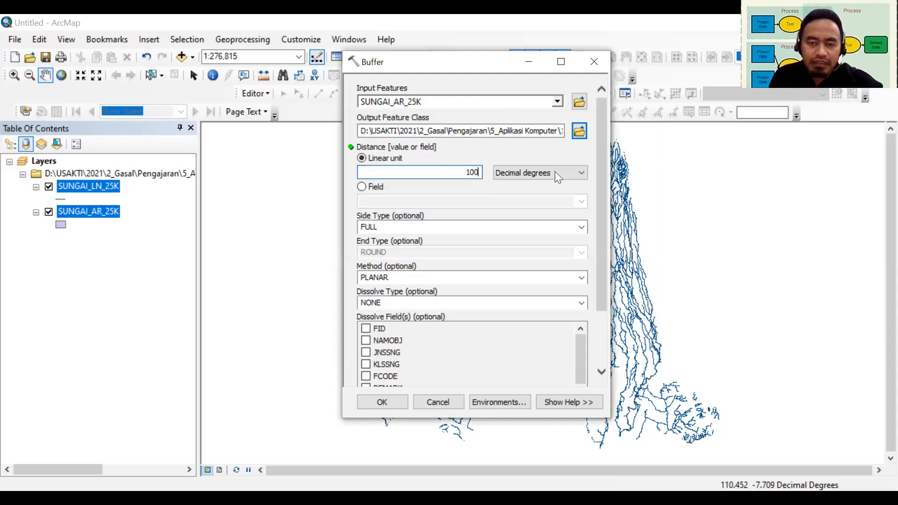
left_click(556, 174)
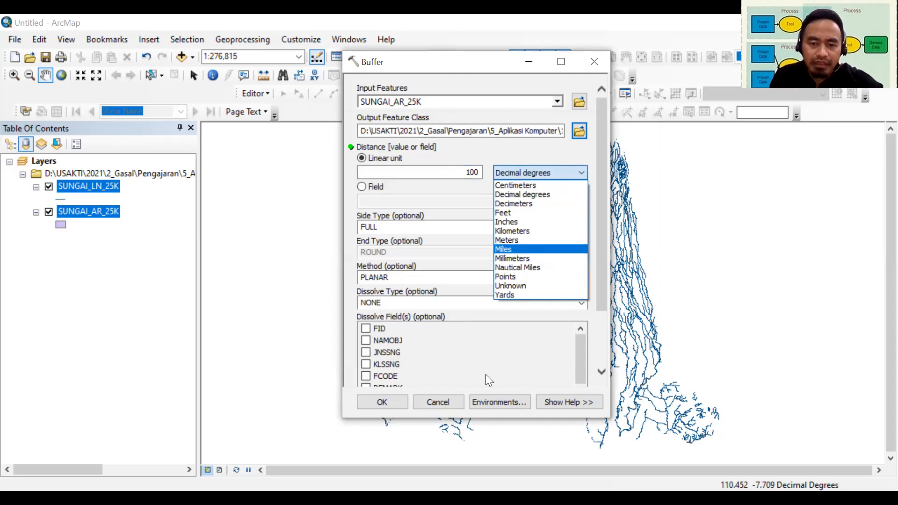
left_click(506, 240)
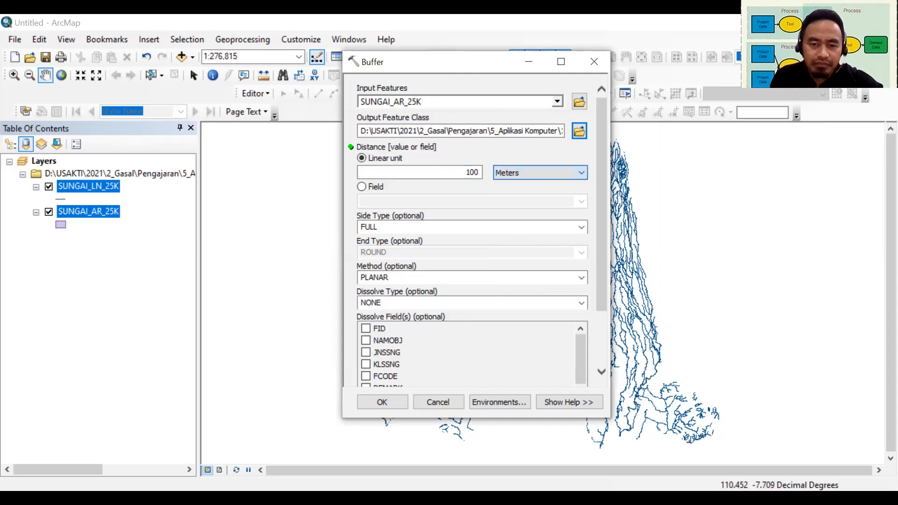
Review the remaining Buffer options and run the tool on SUNGAI_AR_25K with side type FULL, method PLANAR and dissolve type NONE
left_click(382, 402)
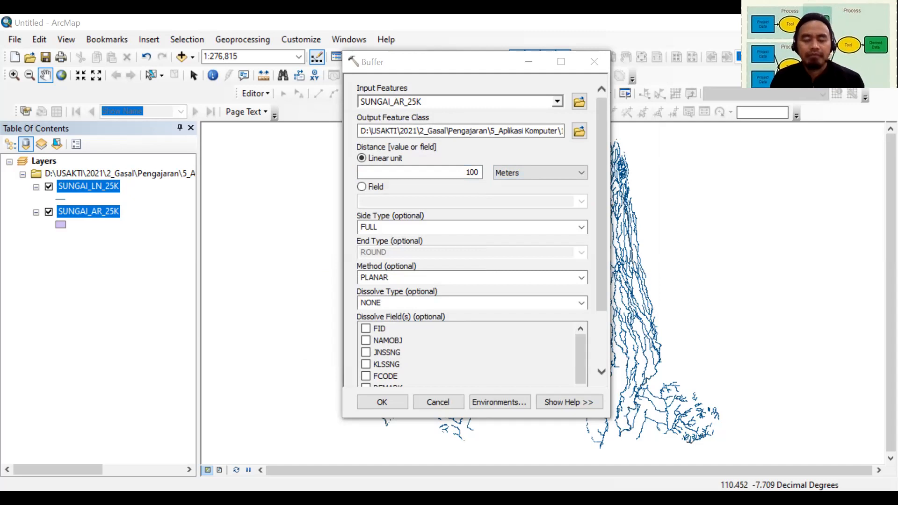
left_click(448, 268)
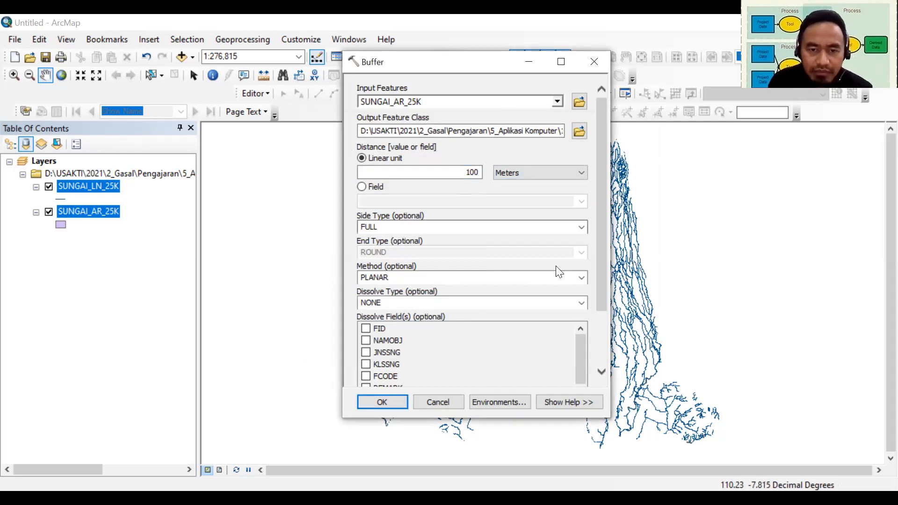
left_click(603, 291)
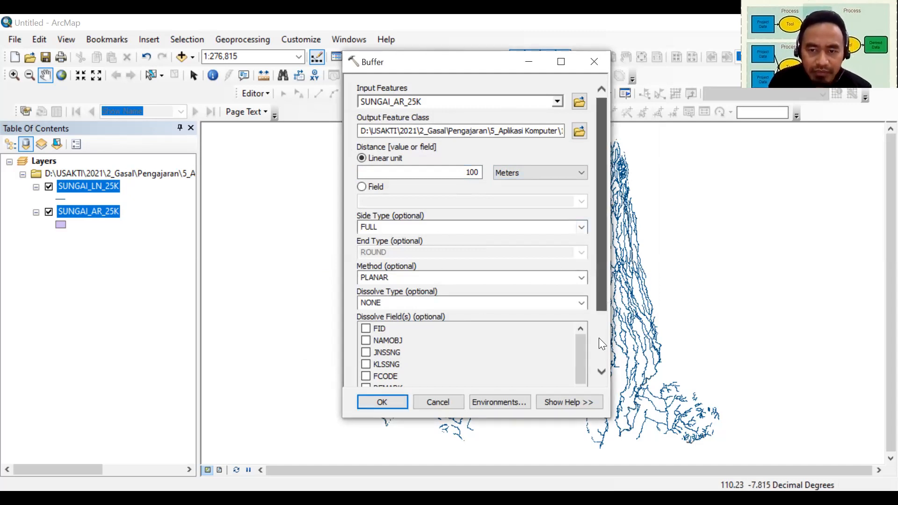
left_click_drag(599, 337, 598, 349)
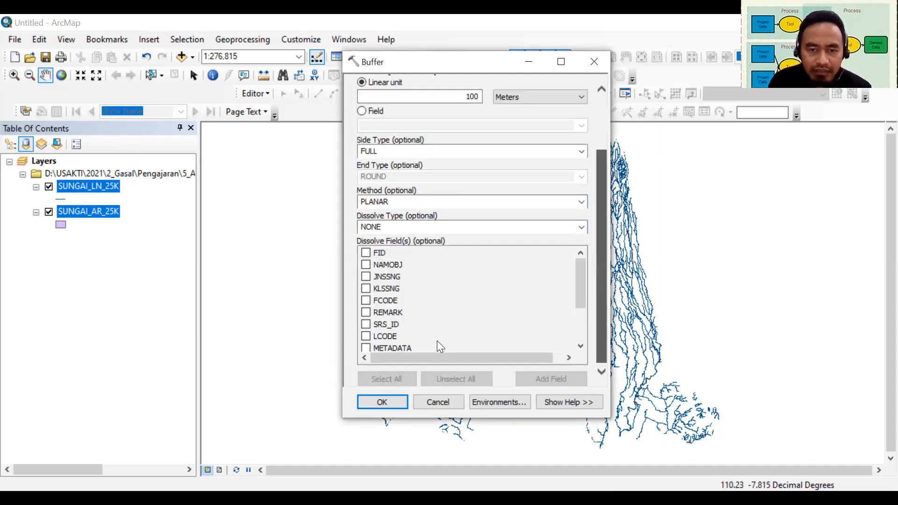
left_click(383, 402)
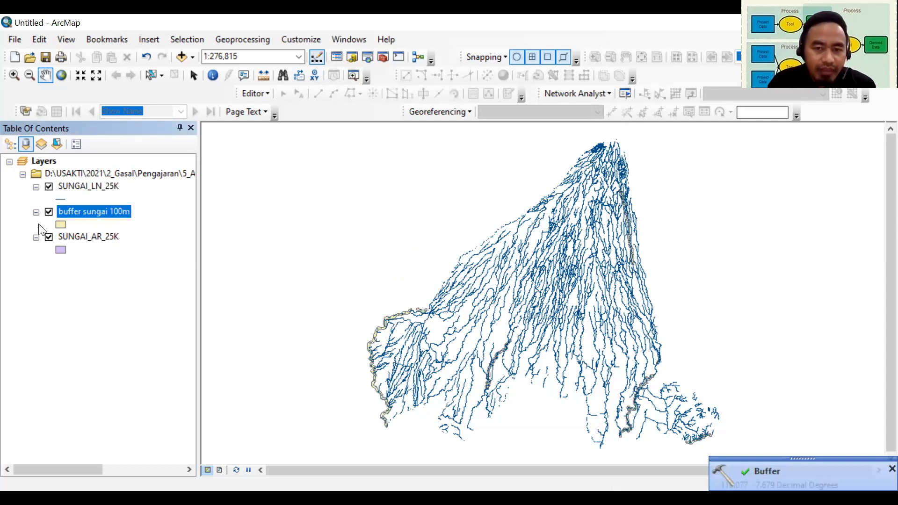
Hide the SUNGAI_AR_25K and SUNGAI_LN_25K layers to inspect the 100 m river buffer, and hide the buffer layer as well
left_click(49, 237)
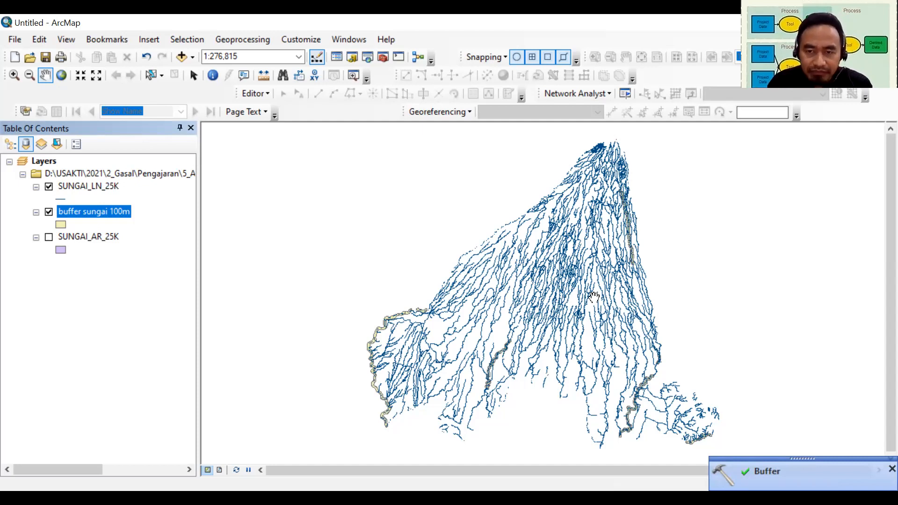
left_click(49, 187)
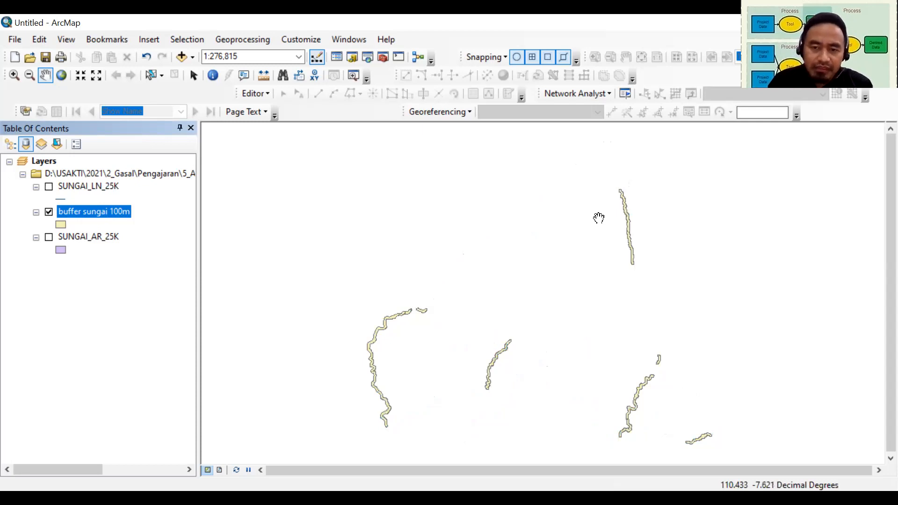
left_click(95, 211)
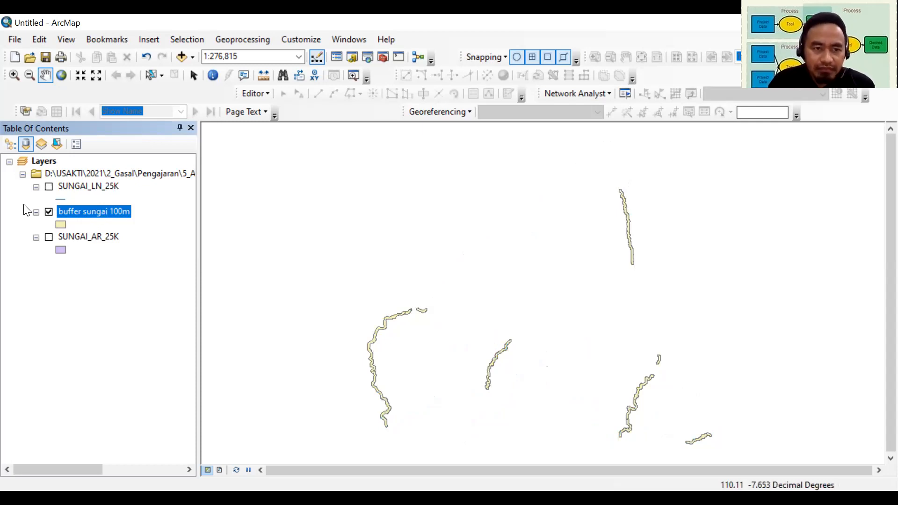
left_click(49, 212)
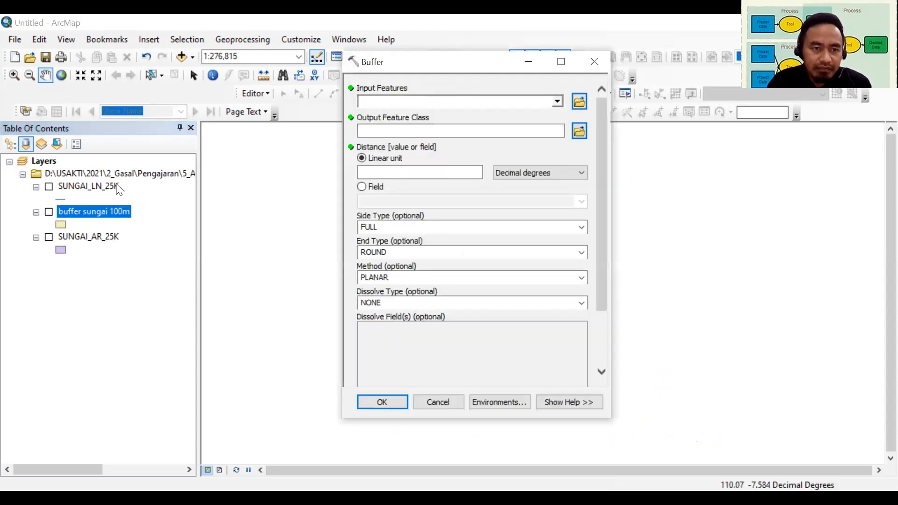
Set SUNGAI_LN_25K as the Buffer input features and open the save dialog for the output feature class
left_click(556, 101)
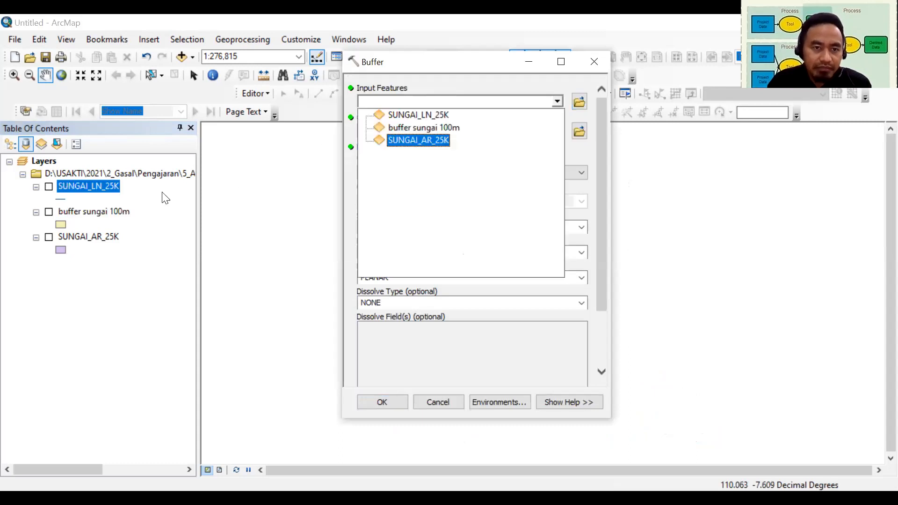
left_click_drag(103, 187, 507, 96)
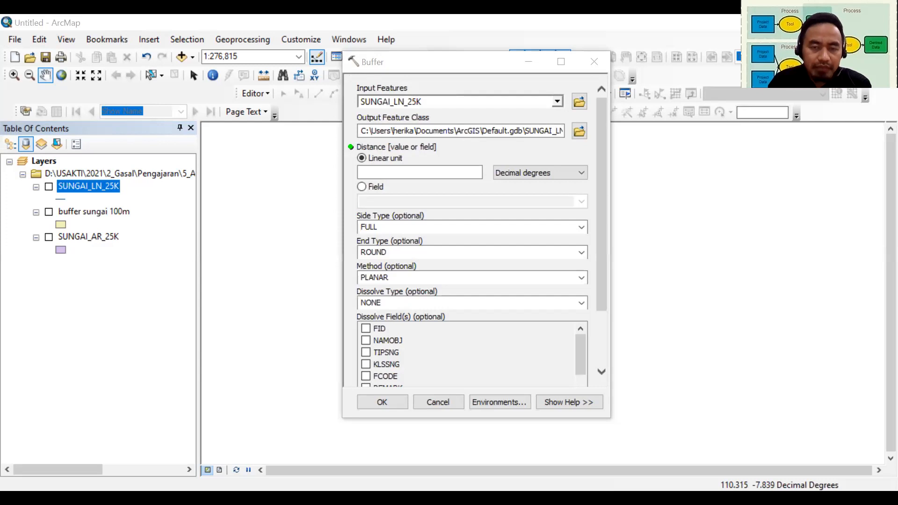
left_click(580, 133)
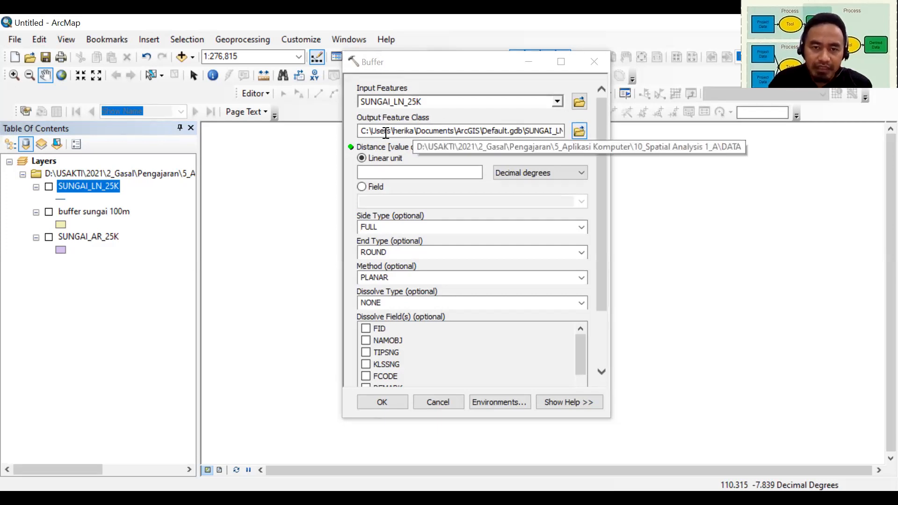
left_click(580, 132)
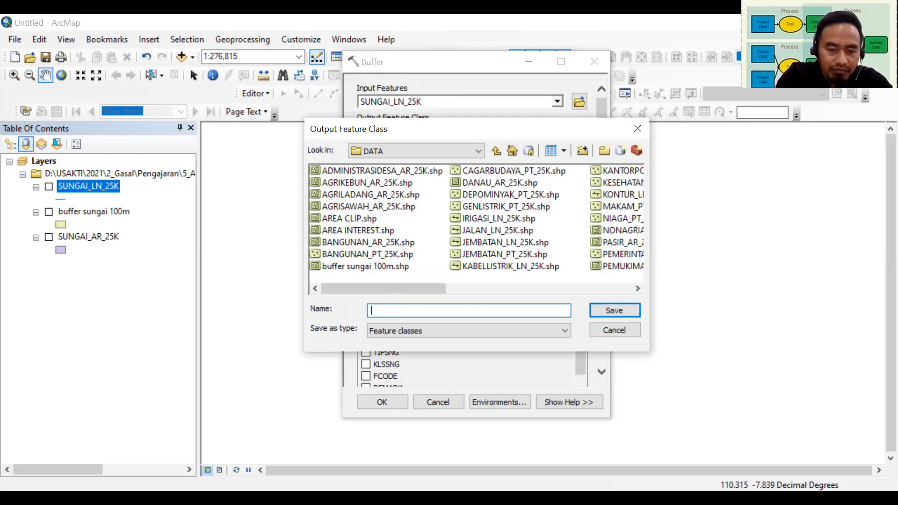
type("buffer")
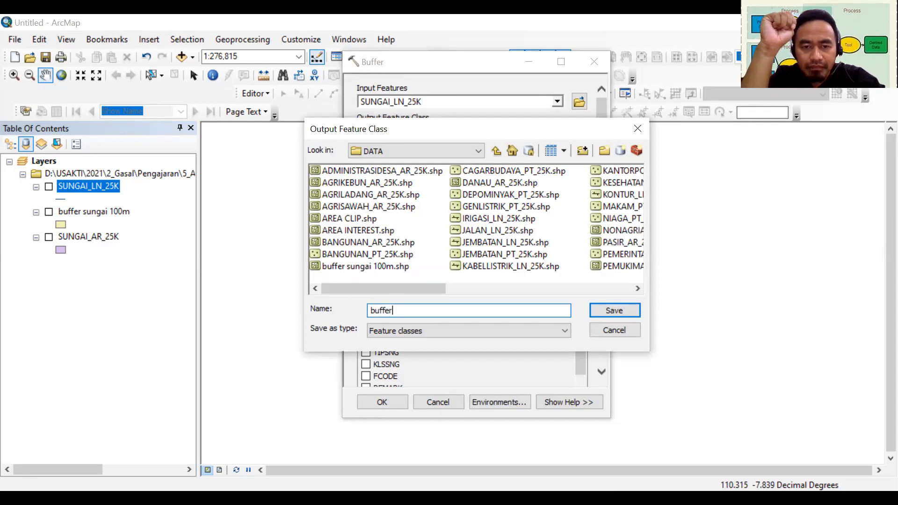
key("BackSpace")
key("BackSpace")
key("BackSpace")
key("BackSpace")
key("BackSpace")
key("BackSpace")
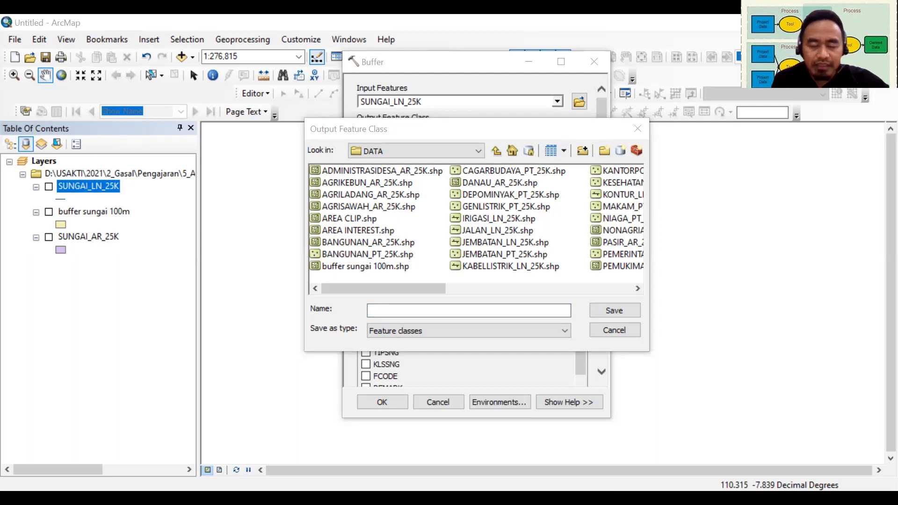
left_click(398, 304)
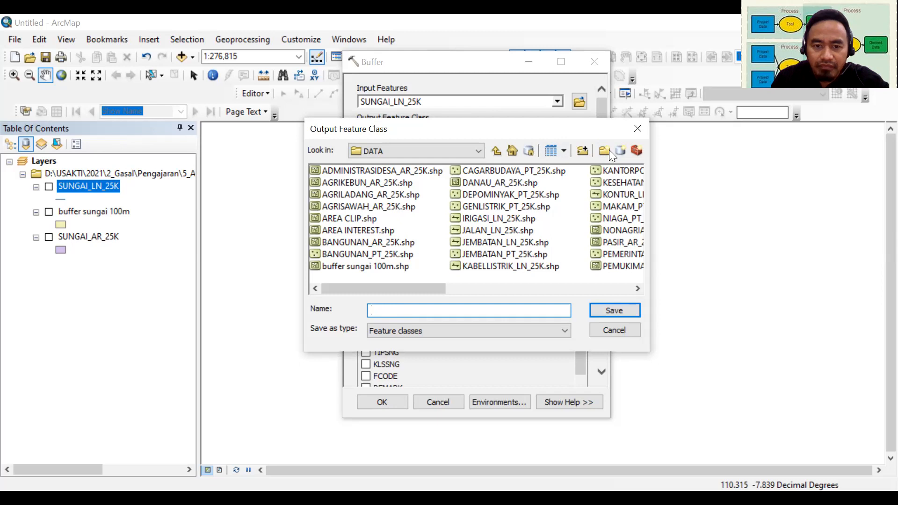
left_click_drag(431, 287, 349, 272)
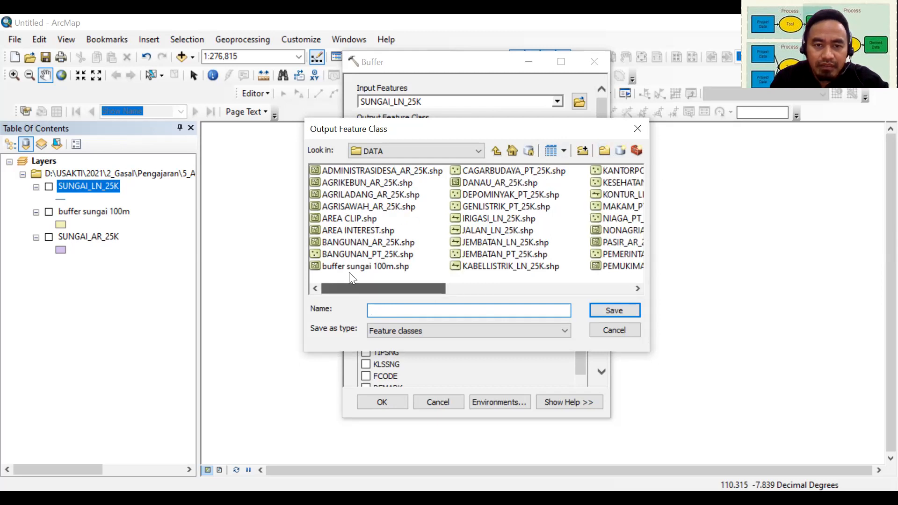
Create a folder named "hasil analisis" inside DATA and open it as the output location
left_click(603, 151)
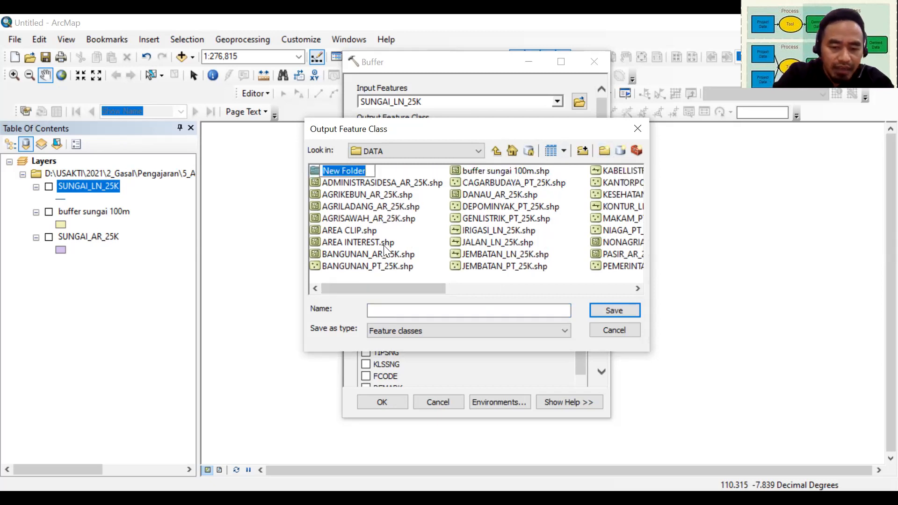
key("BackSpace")
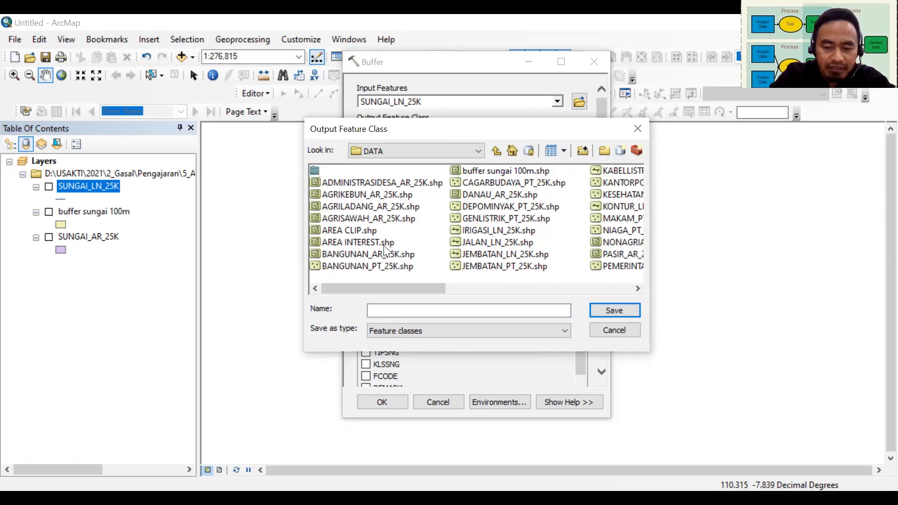
type("hasil analisis")
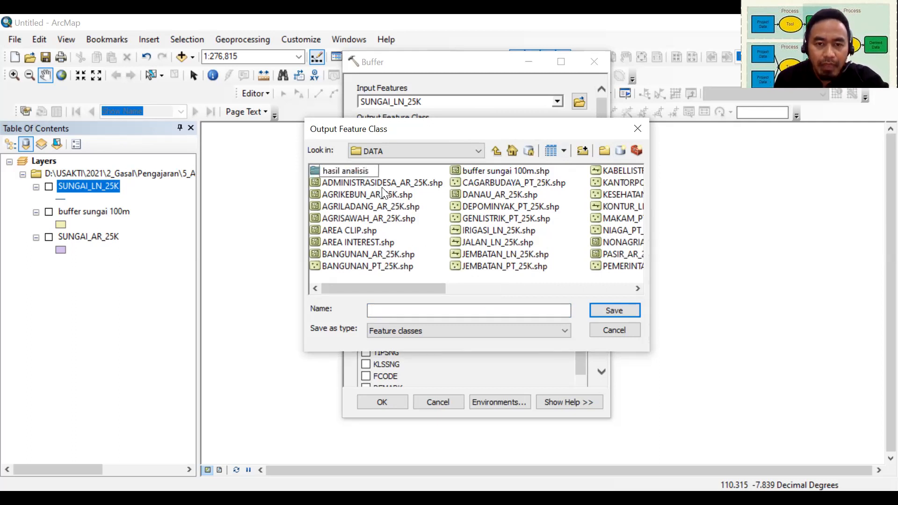
left_click(373, 181)
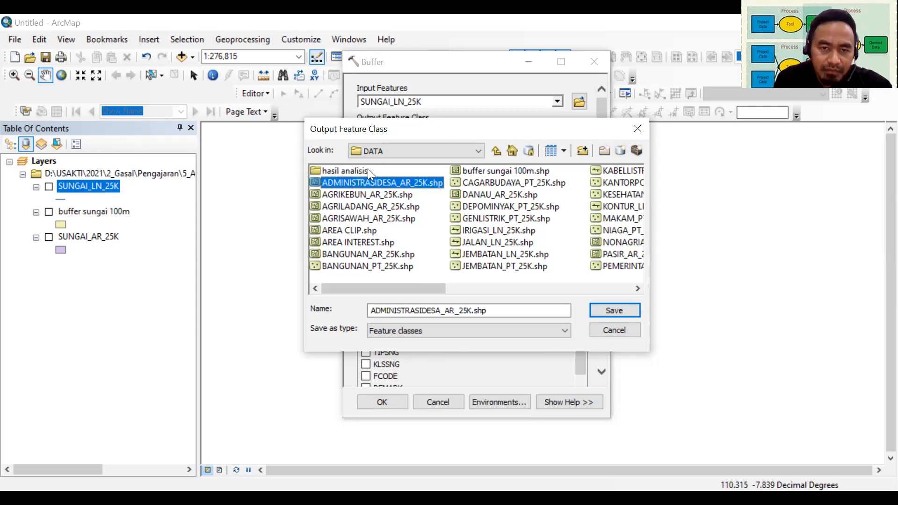
double_click(367, 170)
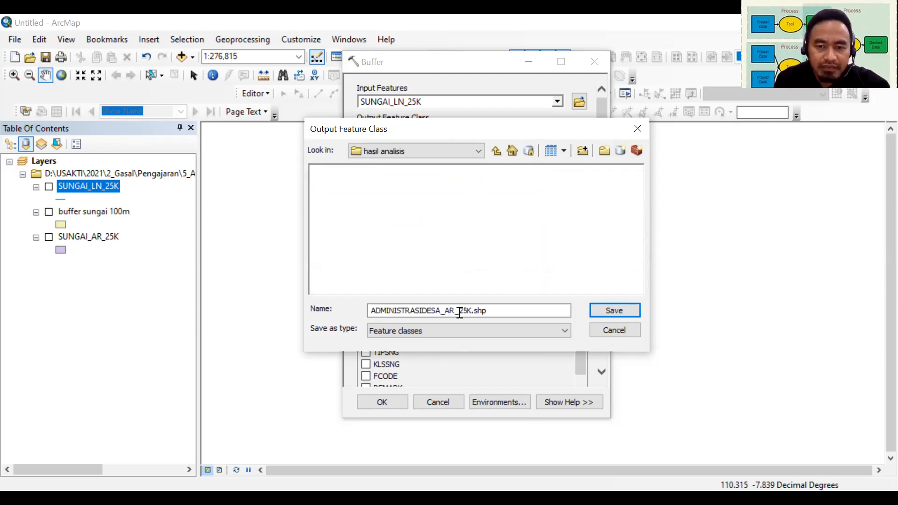
Name the output feature class "buffer sungai 10 meter.shp" and save it in the hasil analisis folder
left_click(459, 313)
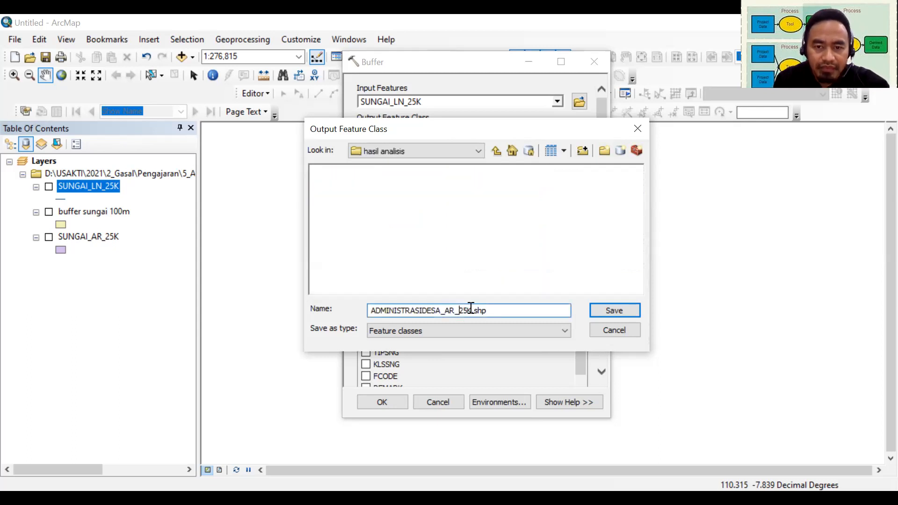
left_click_drag(472, 310, 327, 310)
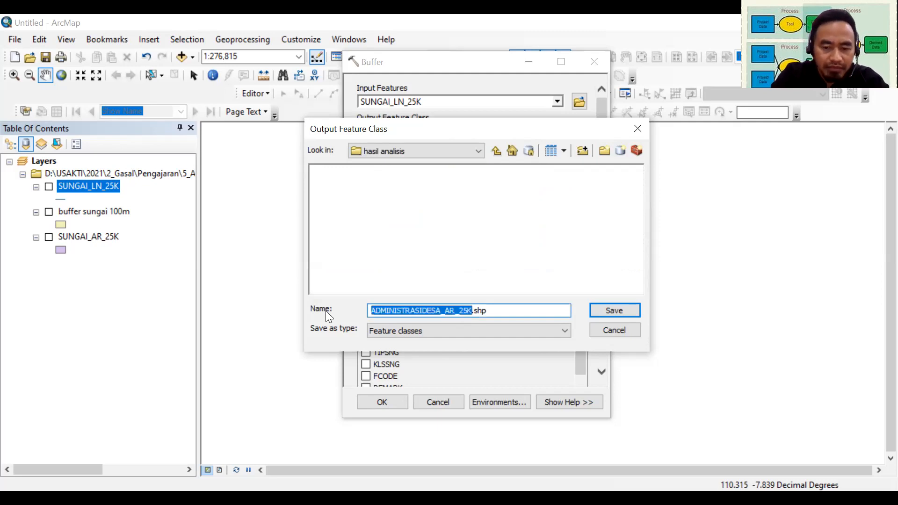
type("buffer ")
type("10")
key("BackSpace")
key("BackSpace")
type("sungai 10 menter")
key("BackSpace")
key("BackSpace")
key("BackSpace")
type("ter")
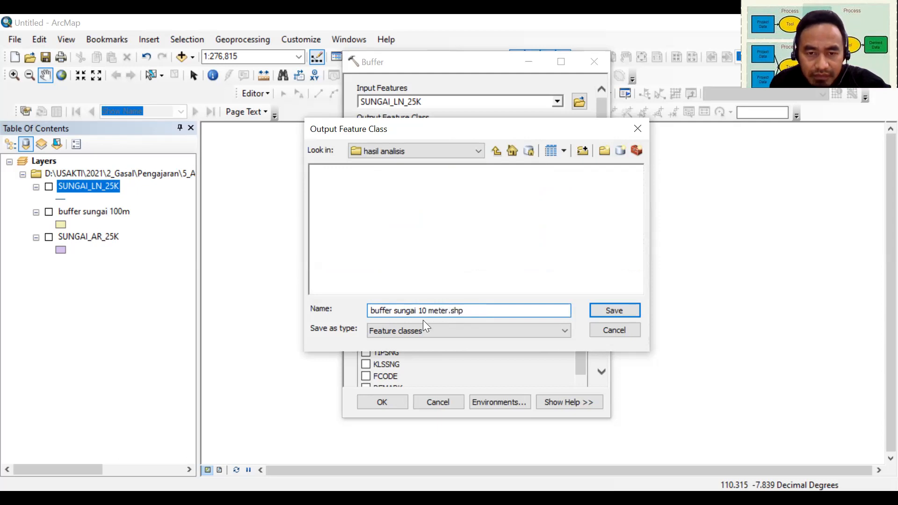
left_click(599, 313)
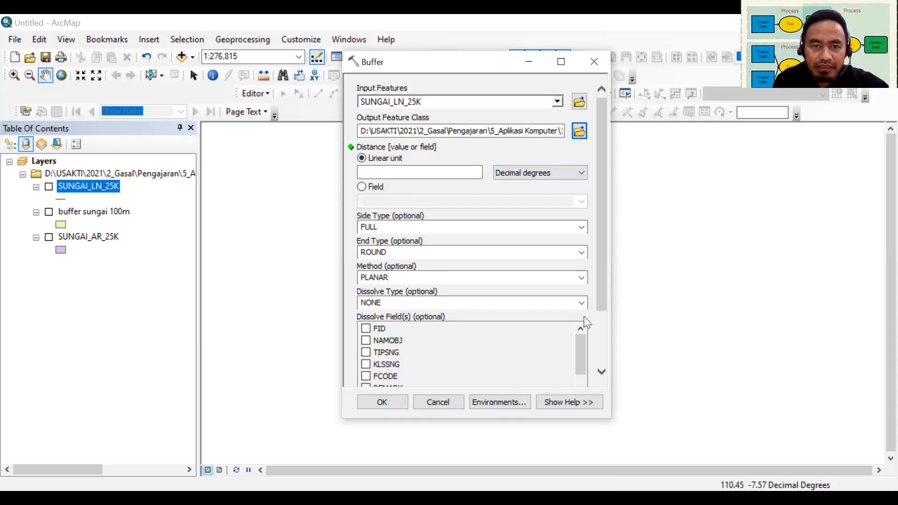
Set the linear unit buffer distance to 10 Meters and run the Buffer tool on SUNGAI_LN_25K
left_click_drag(600, 291, 581, 332)
left_click_drag(600, 285, 600, 337)
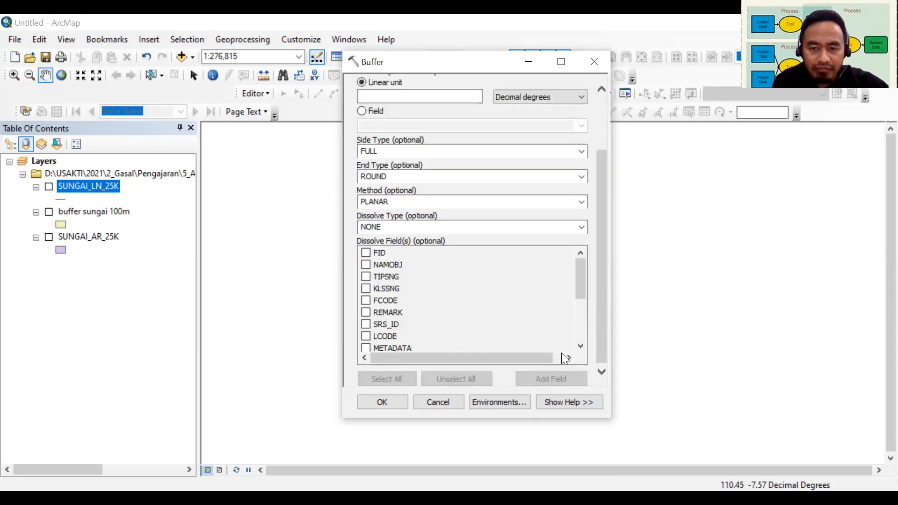
left_click(389, 404)
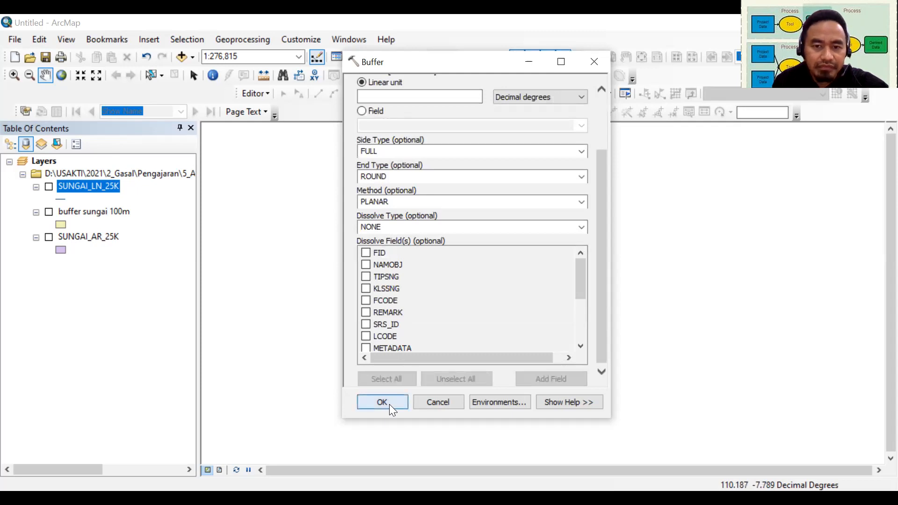
left_click(581, 231)
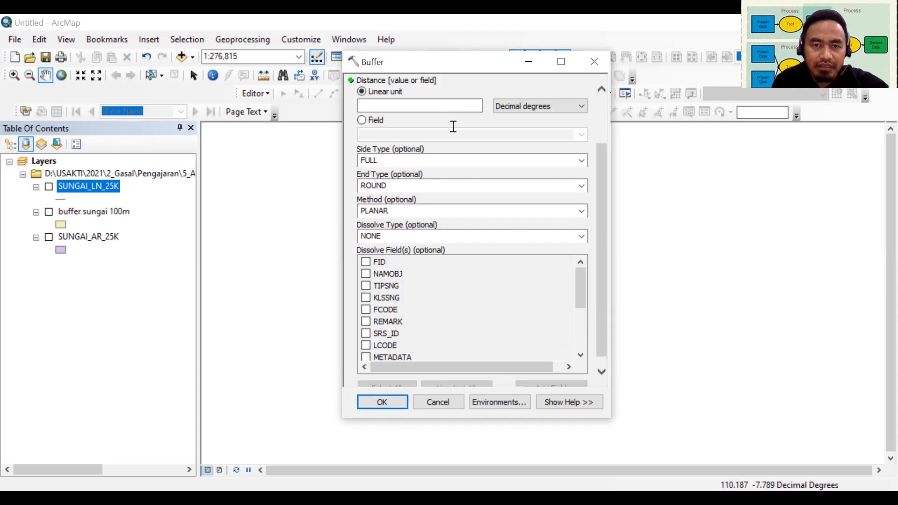
scroll(456, 155, "up", 3)
left_click(458, 176)
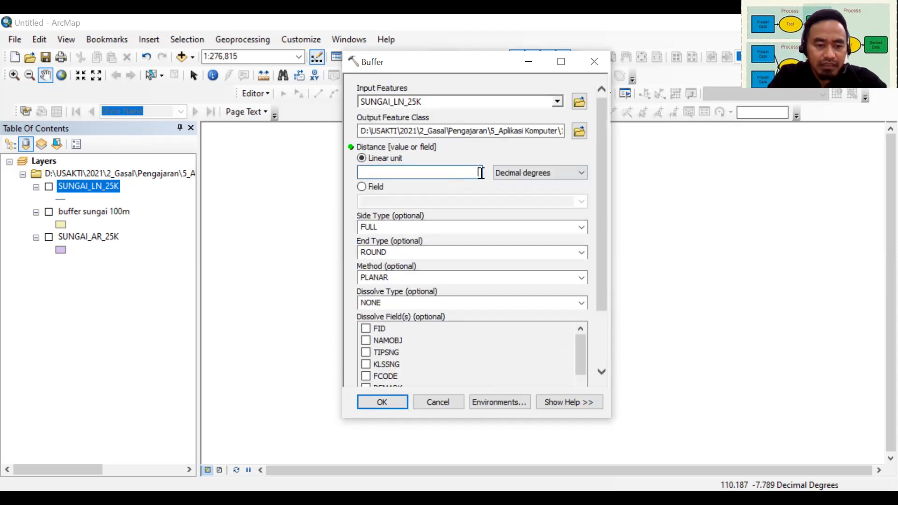
type("10")
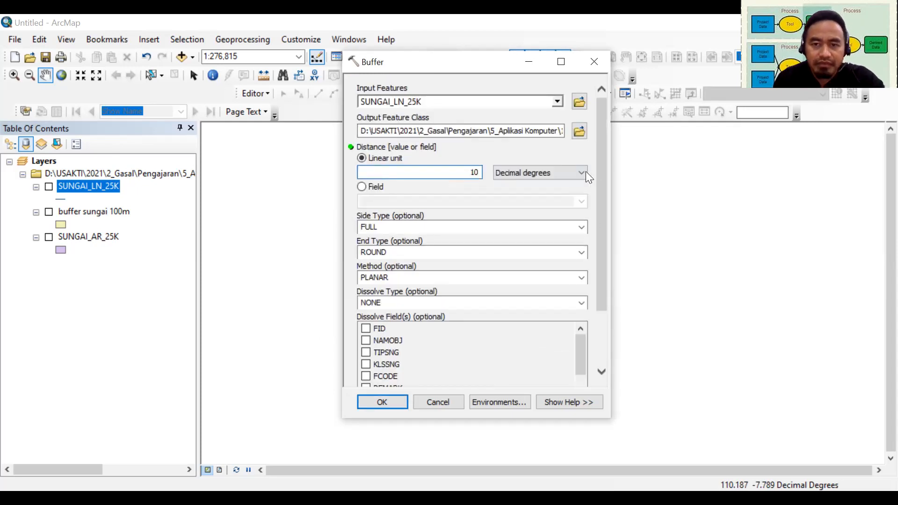
left_click(569, 173)
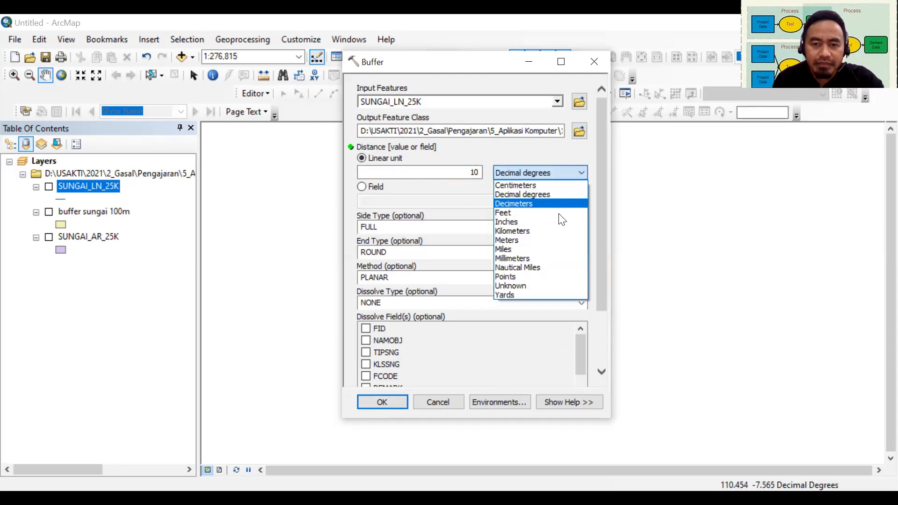
key("Down")
key("Down")
key("Down")
key("Down")
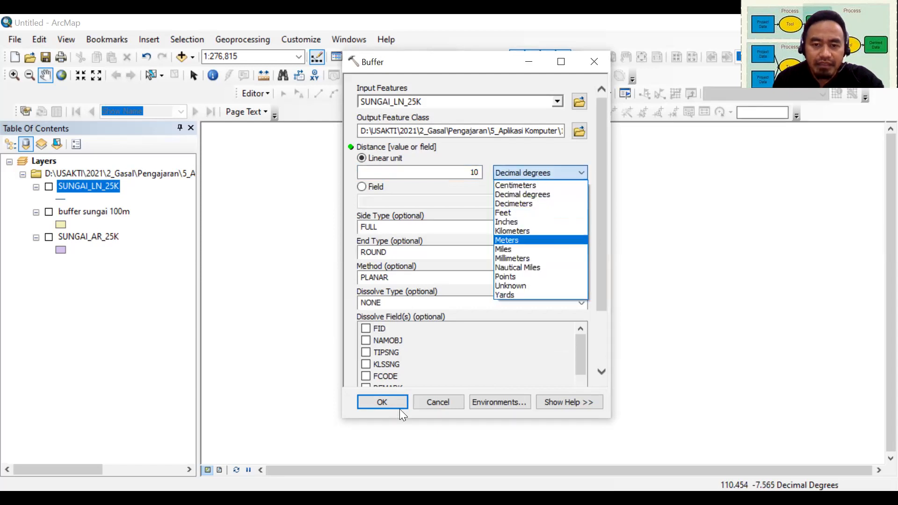
key("Return")
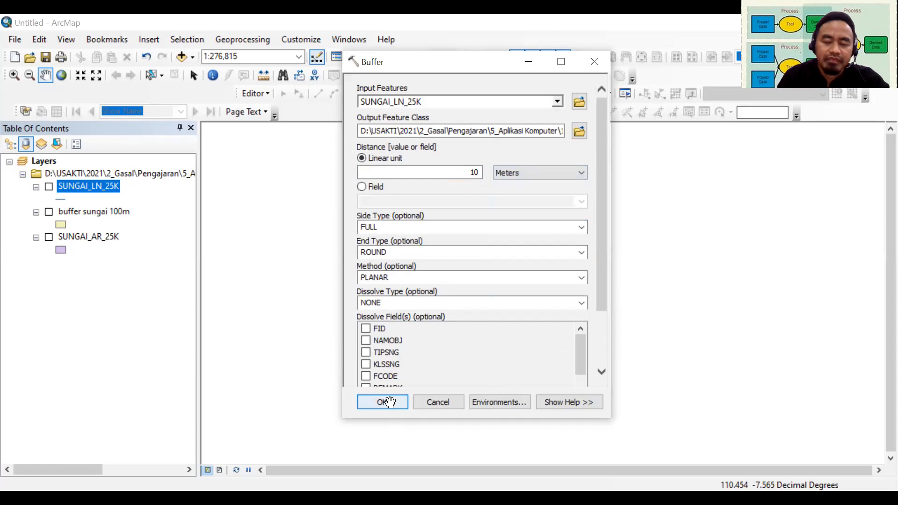
left_click(390, 401)
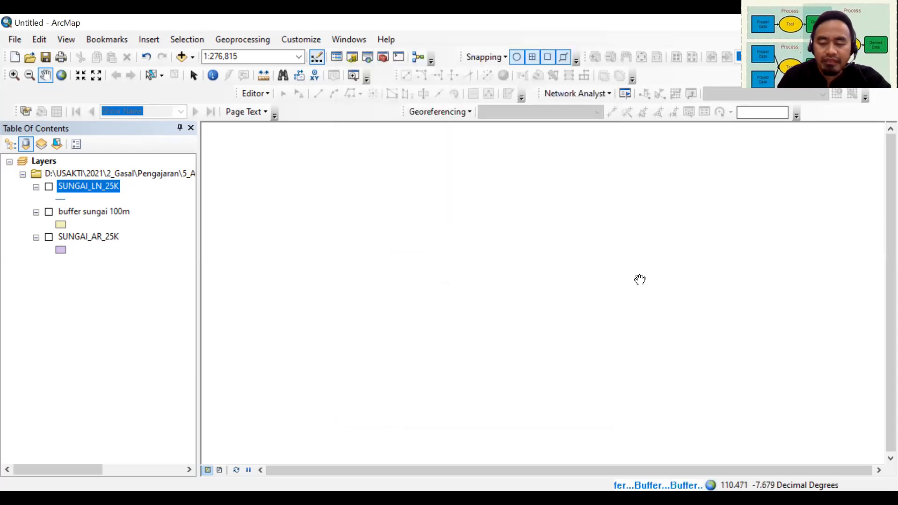
left_click(382, 57)
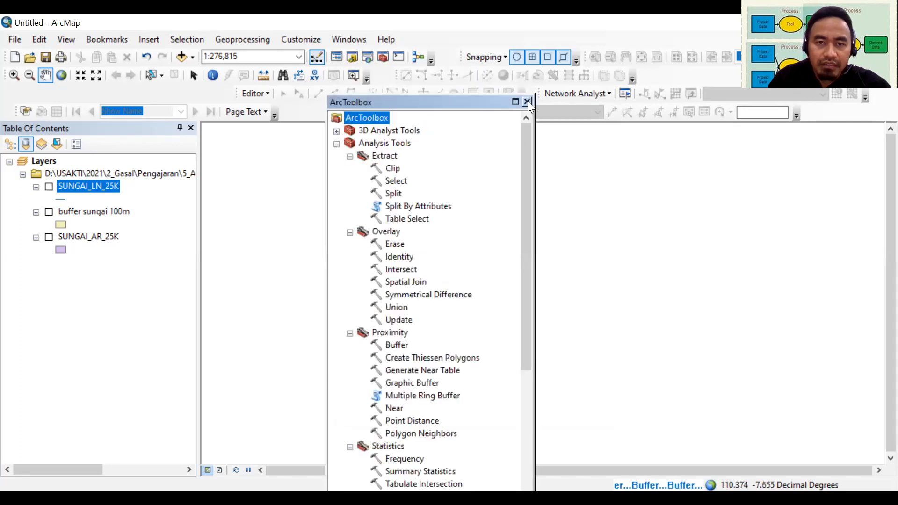
left_click(382, 55)
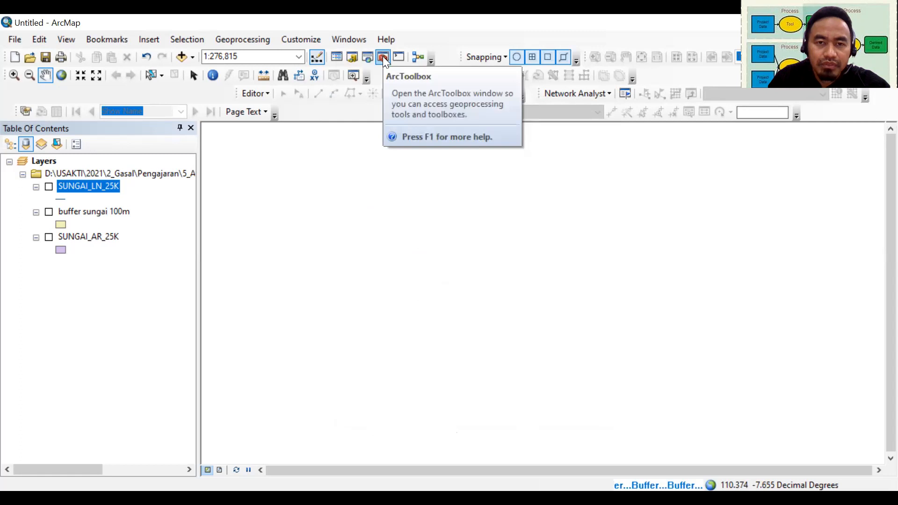
Open the Catalog and expand the D:\ connection down to USAKTI\2021\2_Gasal
left_click(352, 58)
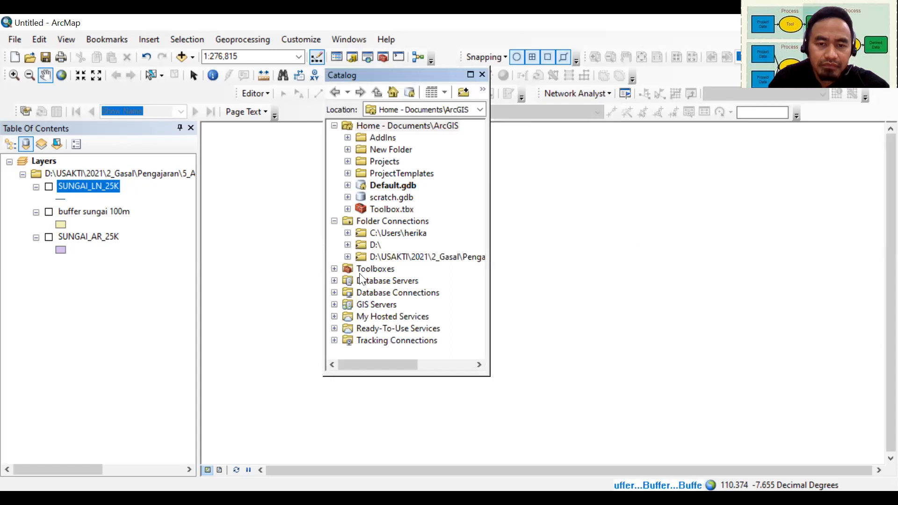
left_click(347, 257)
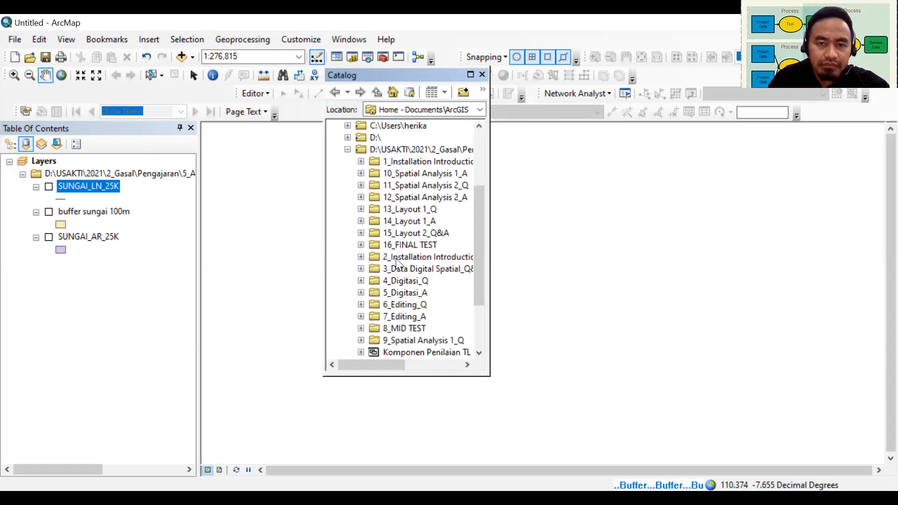
scroll(395, 262, "down", 1)
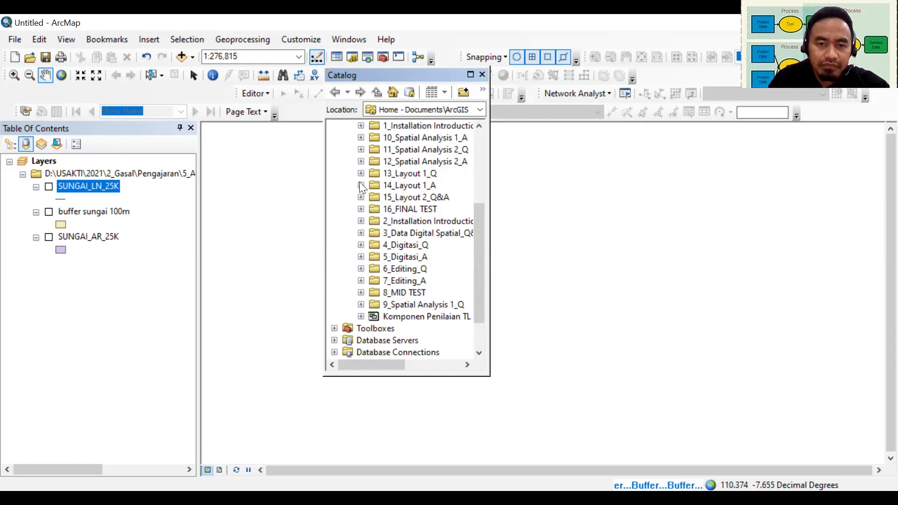
scroll(360, 183, "up", 2)
left_click(347, 173)
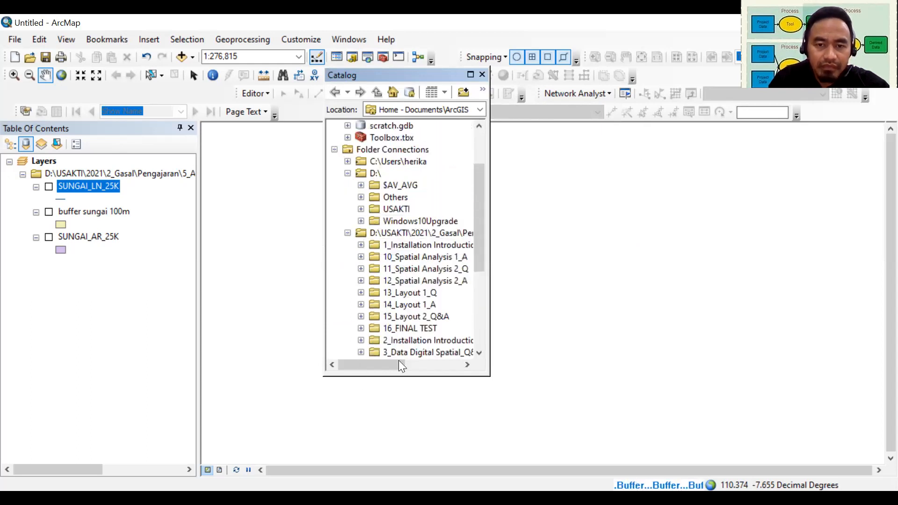
left_click_drag(396, 364, 405, 364)
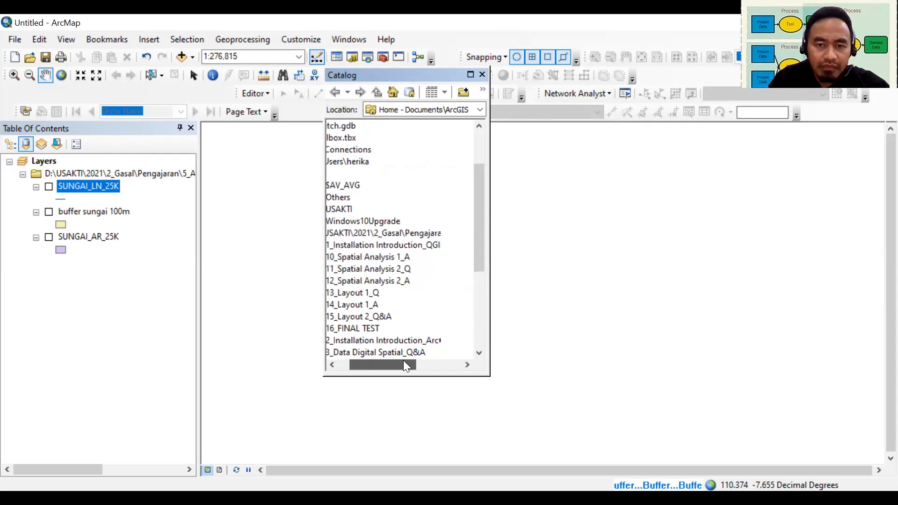
left_click(332, 364)
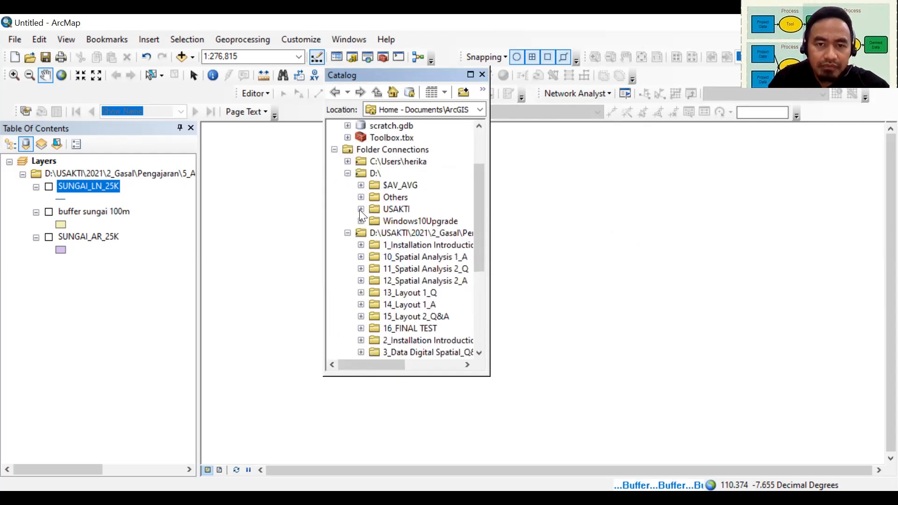
left_click(361, 209)
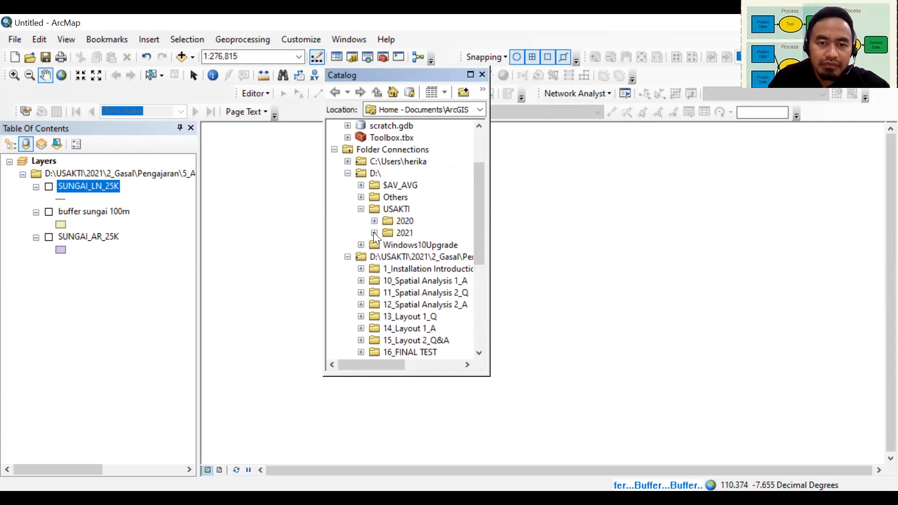
left_click(374, 232)
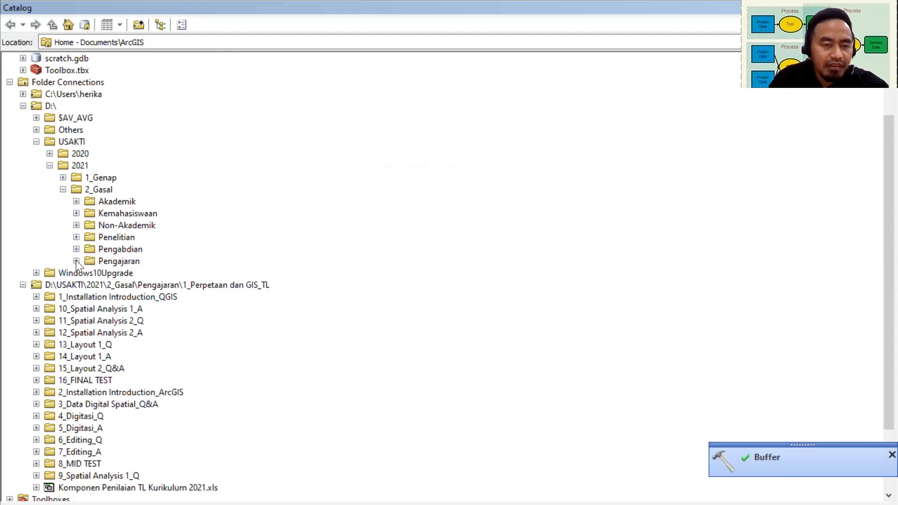
Expand Pengajaran\5_Aplikasi Komputer\10_Spatial Analysis 1_A\DATA and select the shapefile buffer sungai 100m.shp
left_click(76, 260)
scroll(100, 313, "down", 2)
left_click(89, 249)
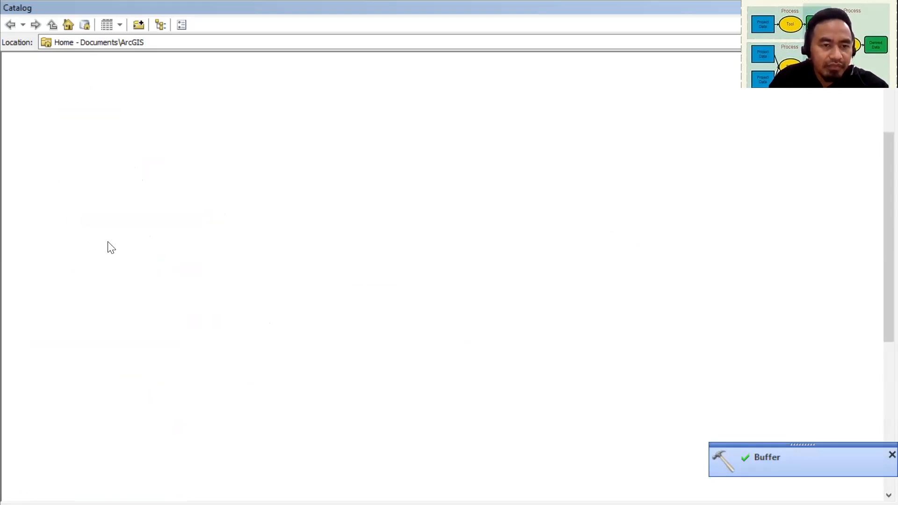
left_click(103, 130)
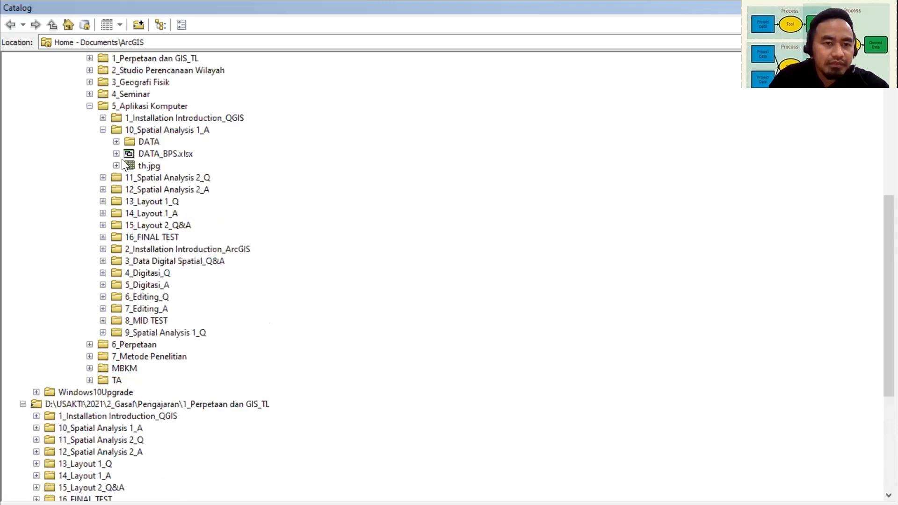
left_click(115, 141)
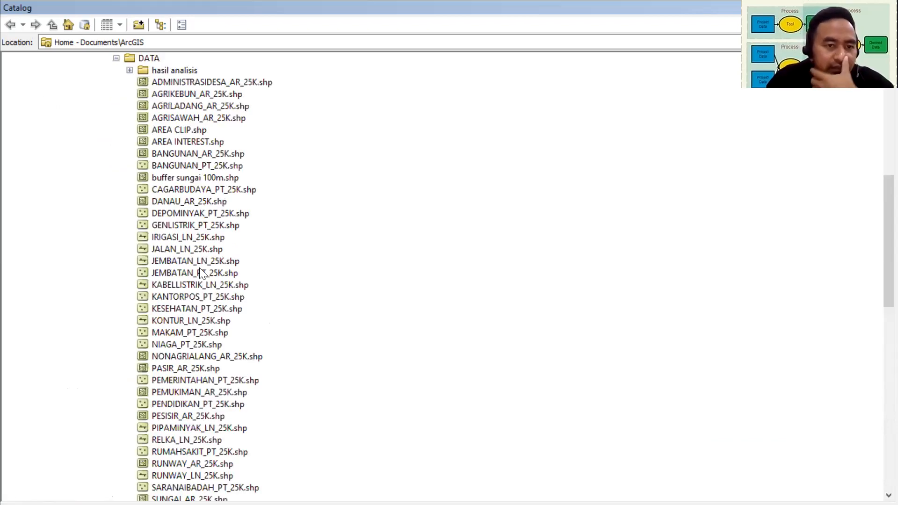
scroll(199, 299, "down", 5)
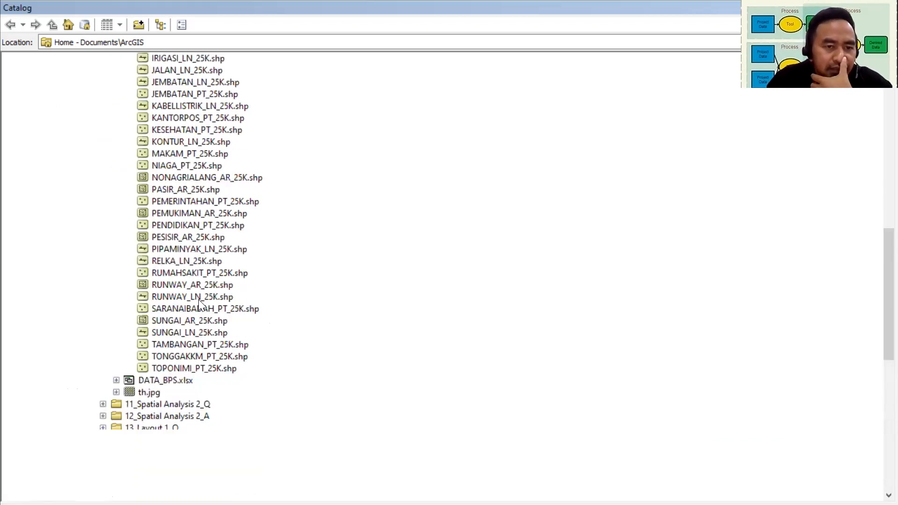
scroll(198, 299, "down", 3)
scroll(200, 304, "up", 6)
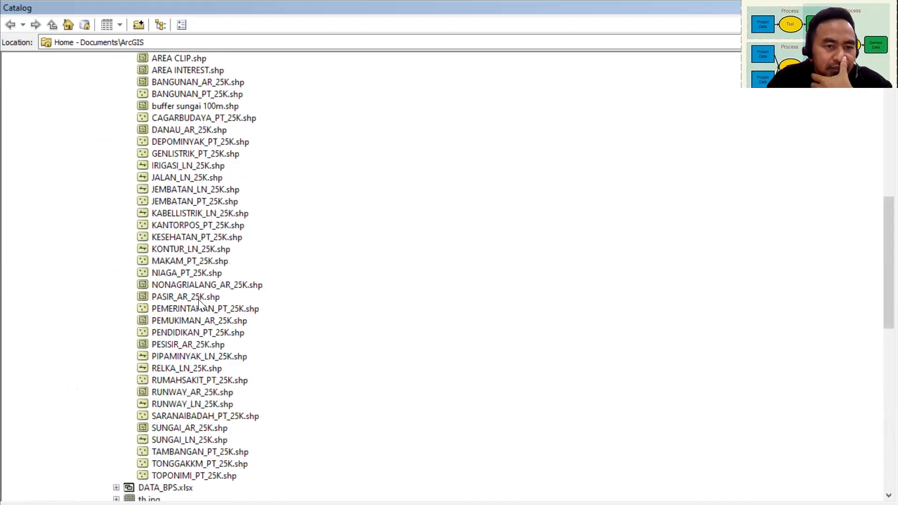
scroll(199, 303, "up", 7)
scroll(198, 300, "down", 1)
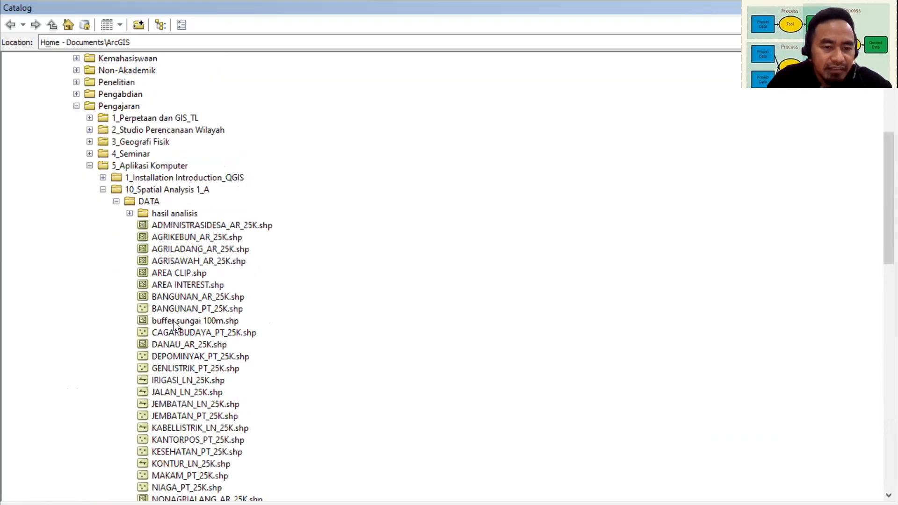
left_click(173, 320)
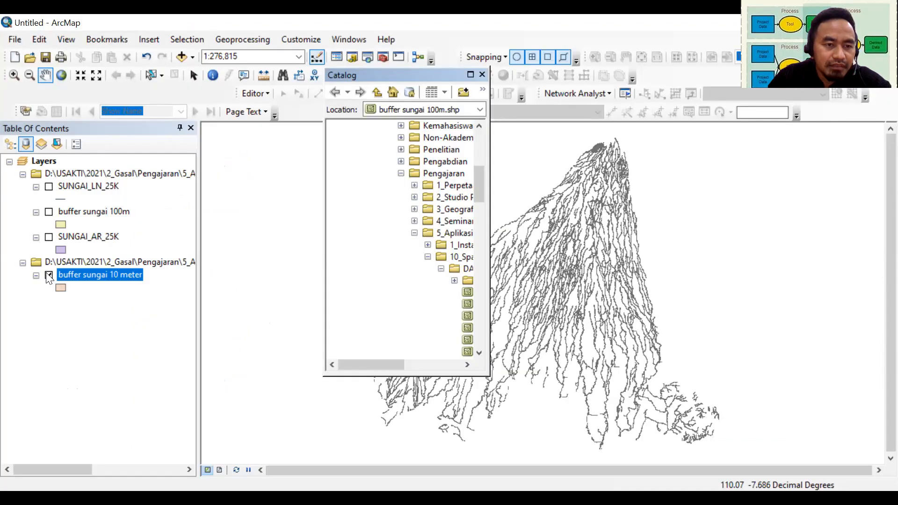
Remove the buffer sungai 100m layer from the map and move its shapefile into the hasil analisis folder
left_click(36, 213)
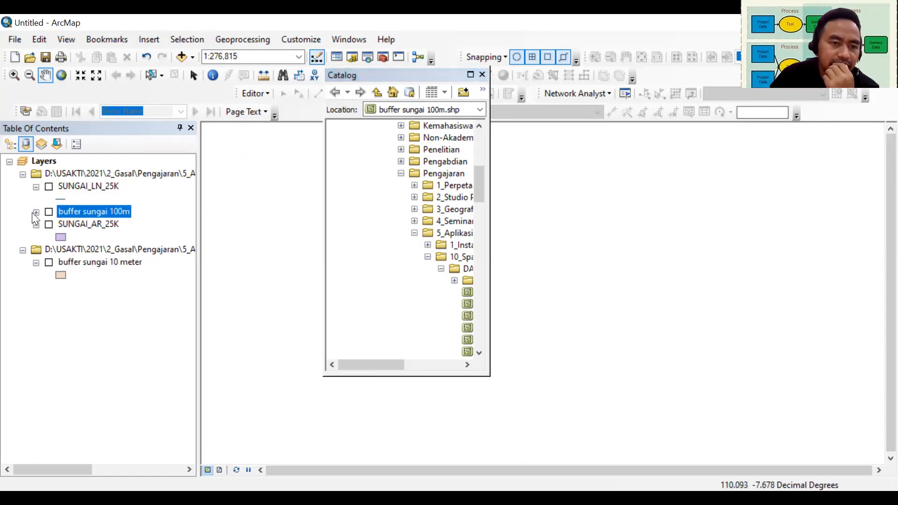
key("Delete")
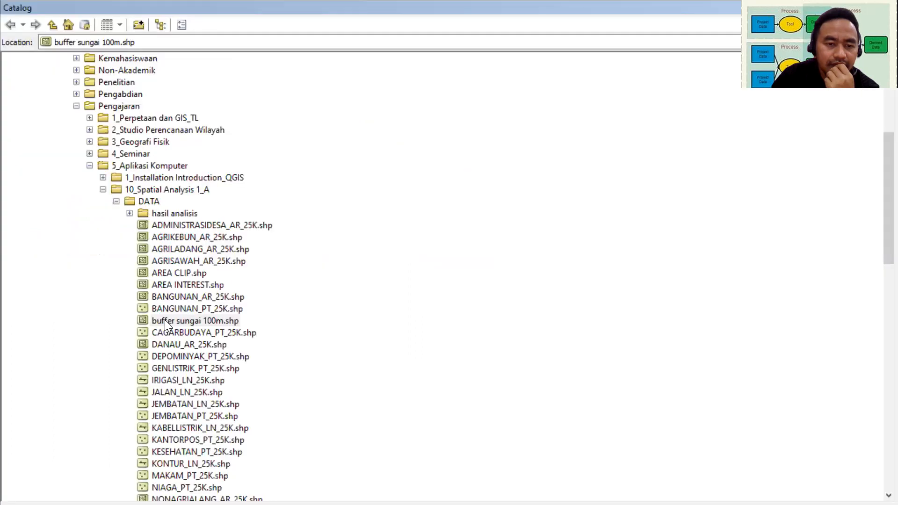
left_click(166, 213)
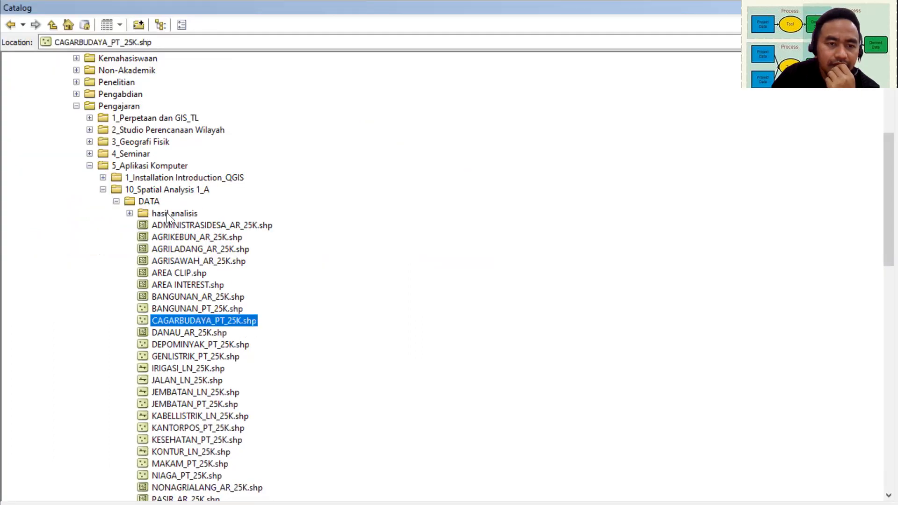
double_click(166, 213)
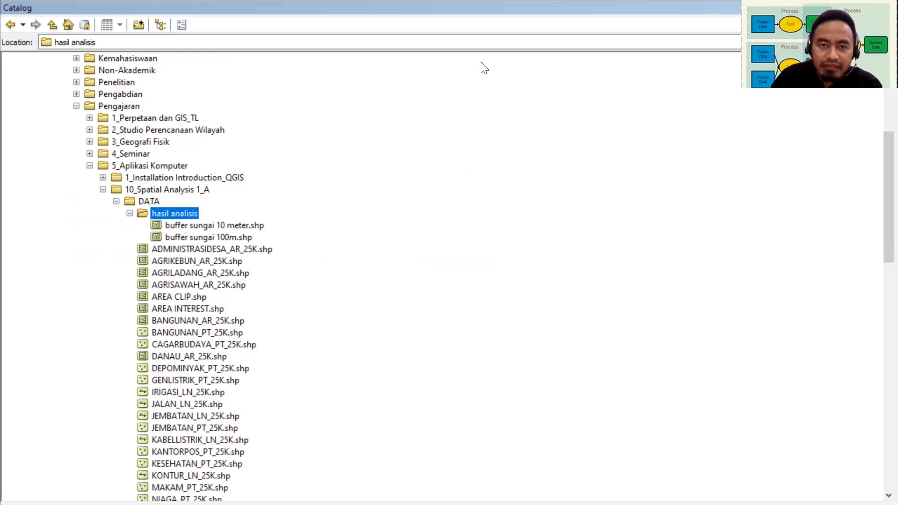
double_click(481, 7)
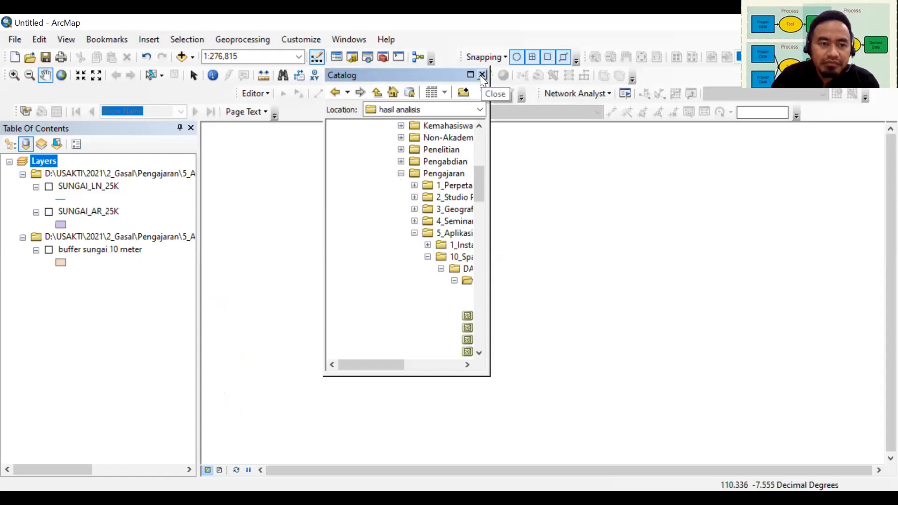
Show the buffer sungai 10 meter layer and add buffer sungai 100m.shp from the hasil analisis folder to the map
left_click(48, 250)
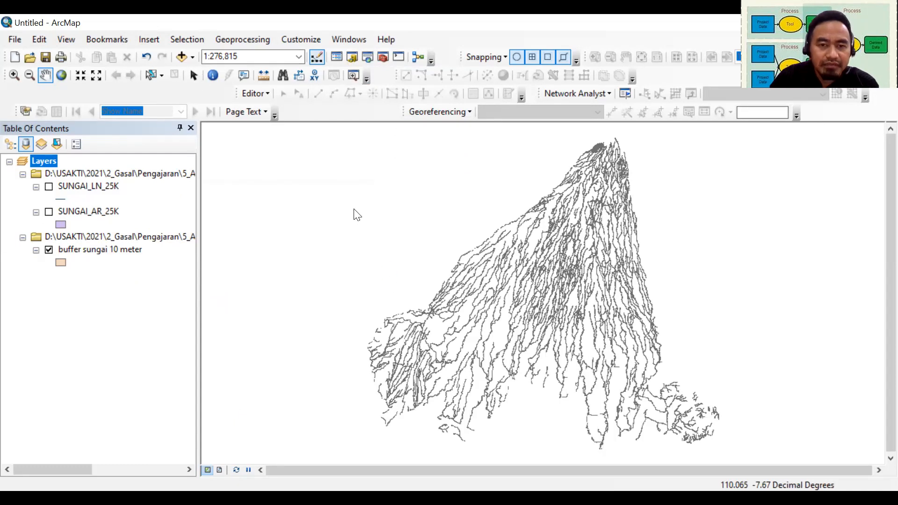
double_click(333, 188)
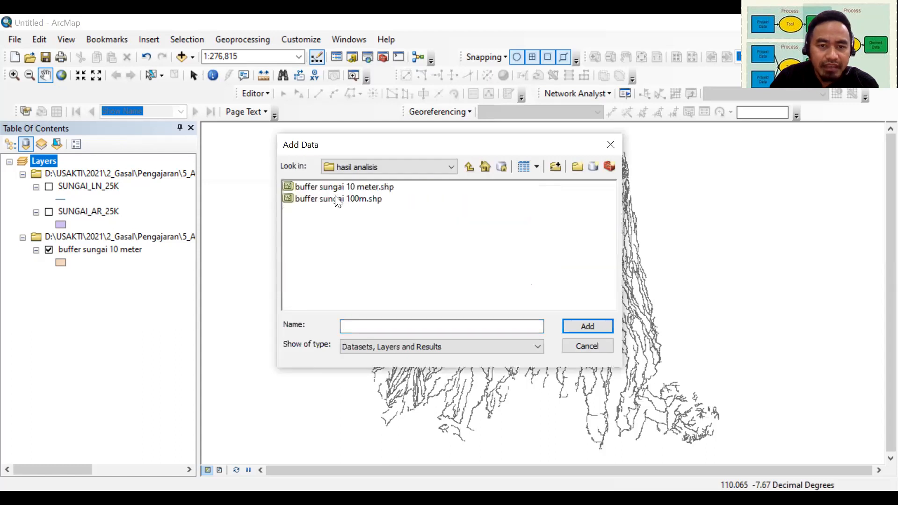
left_click(336, 199)
left_click(598, 325)
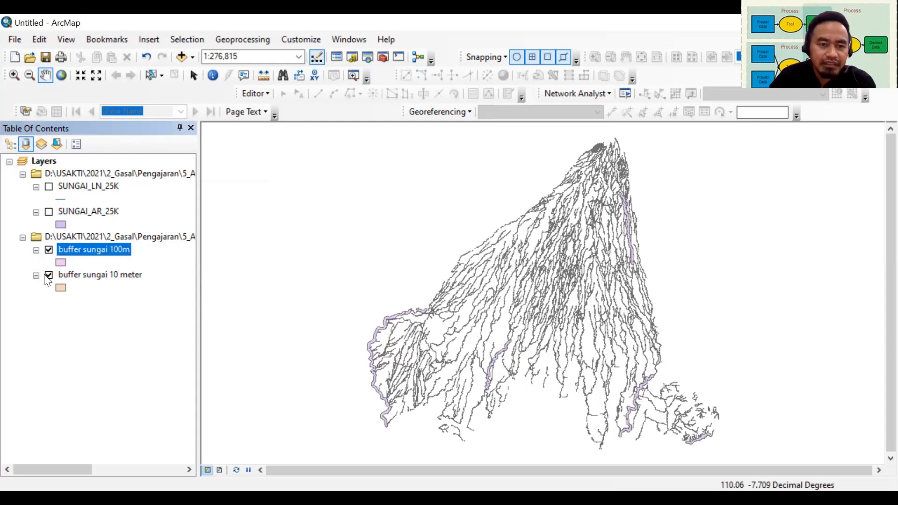
Show only the SUNGAI_AR_25K and buffer sungai 100m layers at the western river stretch
left_click(49, 275)
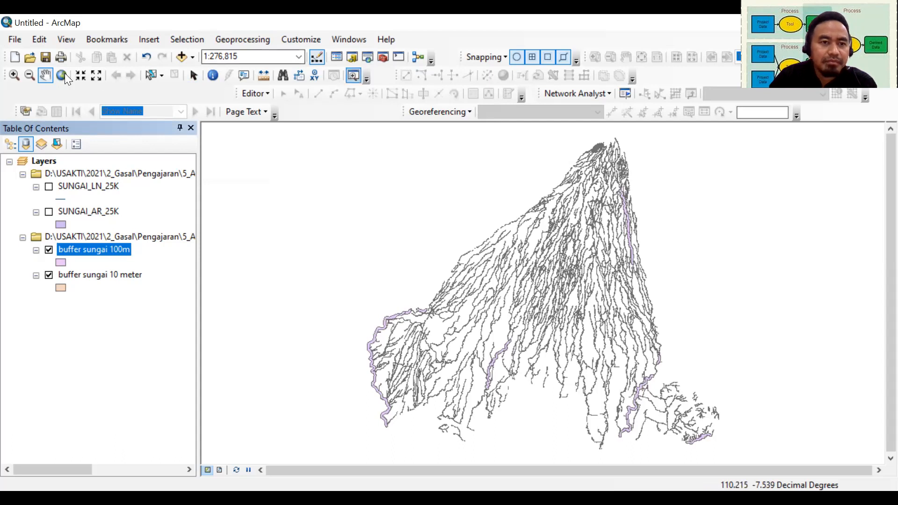
left_click(15, 75)
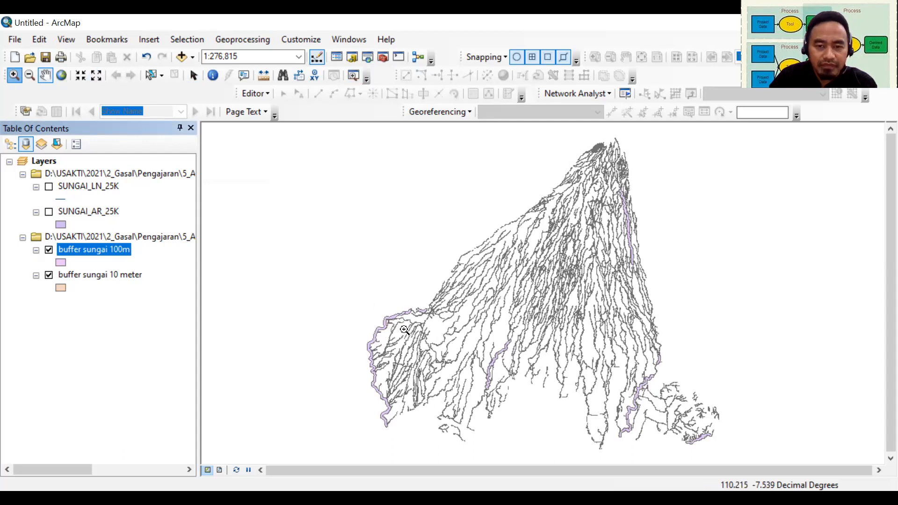
left_click_drag(404, 330, 381, 305)
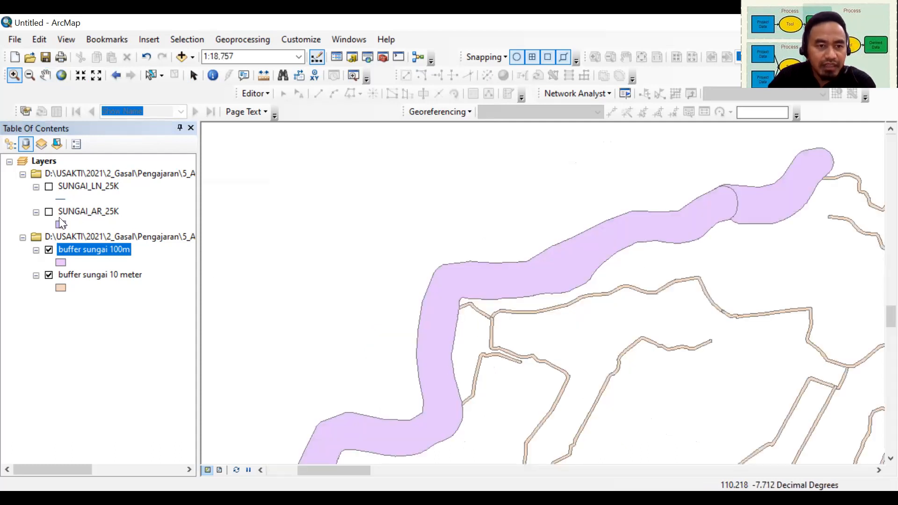
left_click(49, 274)
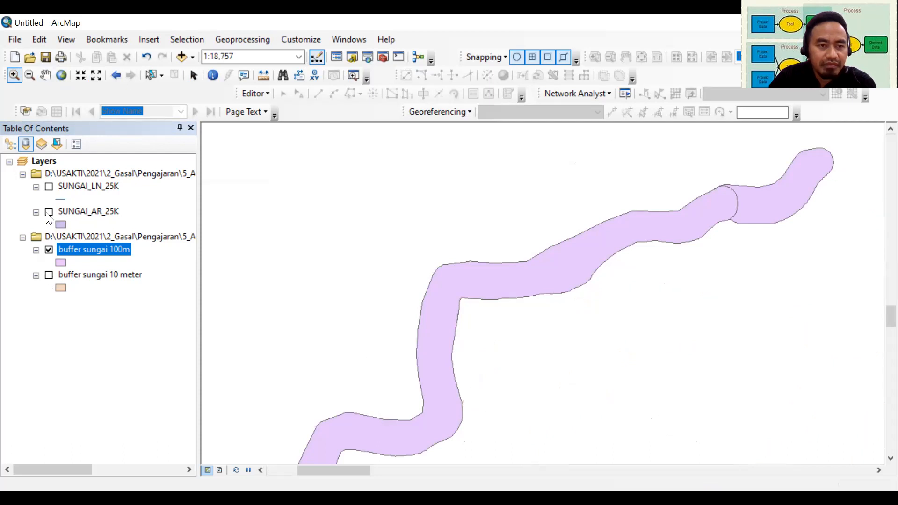
left_click(48, 212)
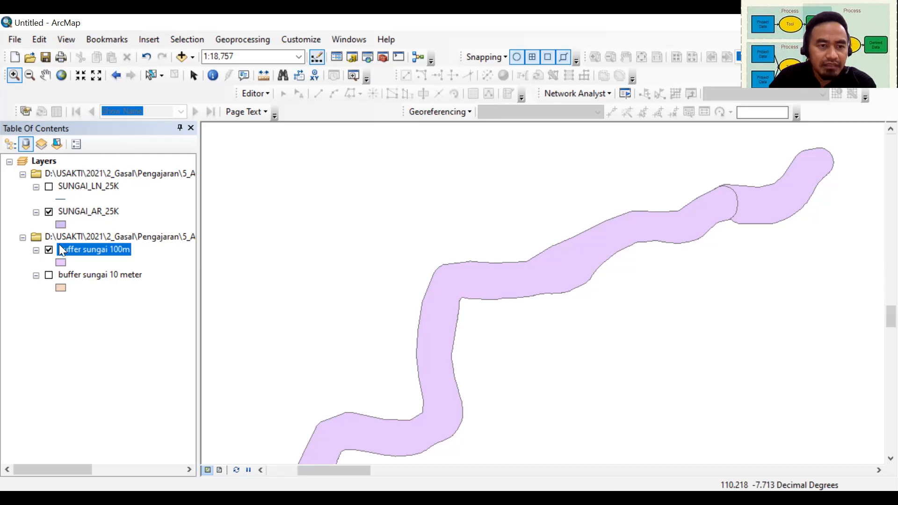
Try to swap the layer order of buffer sungai 100m and SUNGAI_AR_25K
left_click_drag(60, 248, 69, 202)
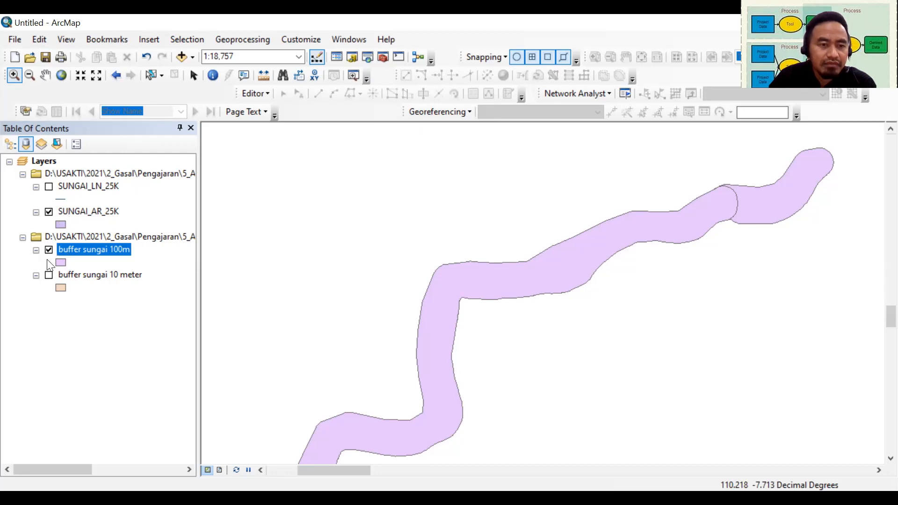
left_click_drag(49, 215, 49, 263)
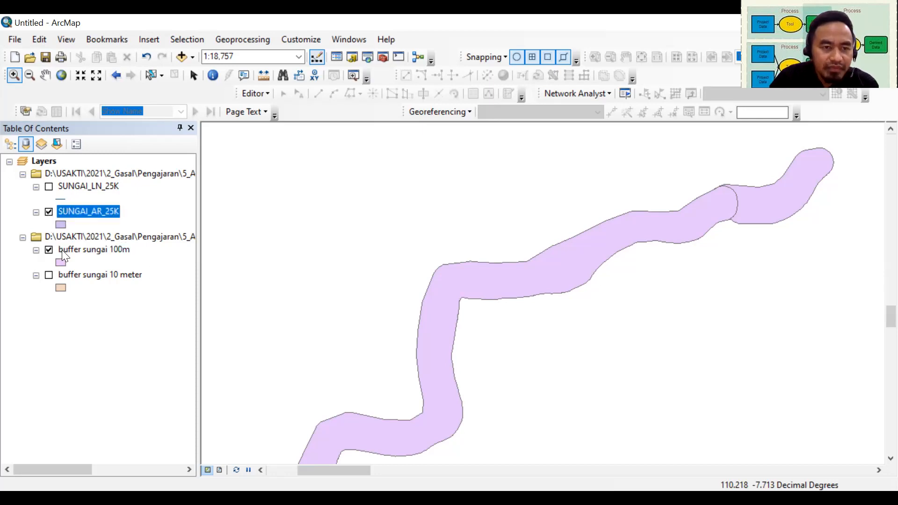
Toggle the visibility of SUNGAI_AR_25K and buffer sungai 100m to compare the river polygon with its buffer
left_click_drag(50, 211, 52, 239)
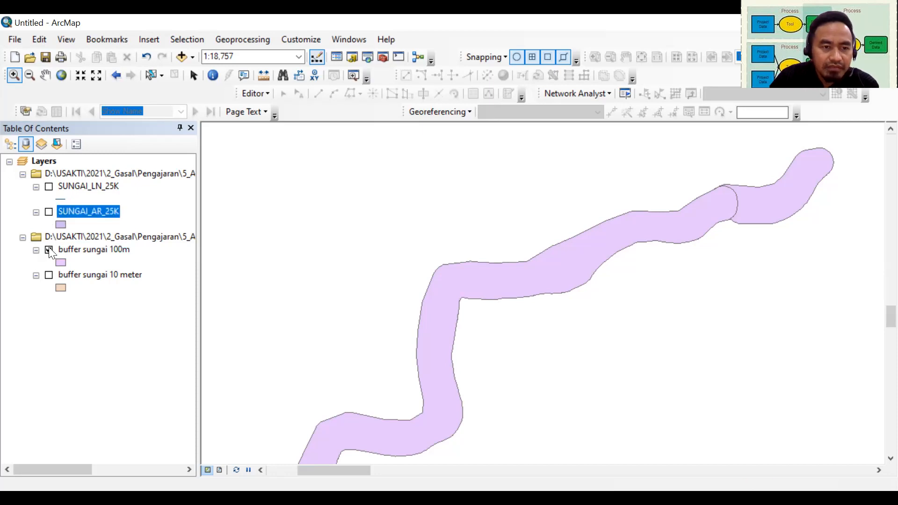
left_click(49, 250)
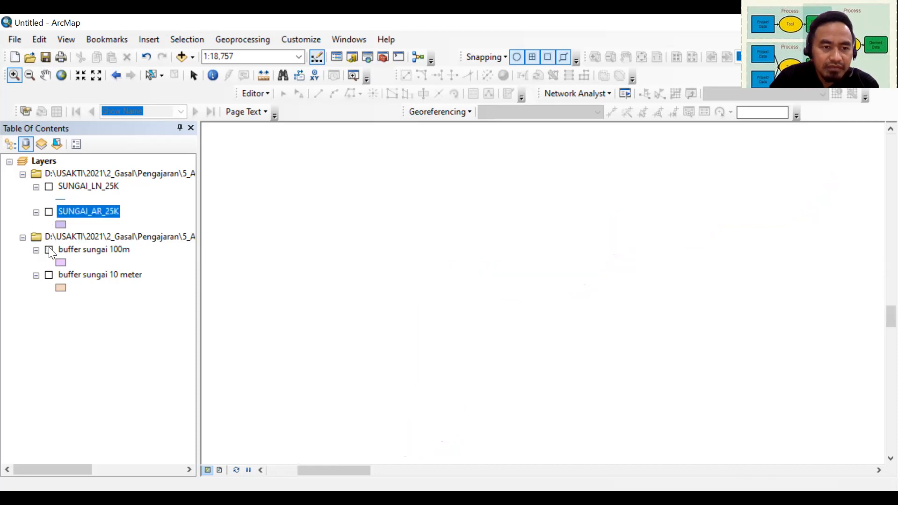
left_click(48, 212)
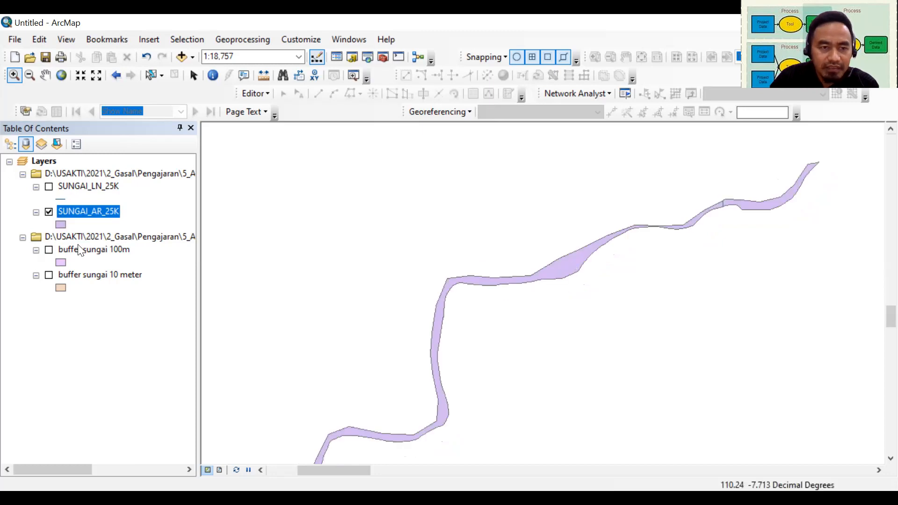
left_click(49, 250)
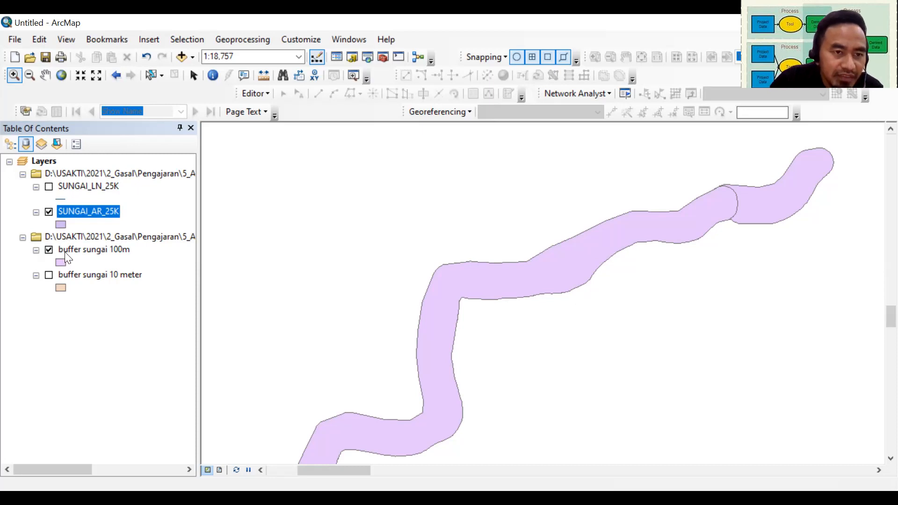
Try to move buffer sungai 100m above SUNGAI_AR_25K in the layer order
left_click_drag(66, 251, 70, 193)
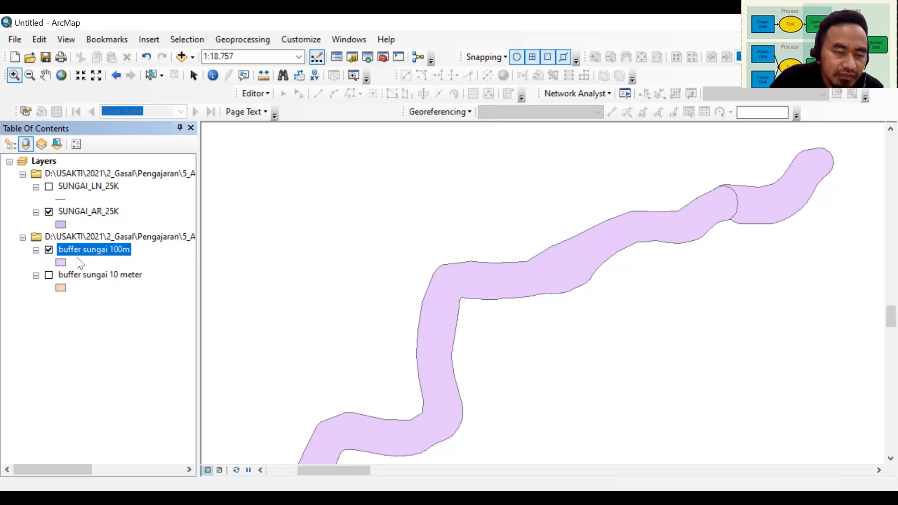
left_click(77, 213)
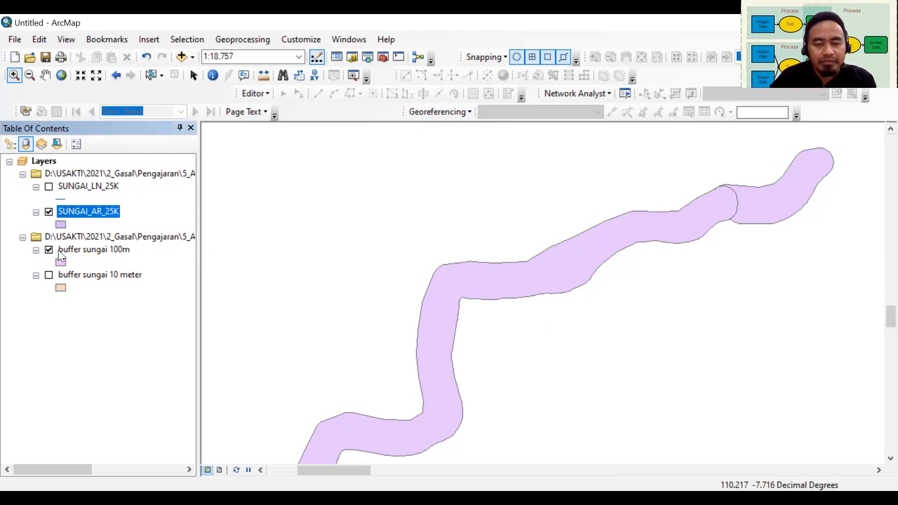
Hide SUNGAI_AR_25K and buffer sungai 100m, and show SUNGAI_LN_25K with buffer sungai 10 meter
left_click(49, 213)
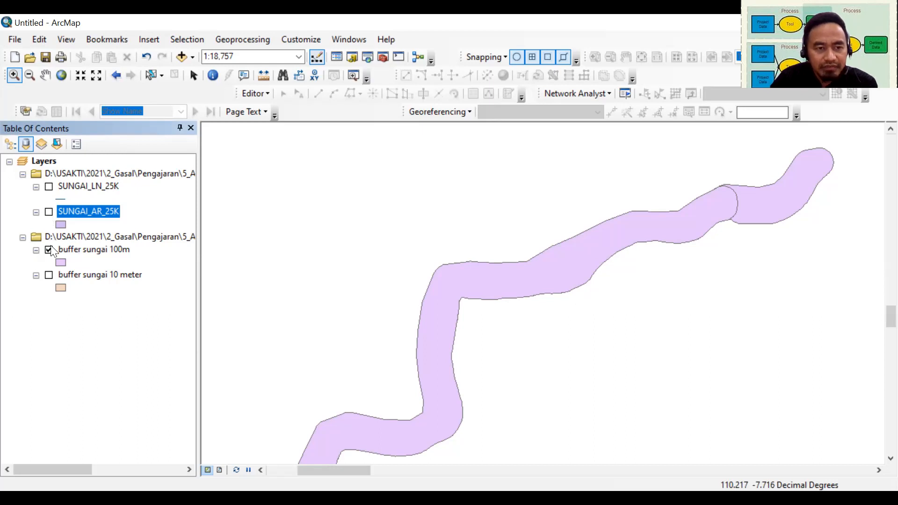
left_click(49, 187)
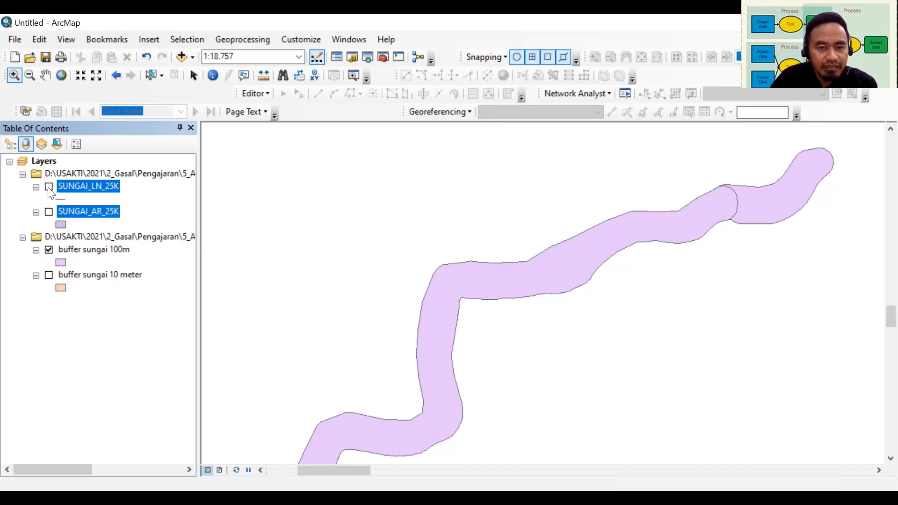
left_click(49, 250)
left_click(49, 276)
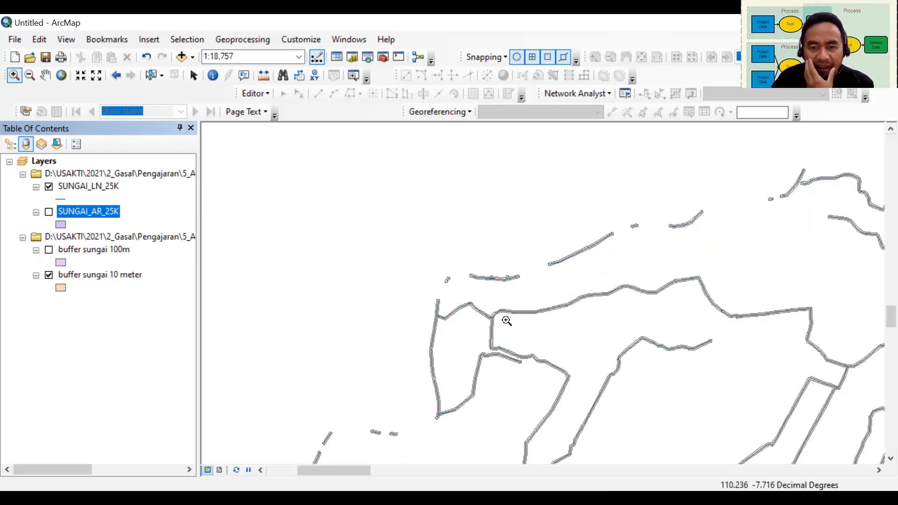
Inspect the 10 m buffer around a river-line junction up close and return to the full extent of SUNGAI_LN_25K
left_click_drag(459, 287, 507, 311)
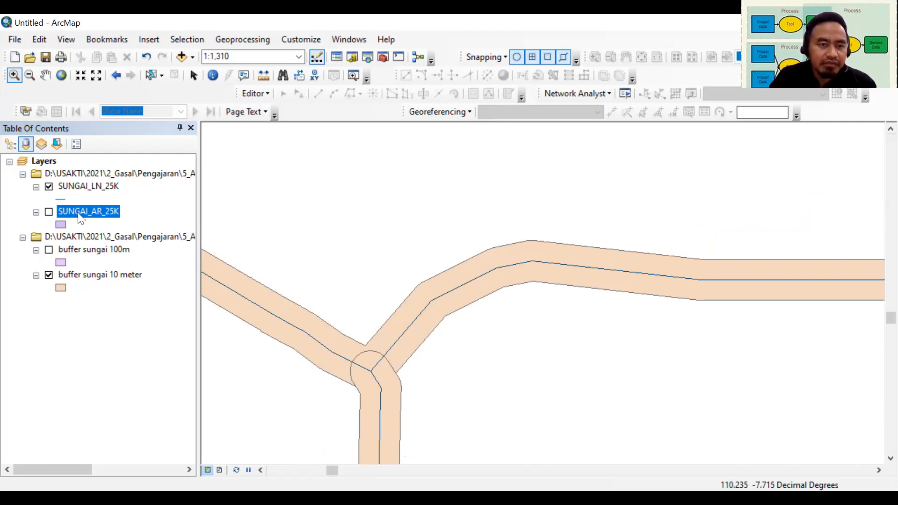
right_click(120, 273)
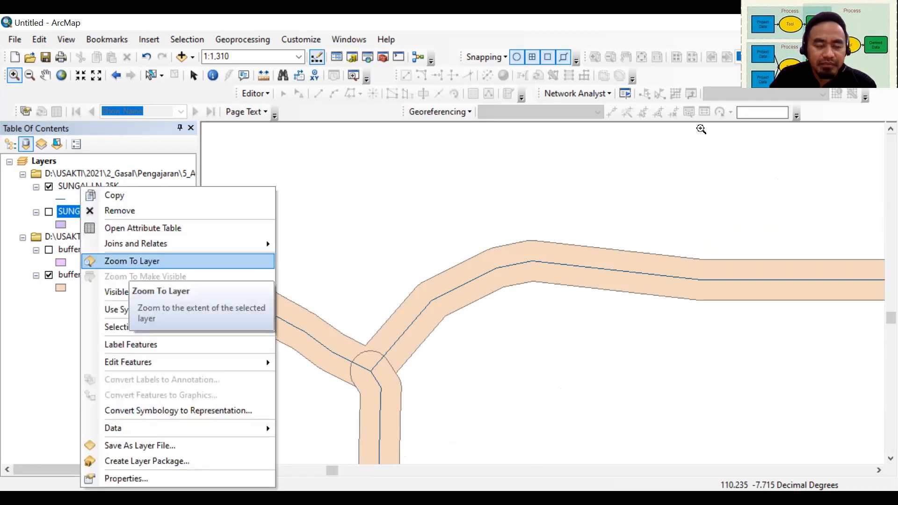
left_click(133, 262)
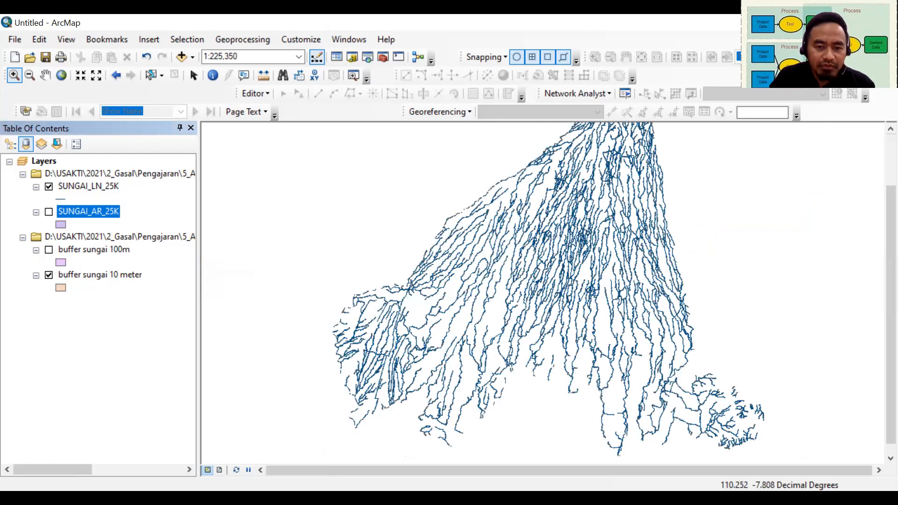
Open the Clip tool and add PEMUKIMAN_AR_25K.shp from the DATA folder to the map
key("alt+Tab")
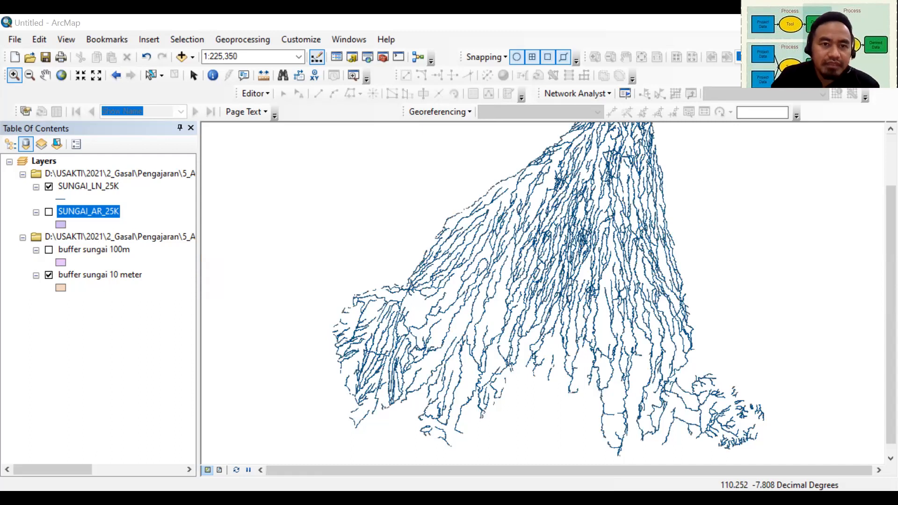
left_click(251, 73)
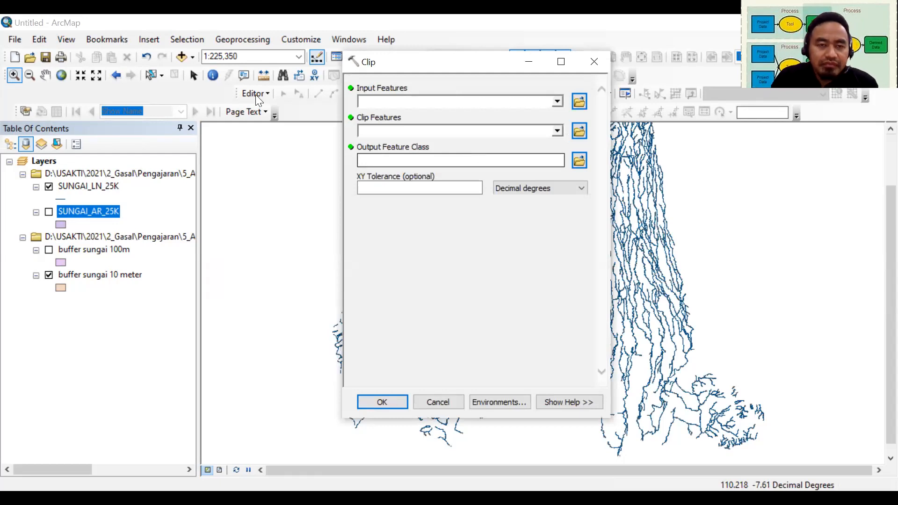
left_click(185, 58)
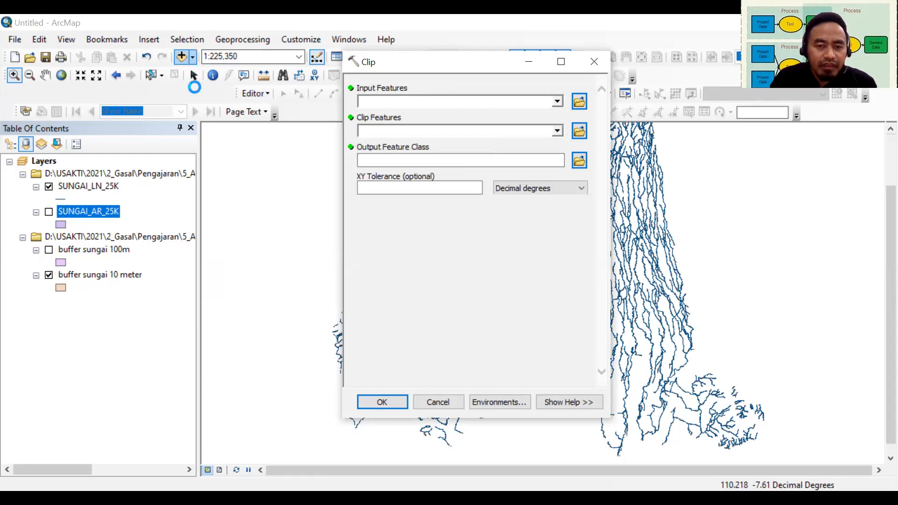
left_click(470, 167)
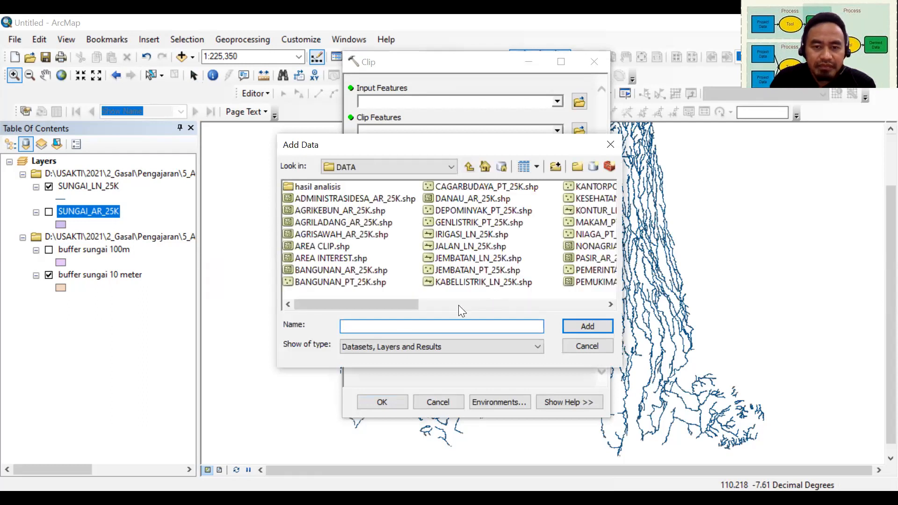
left_click_drag(394, 303, 538, 309)
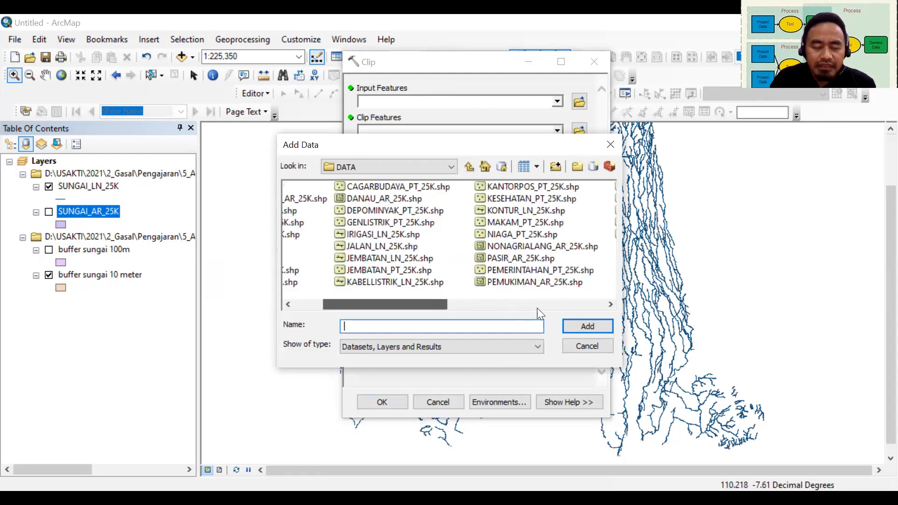
left_click(537, 307)
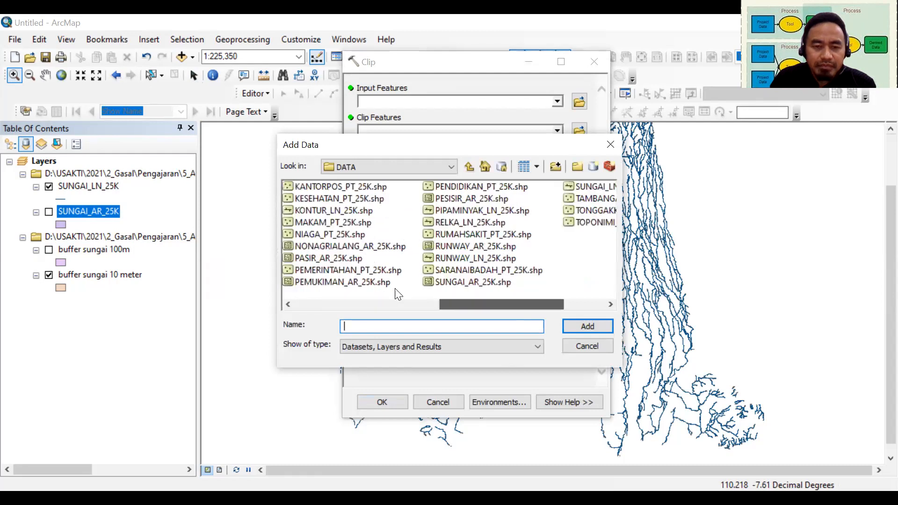
left_click(366, 283)
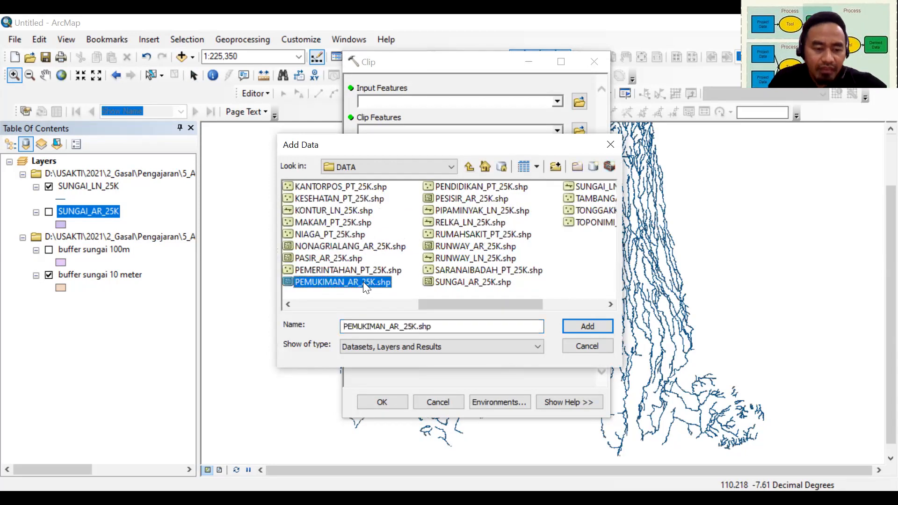
left_click(571, 327)
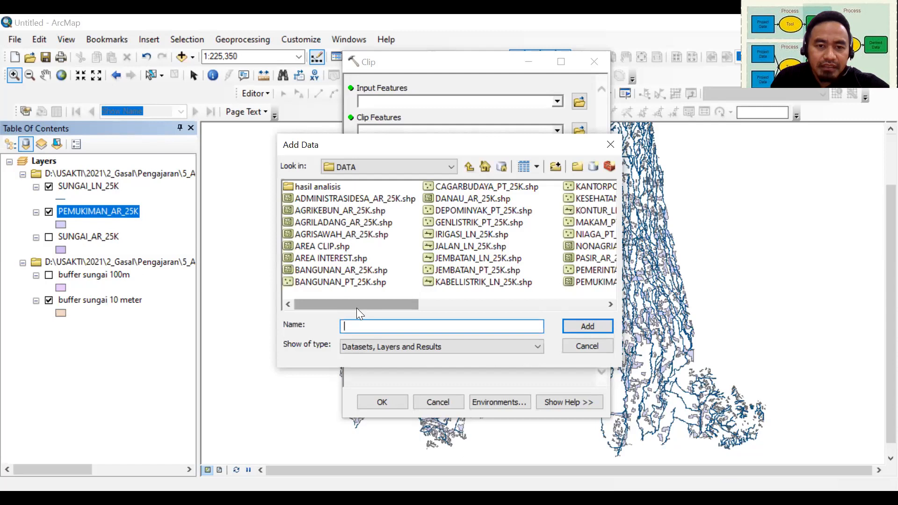
Add AREA CLIP.shp from the DATA folder to the map and hide SUNGAI_LN_25K and buffer sungai 10 meter
scroll(410, 308, "right", 1)
left_click_drag(411, 308, 314, 244)
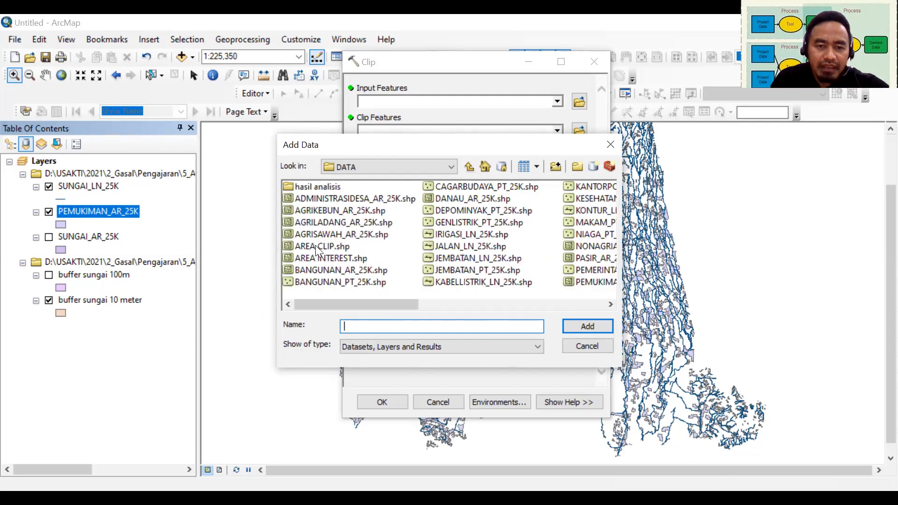
left_click(315, 245)
left_click(570, 325)
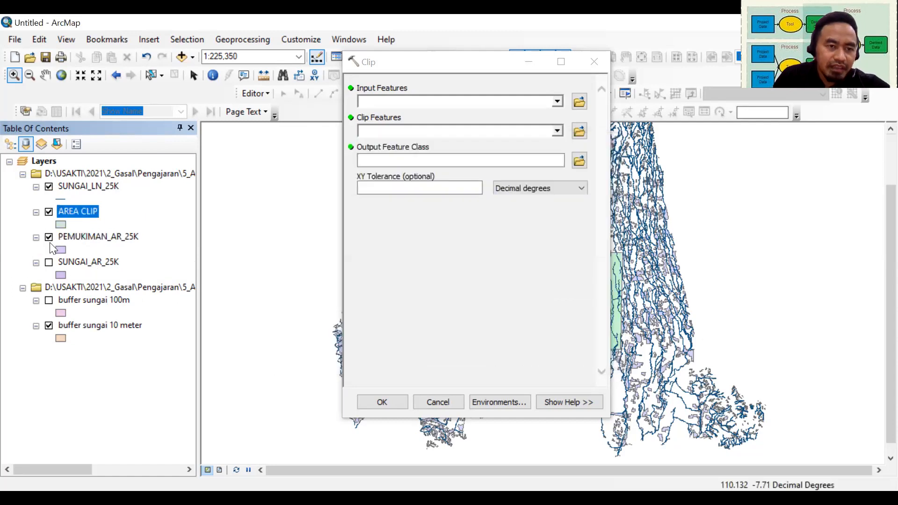
left_click(49, 186)
left_click(49, 237)
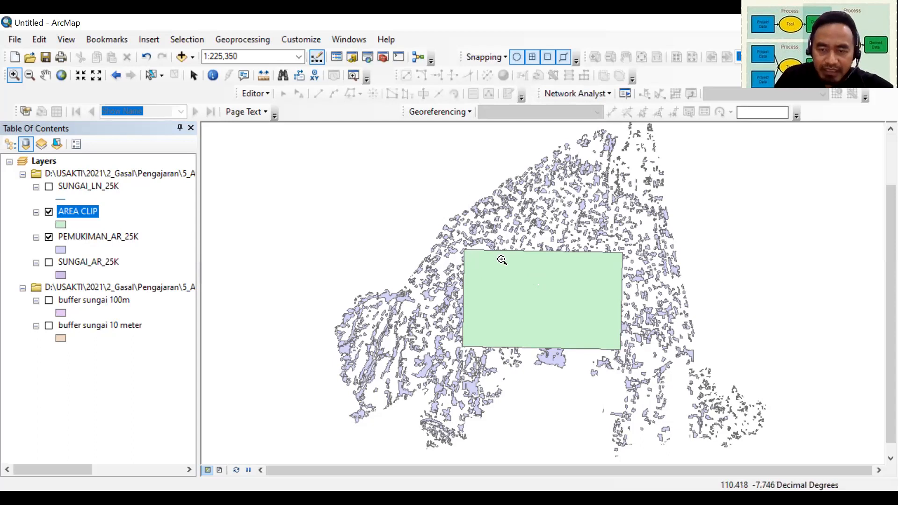
Reopen the Clip tool and add BANGUNAN_PT_25K.shp from the DATA folder to the map
left_click(243, 39)
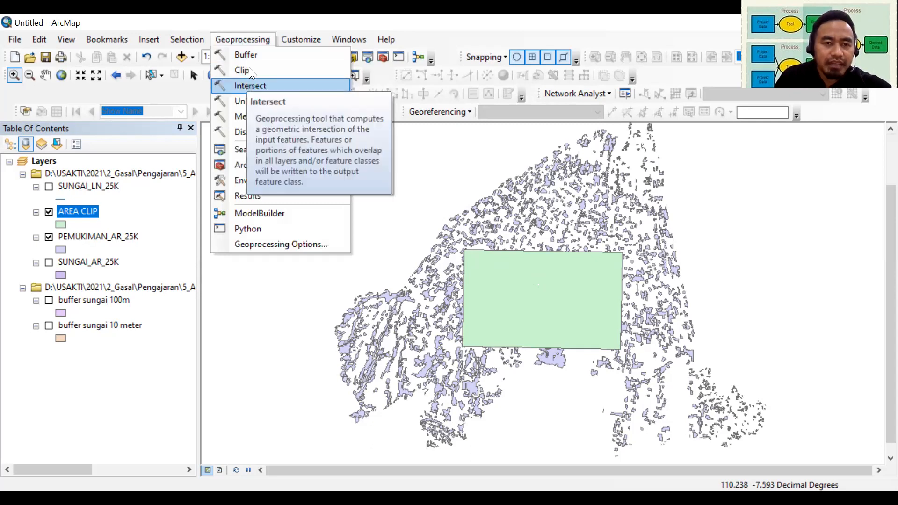
left_click(248, 69)
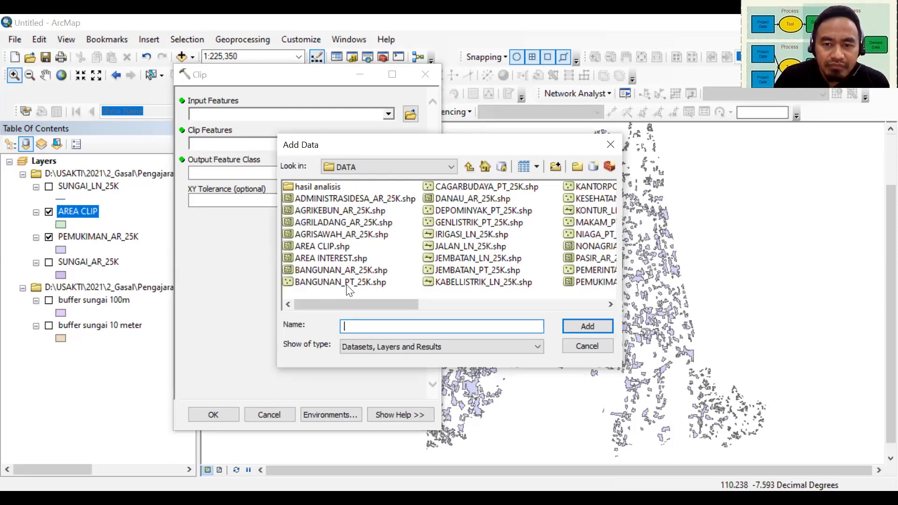
left_click(347, 282)
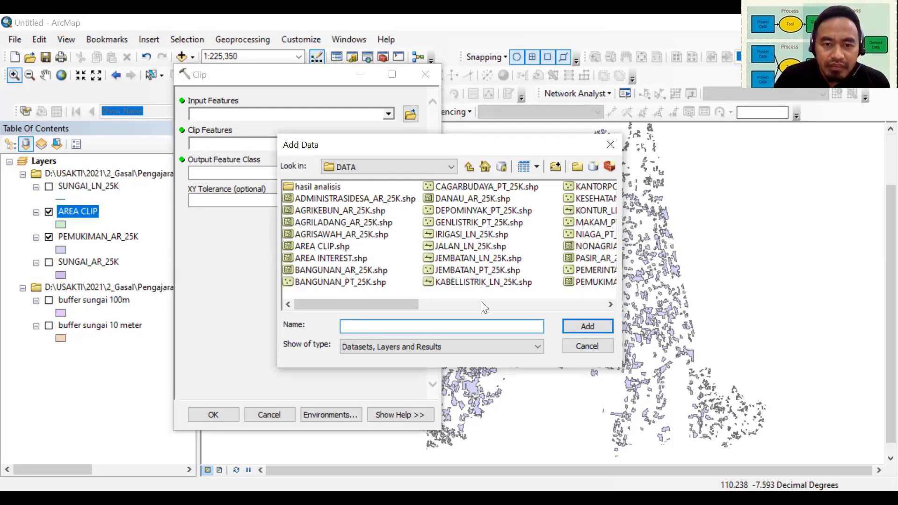
left_click(585, 326)
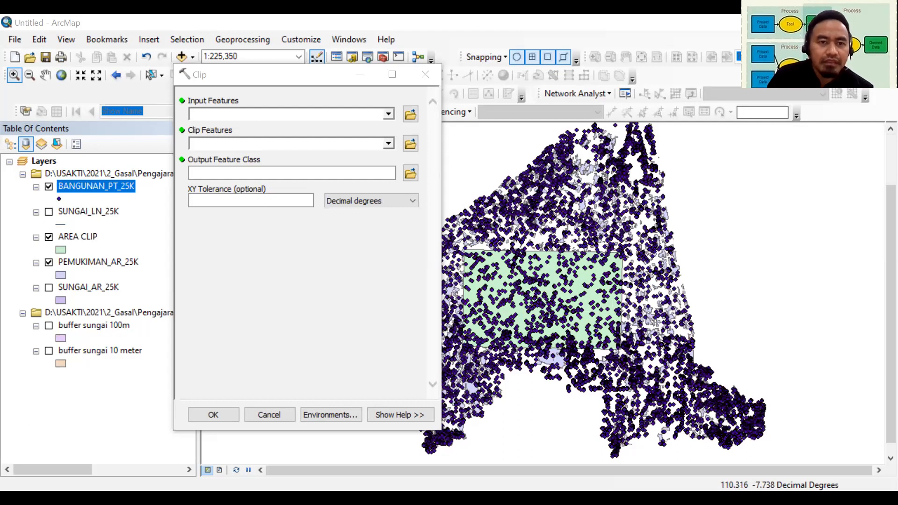
Set BANGUNAN_PT_25K as the input features and AREA CLIP as the clip features of the Clip tool
left_click(388, 117)
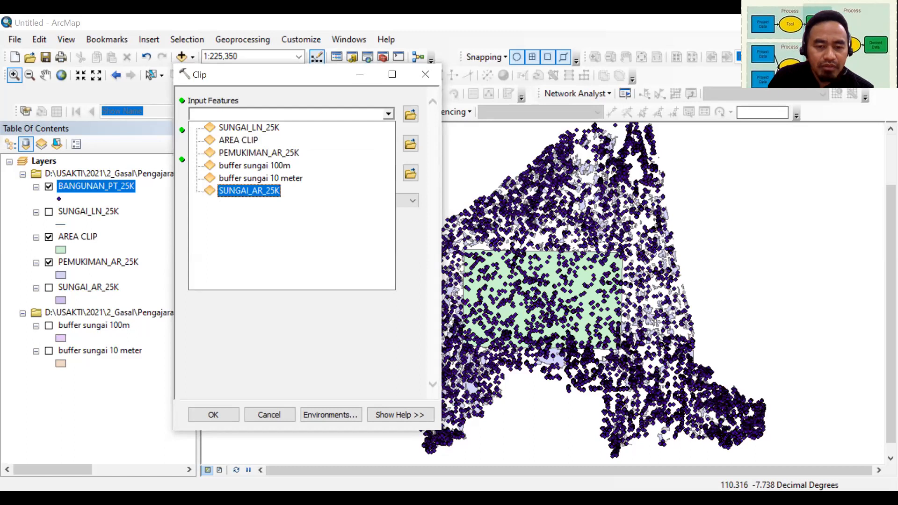
left_click(249, 191)
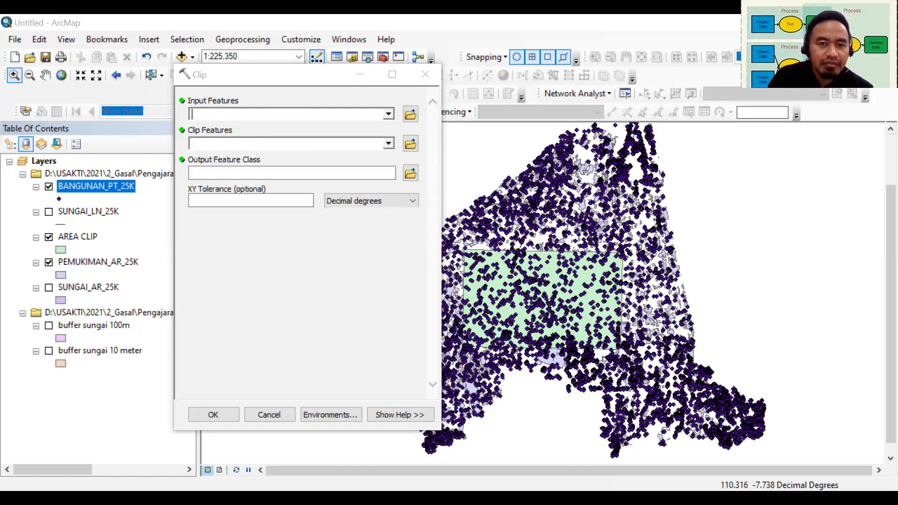
left_click(390, 113)
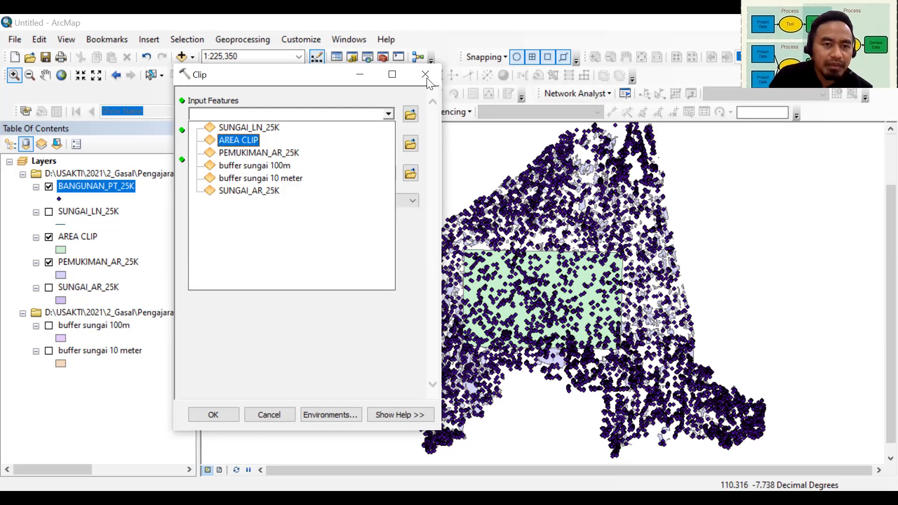
left_click_drag(111, 188, 248, 115)
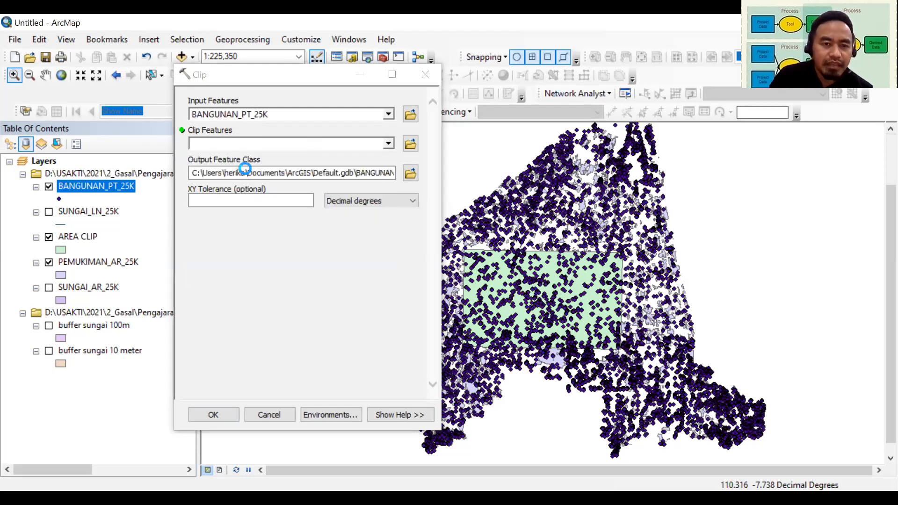
left_click(246, 170)
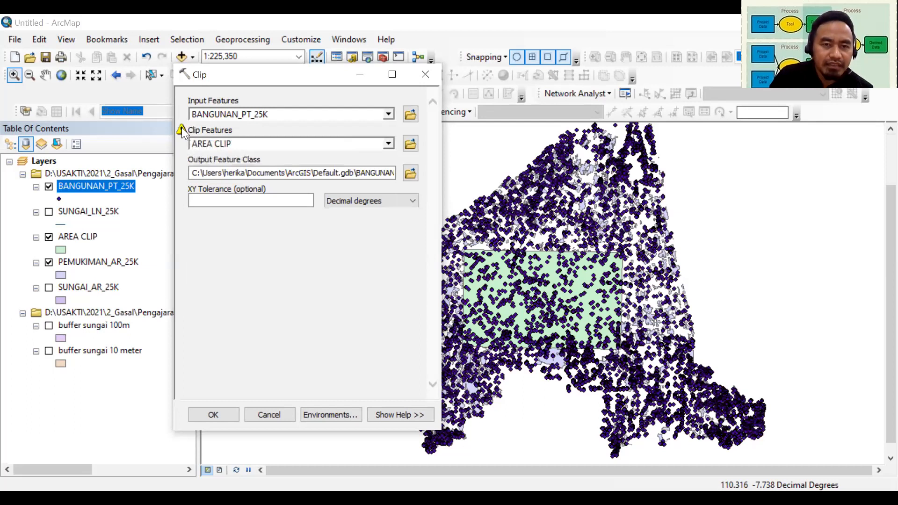
mouse_move(182, 130)
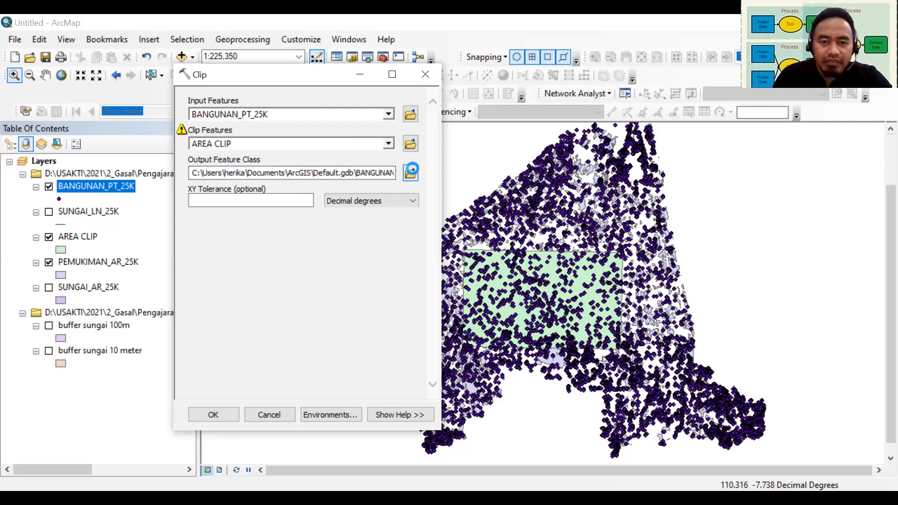
Set the Clip output to clip bangunan in the hasil analisis folder and run the tool
left_click(413, 174)
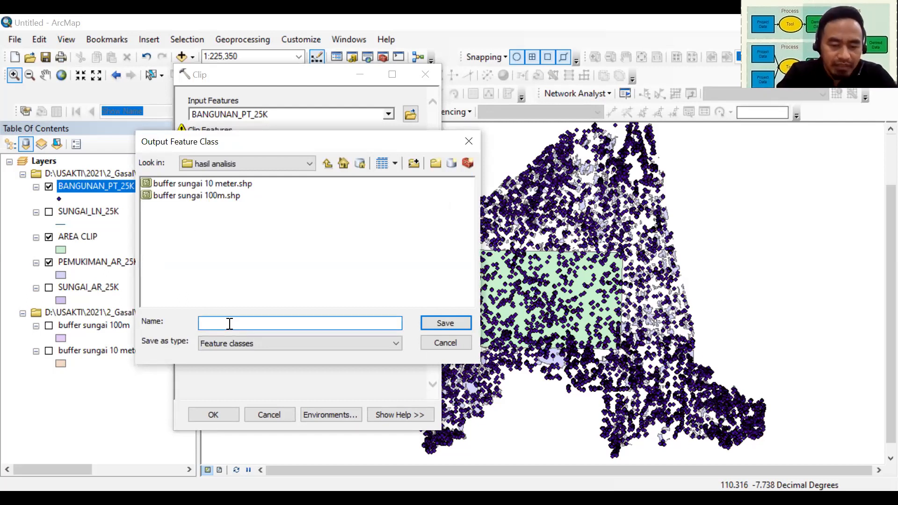
type("clip")
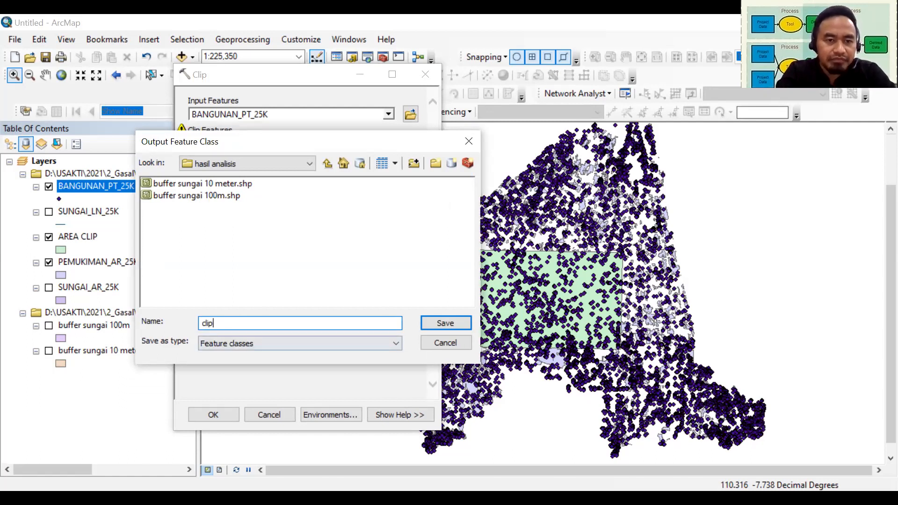
type(" bangunan")
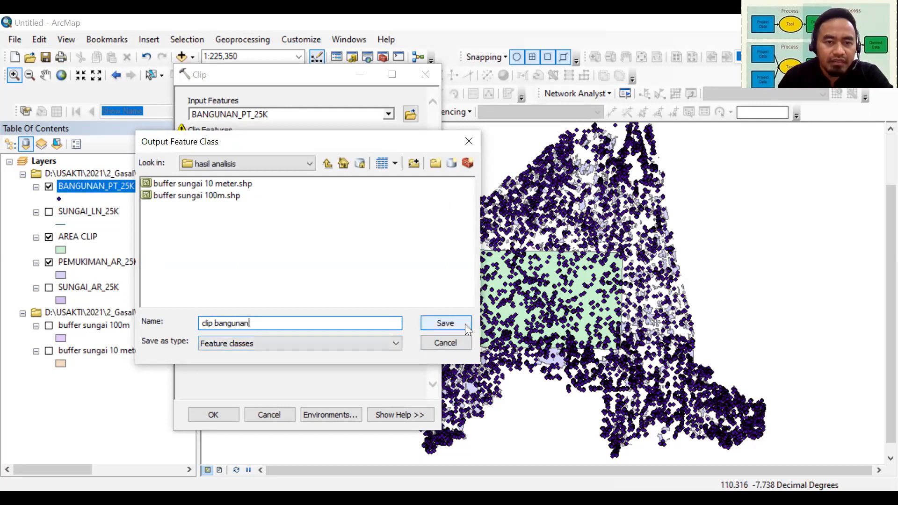
key("Return")
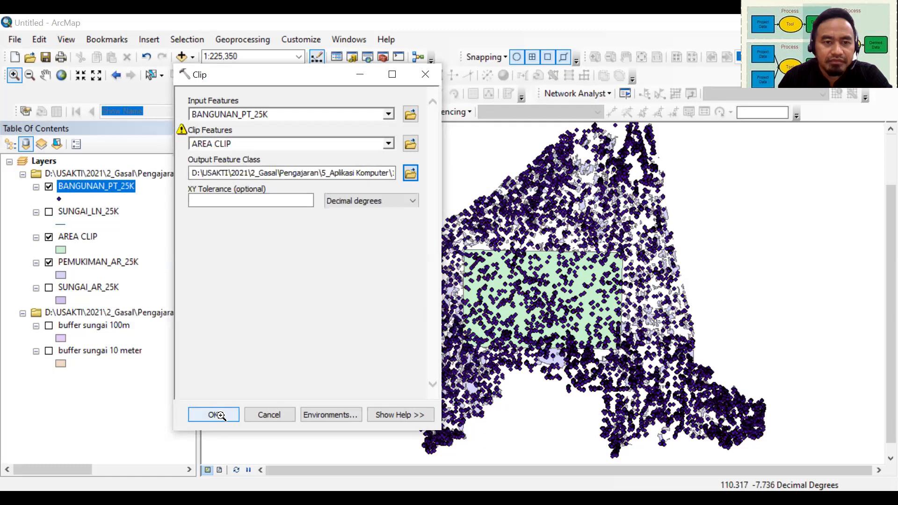
left_click(218, 414)
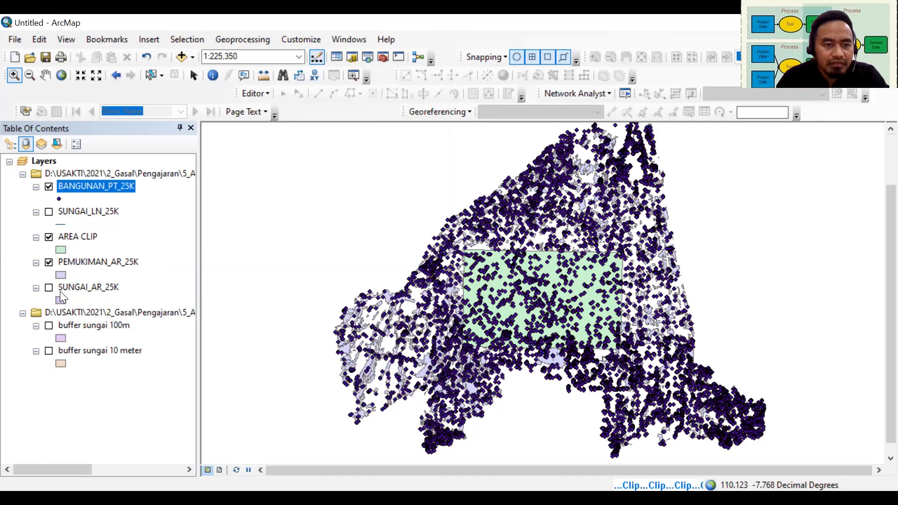
Hide PEMUKIMAN_AR_25K, BANGUNAN_PT_25K and AREA CLIP to view clip bangunan alone, briefly comparing it with the AREA CLIP polygon
left_click(49, 262)
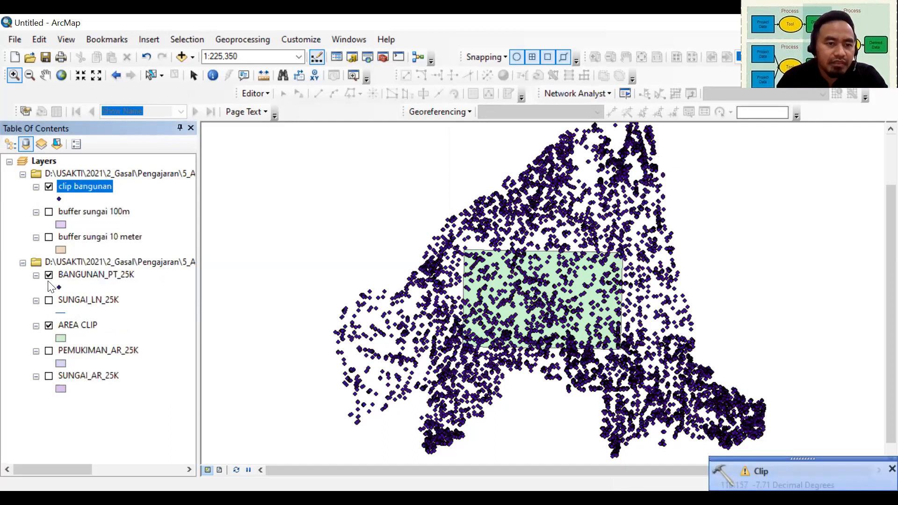
left_click(49, 275)
left_click(48, 325)
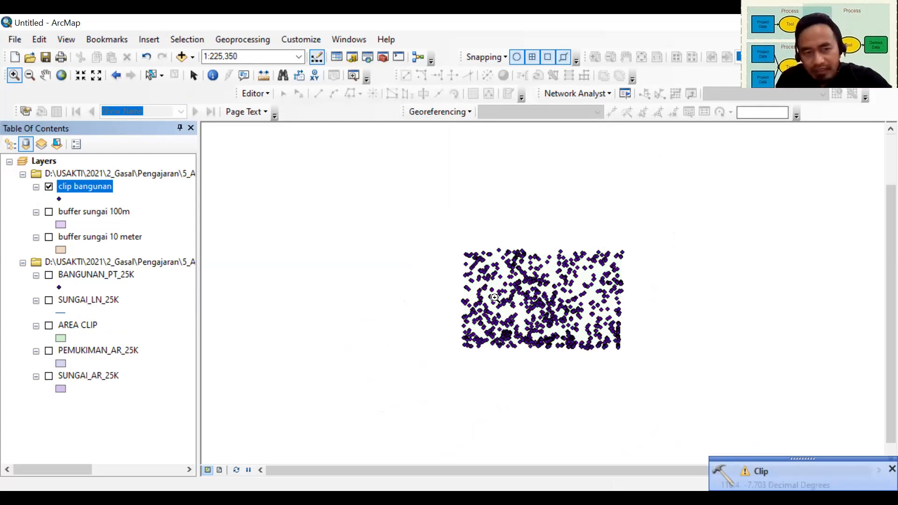
left_click(48, 325)
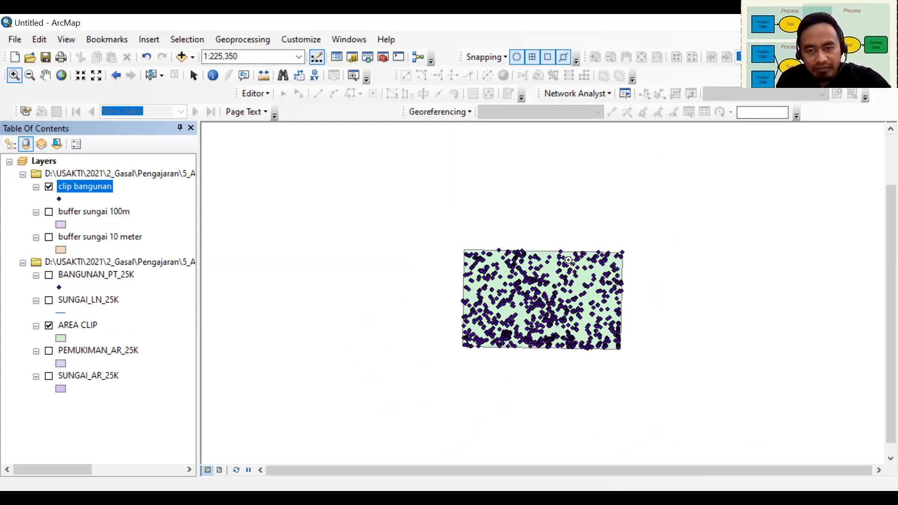
left_click(49, 325)
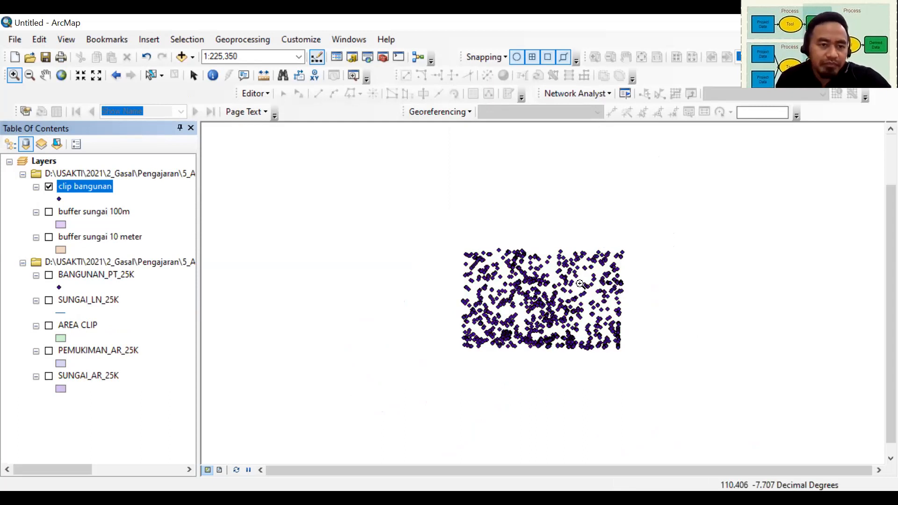
Reopen the Clip tool with PEMUKIMAN_AR_25K as the input features and AREA CLIP as the clip features
left_click(242, 39)
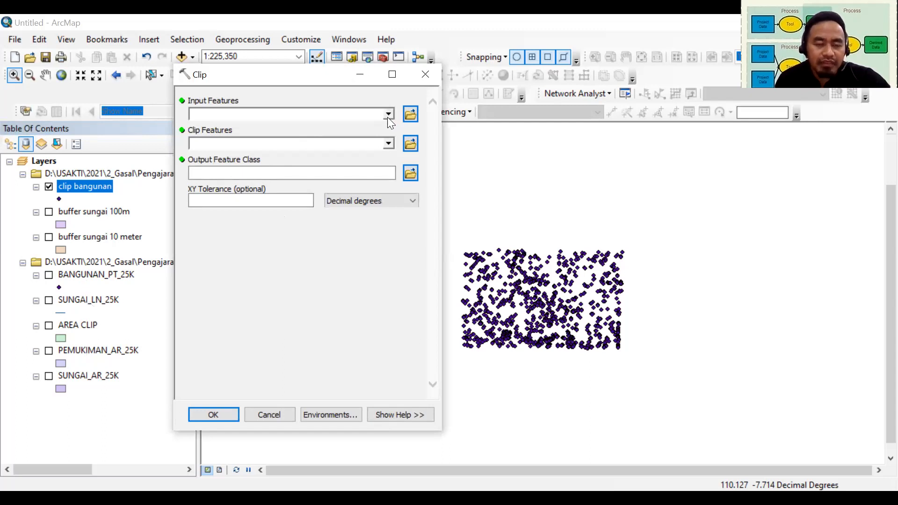
left_click(98, 351)
left_click_drag(97, 353, 311, 114)
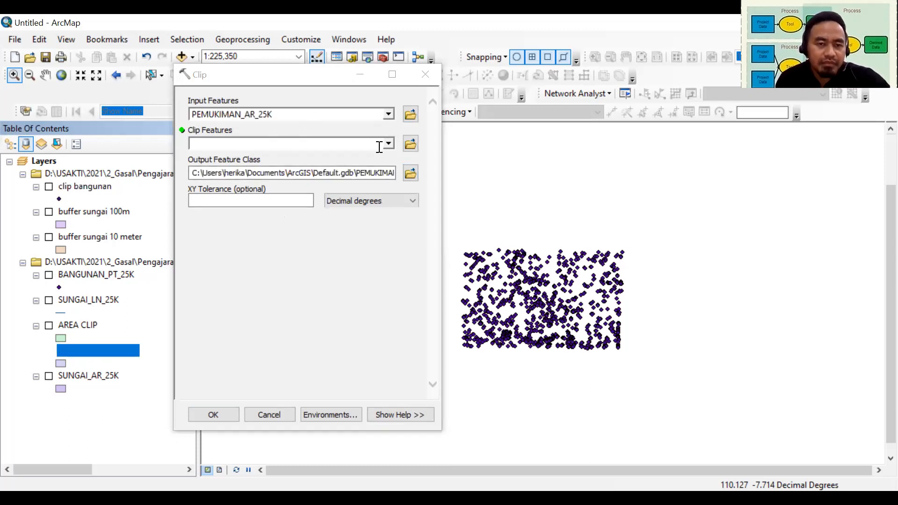
left_click_drag(71, 324, 305, 143)
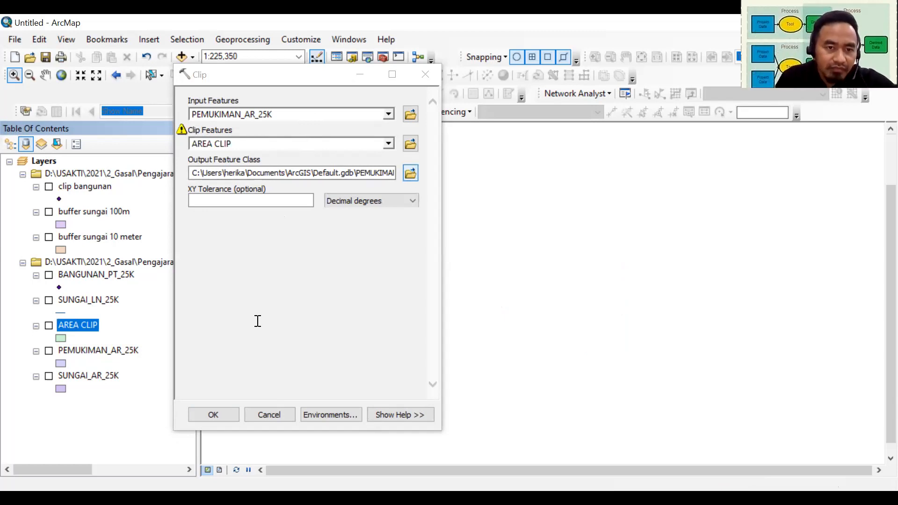
Set the Clip output to clip pemukiman in the hasil analisis folder and run the tool
type("clip ")
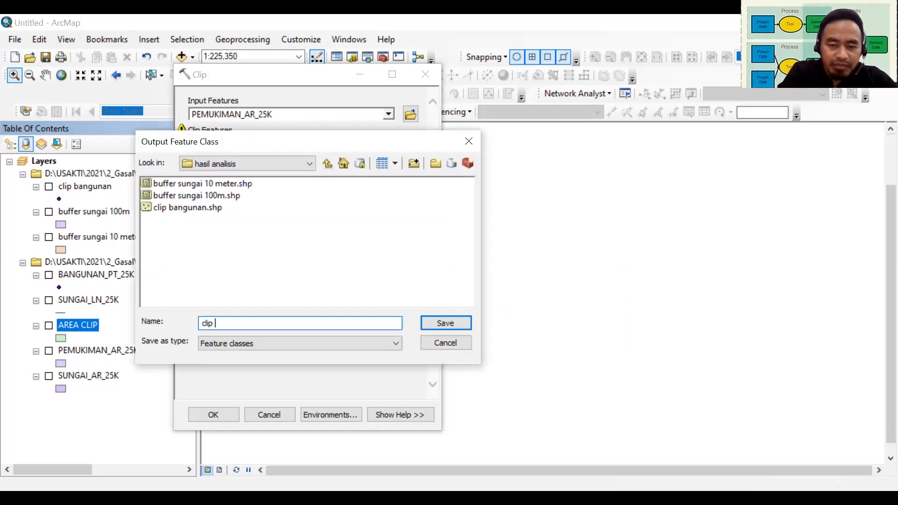
type("pemu")
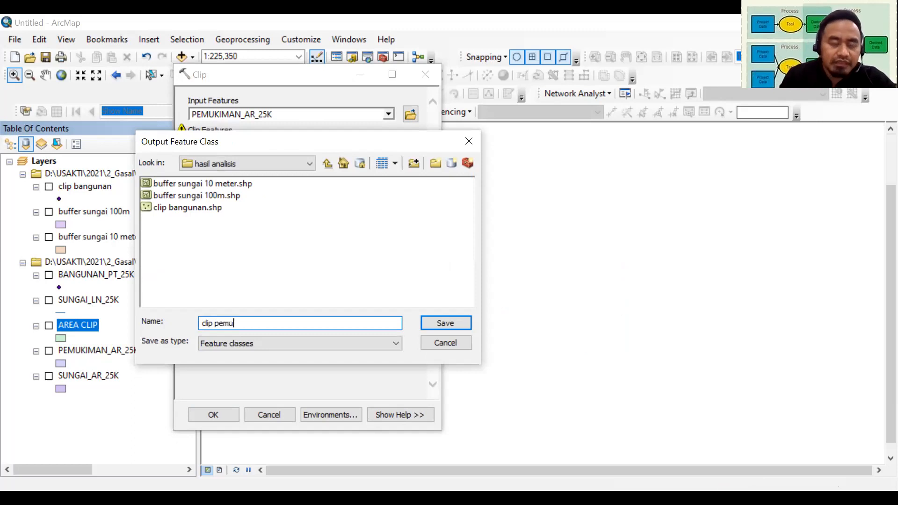
type("kiman")
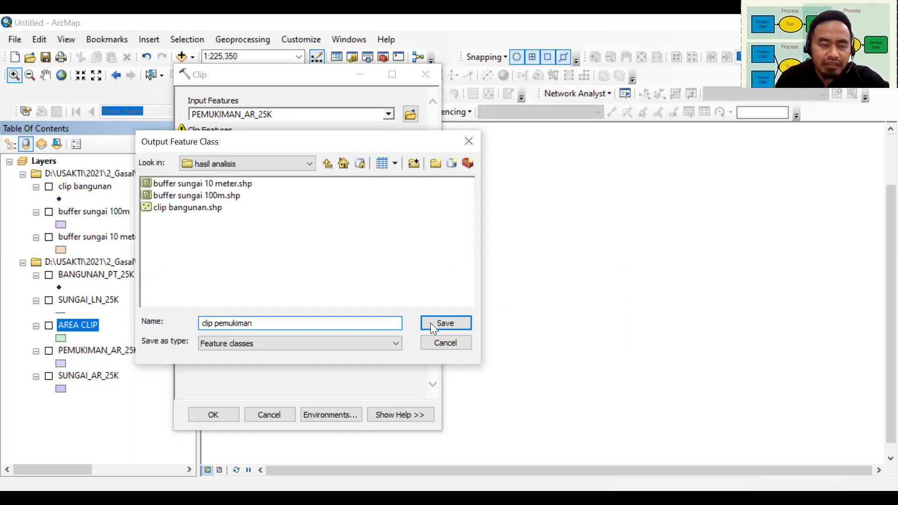
key("Return")
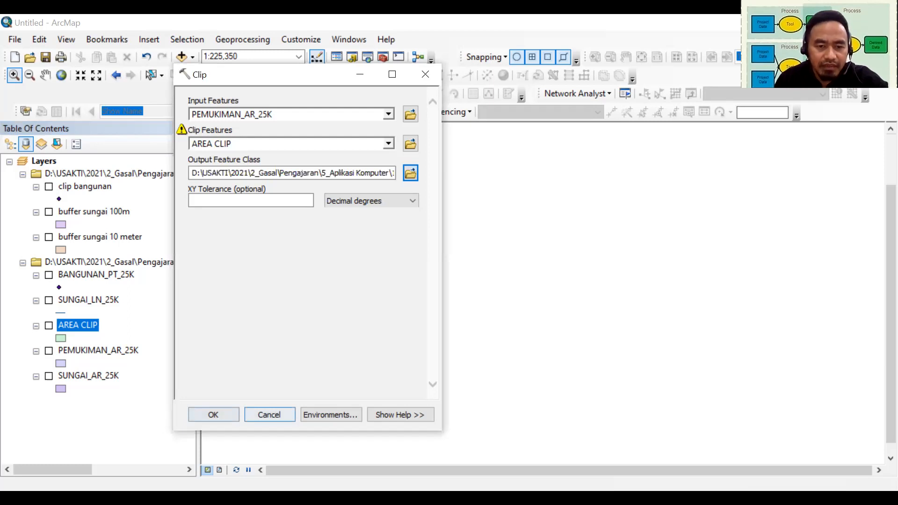
key("Return")
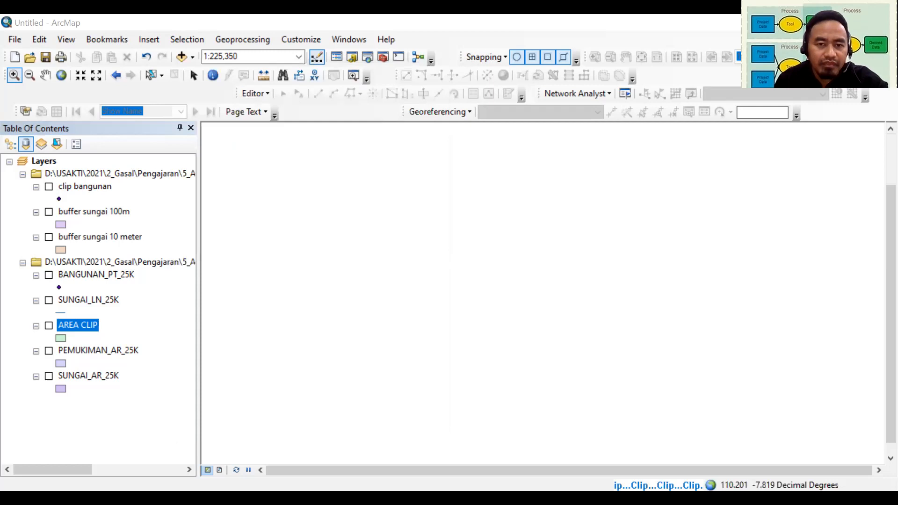
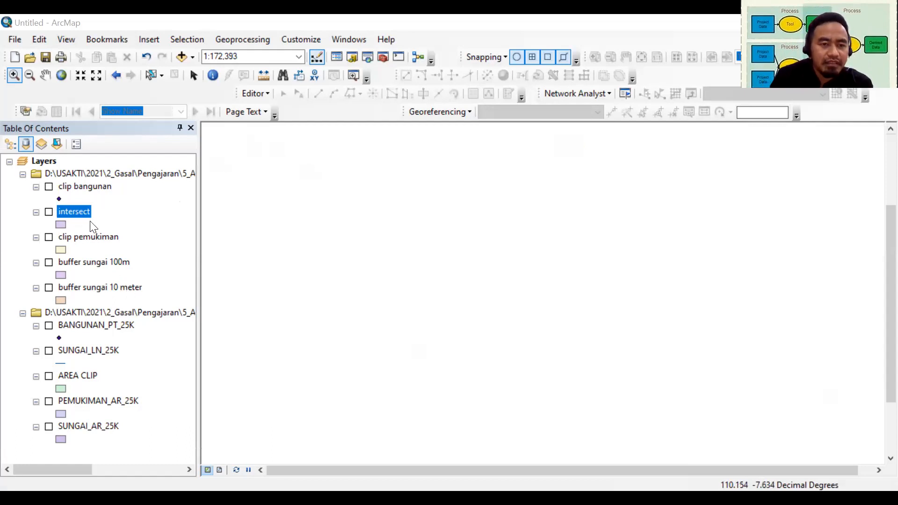
Set up Intersect with PEMUKIMAN_AR_25K, buffer sungai 100m and buffer sungai 10 meter, name the output intersect, and cancel the tool
left_click(258, 39)
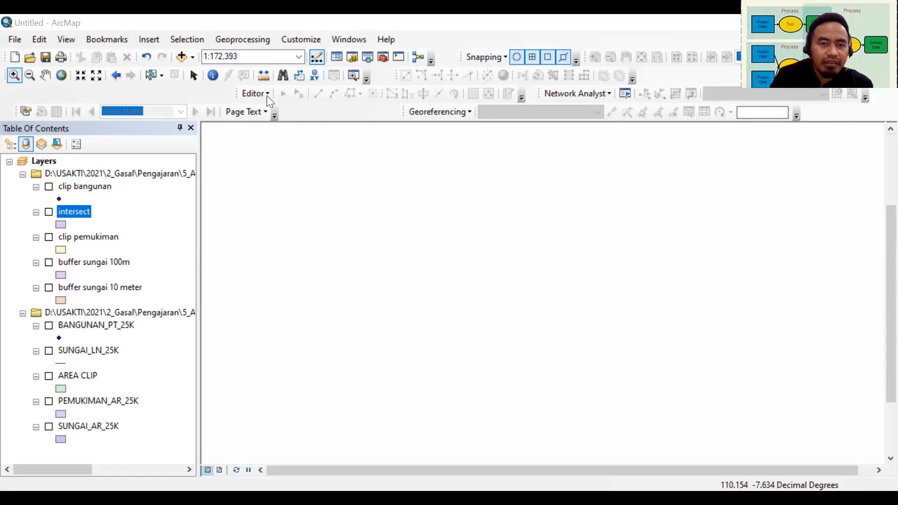
left_click(267, 86)
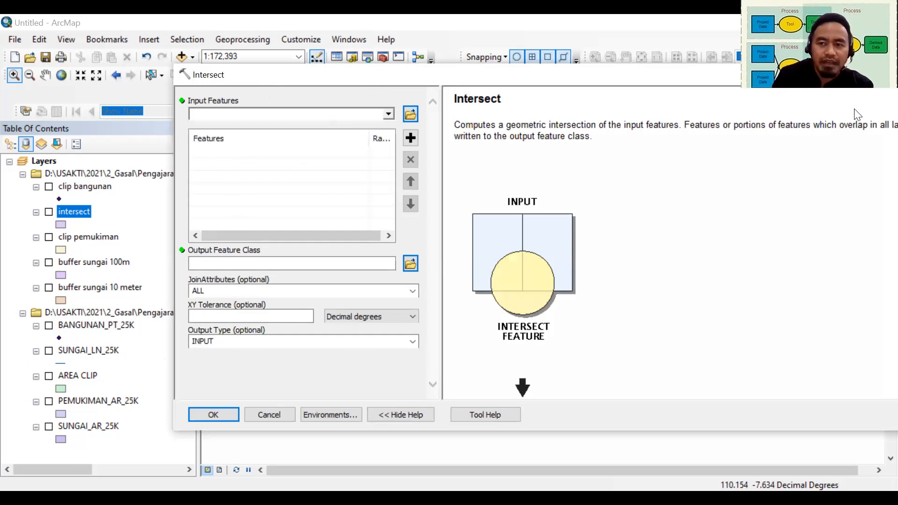
left_click(416, 414)
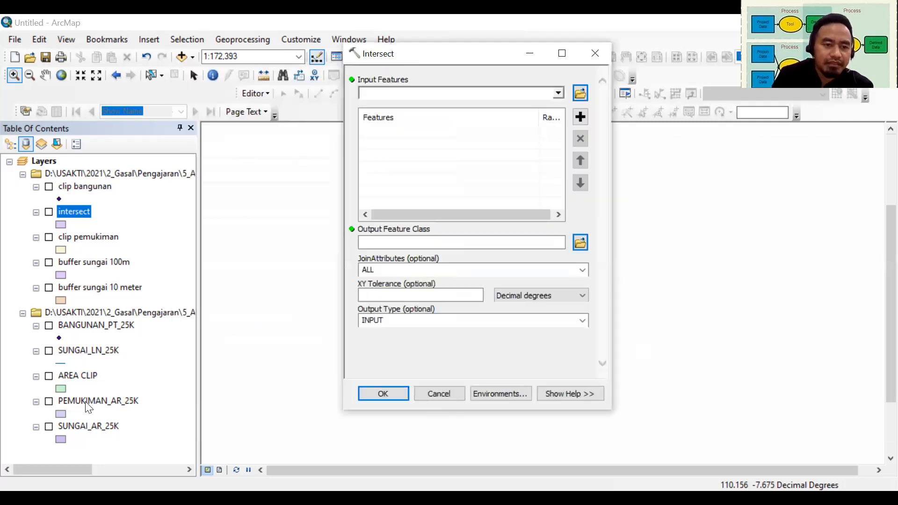
left_click_drag(87, 407, 433, 134)
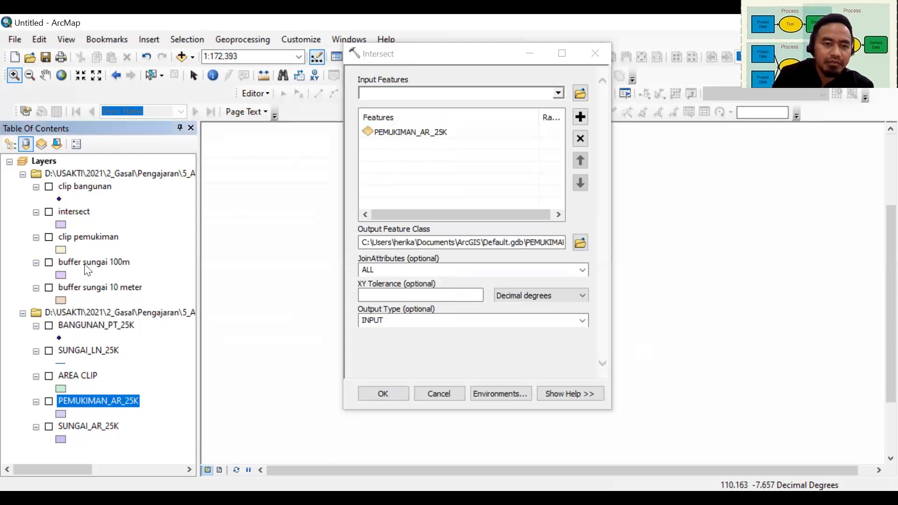
left_click_drag(88, 268, 487, 147)
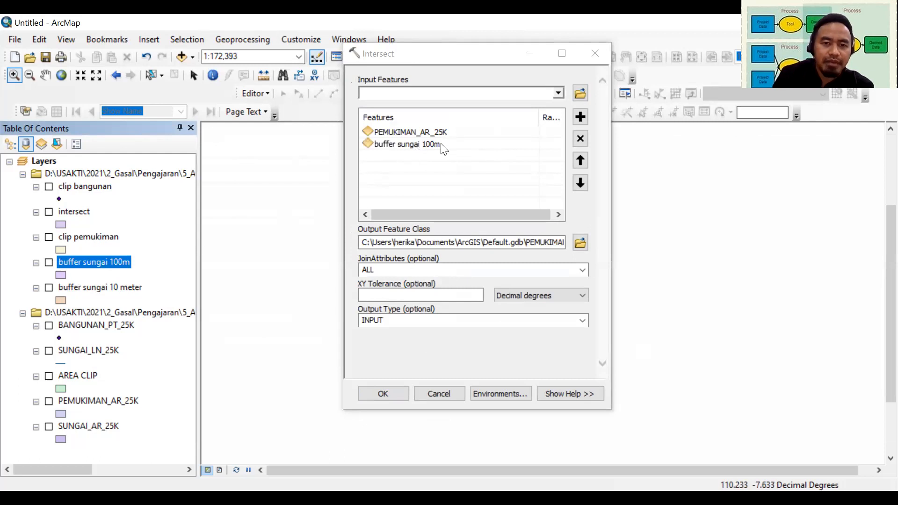
left_click_drag(89, 288, 434, 163)
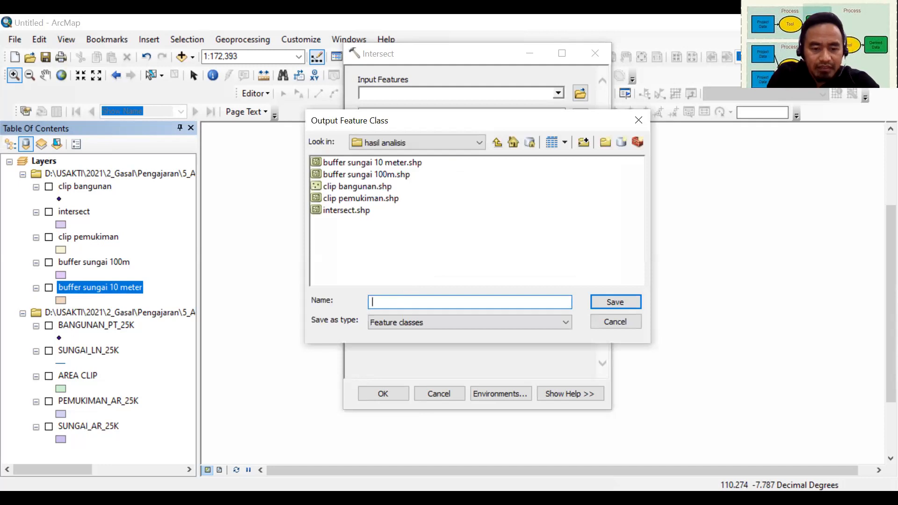
type("intersect")
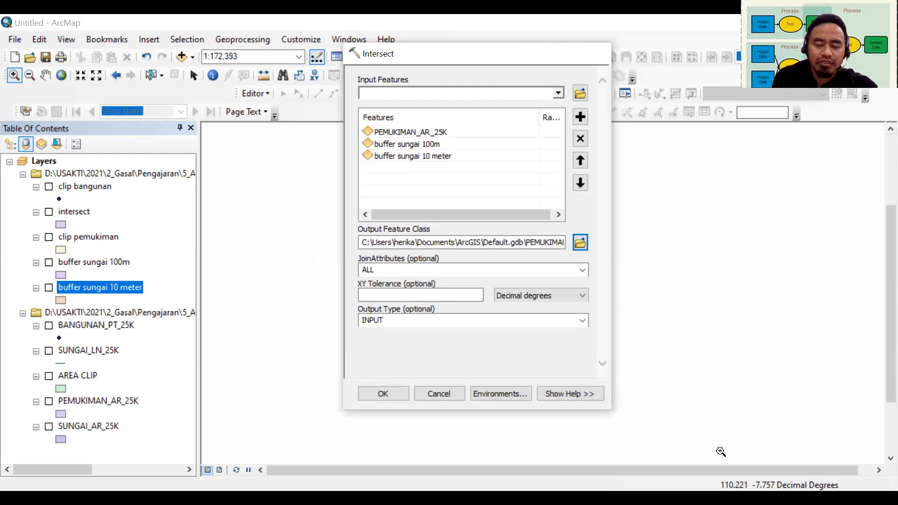
left_click(69, 283)
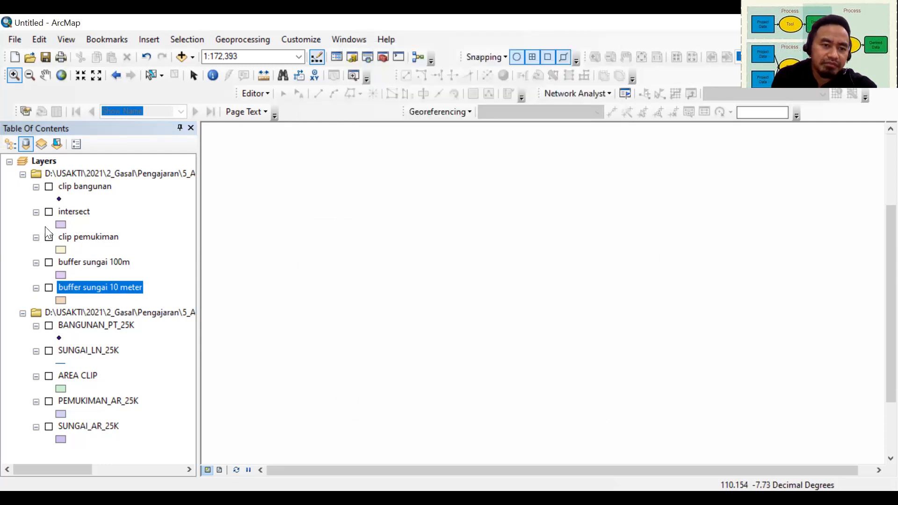
Show the intersect layer and compare its river strips with buffer sungai 100m and buffer sungai 10 meter
left_click(48, 212)
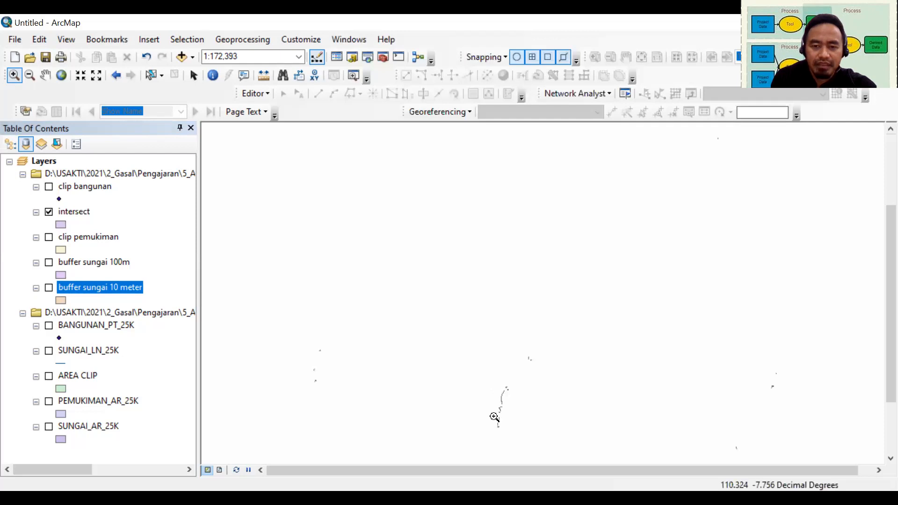
left_click_drag(491, 385, 510, 434)
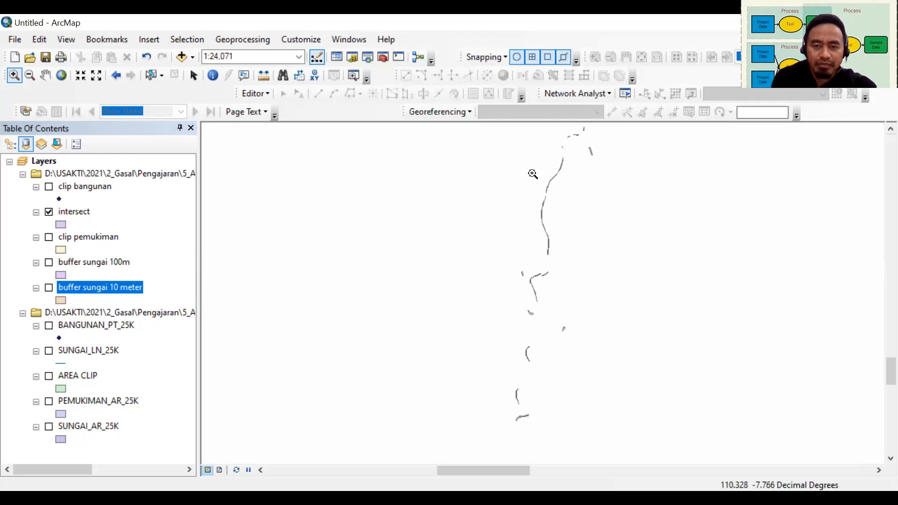
left_click(465, 237)
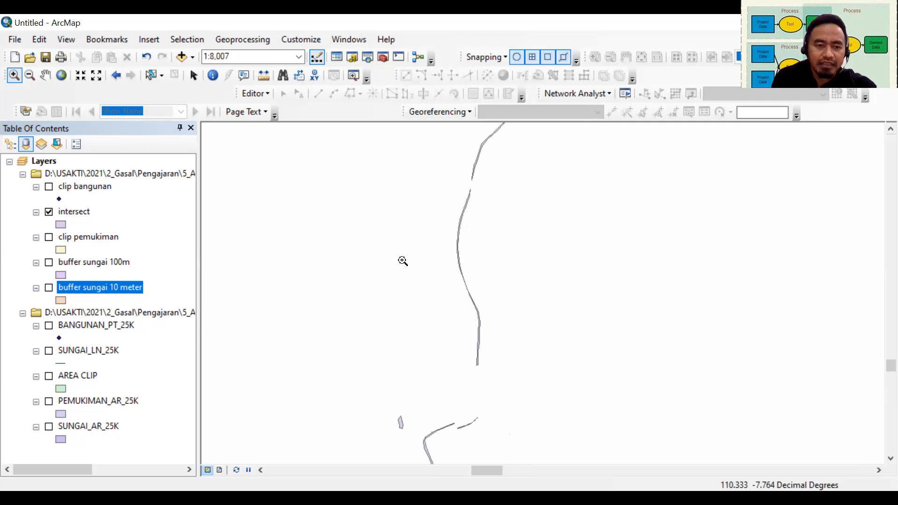
left_click(48, 262)
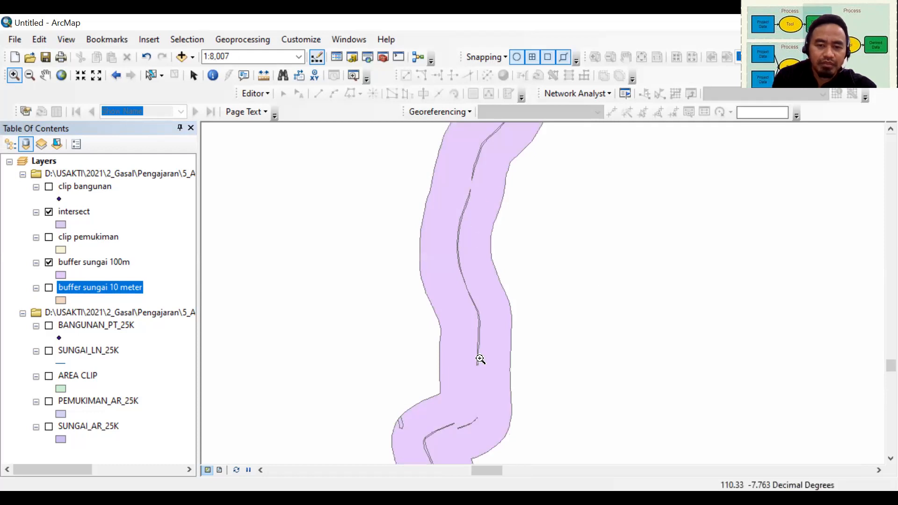
left_click(49, 288)
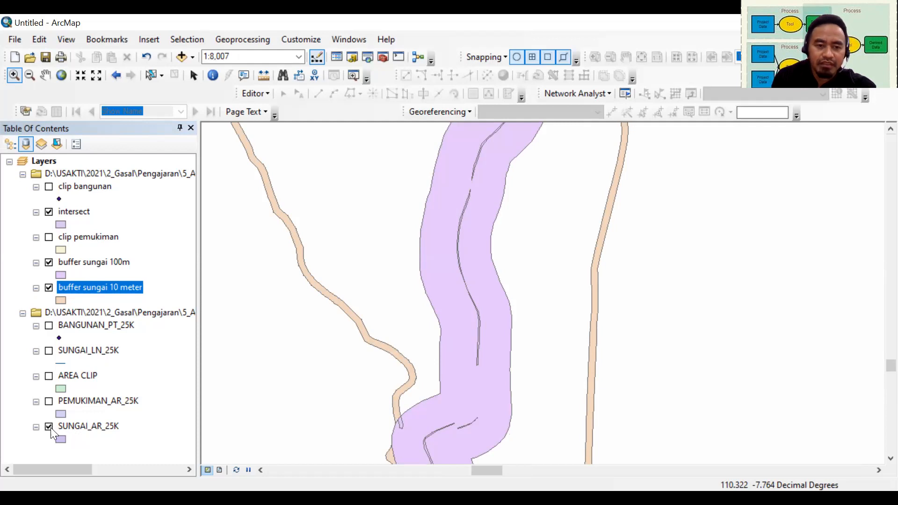
Hide both river buffers, compare the intersect strips with SUNGAI_AR_25K, and hide the intersect layer
left_click(49, 262)
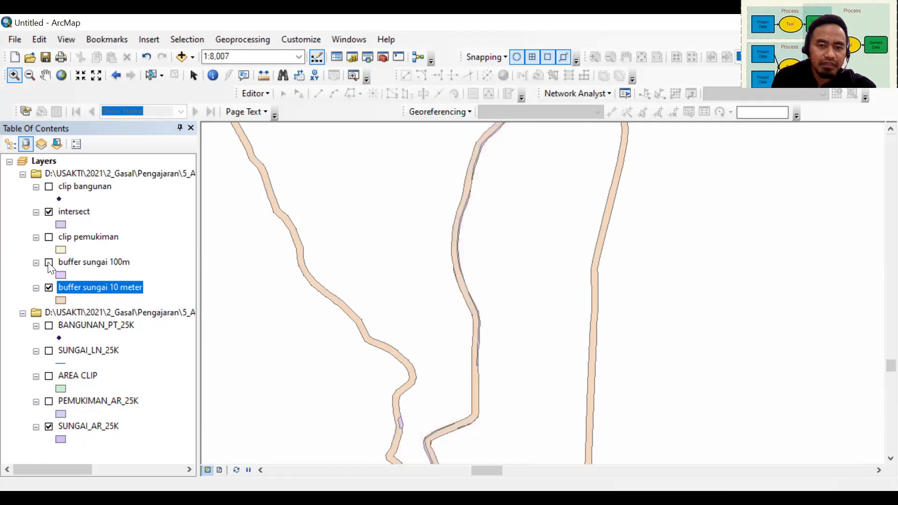
left_click(49, 288)
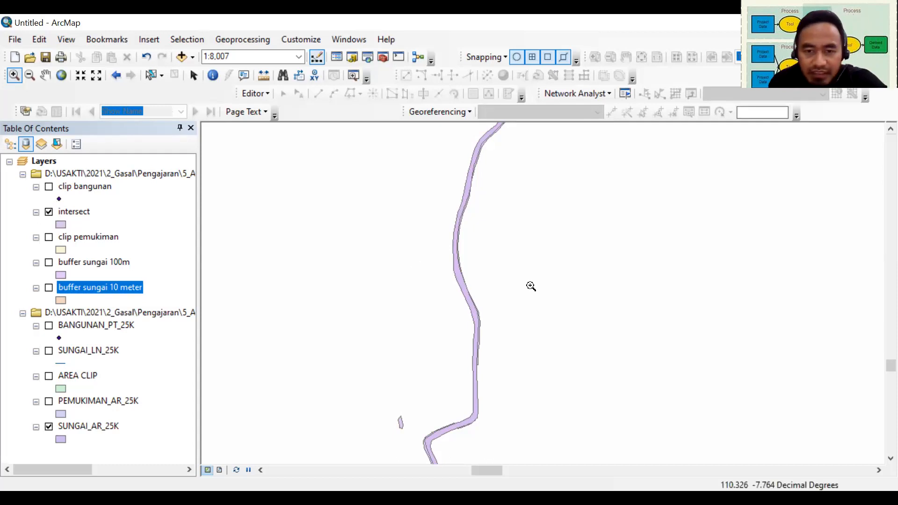
left_click_drag(451, 186, 480, 237)
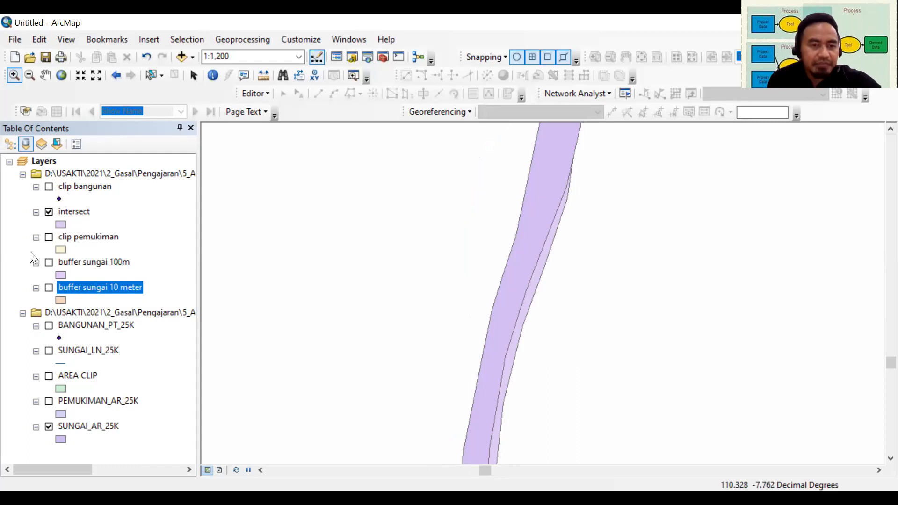
left_click(48, 212)
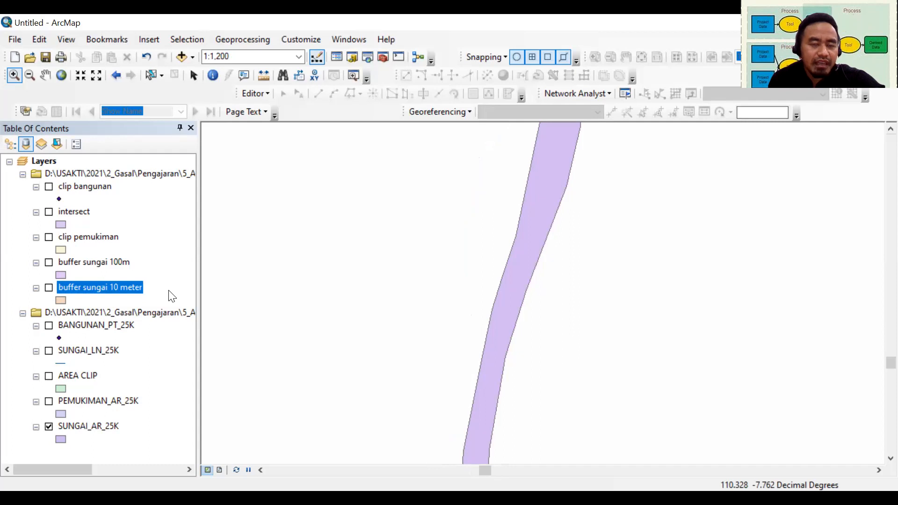
Hide SUNGAI_AR_25K and select the AREA CLIP layer in the layer list
left_click(251, 40)
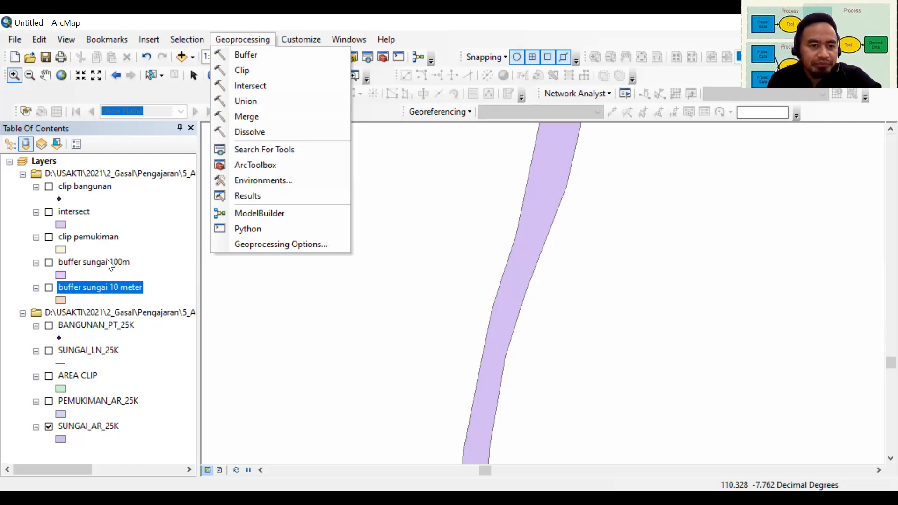
left_click(96, 189)
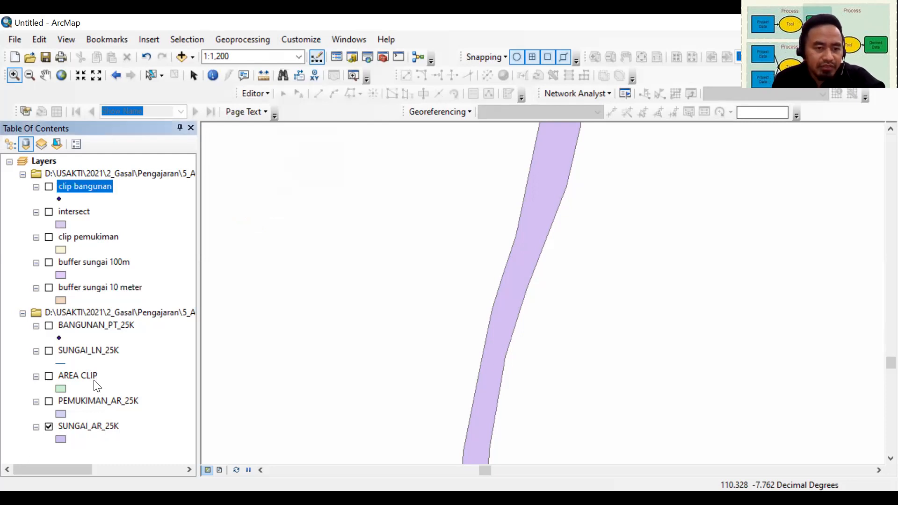
left_click(47, 429)
left_click(71, 378)
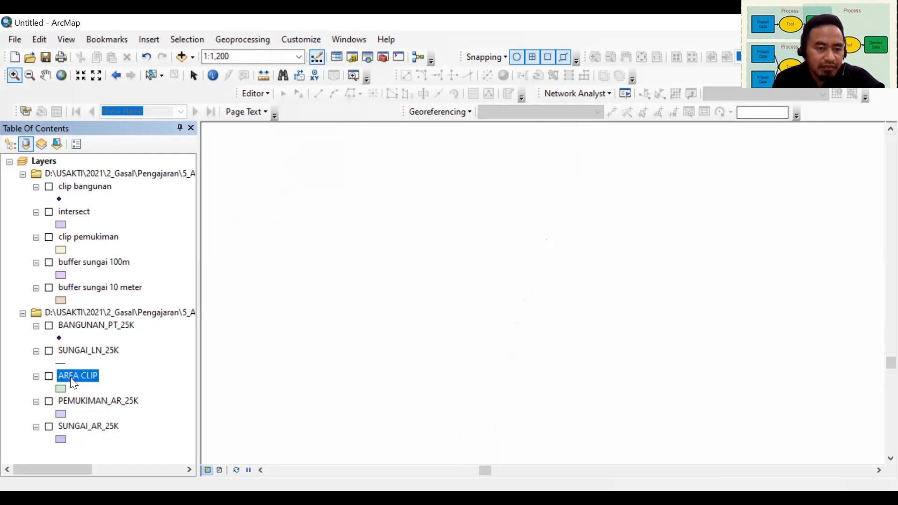
left_click(81, 350, "ctrl")
left_click(104, 287, "shift")
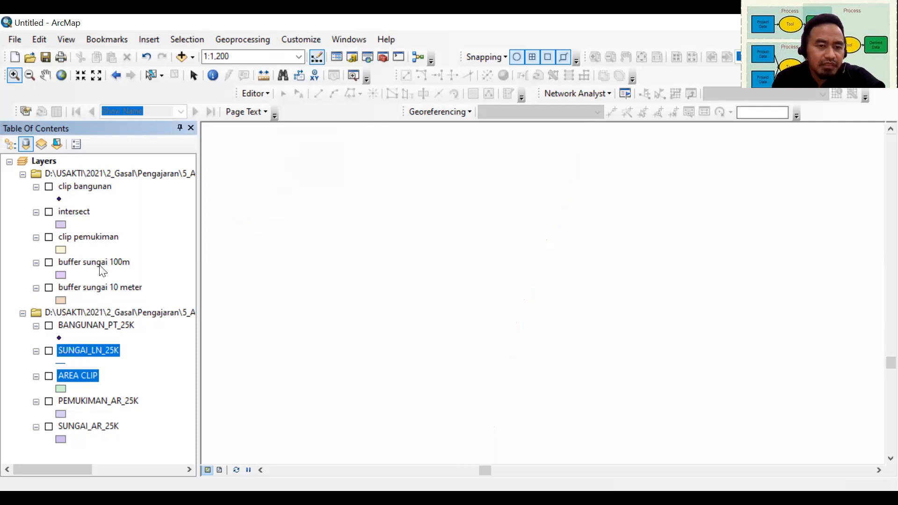
left_click(84, 375)
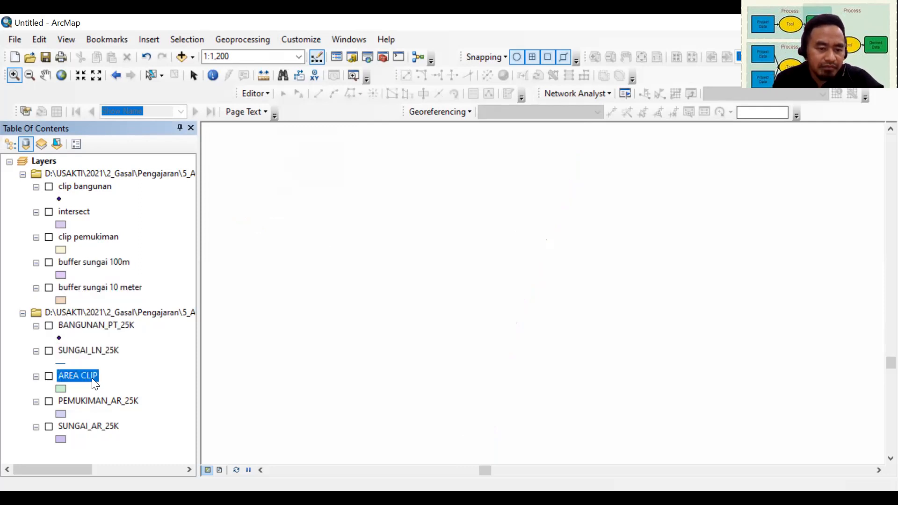
Remove every layer from the map except PEMUKIMAN_AR_25K and SUNGAI_AR_25K
left_click(105, 350, "ctrl")
left_click(109, 290, "shift")
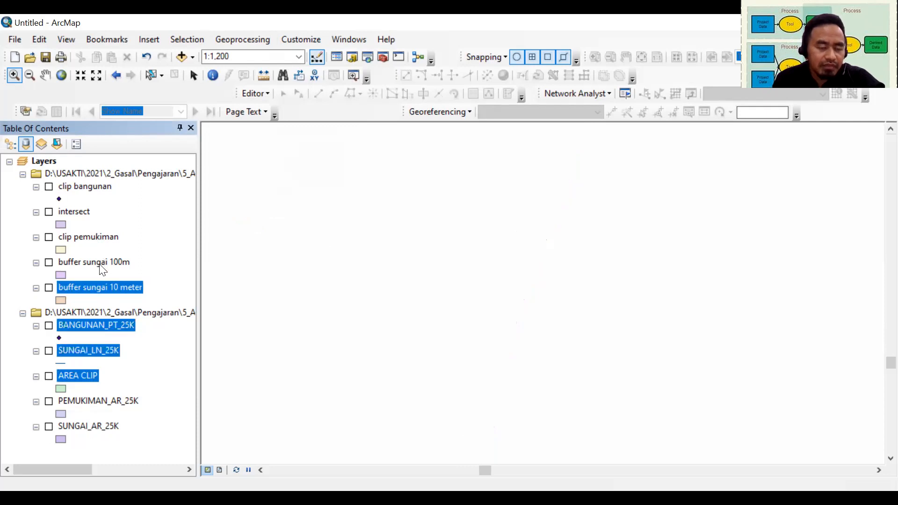
left_click(99, 262, "ctrl")
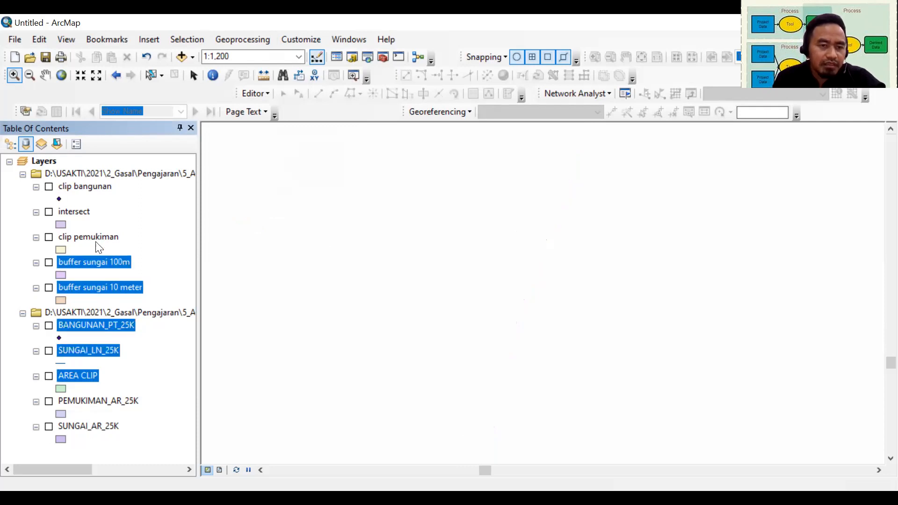
left_click(88, 188, "shift")
right_click(86, 188)
left_click(115, 214)
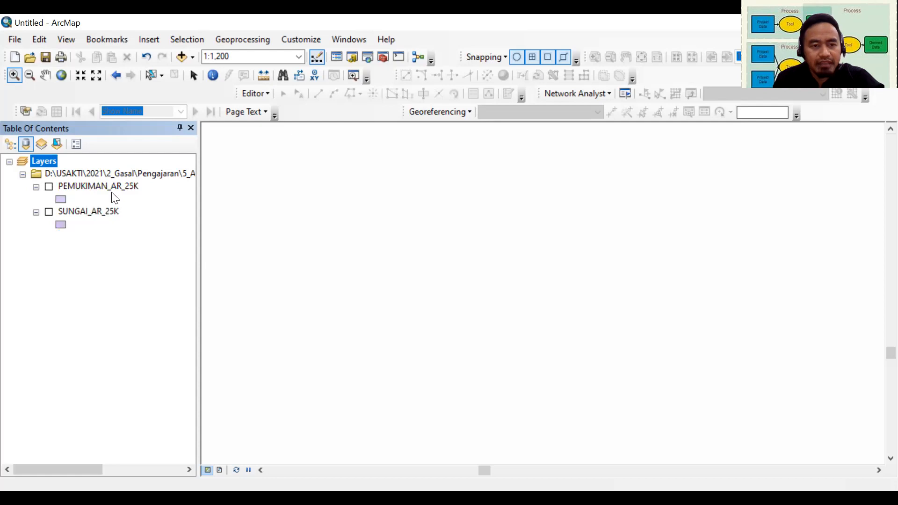
Start adding data from the DATA folder and select the AGRIKEBUN, AGRILADANG, AGRISAWAH, DANAU and BANGUNAN area shapefiles (AR_25K)
left_click(192, 56)
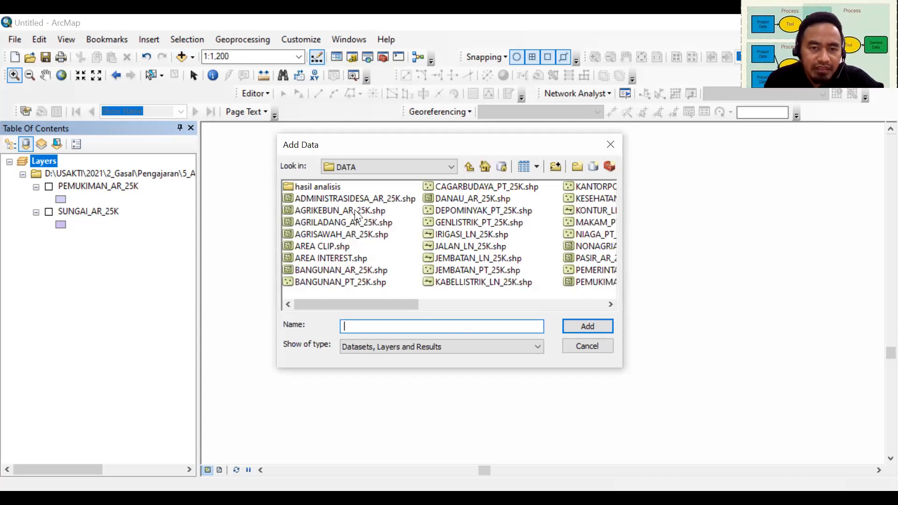
left_click(360, 214)
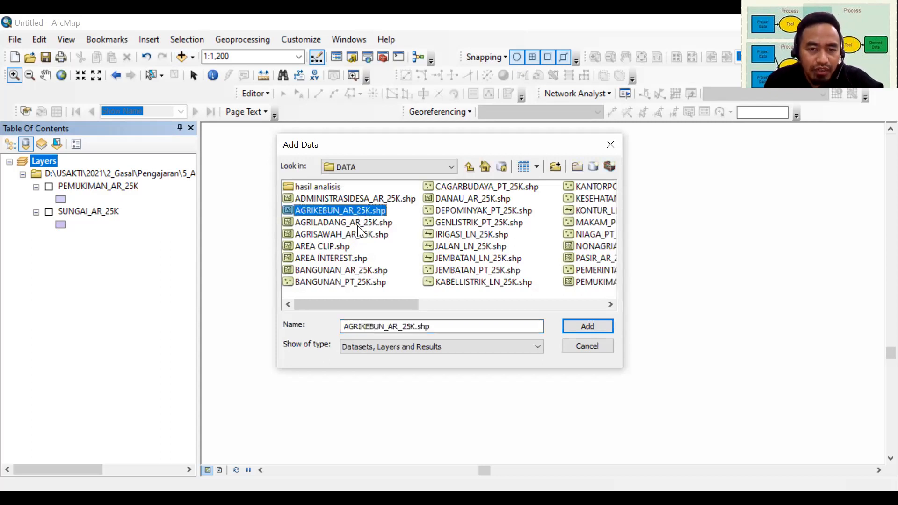
key("shift+Down")
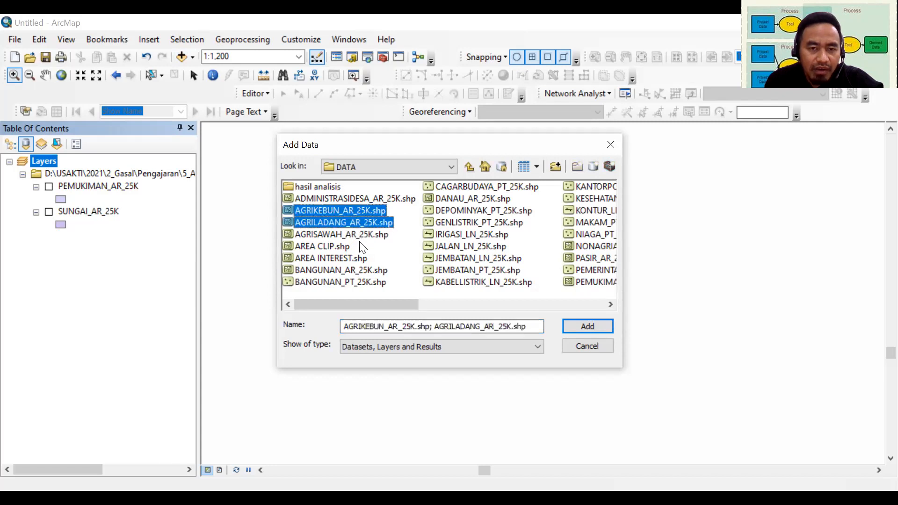
key("shift+Down")
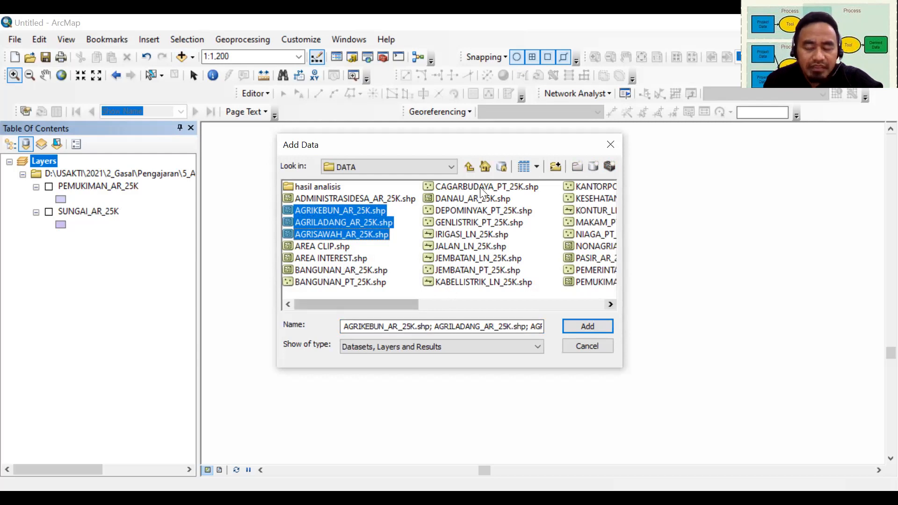
left_click(470, 199, "ctrl")
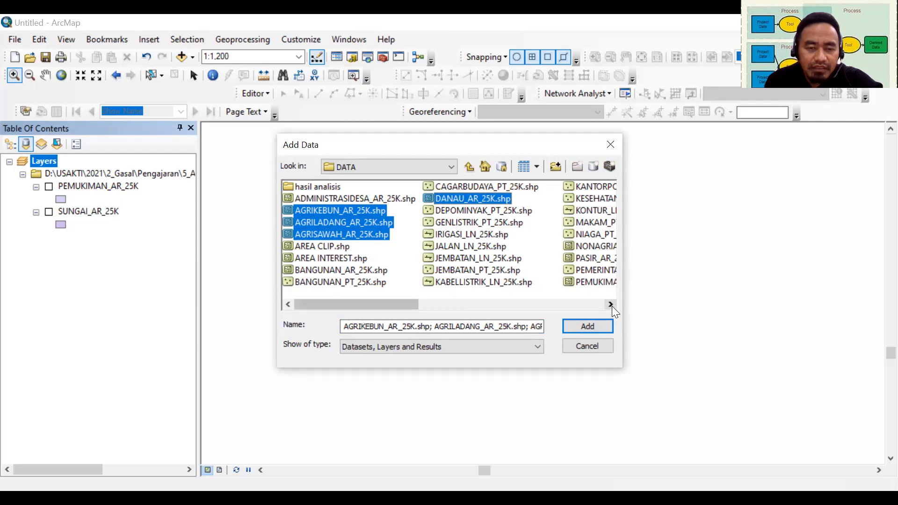
left_click(364, 271, "ctrl")
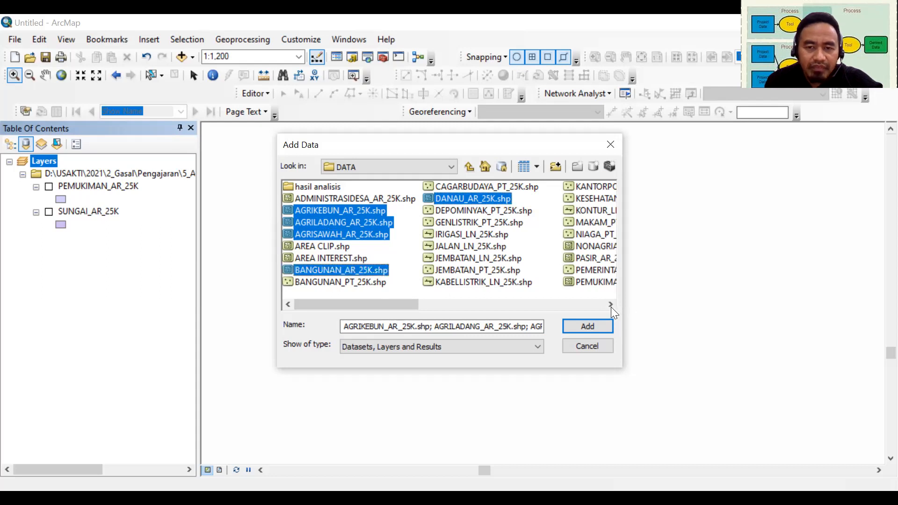
Extend the selection with the NONAGRIALANG, PASIR, RUNWAY and PESISIR AR_25K shapefiles and add all selected shapefiles to the map
scroll(576, 290, "down", 1)
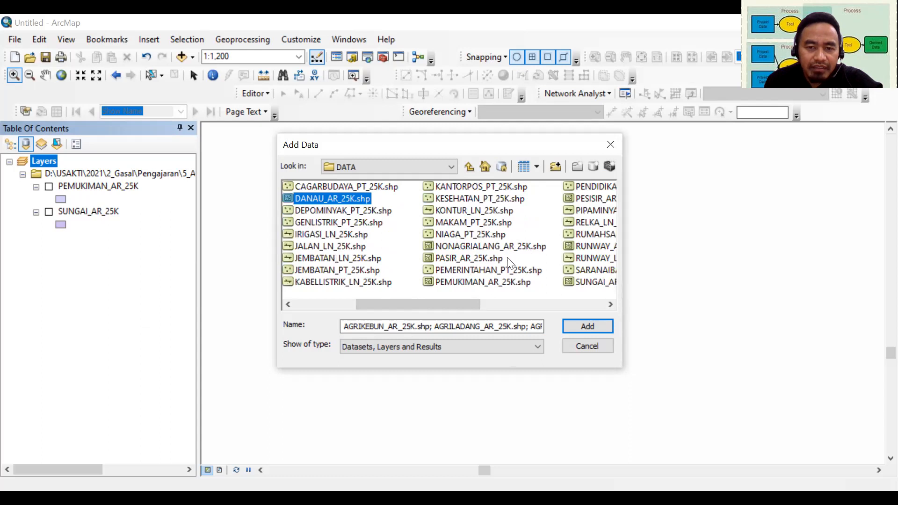
left_click(491, 246, "ctrl")
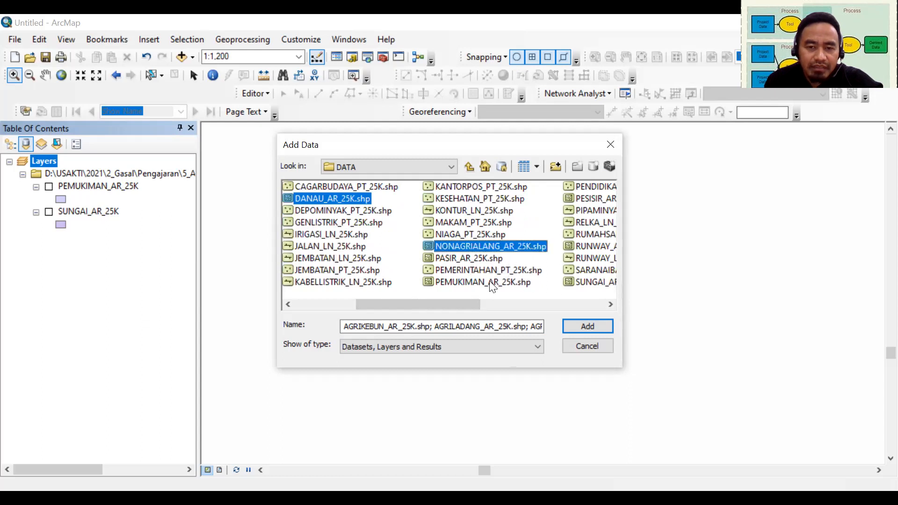
left_click(507, 281, "ctrl")
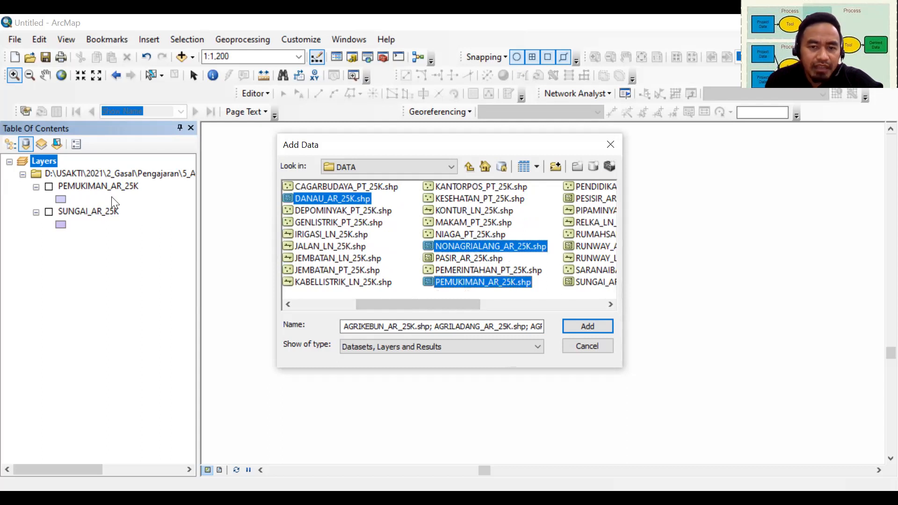
left_click(509, 282, "ctrl")
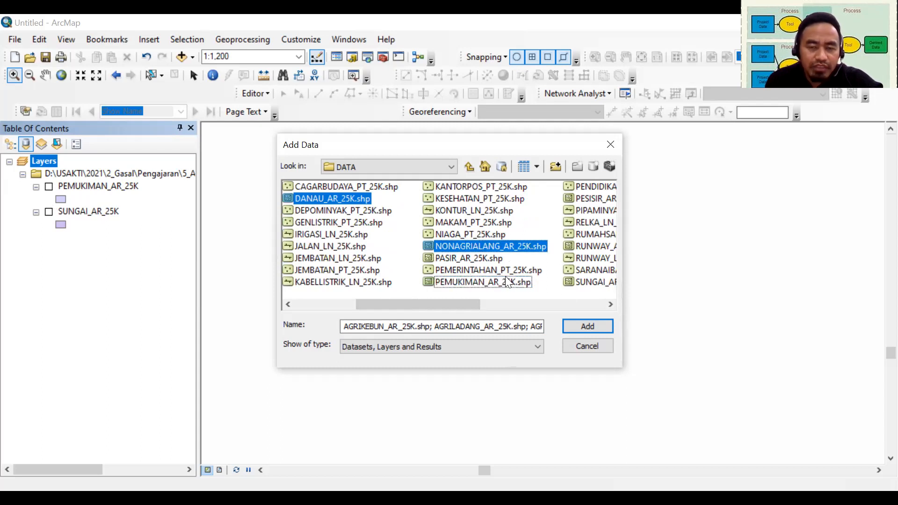
left_click(467, 261, "ctrl")
left_click(609, 303)
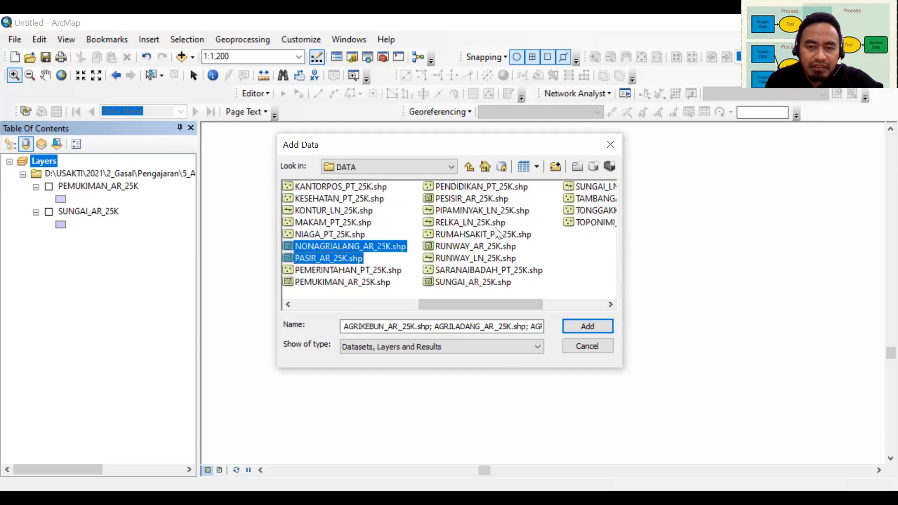
left_click(496, 246, "ctrl")
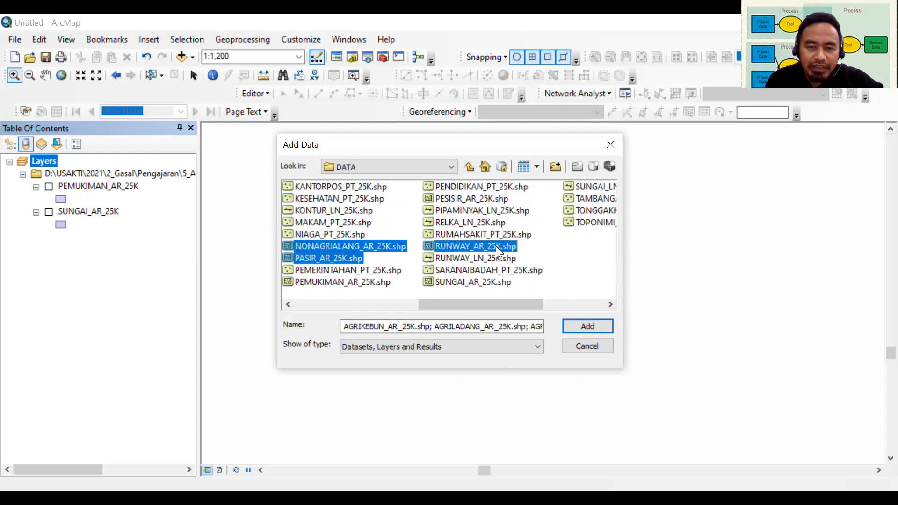
left_click(475, 197, "ctrl")
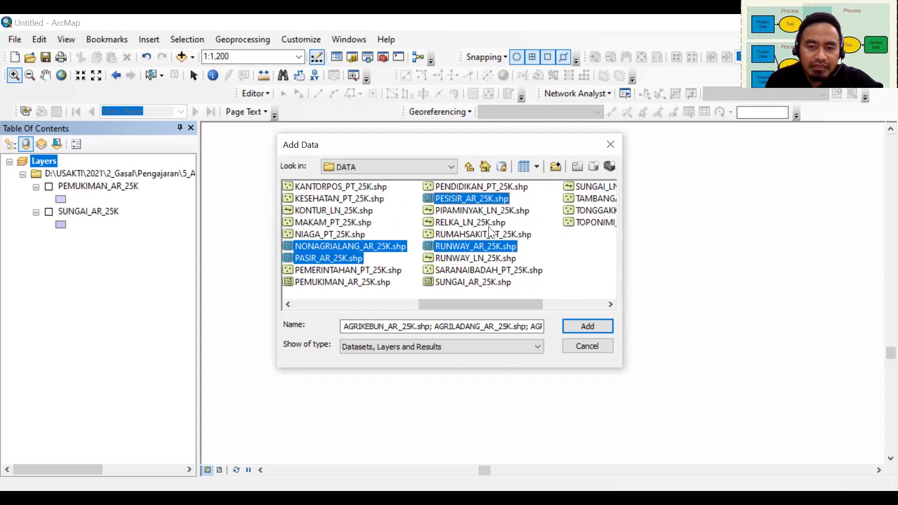
left_click(481, 283, "ctrl")
left_click(612, 305)
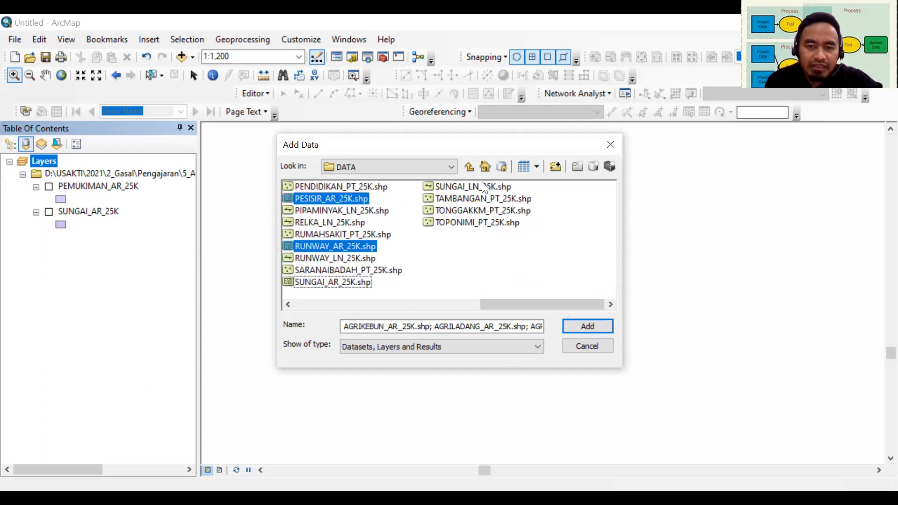
left_click(568, 329)
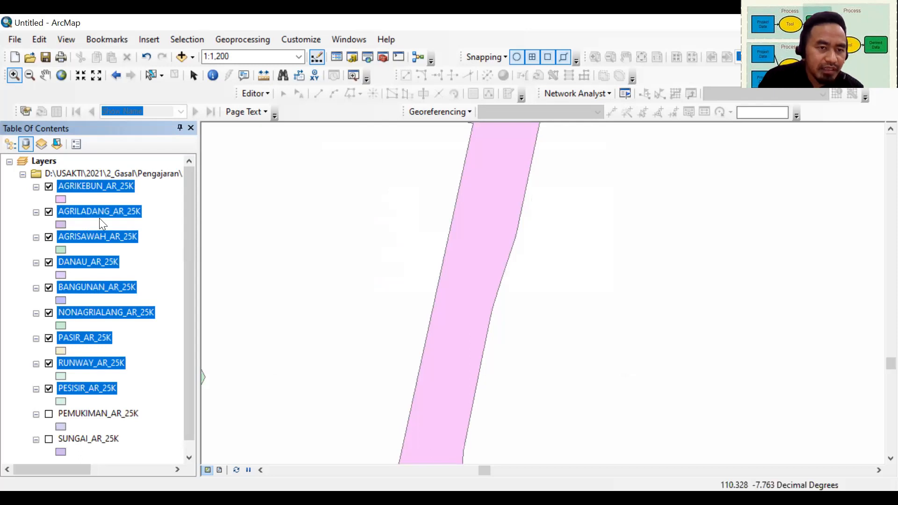
Fit the map view to the extent of the added layers and turn on PEMUKIMAN_AR_25K and SUNGAI_AR_25K
scroll(50, 350, "down", 1)
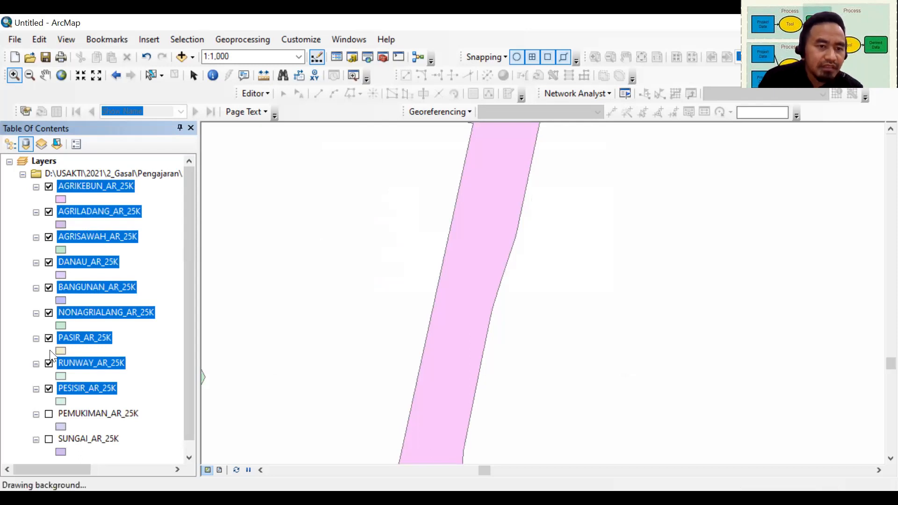
left_click(59, 414)
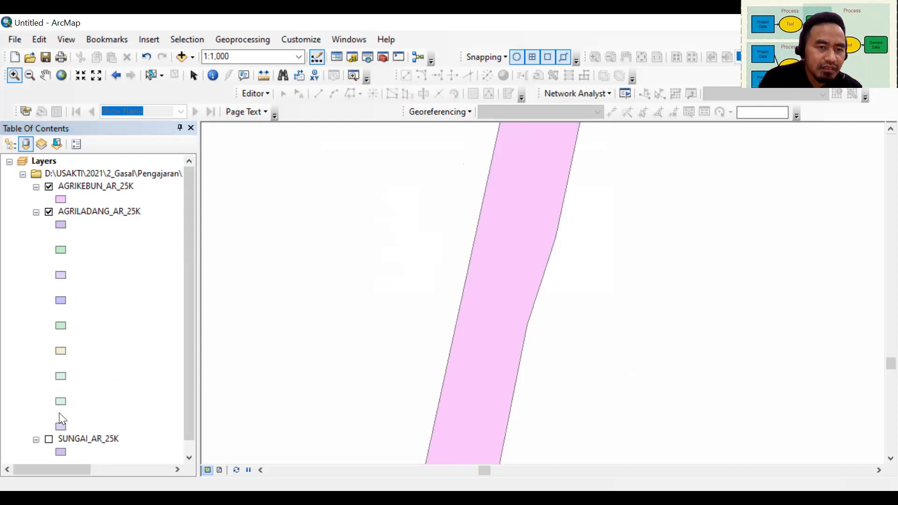
left_click(108, 187)
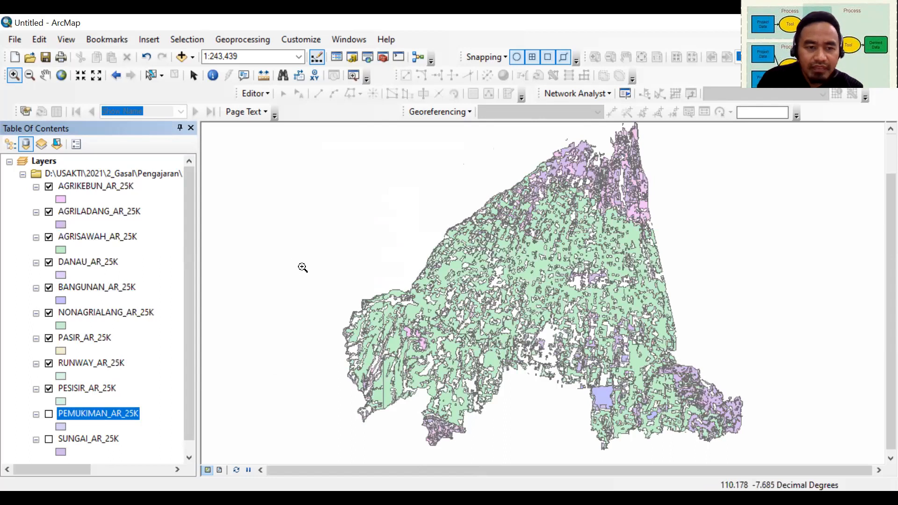
left_click(49, 414)
left_click(49, 439)
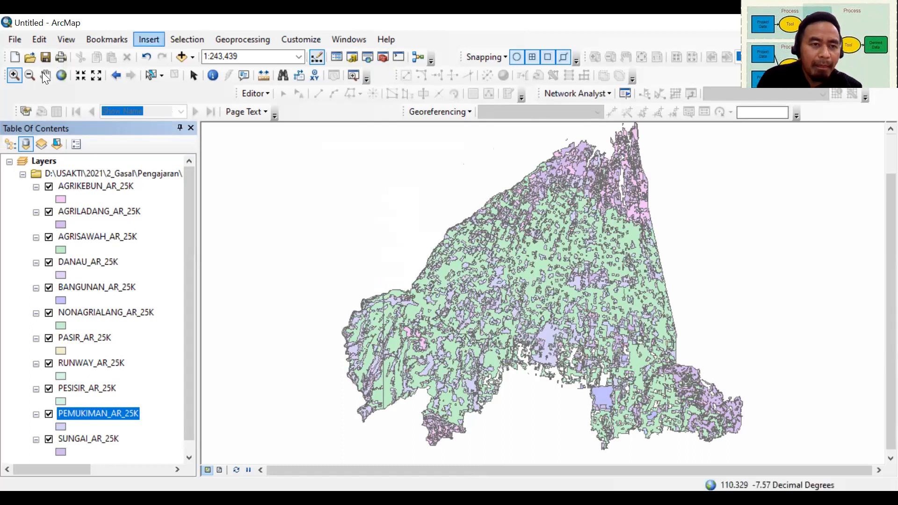
left_click_drag(627, 258, 603, 279)
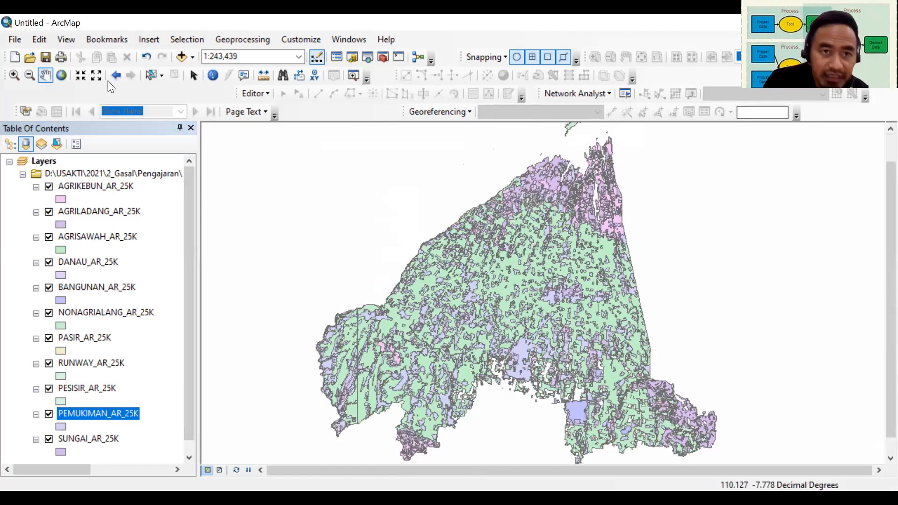
left_click(212, 76)
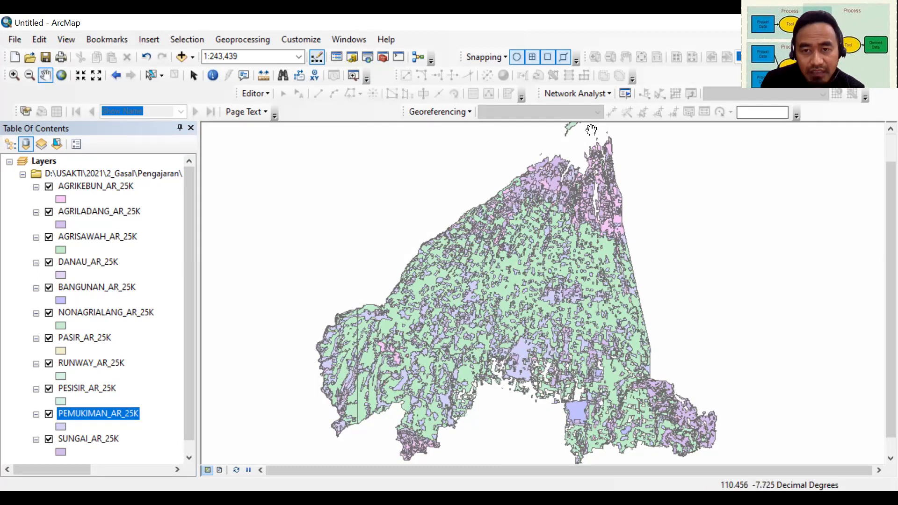
left_click_drag(587, 176, 573, 211)
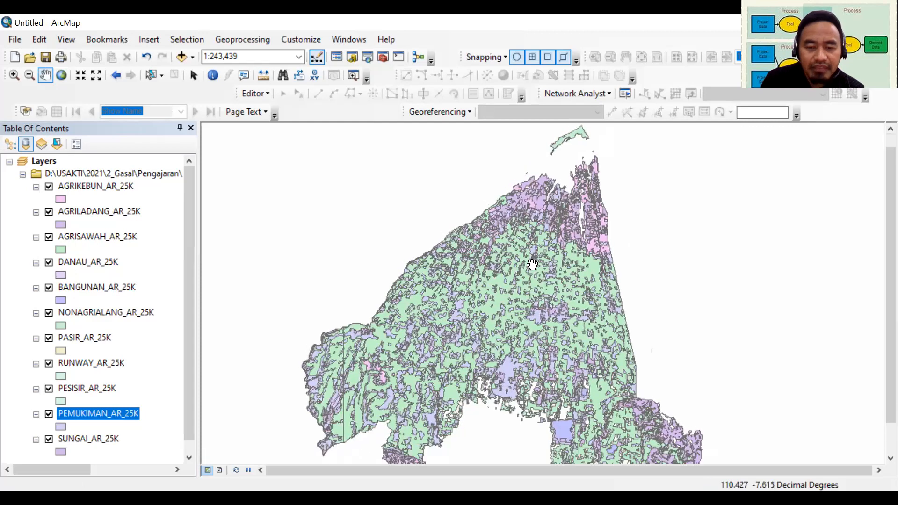
left_click_drag(513, 265, 511, 261)
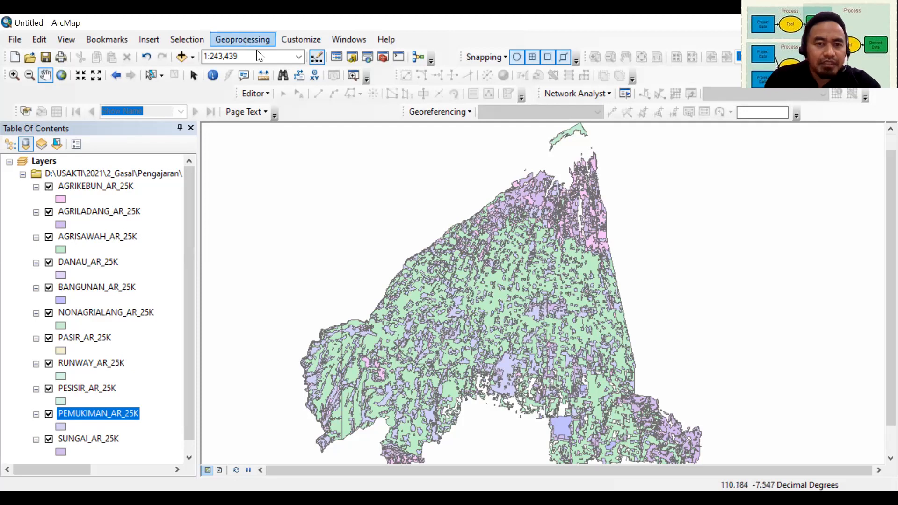
Open the Union tool and add all eleven layers, from AGRIKEBUN_AR_25K to SUNGAI_AR_25K, as input features
left_click(248, 40)
left_click(260, 105)
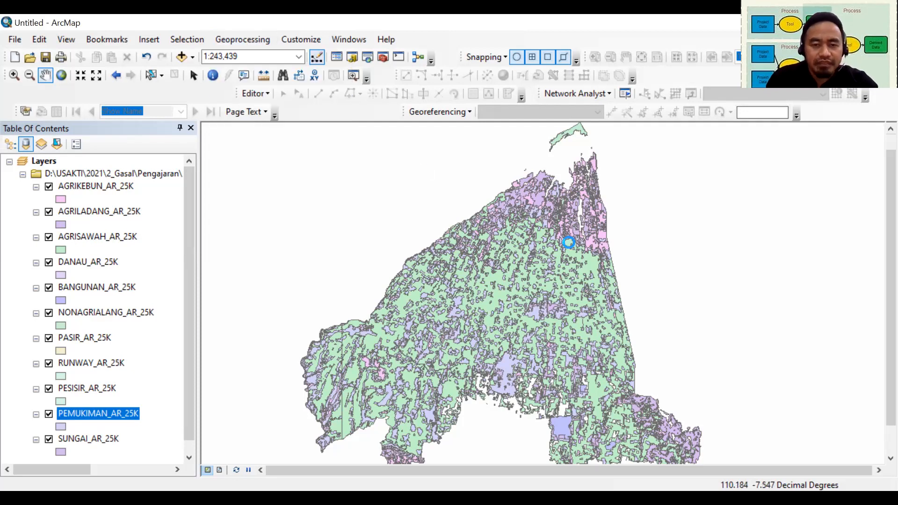
left_click(75, 188)
left_click(84, 439, "shift")
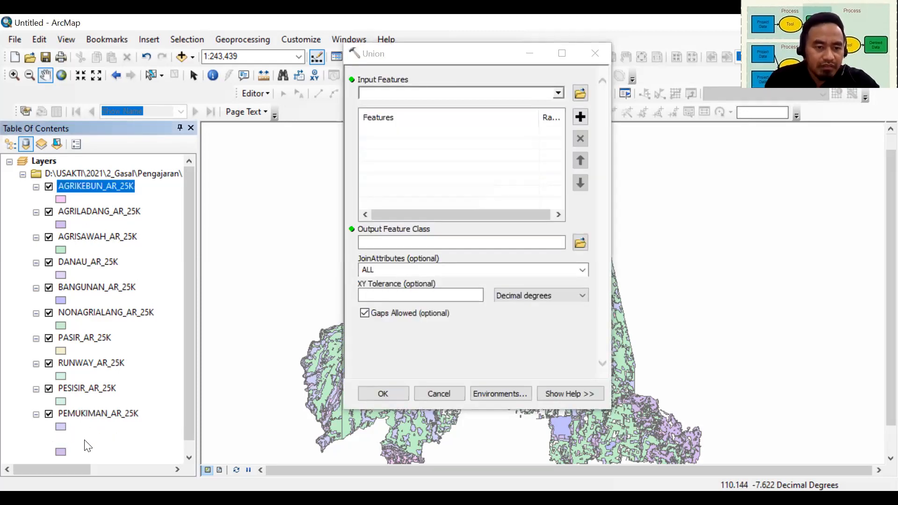
left_click(97, 188)
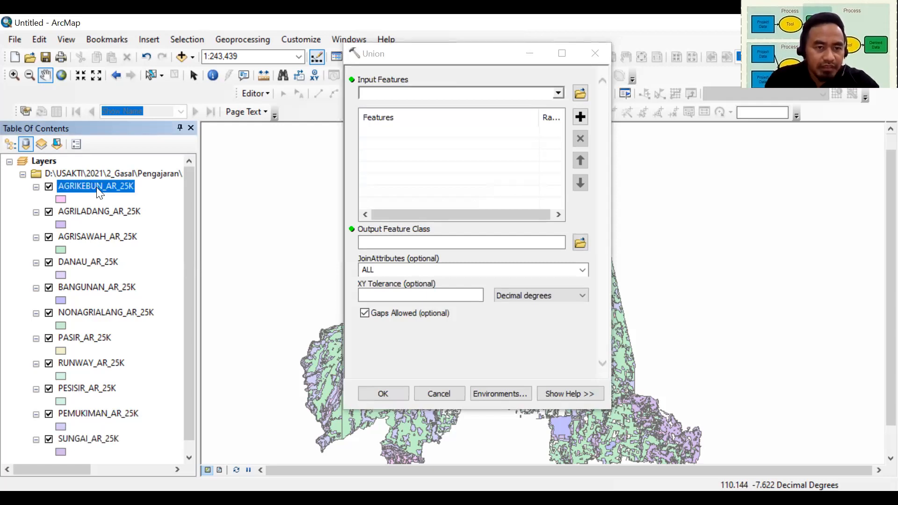
left_click(95, 443, "shift")
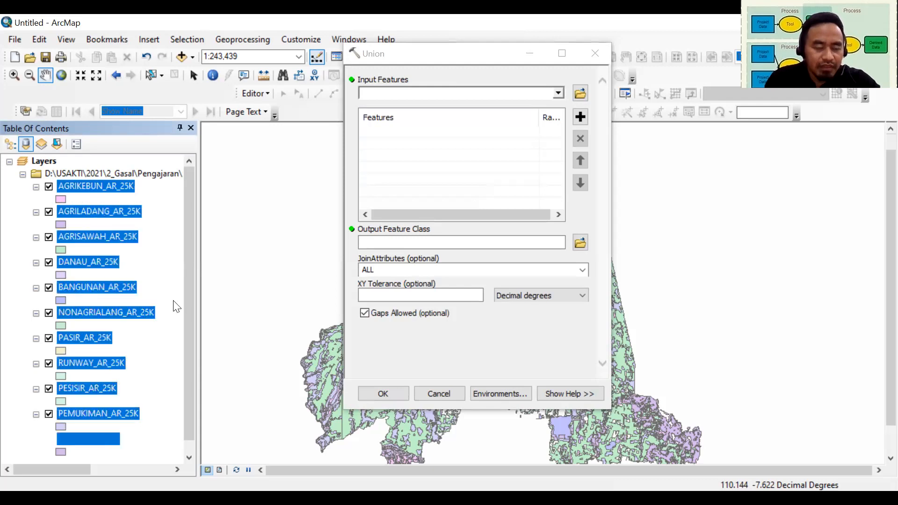
left_click_drag(193, 264, 198, 226)
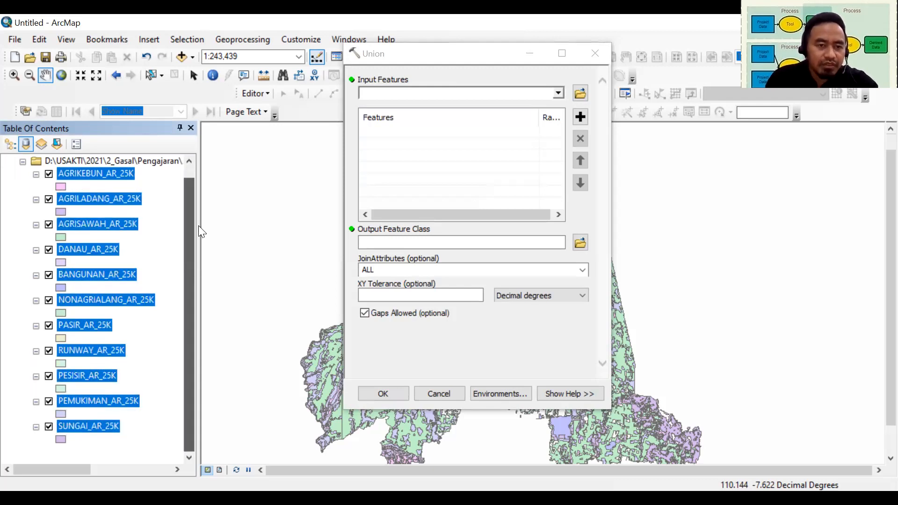
left_click_drag(99, 236, 453, 168)
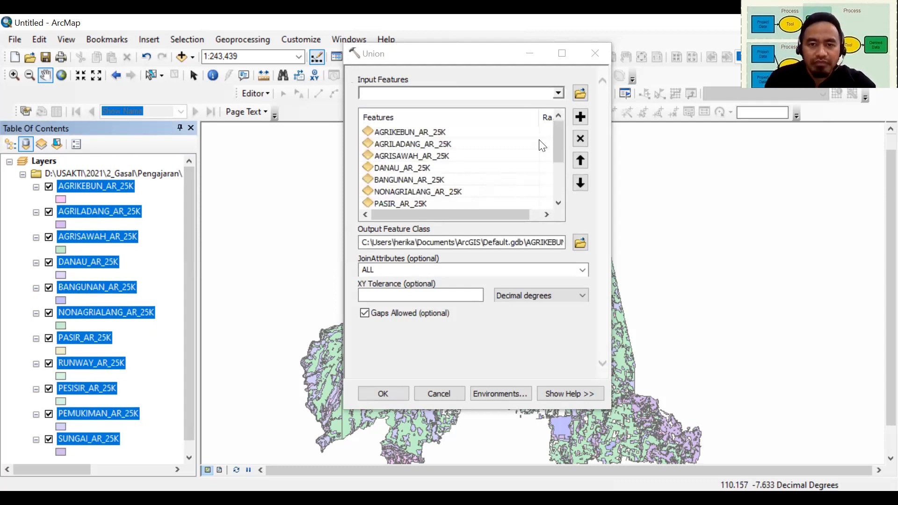
left_click(560, 202)
scroll(481, 161, "down", 2)
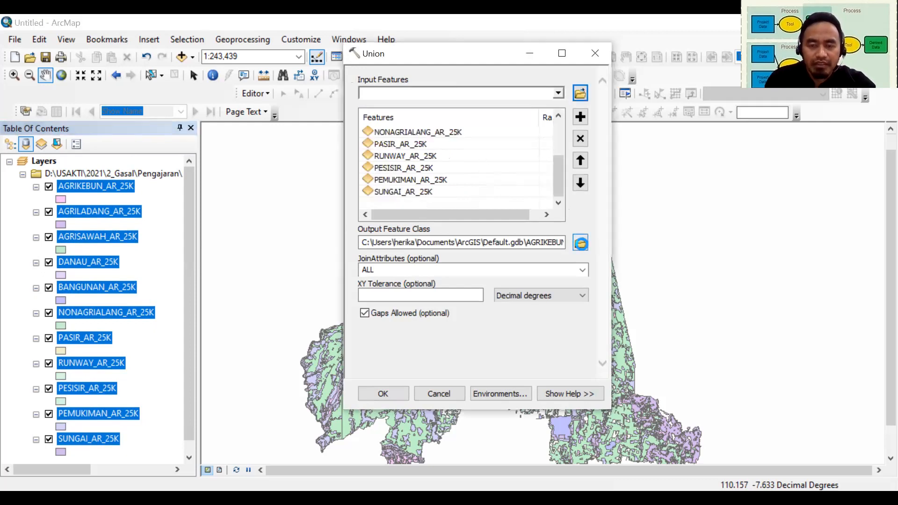
Set the Union output to "union penggunaan lahan" in the hasil analisis folder and run the tool
left_click(582, 246)
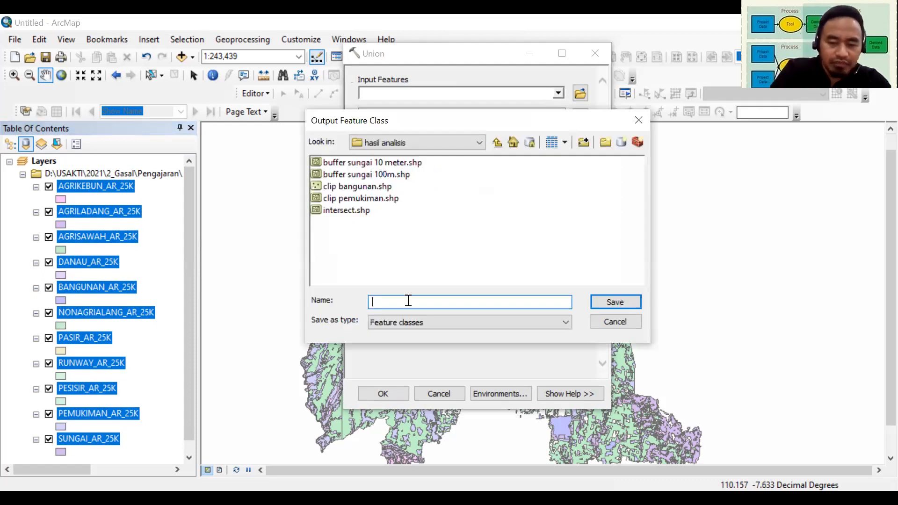
type("union ")
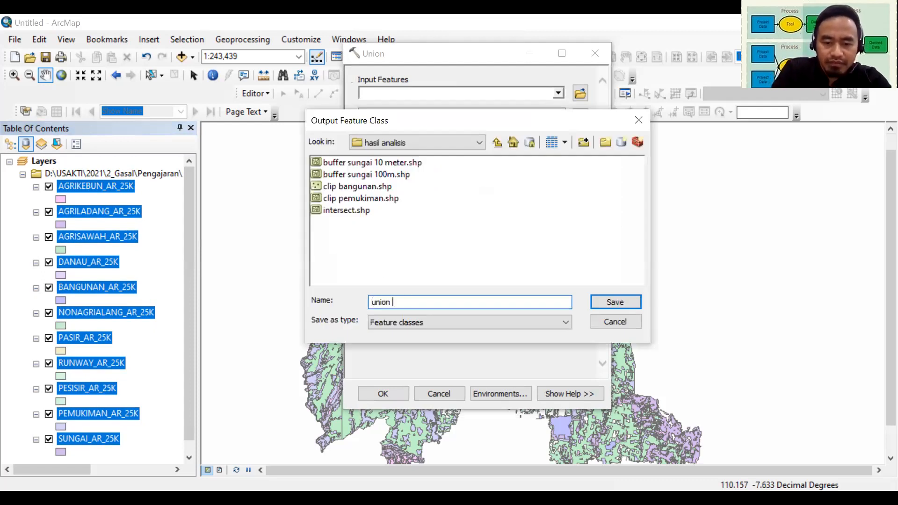
type("penggunaan ")
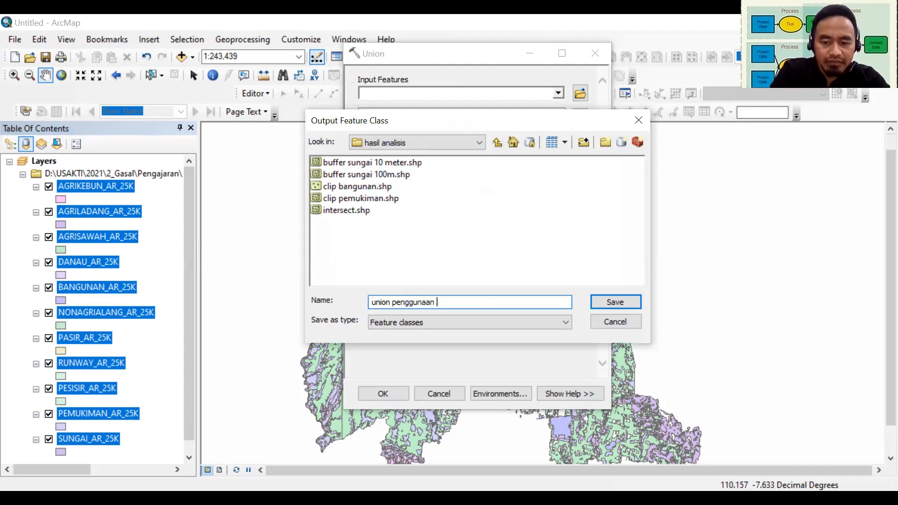
type("lahan")
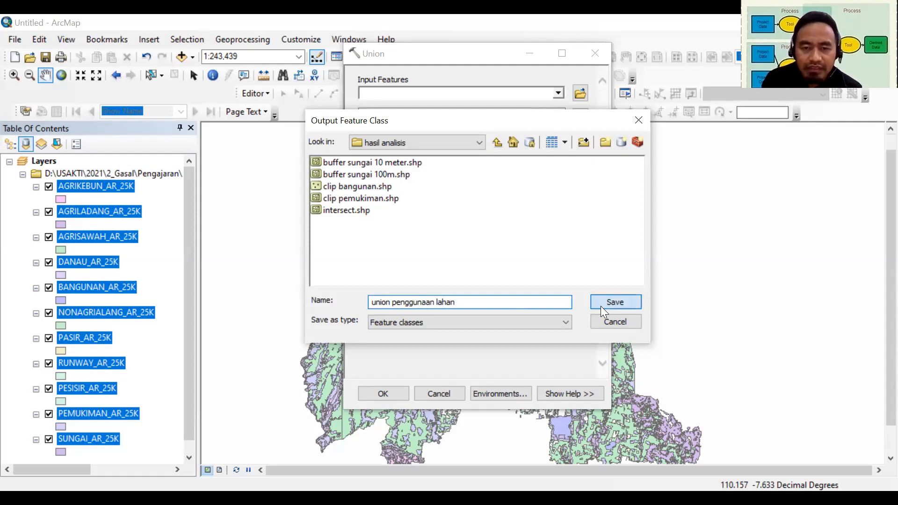
key("Return")
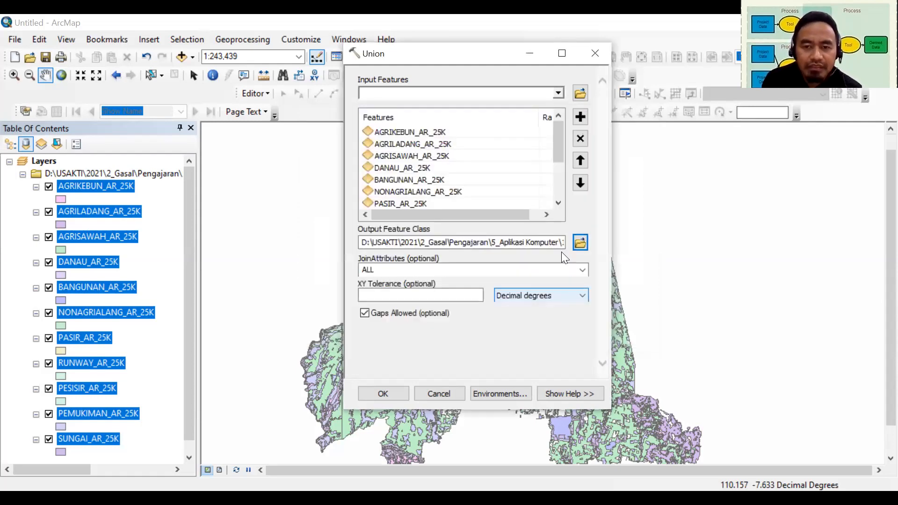
left_click(393, 395)
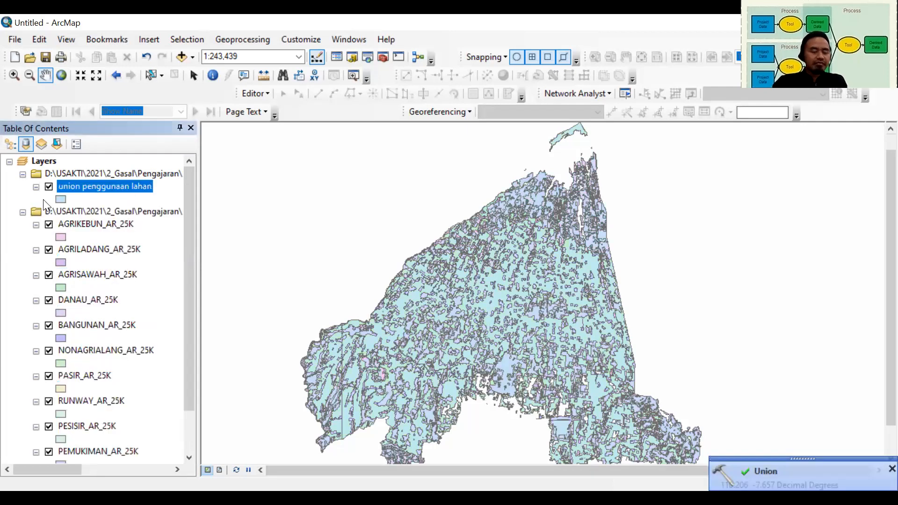
Turn off the original AR_25K layers, from AGRIKEBUN_AR_25K downward, leaving only the union penggunaan lahan layer displayed
left_click(50, 225)
left_click(49, 250)
left_click(49, 275)
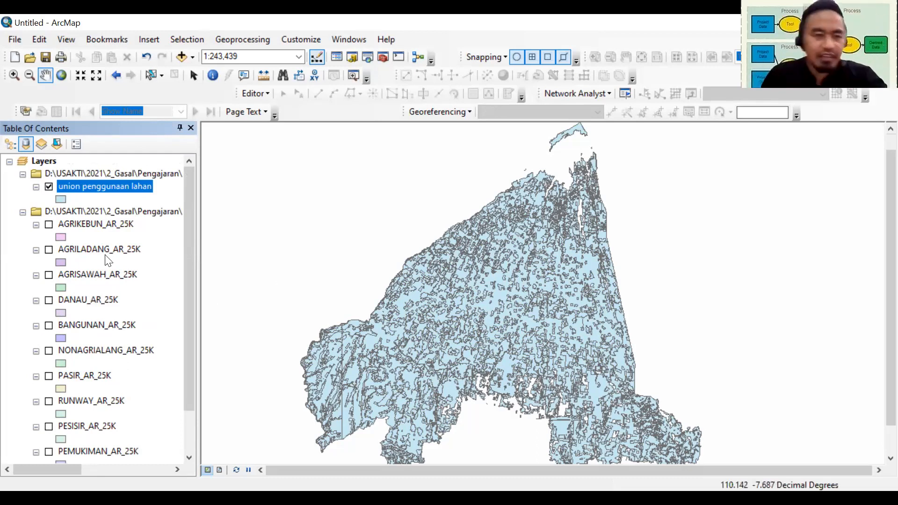
Open the attribute table of the union penggunaan lahan layer and look through its records
right_click(107, 185)
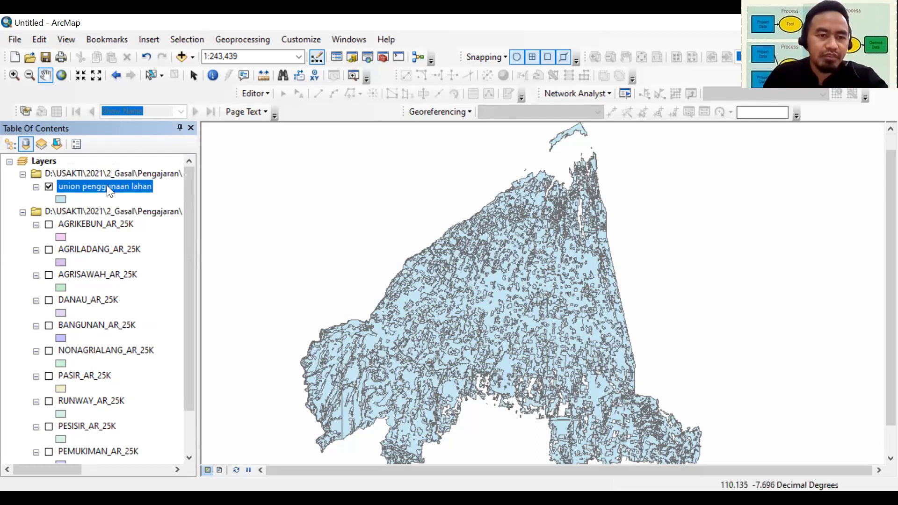
left_click(149, 229)
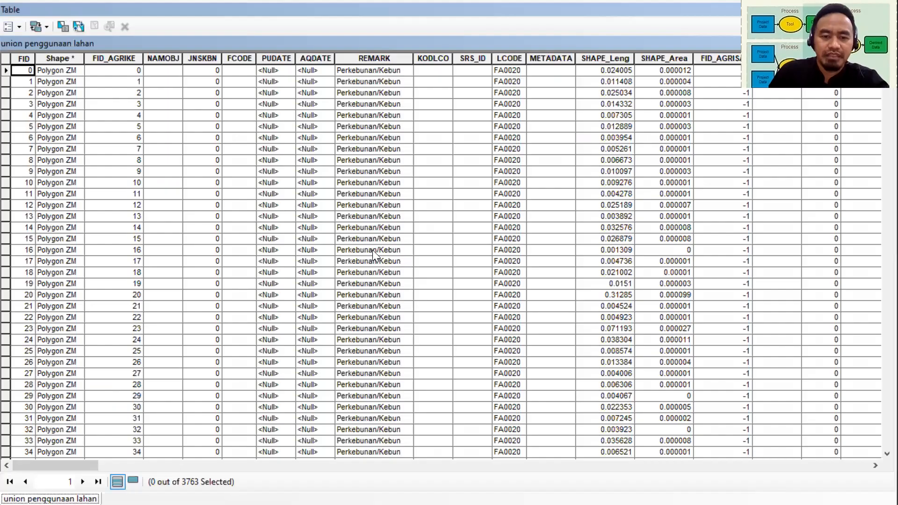
scroll(382, 373, "down", 20)
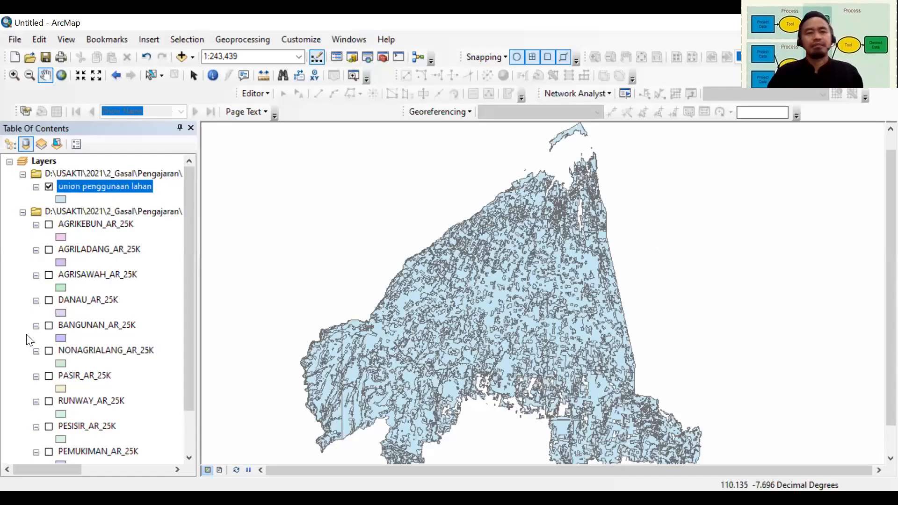
Open the Merge geoprocessing tool
left_click(268, 41)
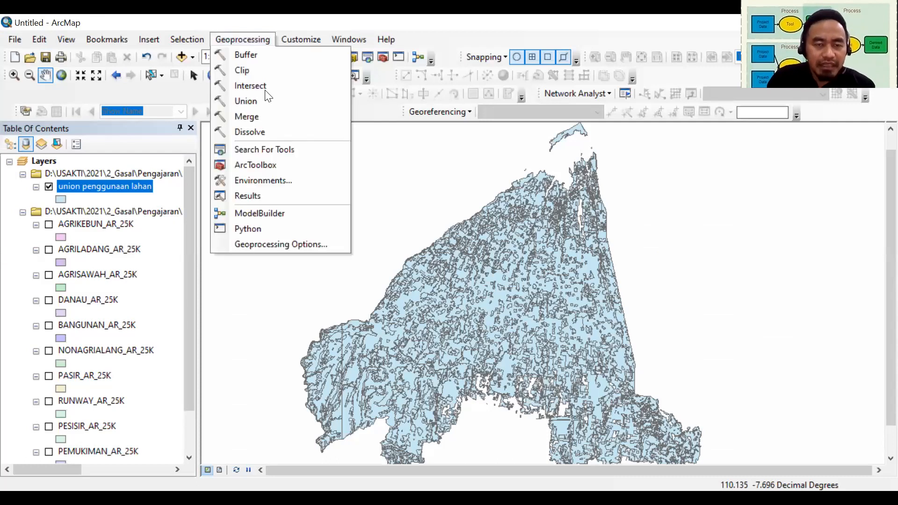
left_click(262, 112)
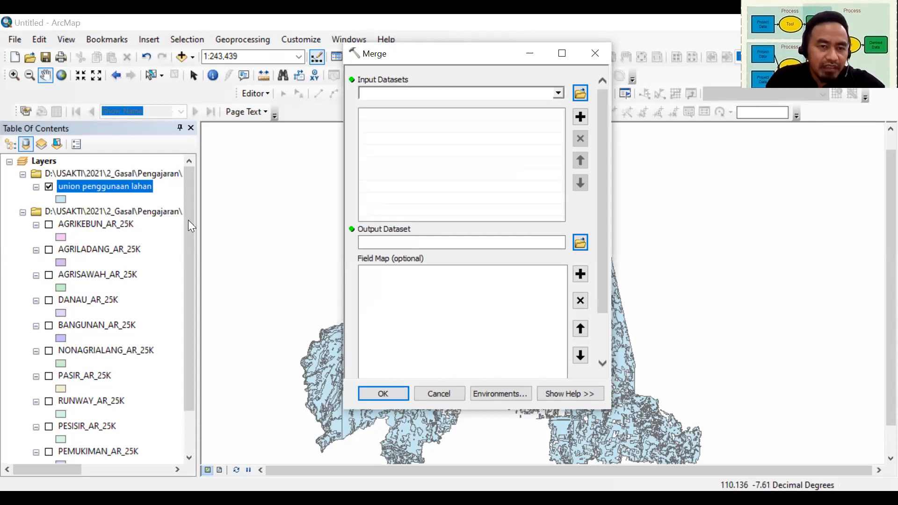
Merge all layers from AGRIKEBUN_AR_25K through SUNGAI_AR_25K into a new dataset named merge penggunaan lahan in the hasil analisis folder
left_click_drag(186, 279, 93, 442)
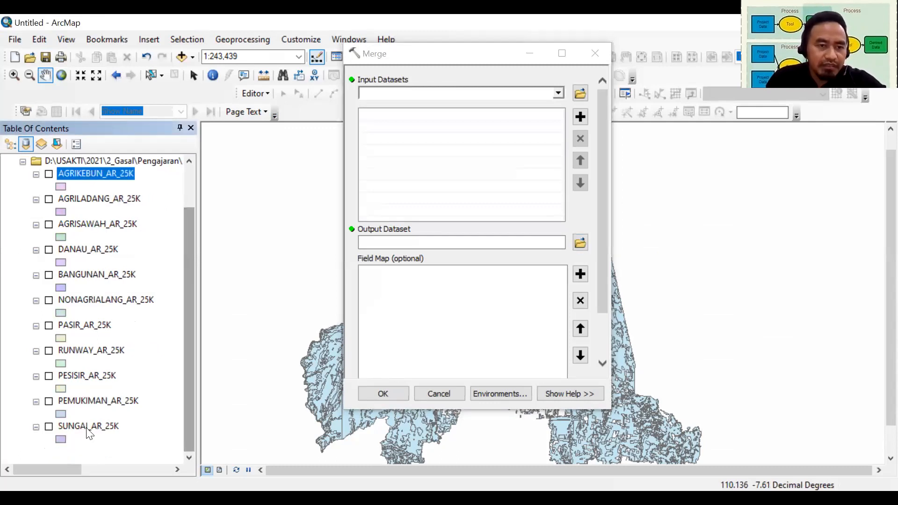
left_click(88, 430, "shift")
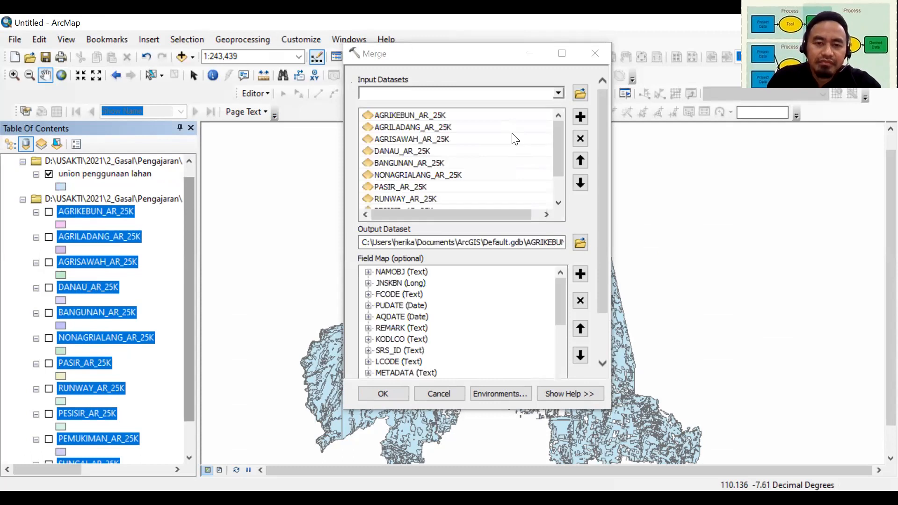
left_click(583, 246)
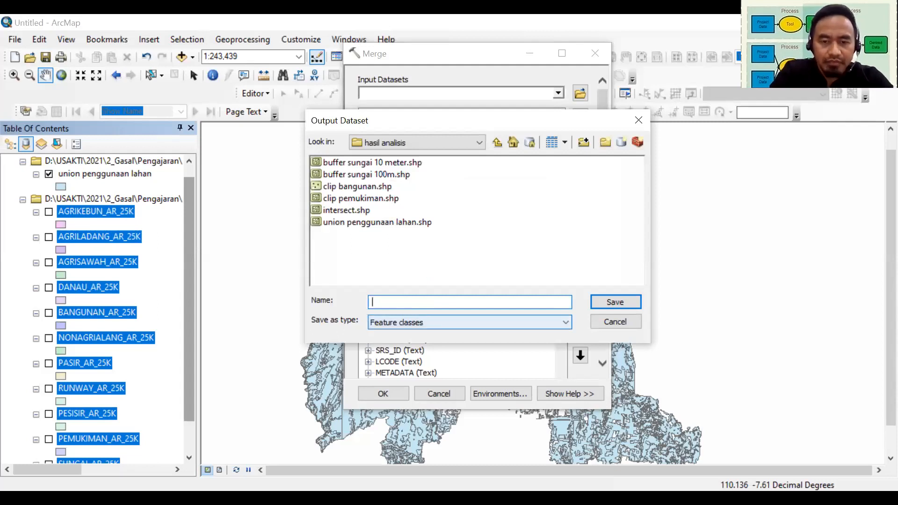
type("merge ")
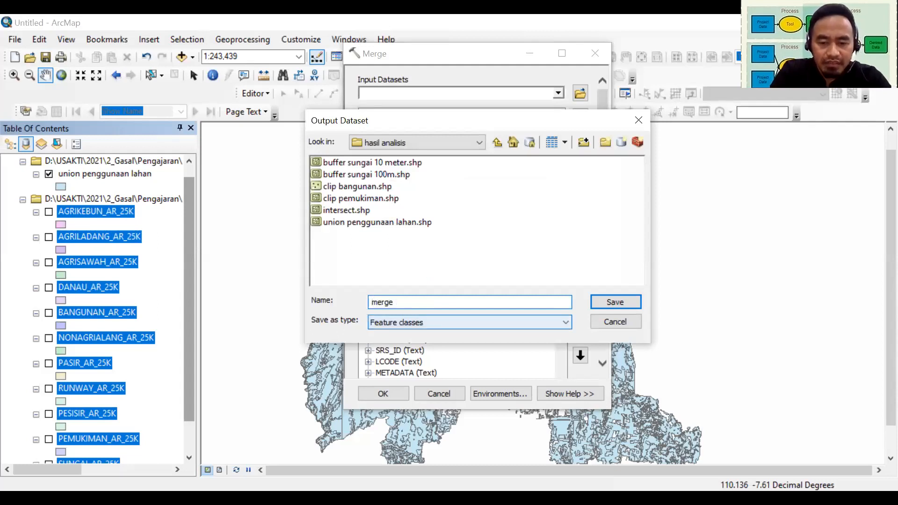
type("penggunaan lahan")
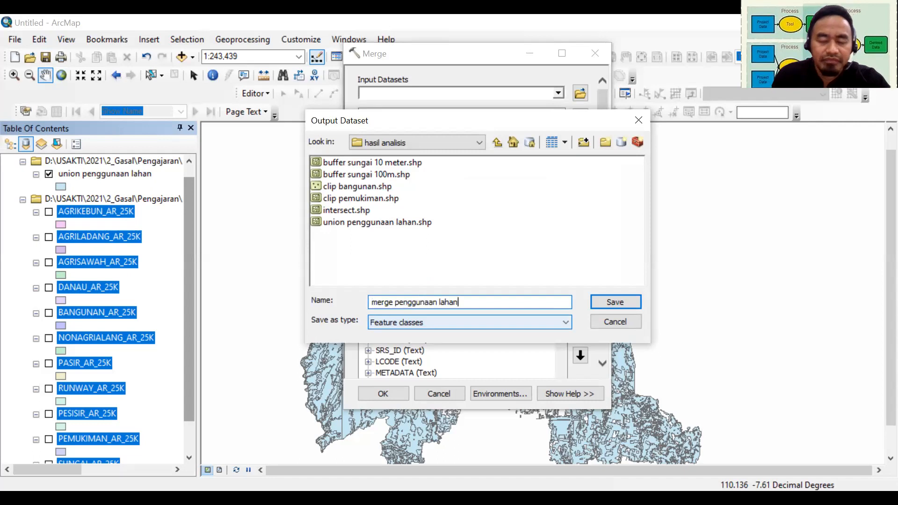
left_click(594, 305)
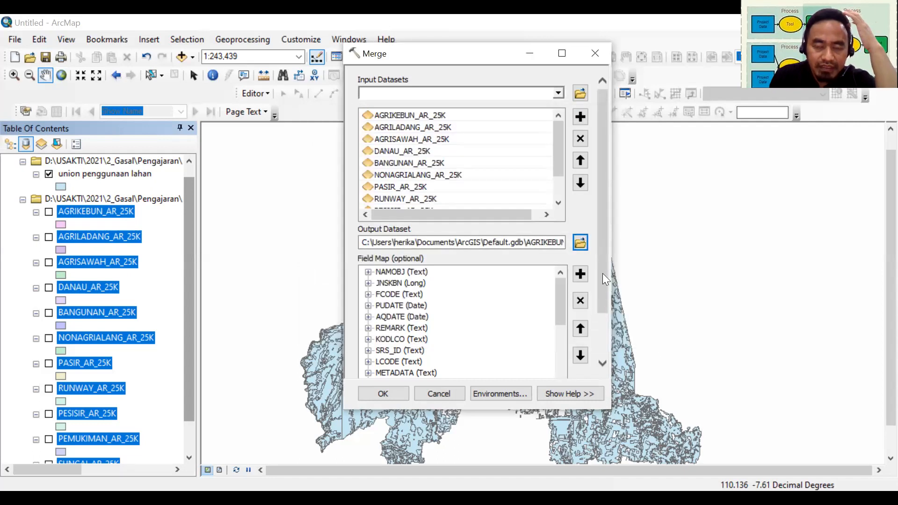
scroll(606, 293, "down", 1)
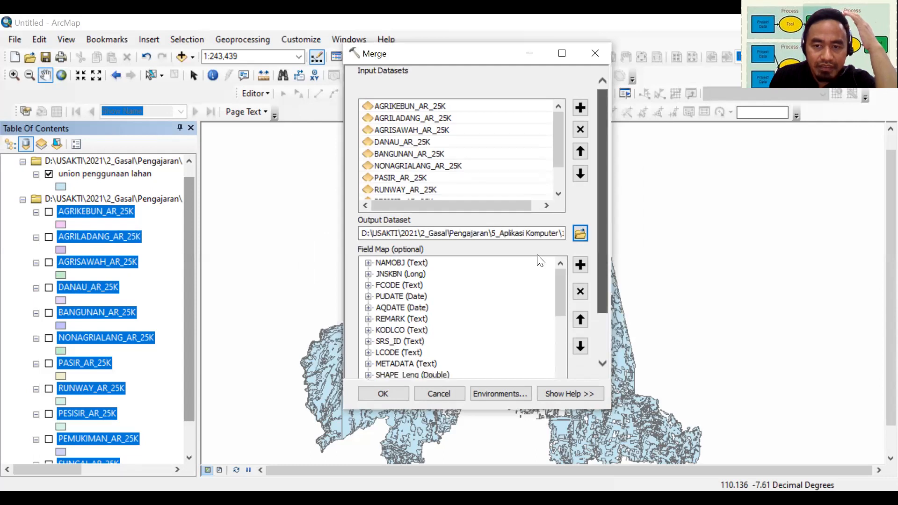
scroll(406, 362, "down", 3)
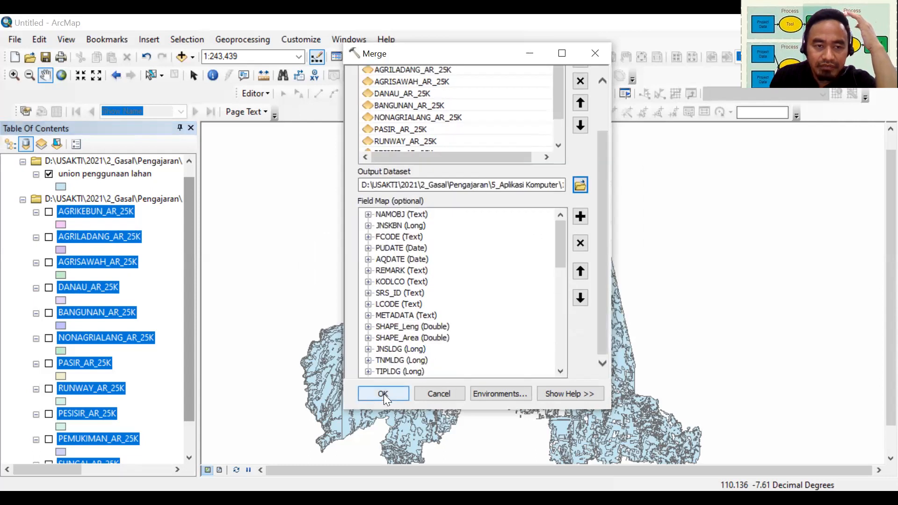
left_click(384, 394)
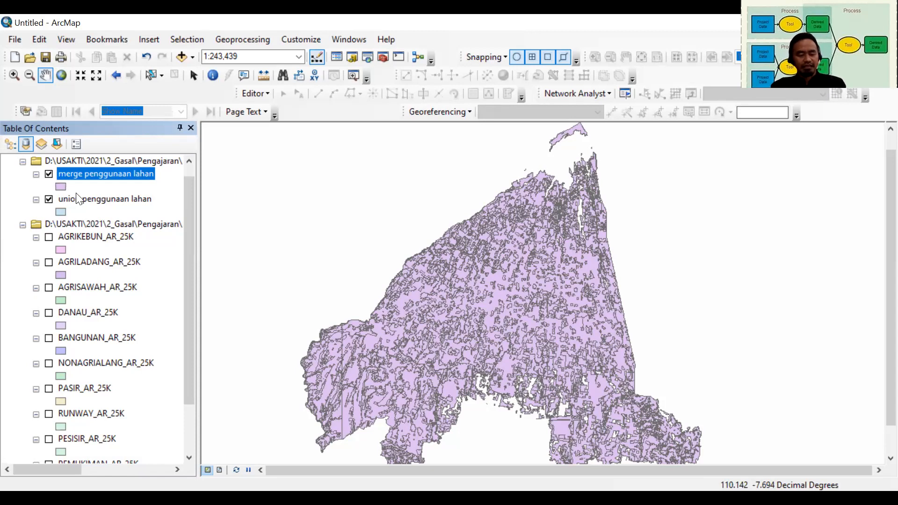
Compare the merge penggunaan lahan and union penggunaan lahan layers on the map by switching their visibility off and on
left_click(49, 199)
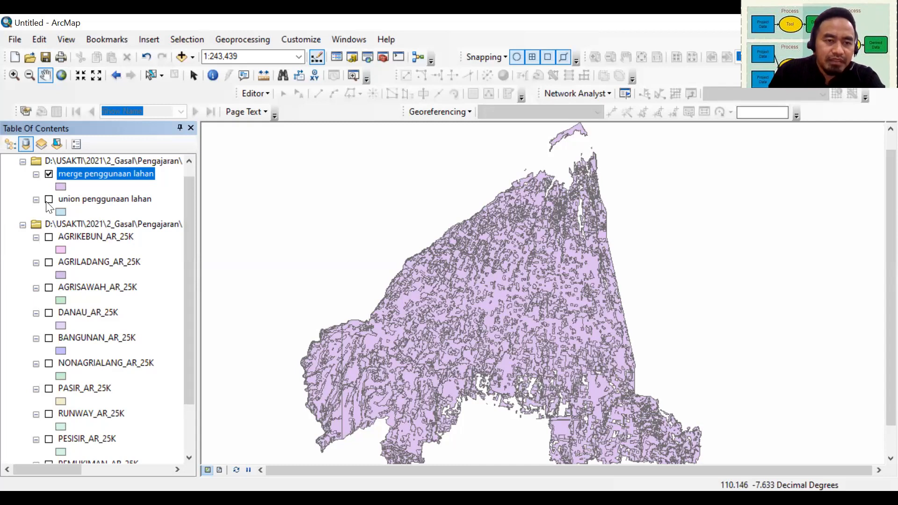
left_click(49, 174)
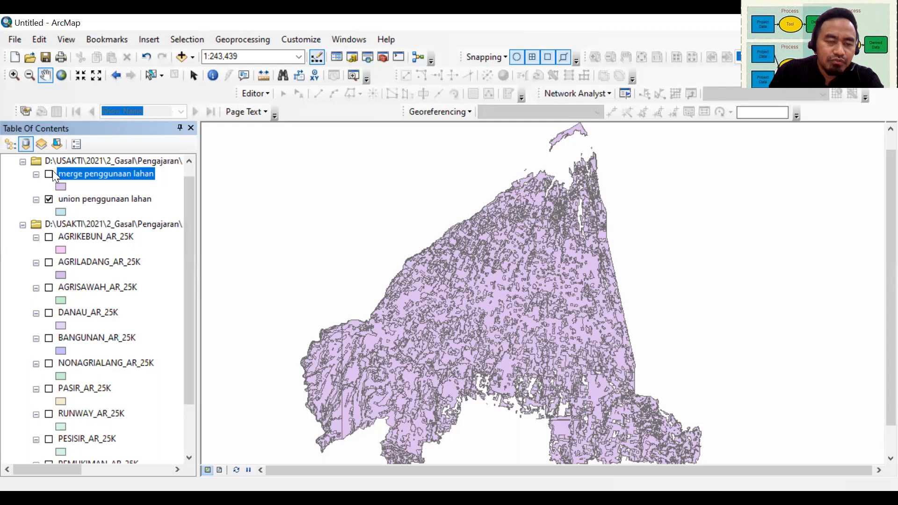
key("space")
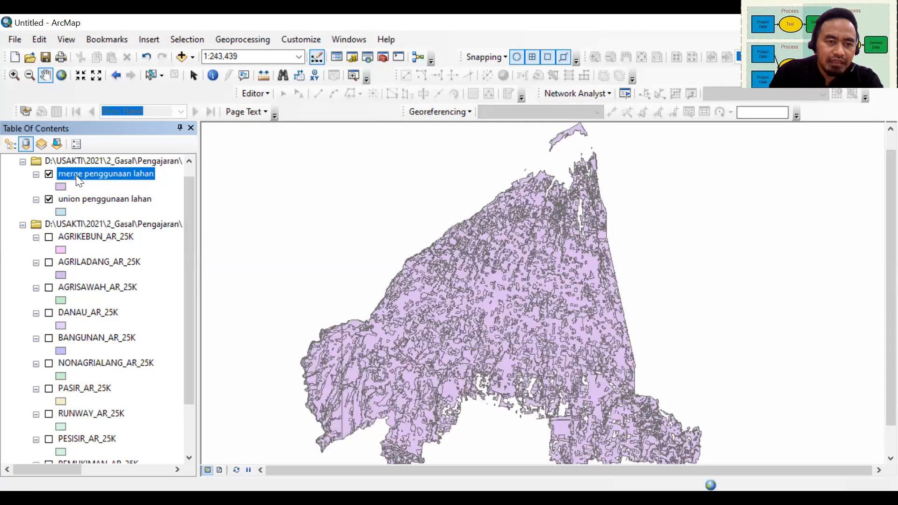
right_click(75, 175)
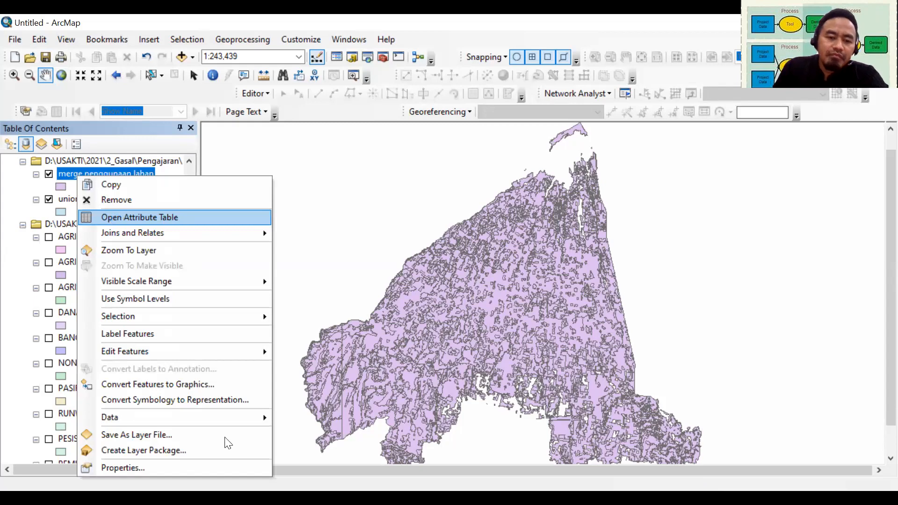
key("Return")
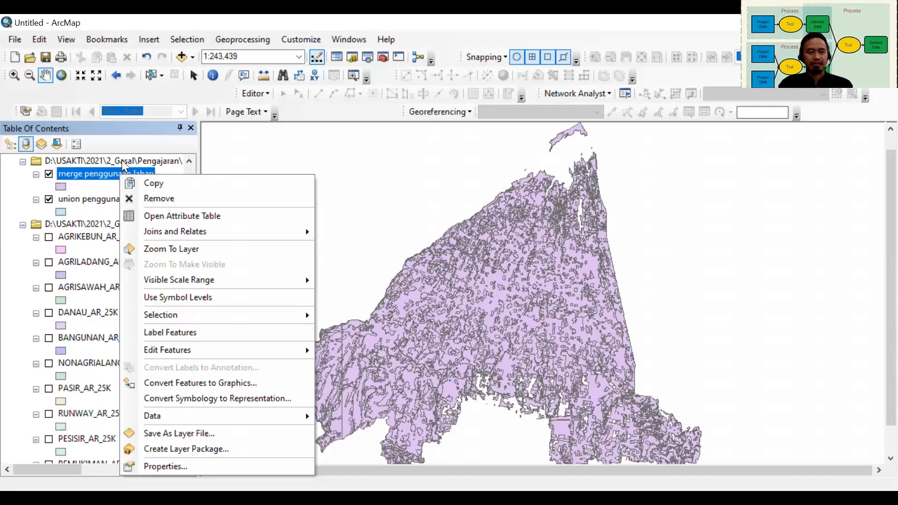
Examine the input and output illustration in the Union tool's help
left_click(242, 39)
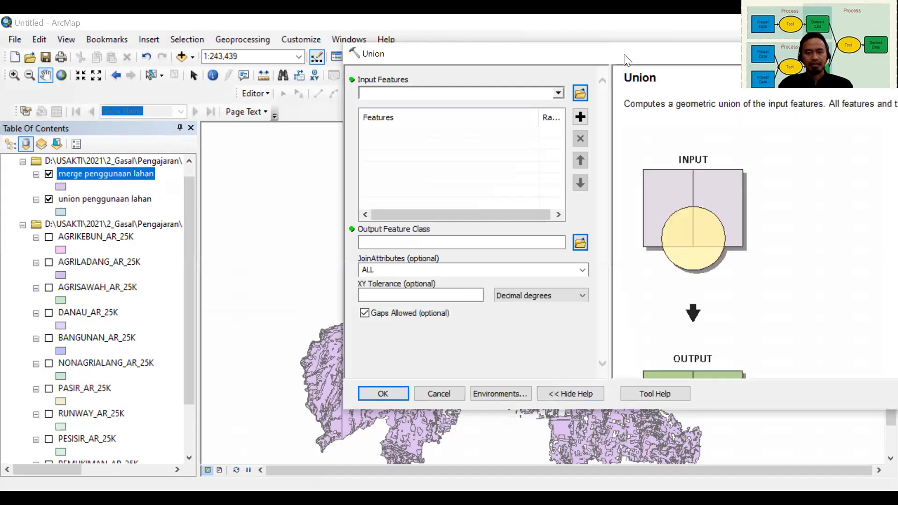
left_click_drag(624, 55, 222, 54)
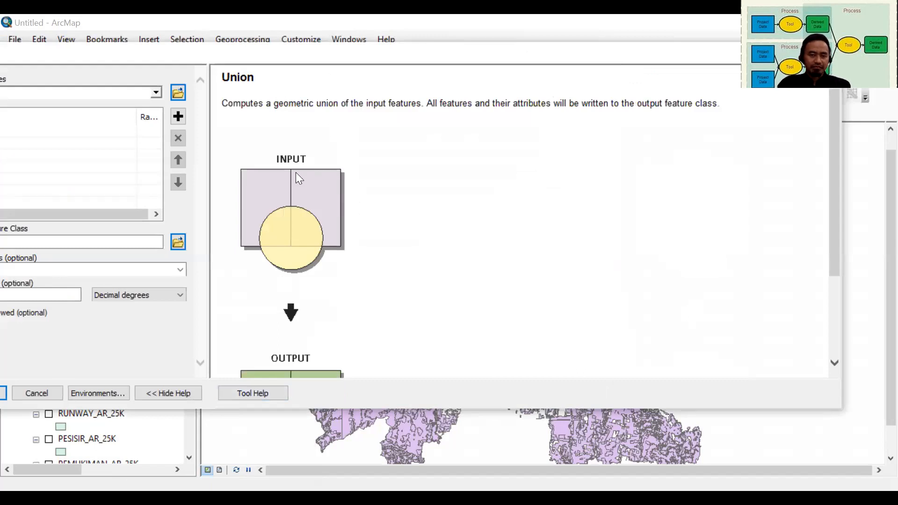
scroll(295, 141, "down", 2)
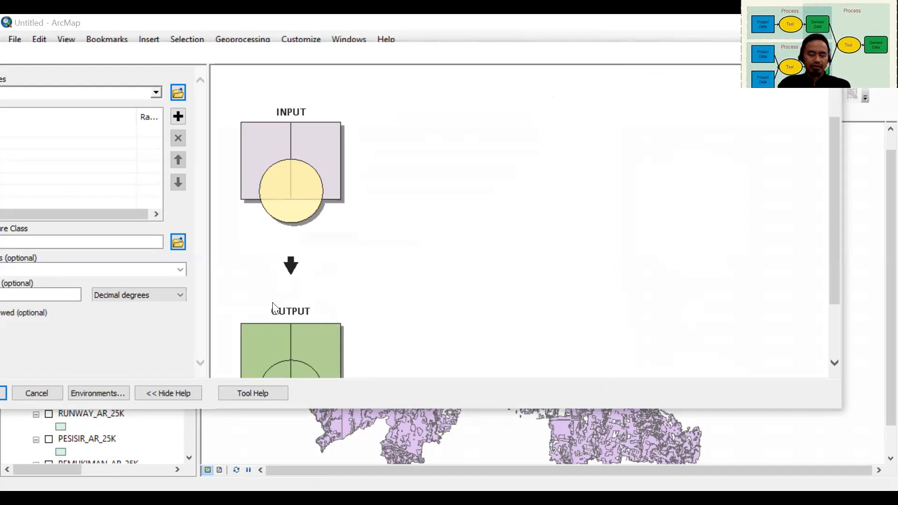
scroll(281, 304, "down", 2)
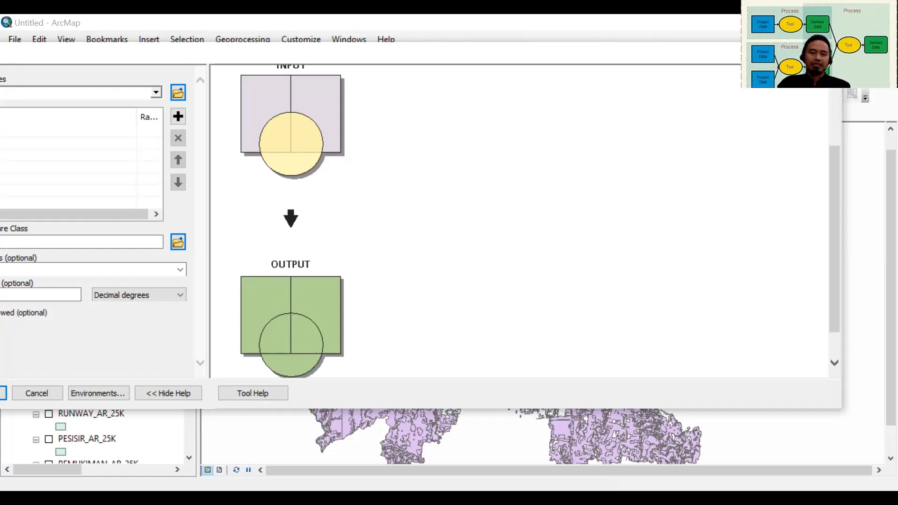
Read the Merge tool's help description of how it combines input datasets, and close the tool
left_click(246, 38)
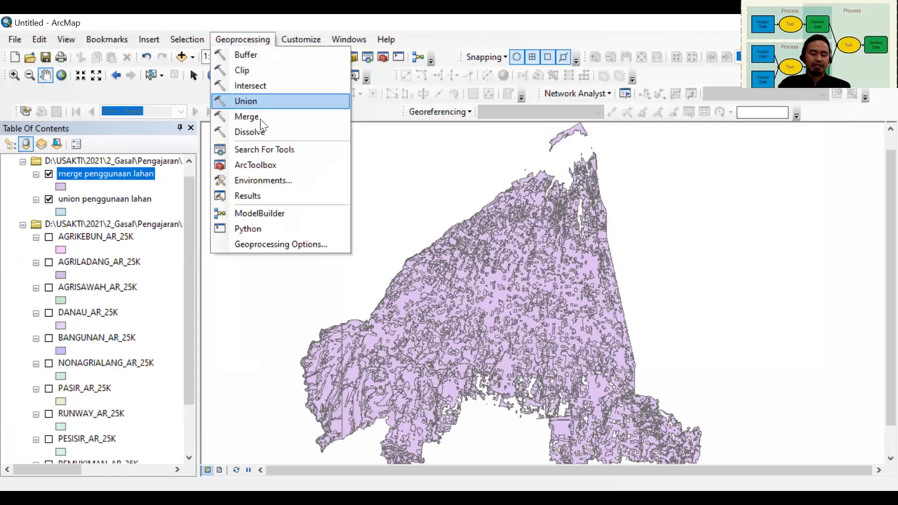
left_click(482, 169)
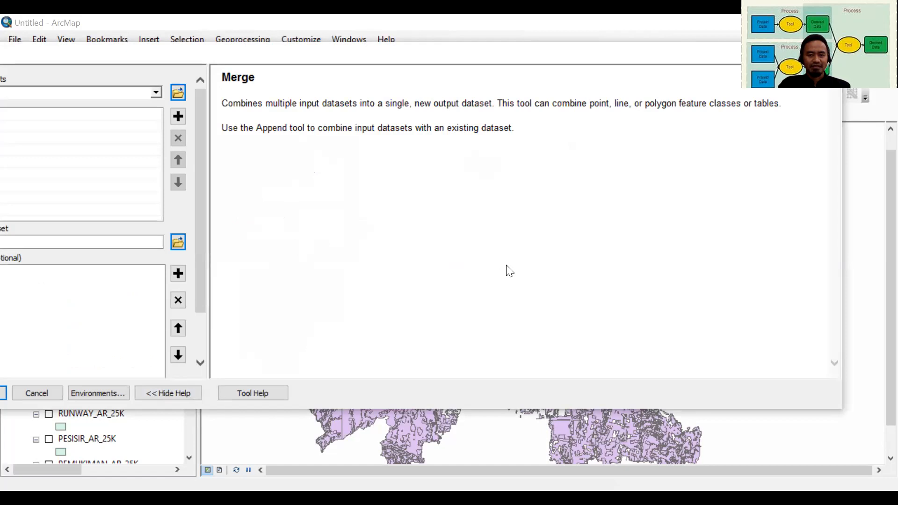
left_click(180, 395)
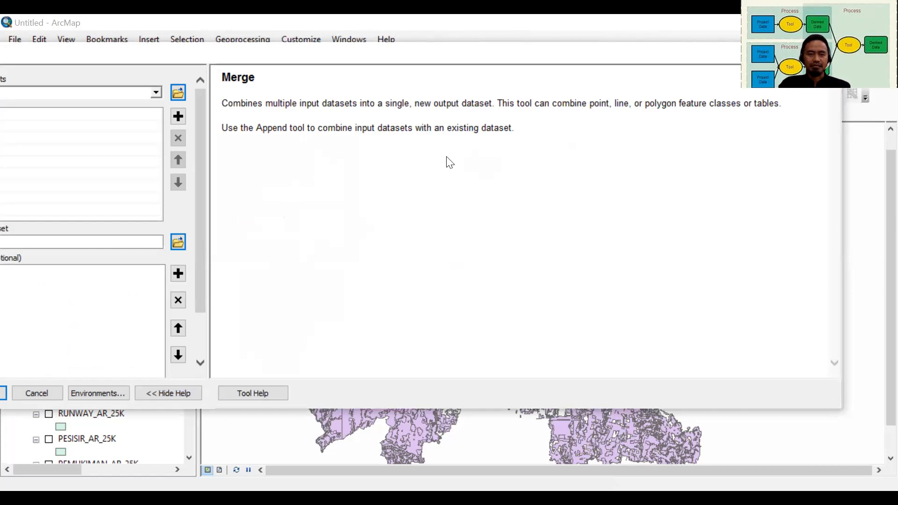
left_click(267, 394)
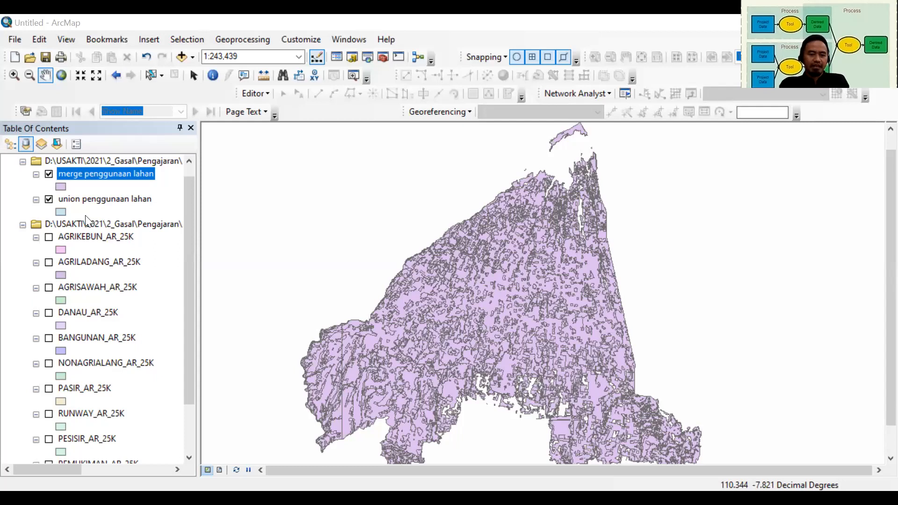
Hide the merge and union penggunaan lahan layers and examine the input and output illustration in the Dissolve tool's help
left_click(49, 199, "ctrl")
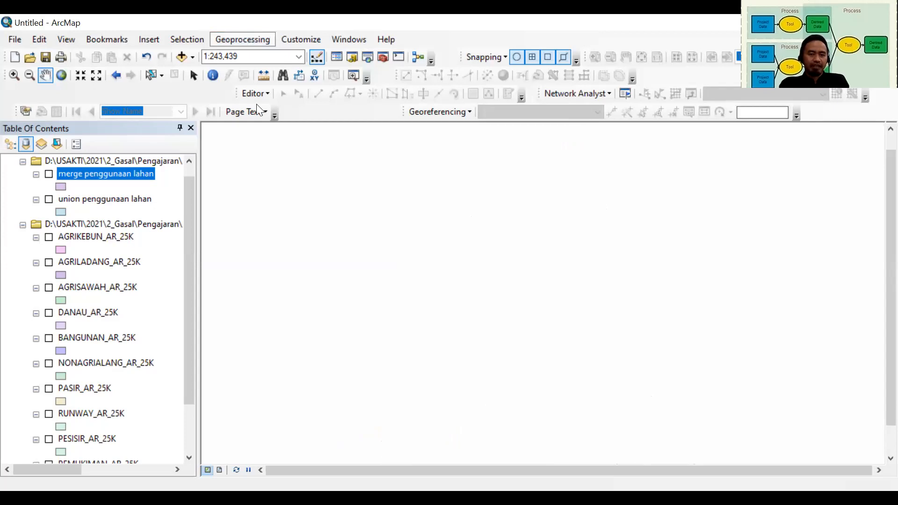
left_click(243, 39)
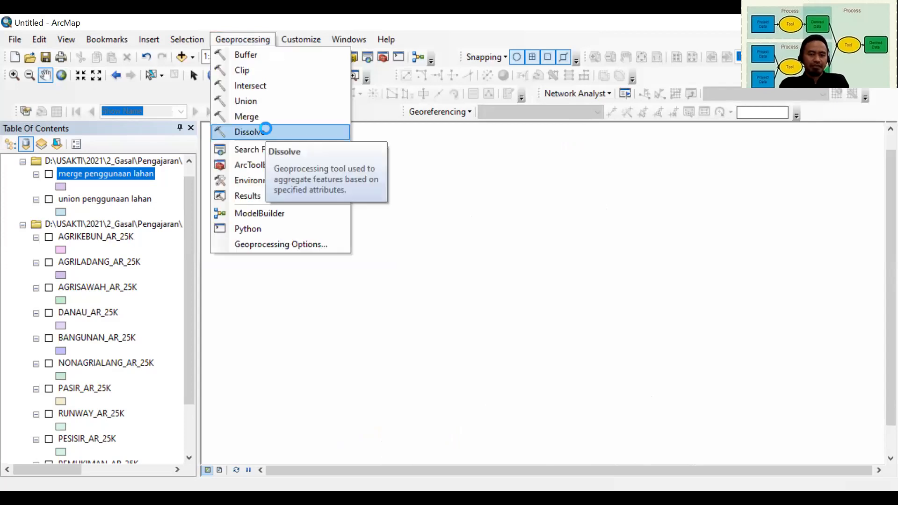
left_click(266, 130)
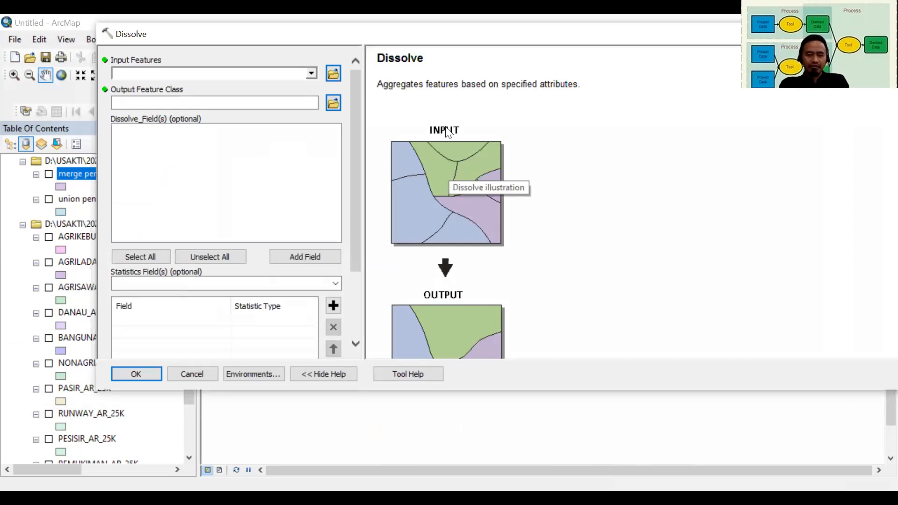
scroll(448, 133, "down", 2)
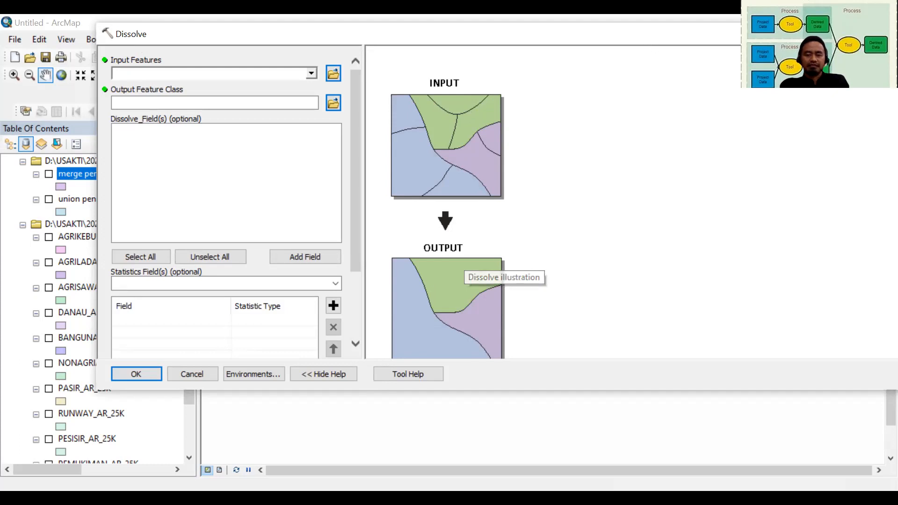
left_click_drag(438, 28, 297, 59)
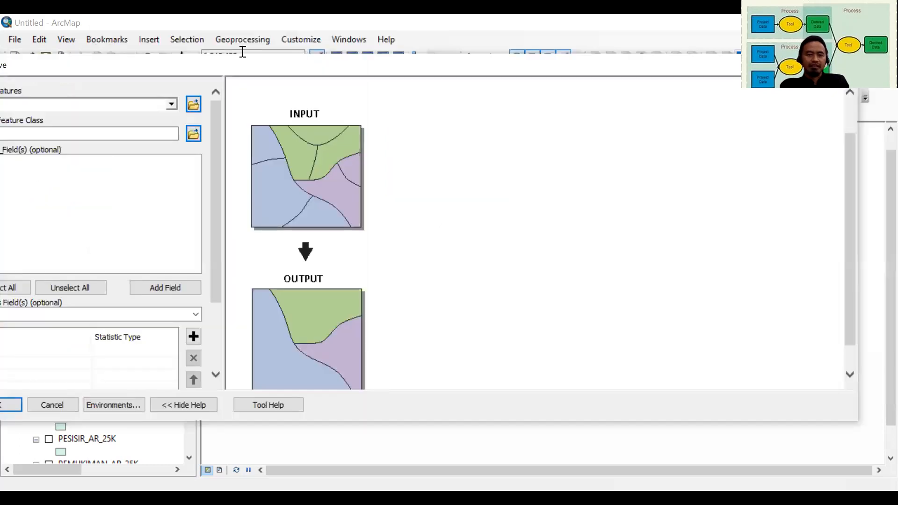
Reopen the Dissolve tool with its help hidden and move its dialog clear of the layer list
left_click(245, 41)
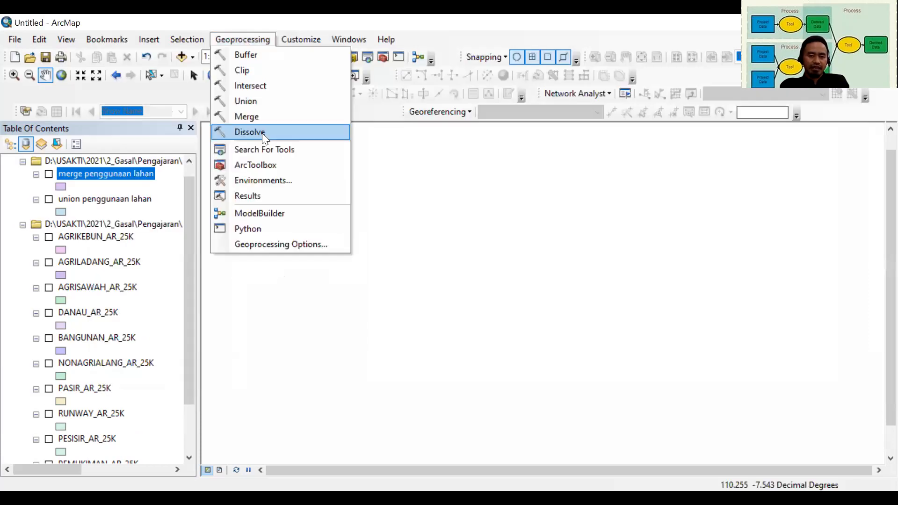
left_click(262, 133)
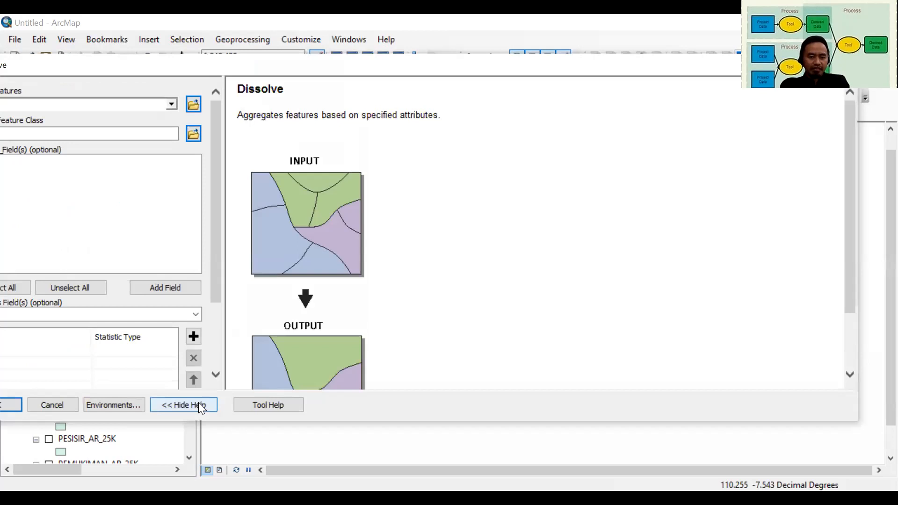
left_click(194, 405)
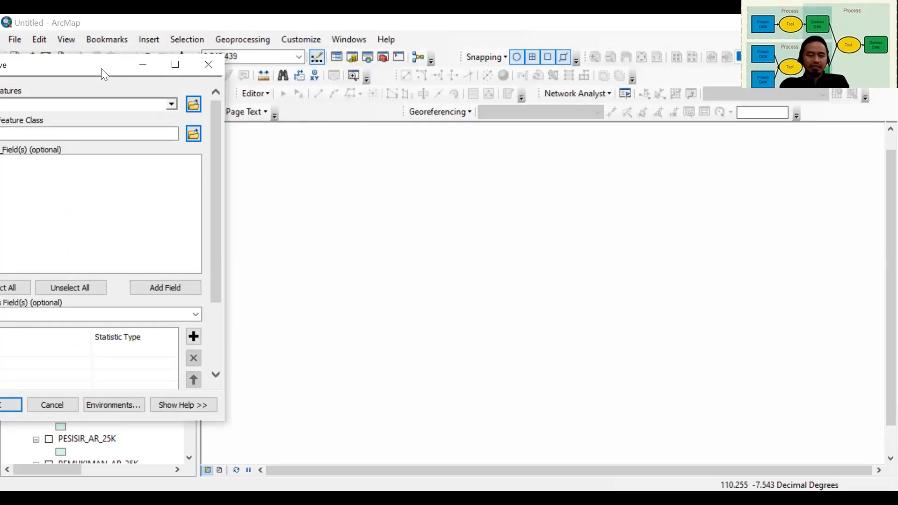
left_click_drag(101, 68, 485, 64)
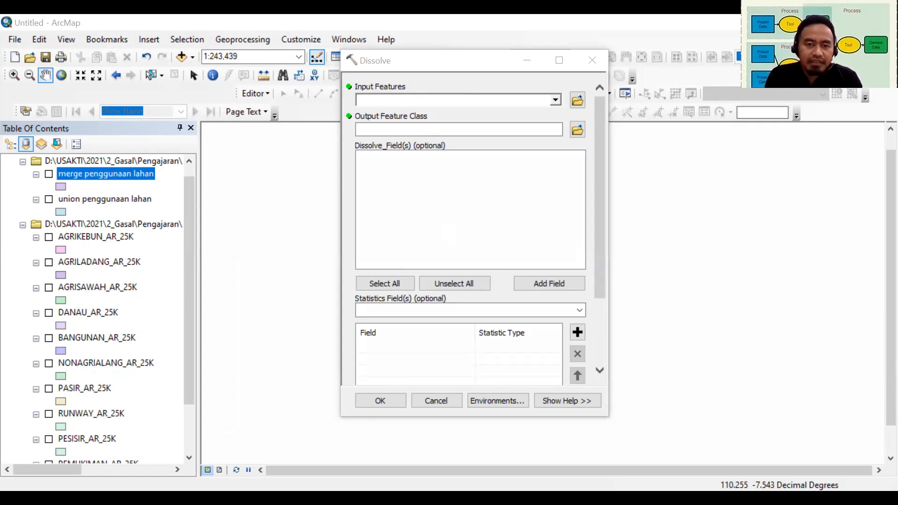
left_click(556, 100)
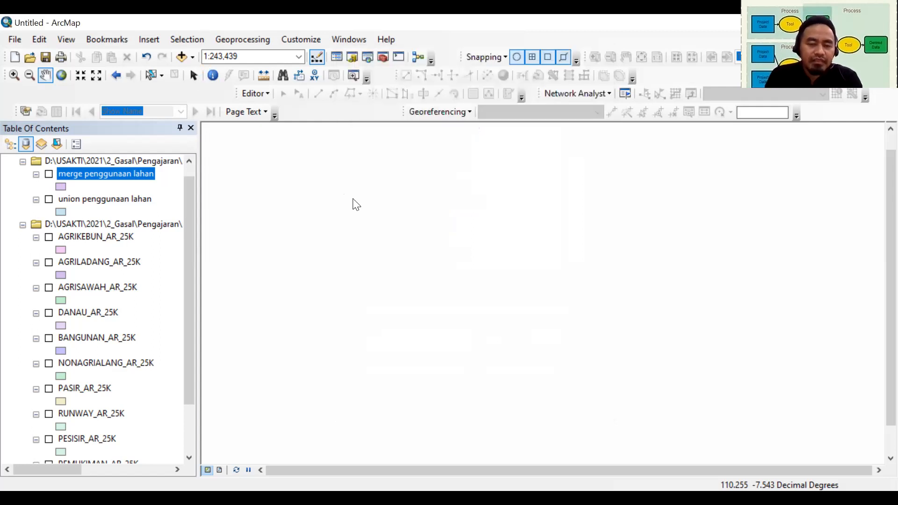
Reopen Dissolve with ADMINISTRASIDESA_AR_25K as input and name the output feature class dissolve kecamatan in the hasil analisis folder
left_click(329, 199)
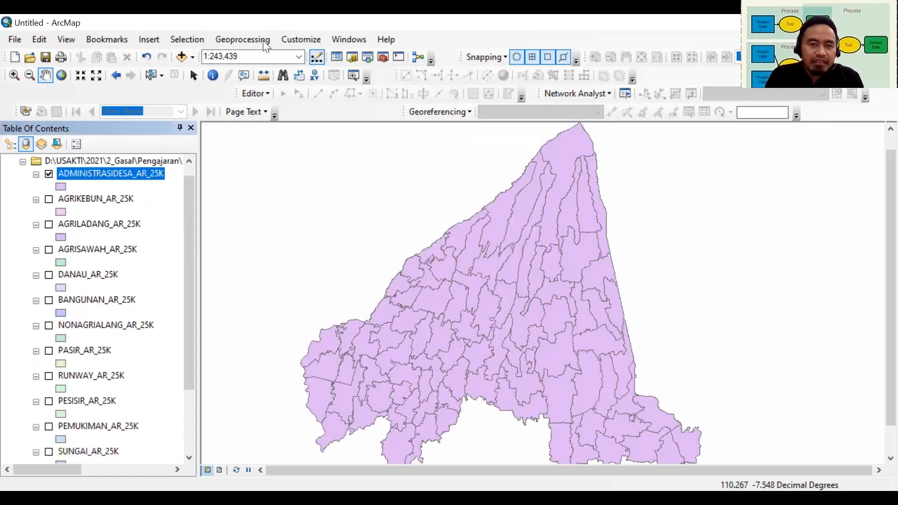
left_click(265, 41)
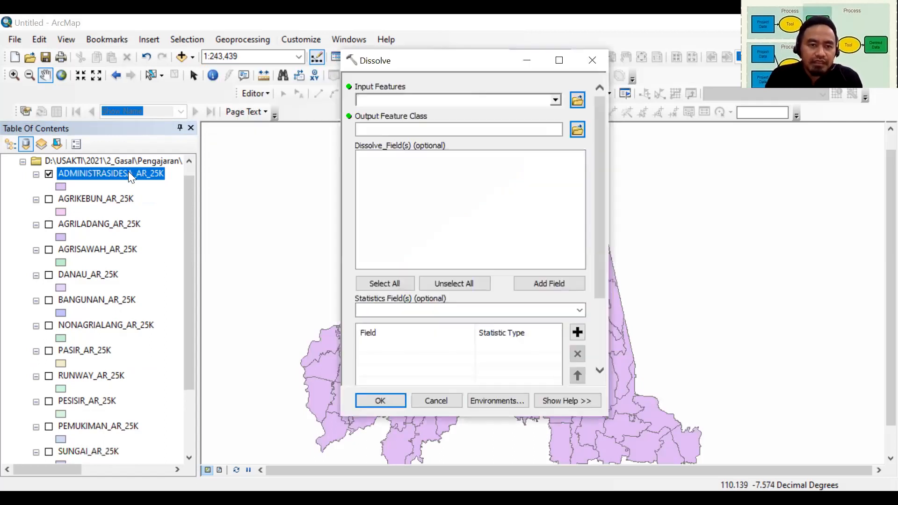
left_click_drag(339, 144, 453, 98)
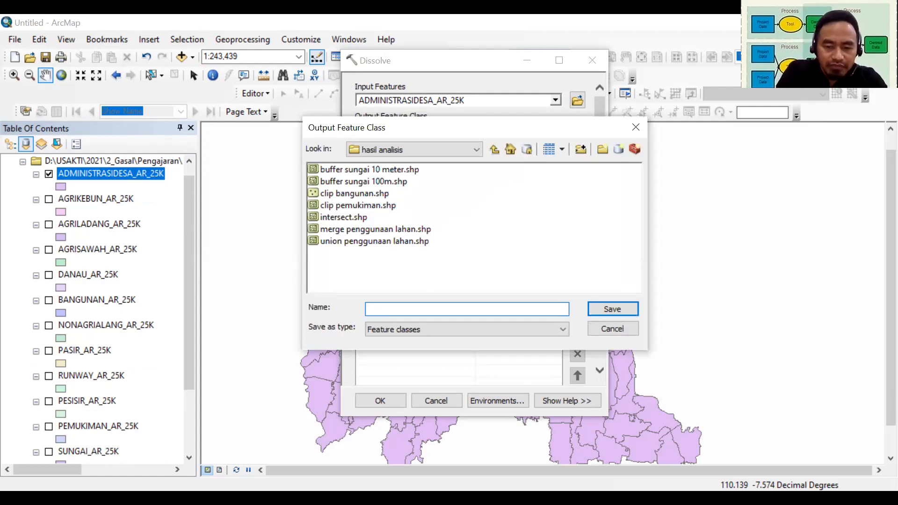
type("dissol")
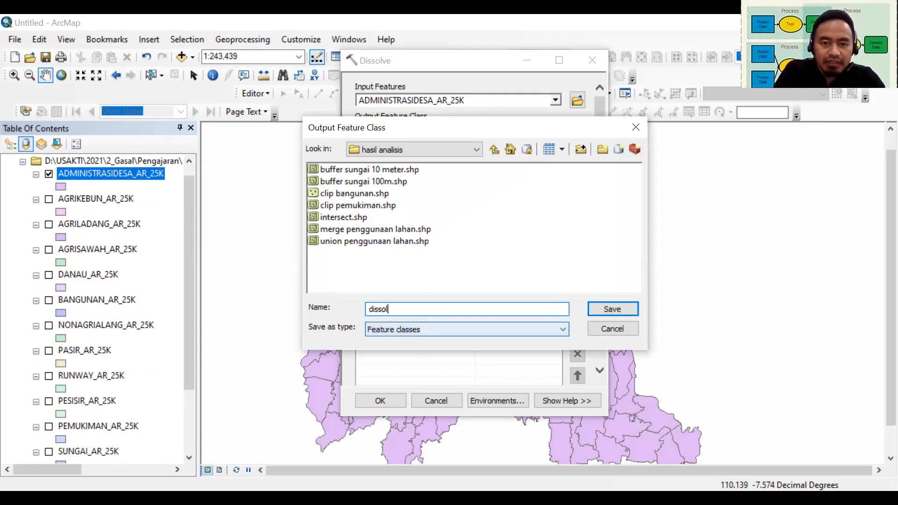
type("ve")
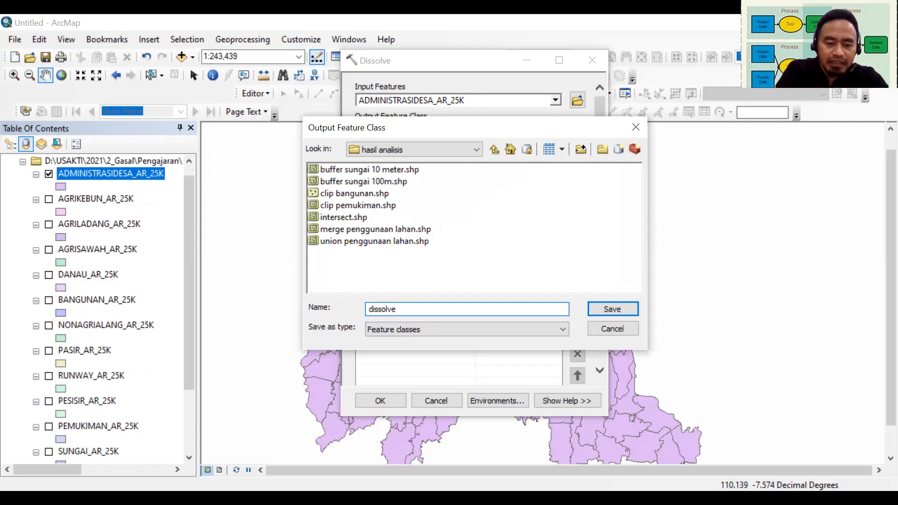
type(" ke")
type("camatan")
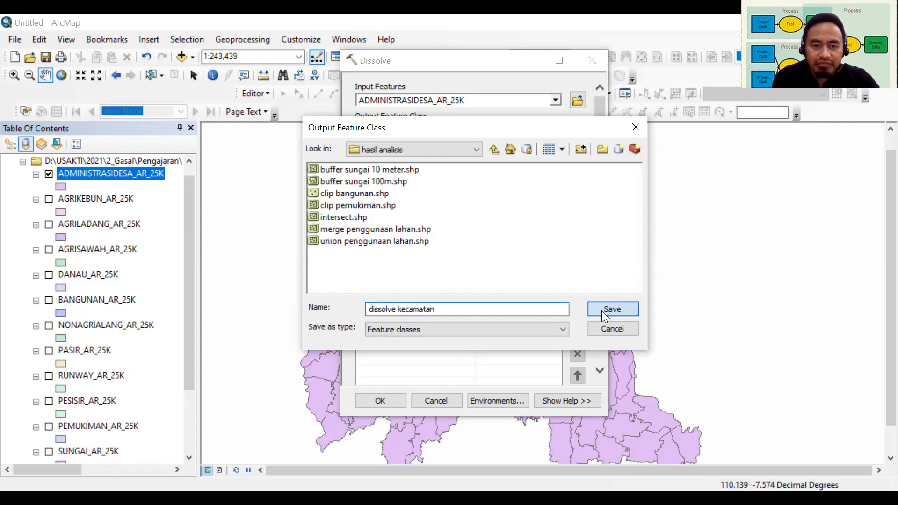
key("Return")
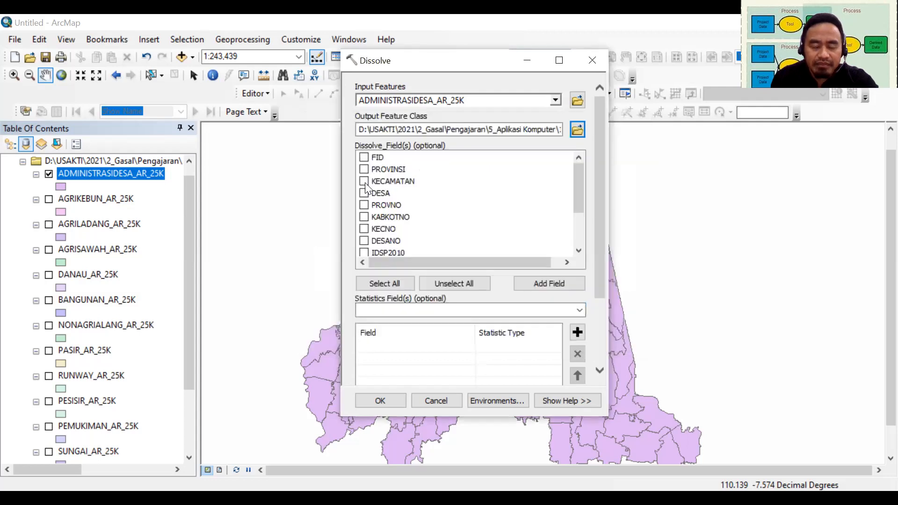
Run the dissolve with PROVINSI, KECAMATAN and KABKOT as dissolve fields, and hide the ADMINISTRASIDESA_AR_25K layer
left_click(364, 182)
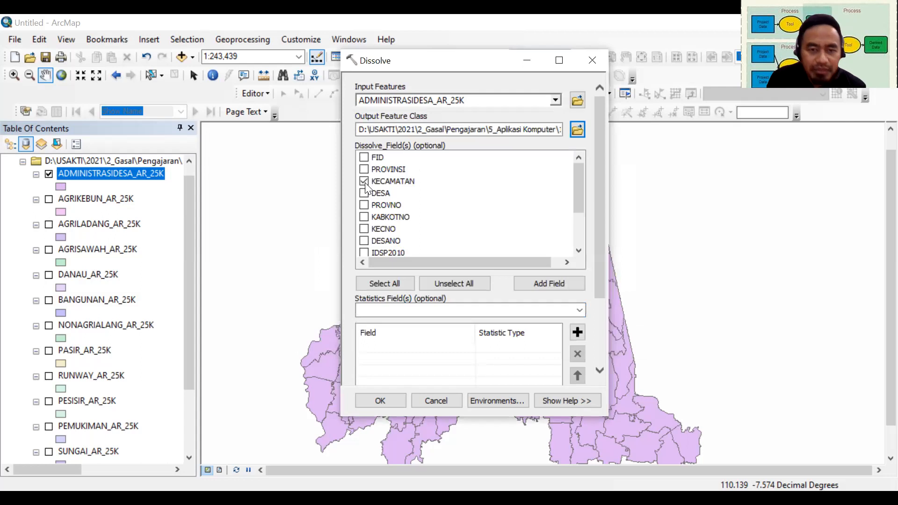
left_click(366, 169)
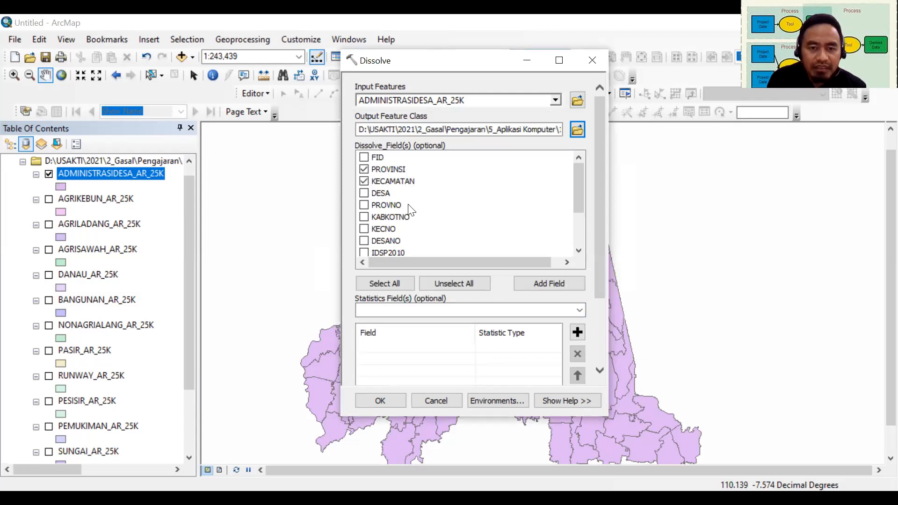
scroll(410, 212, "down", 2)
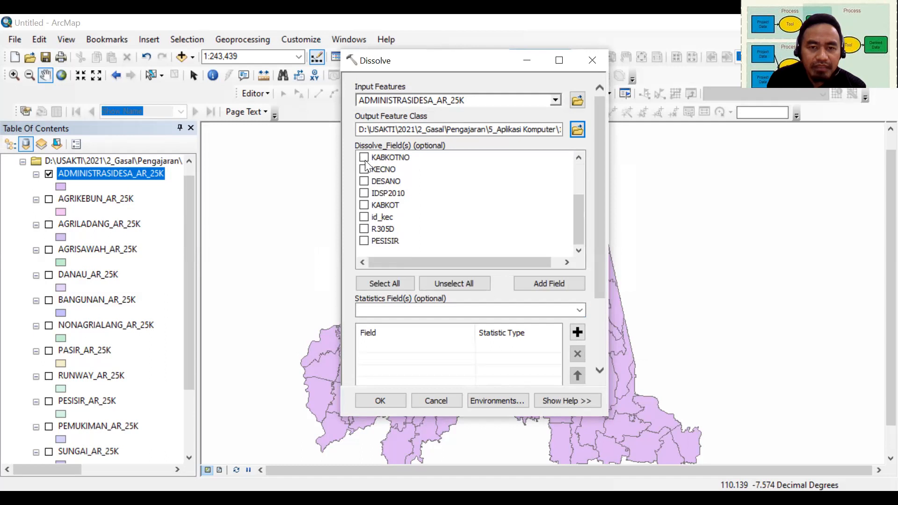
left_click(365, 205)
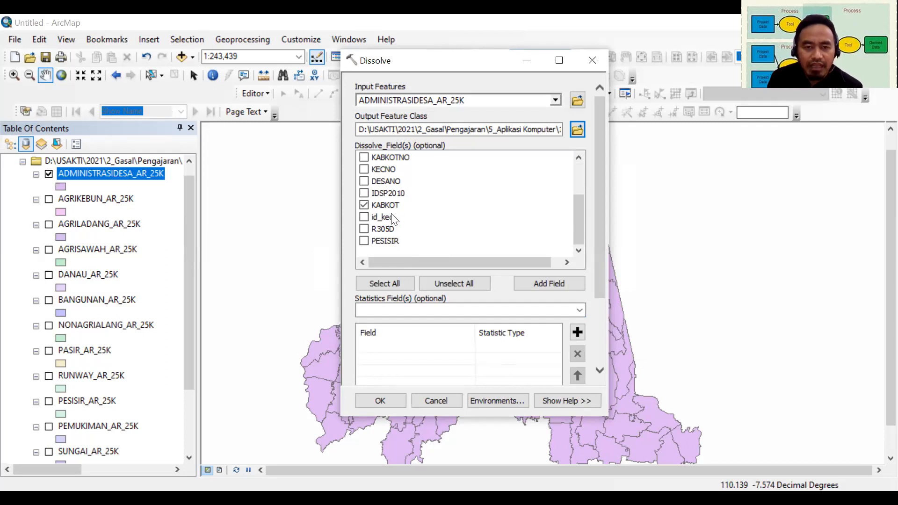
scroll(379, 172, "up", 1)
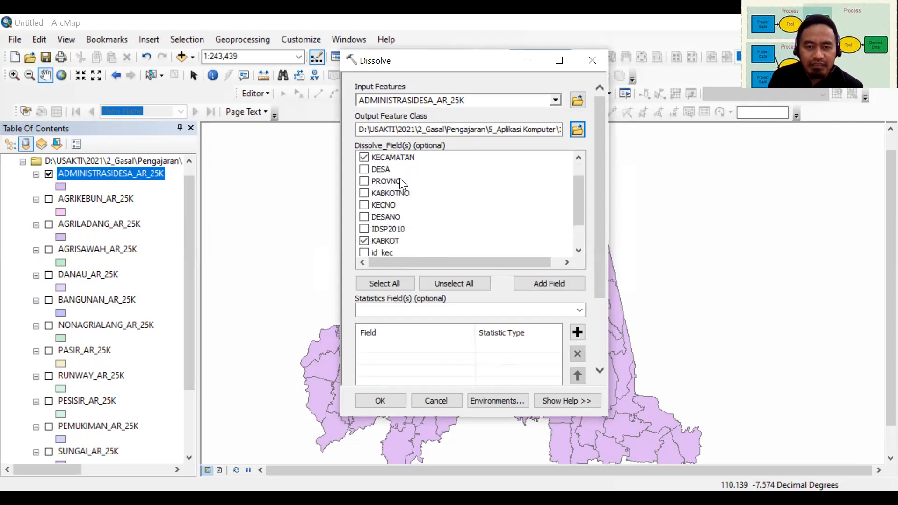
scroll(426, 187, "up", 1)
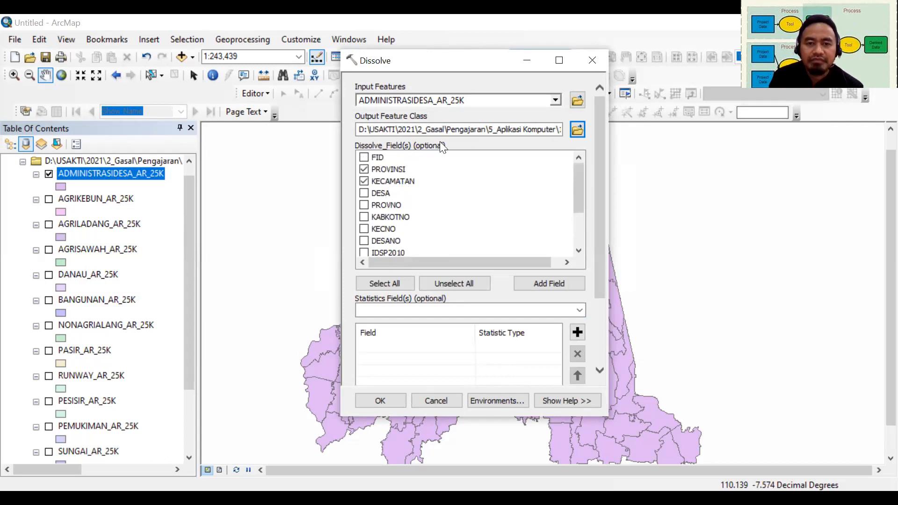
left_click(380, 401)
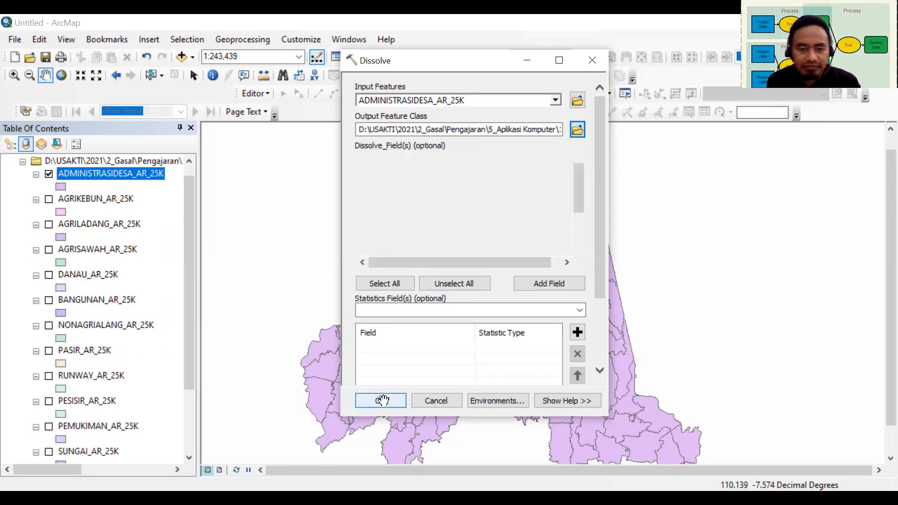
left_click(382, 400)
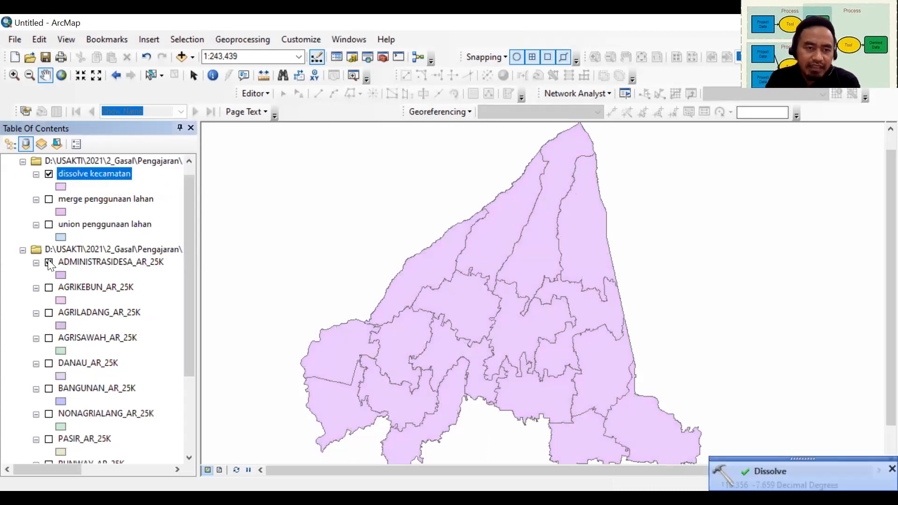
left_click(50, 262)
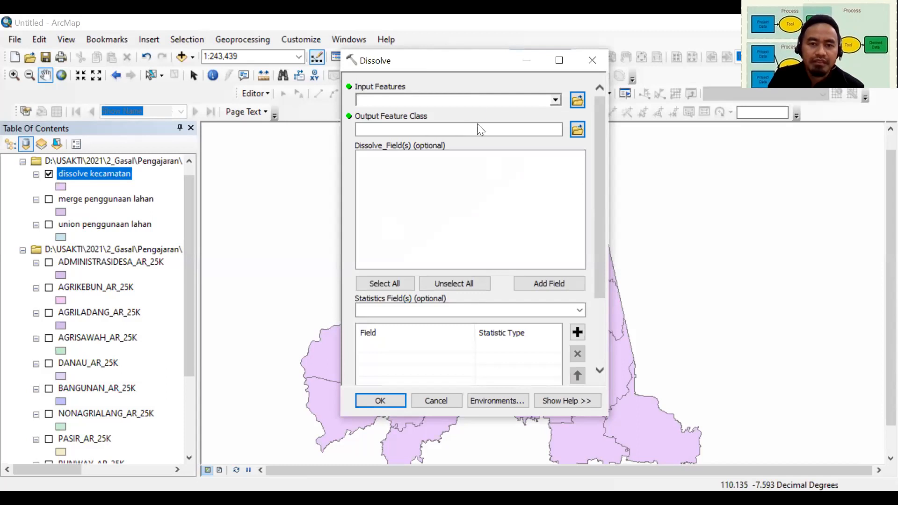
Dissolve the dissolve kecamatan layer by KABKOT and PROVINSI, saving the output as dissolve kabkot in the hasil analisis folder
left_click(476, 102)
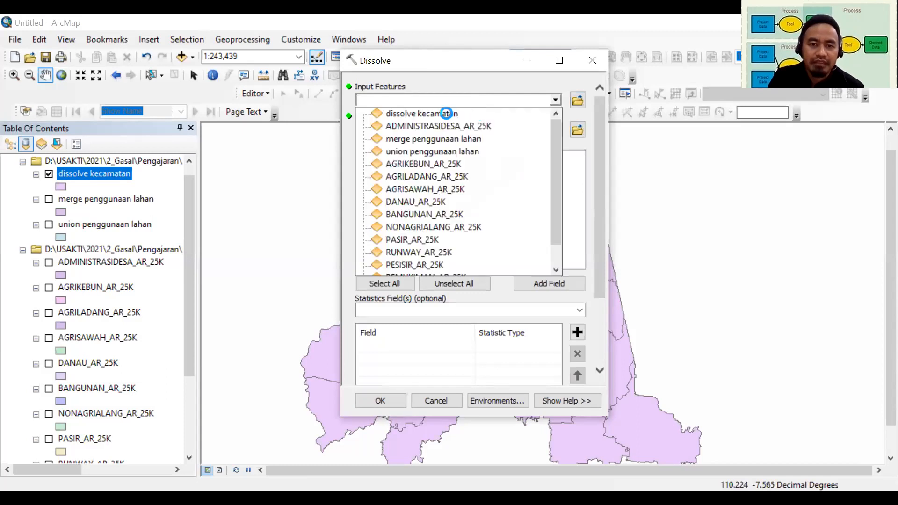
left_click(446, 113)
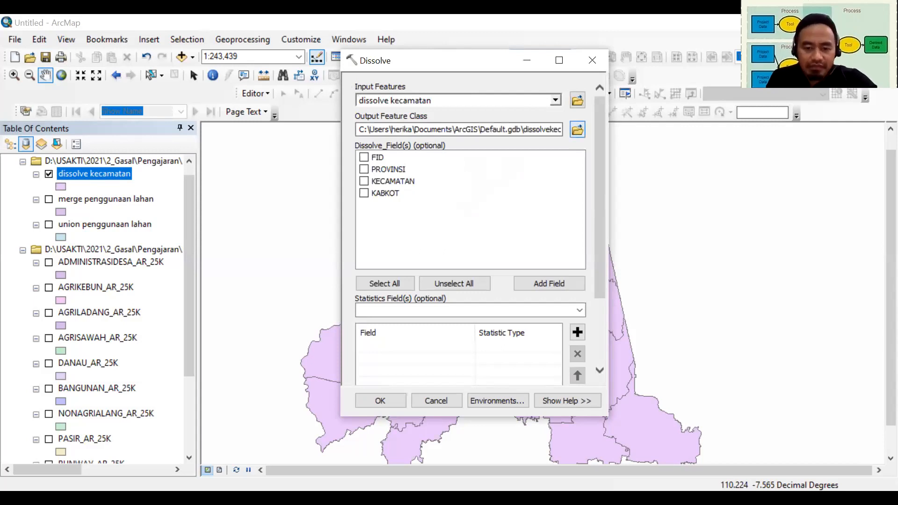
left_click(577, 129)
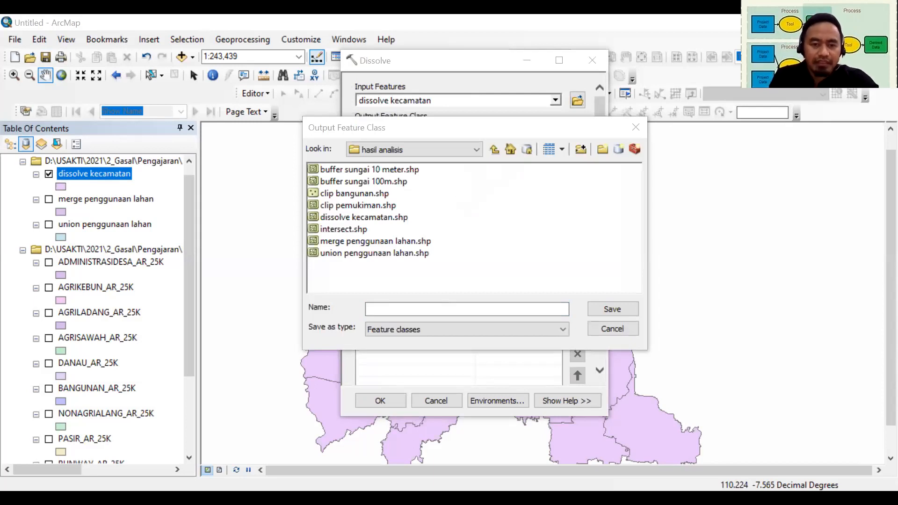
left_click(383, 312)
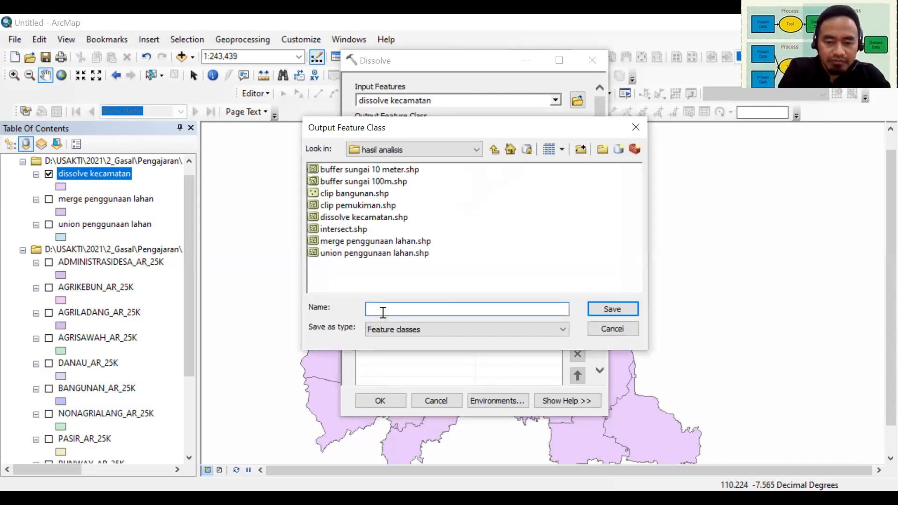
type("dissol")
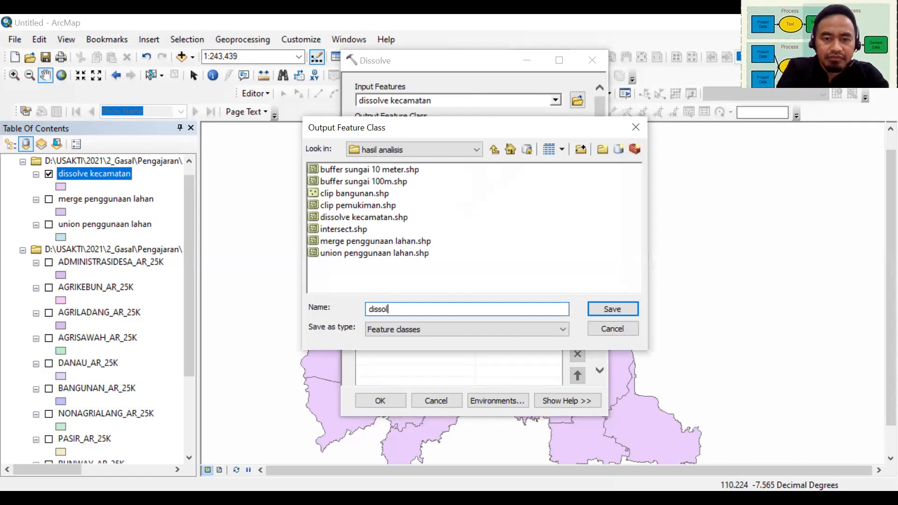
type("ve")
type(" ka")
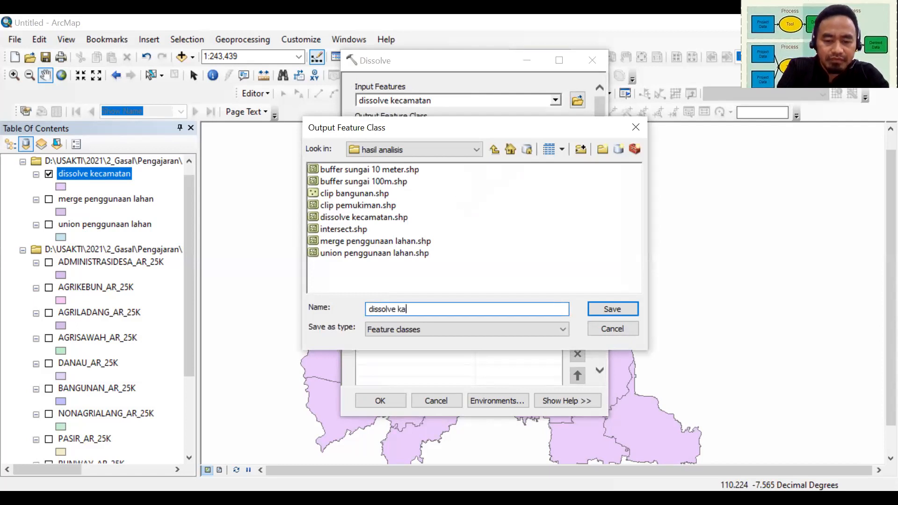
type("b")
type("kot")
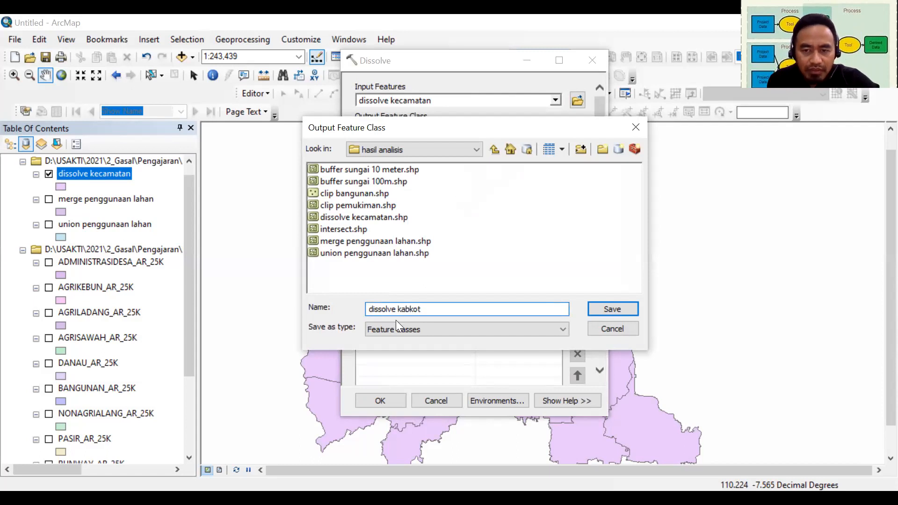
left_click(612, 309)
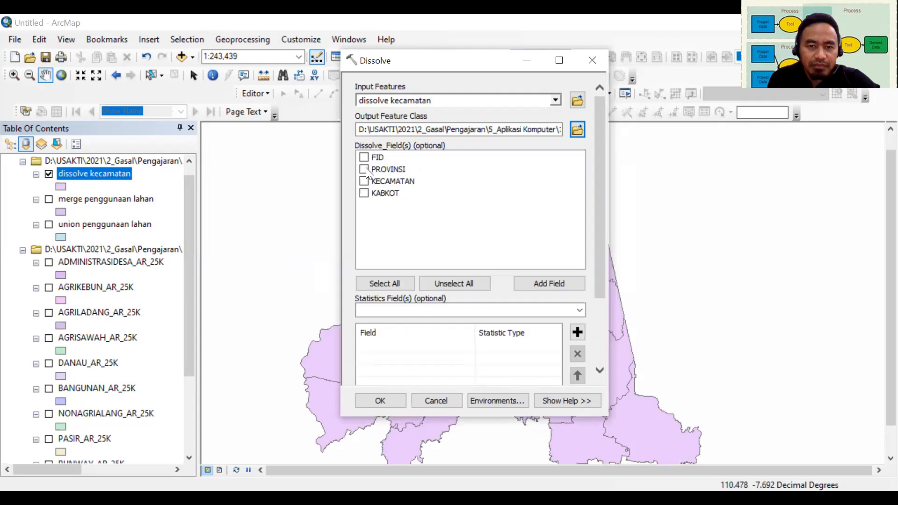
left_click(378, 192)
left_click(396, 168)
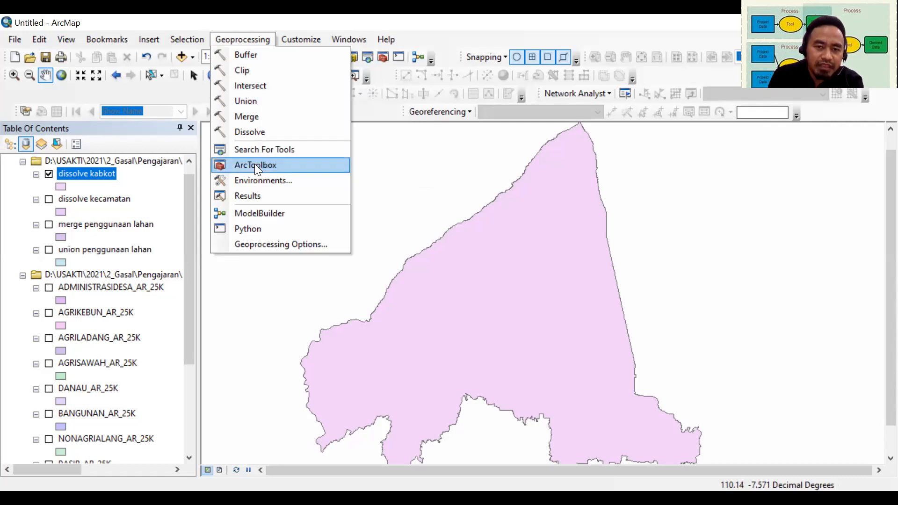
Open the Symmetrical Difference tool from ArcToolbox and examine its help description and input and output illustration
key("Return")
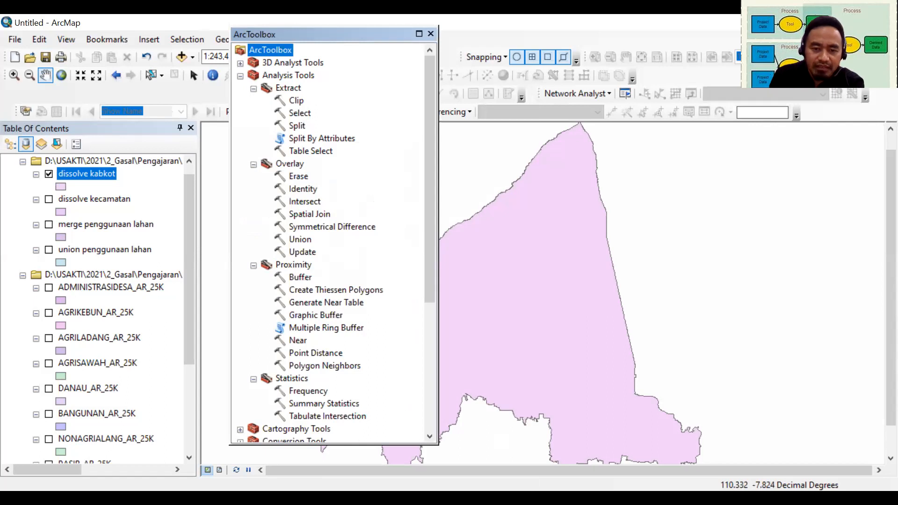
key("alt+Tab")
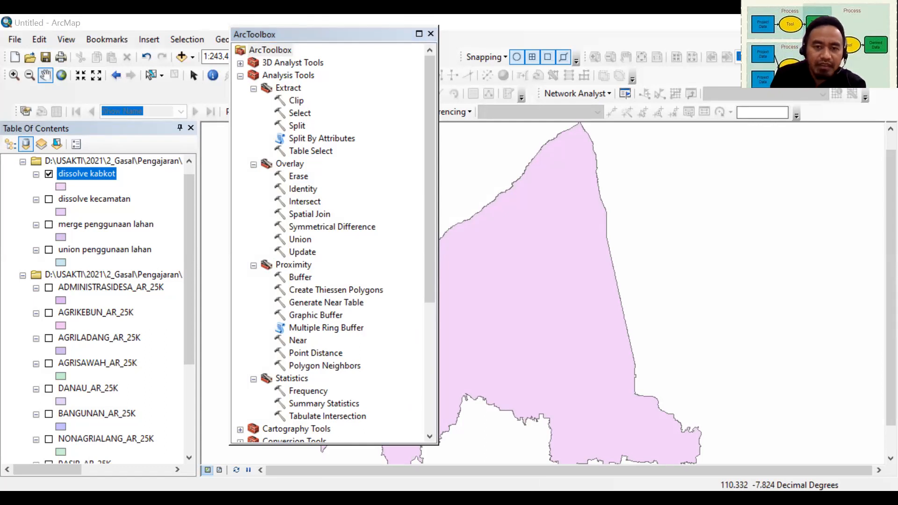
left_click(317, 225)
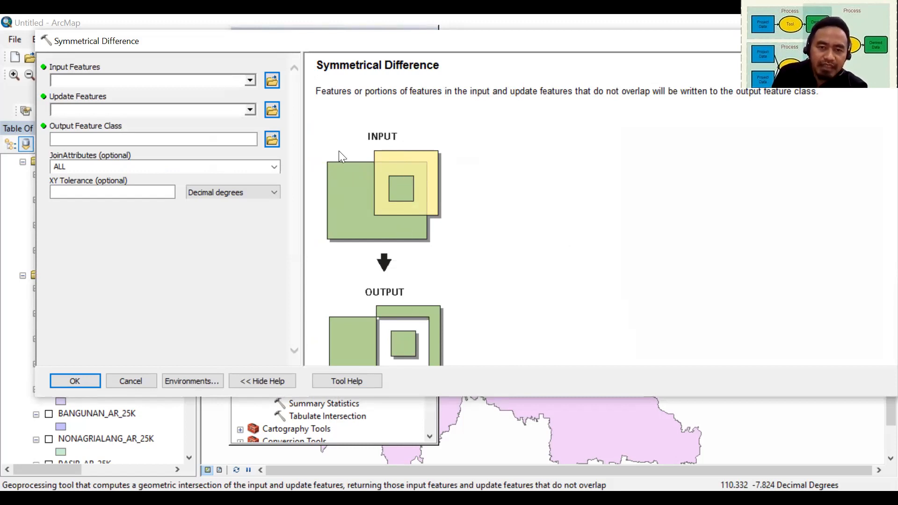
scroll(430, 157, "down", 2)
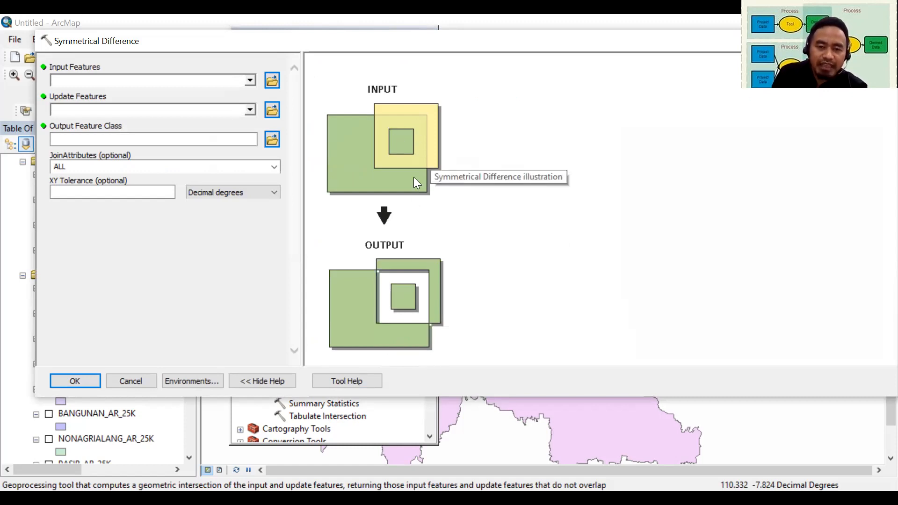
scroll(392, 181, "up", 2)
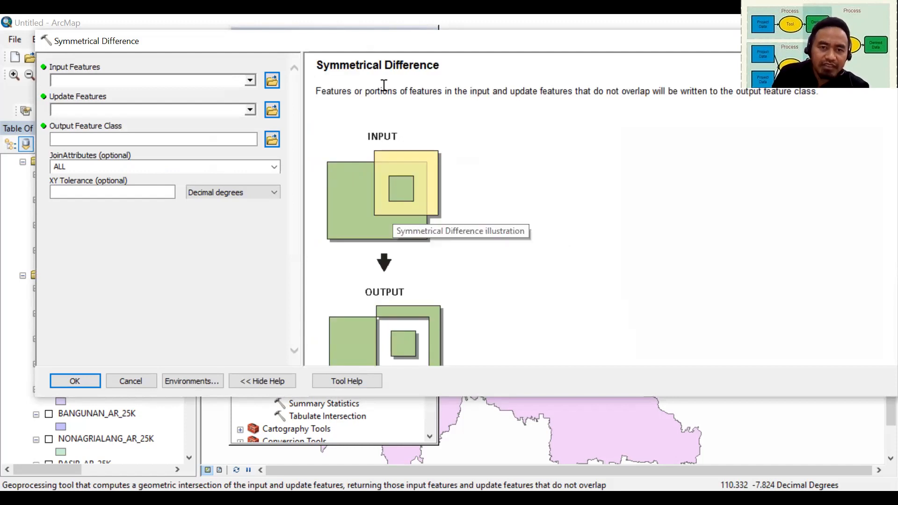
scroll(393, 157, "down", 2)
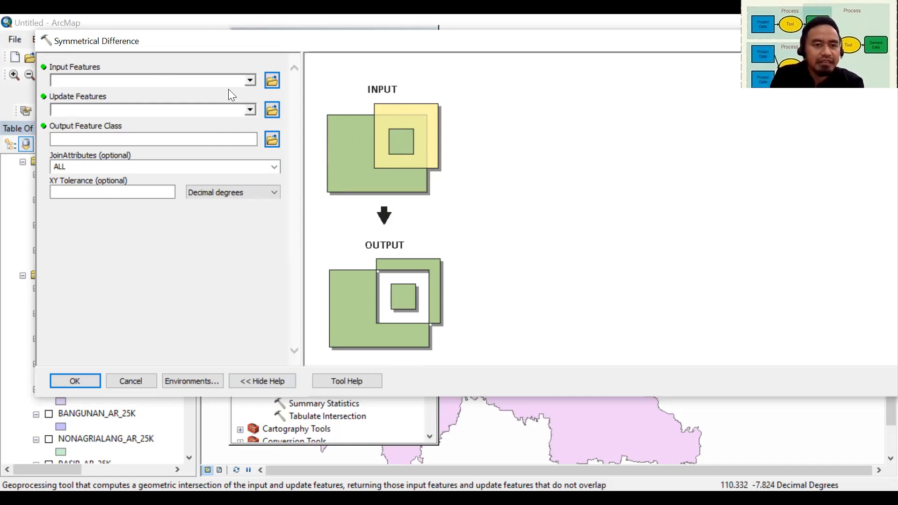
Set dissolve kabkot as the input features and PEMUKIMAN_AR_25K as the update features for Symmetrical Difference
left_click(229, 87)
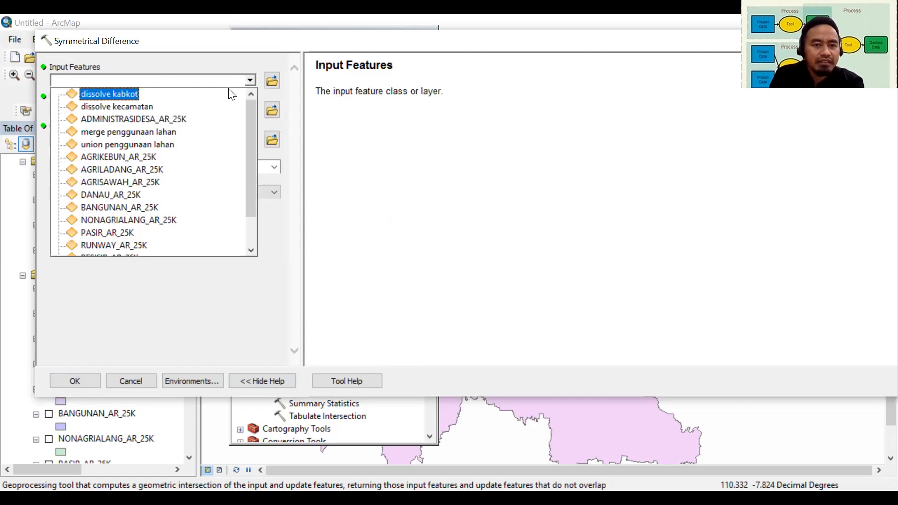
key("Down")
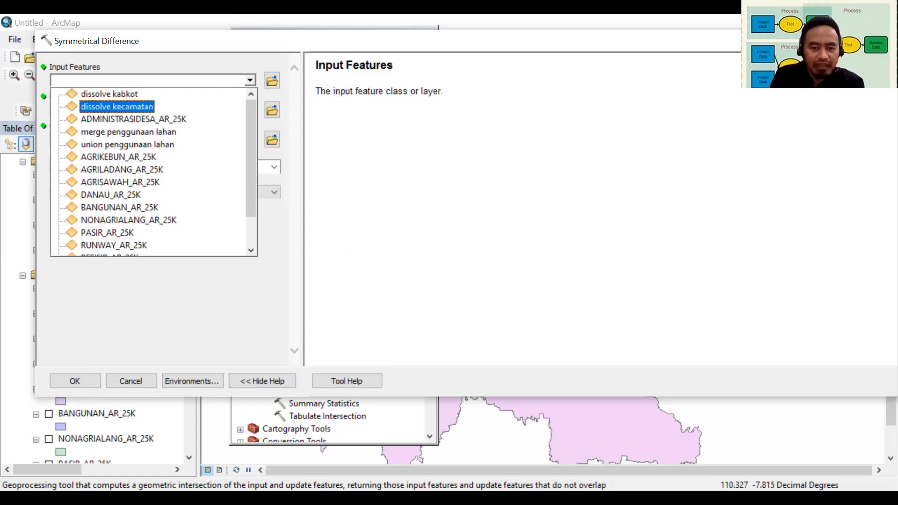
left_click(117, 106)
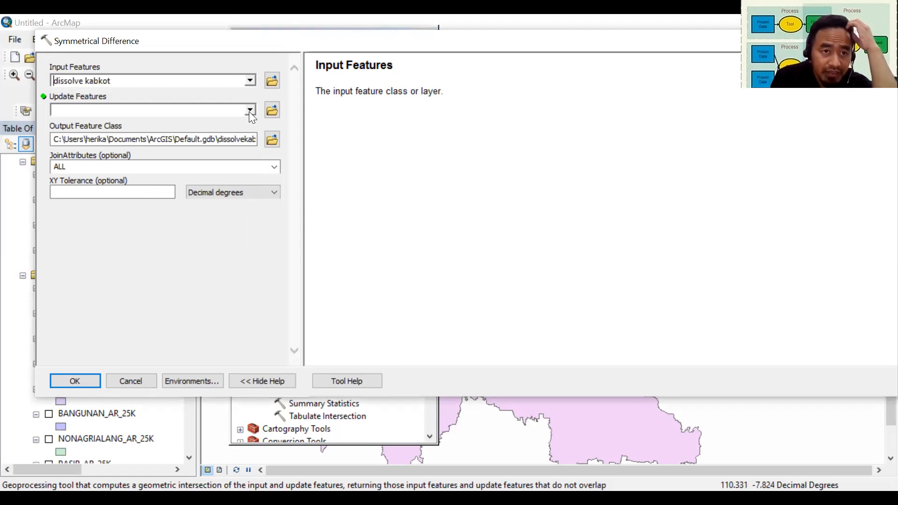
left_click(250, 110)
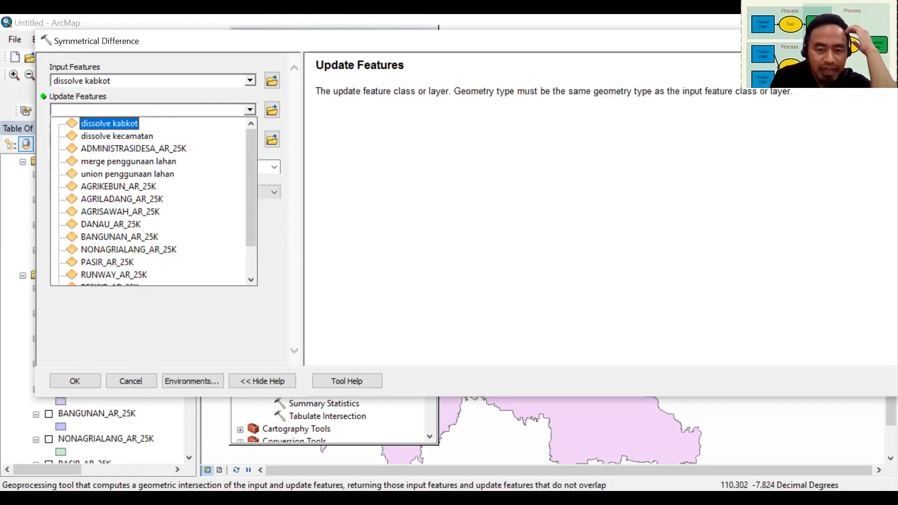
left_click(117, 136)
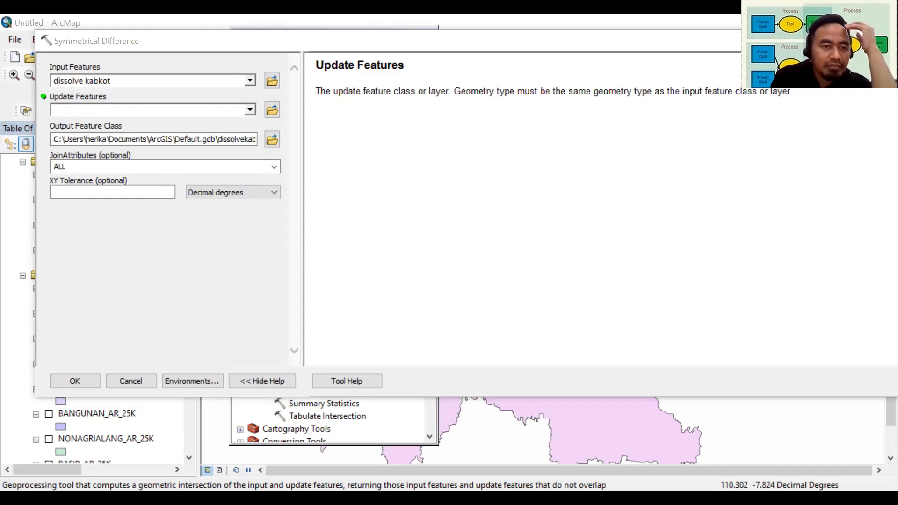
left_click(232, 110)
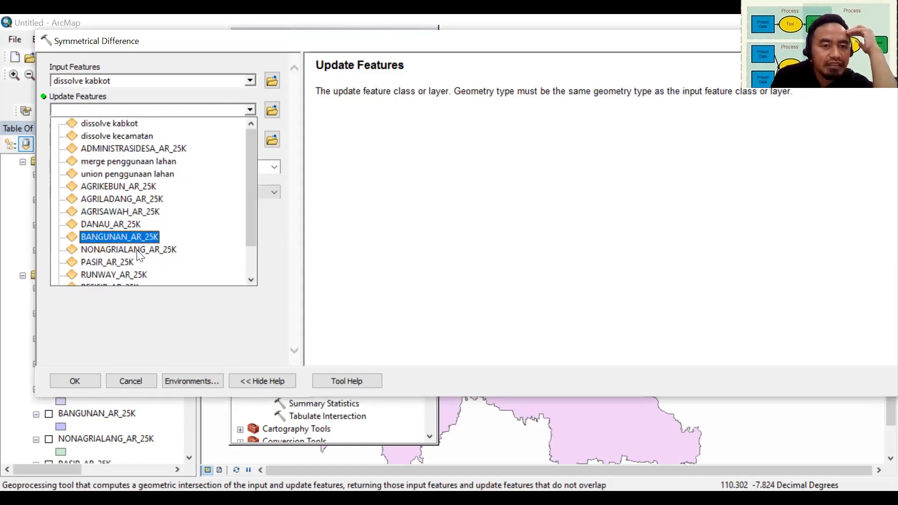
scroll(131, 277, "down", 1)
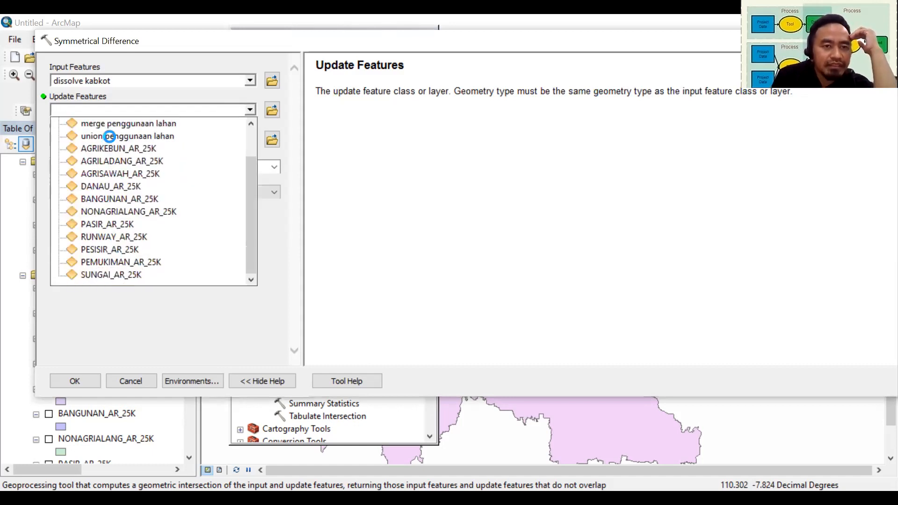
Name the output feature class symmentrical difference area non pemukiman in the hasil analisis folder
left_click(272, 140)
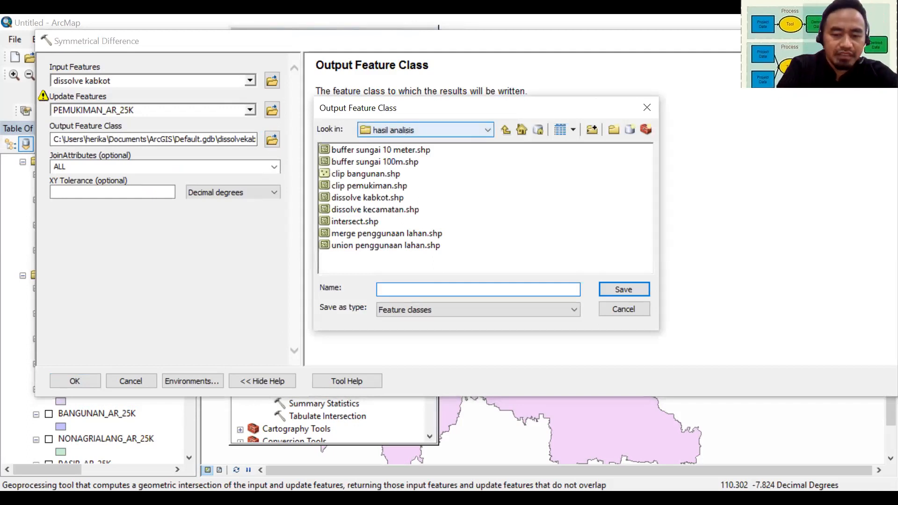
type("sy")
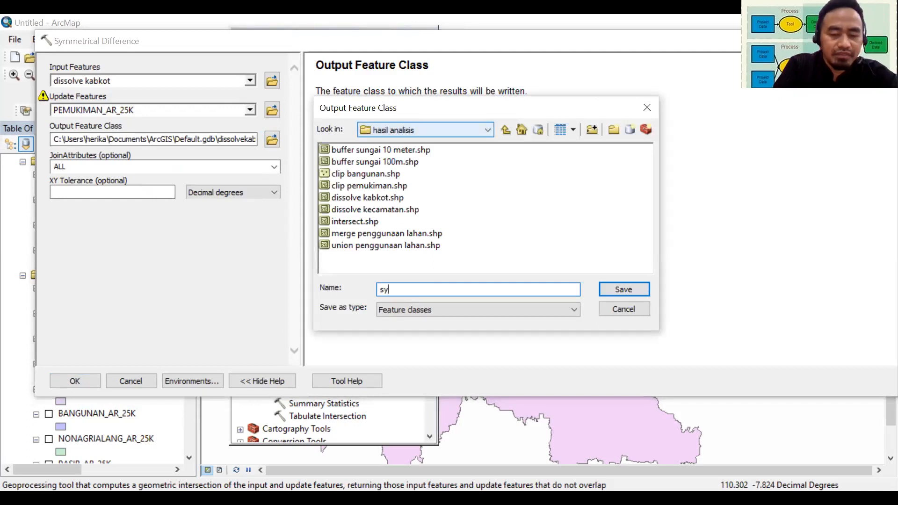
type("mment")
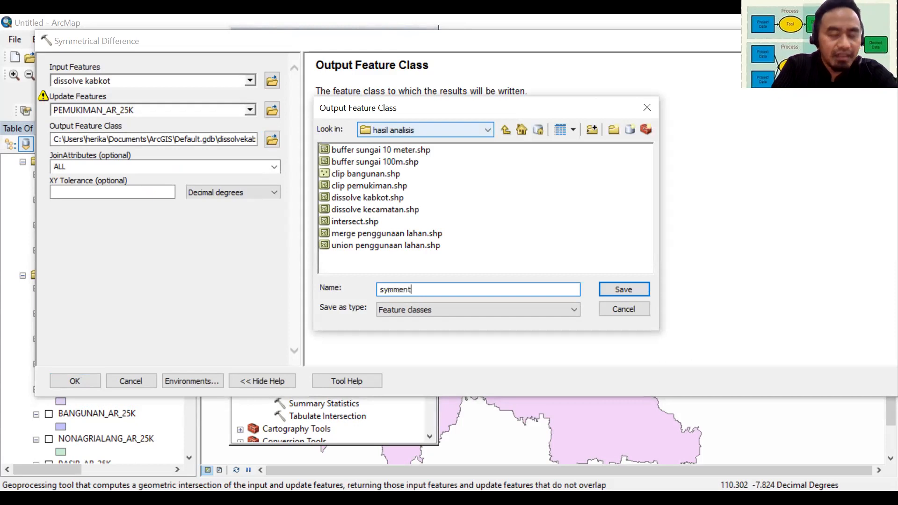
type("ric")
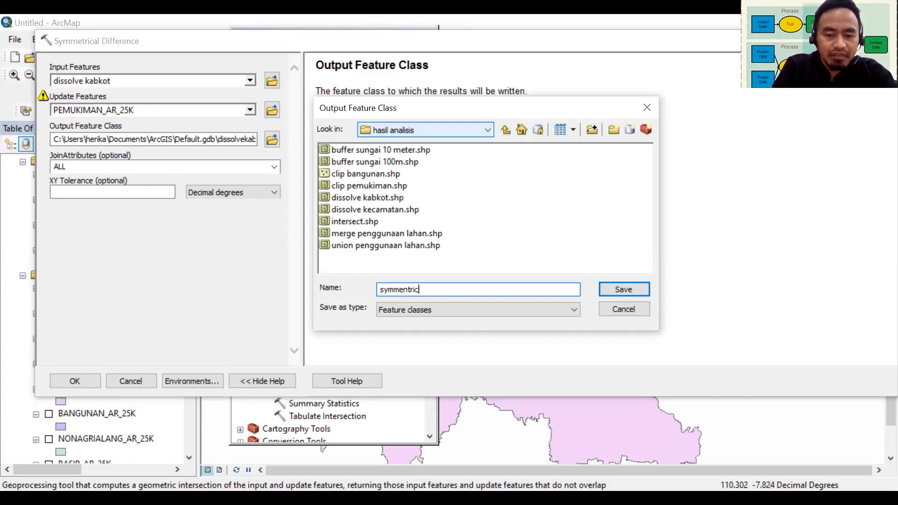
type("al di")
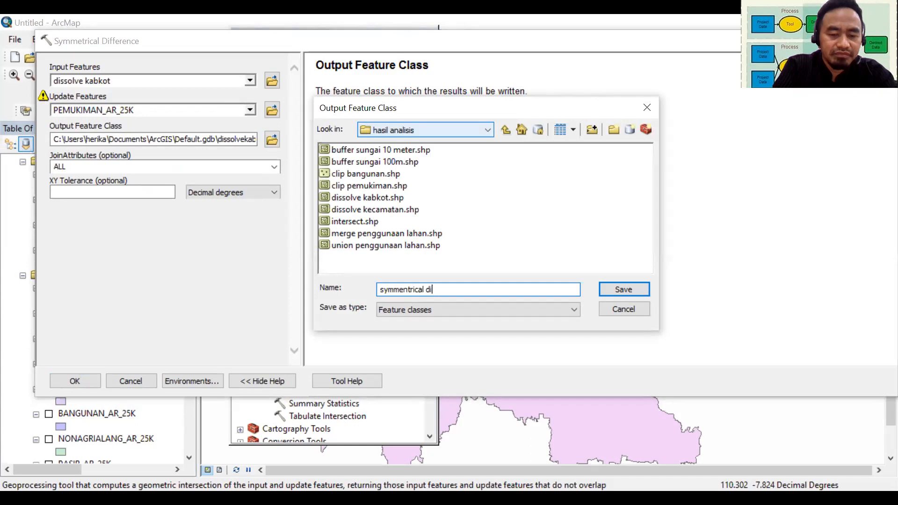
type("ffere")
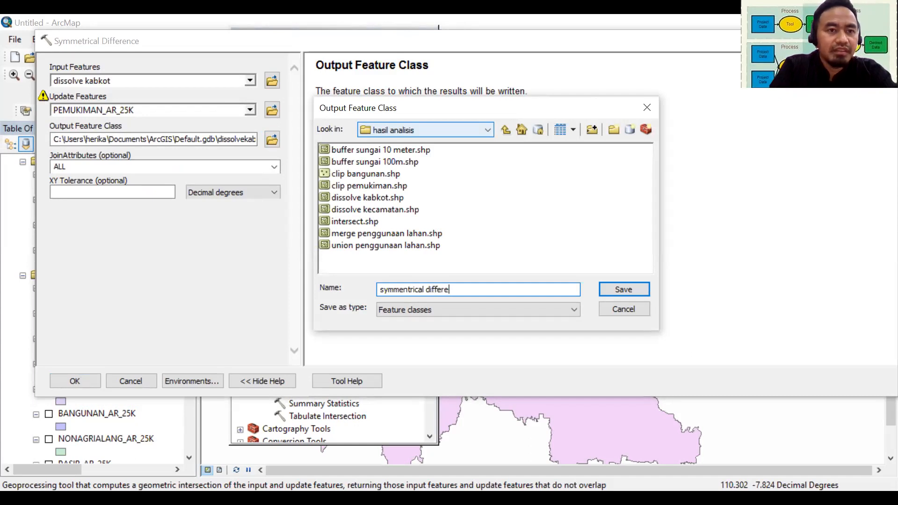
type("nce")
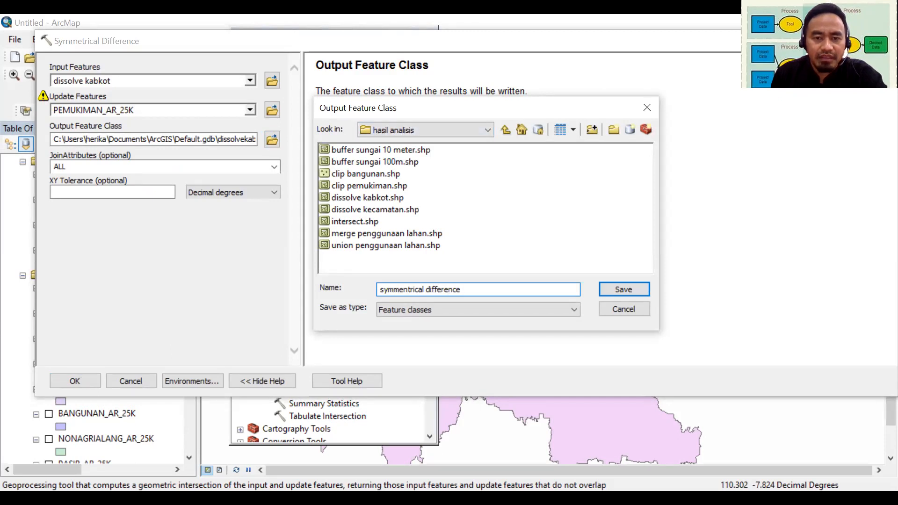
key("Return")
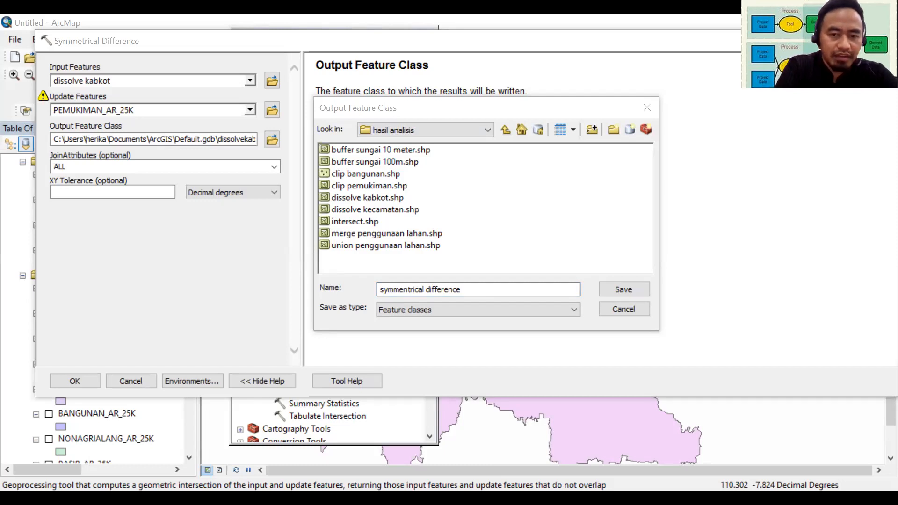
type("area non ")
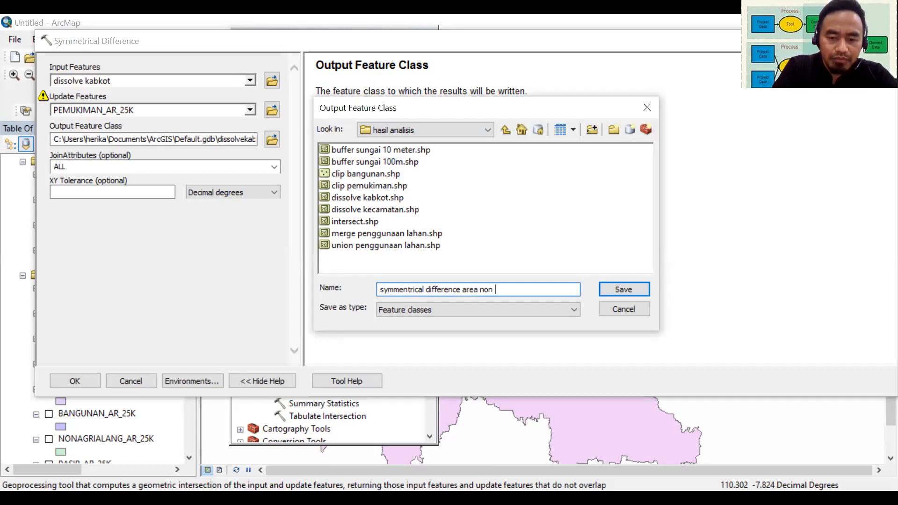
type("pemukiman")
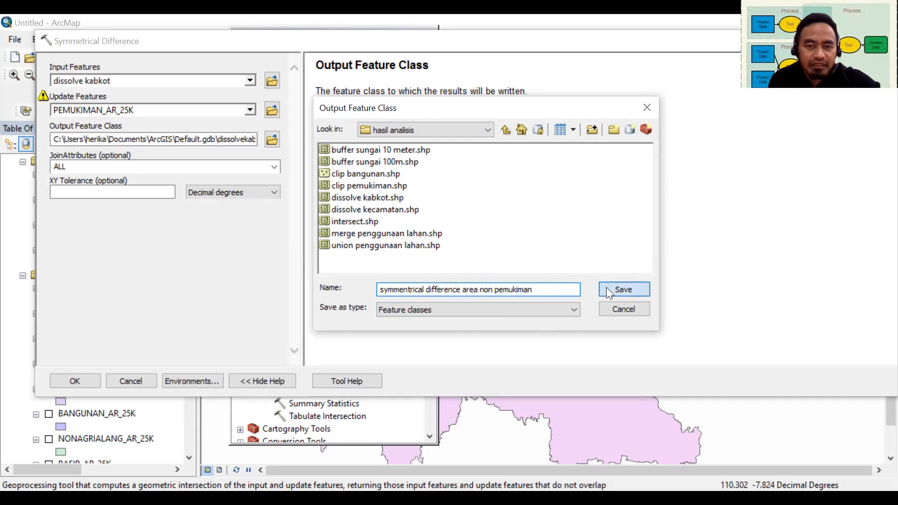
key("Return")
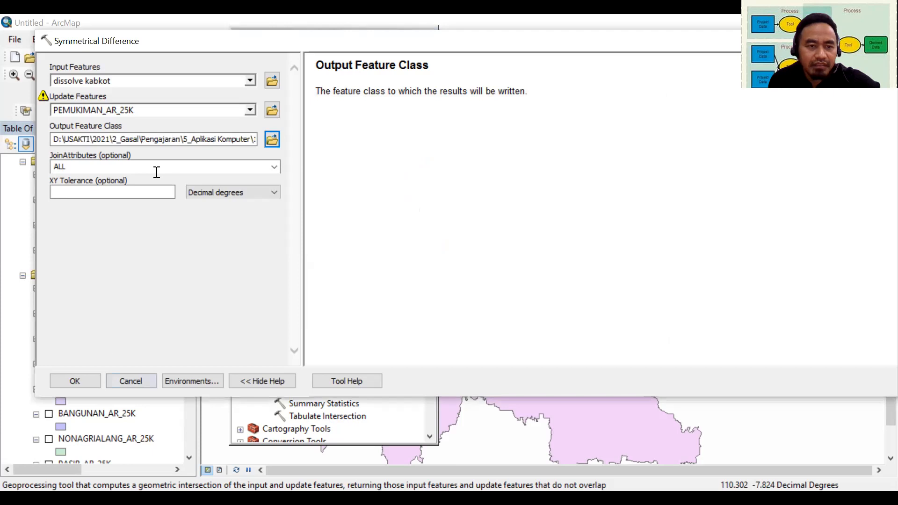
Run the symmetrical difference and move the ArcToolbox window aside to inspect the output on the map
left_click(95, 381)
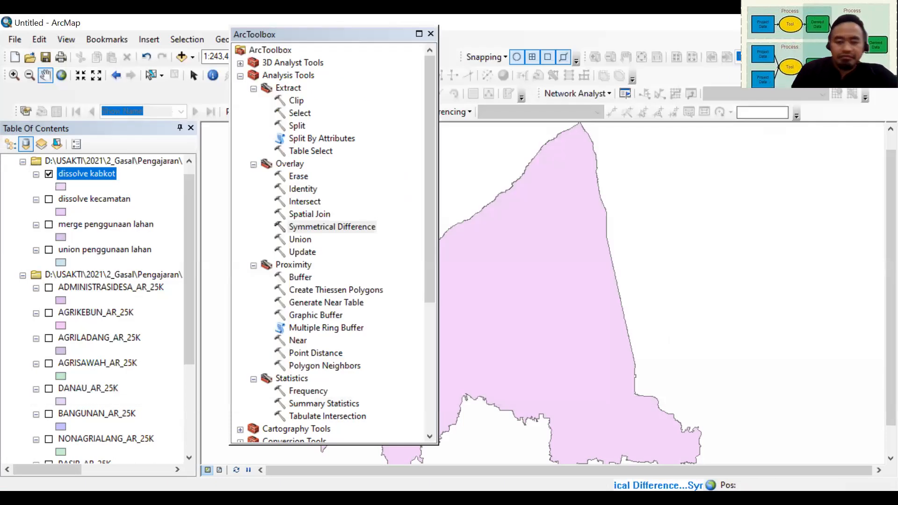
left_click_drag(348, 35, 752, 45)
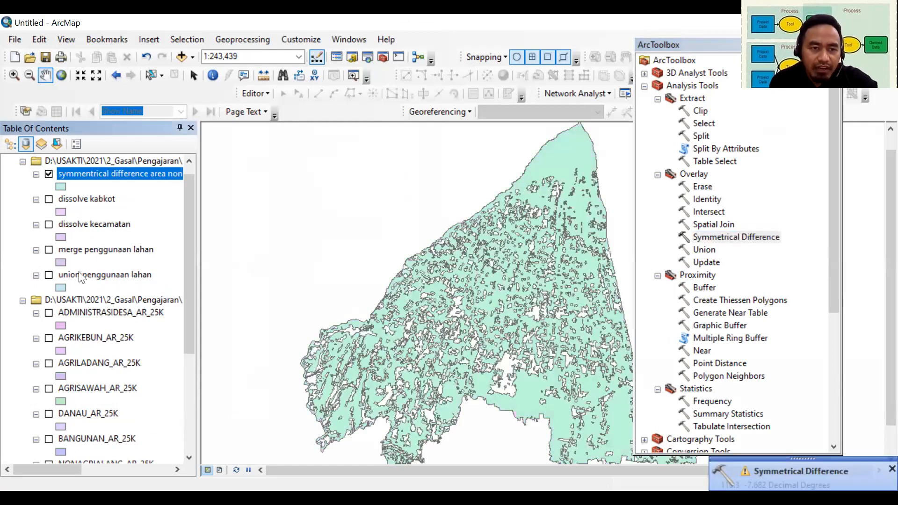
scroll(91, 350, "down", 5)
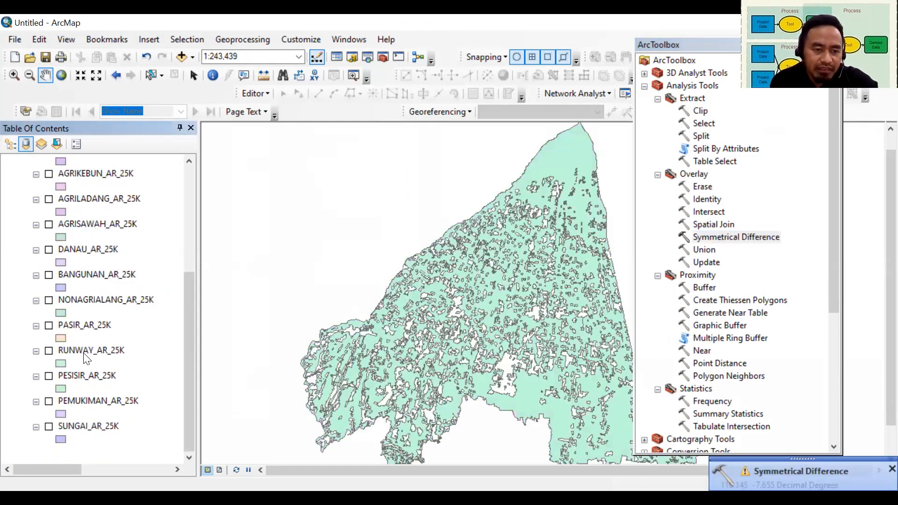
Open the Erase tool from the Overlay toolset and examine its help description and input, erase feature and output illustration
scroll(85, 358, "up", 5)
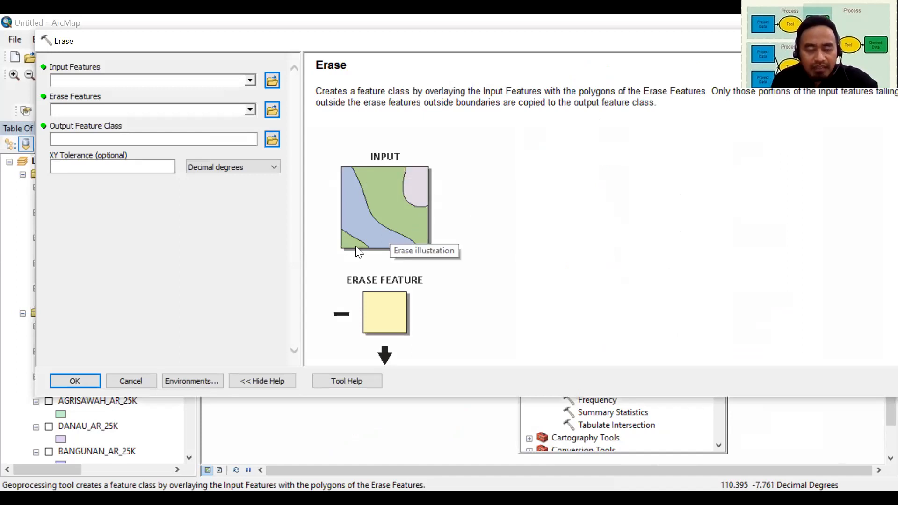
scroll(366, 191, "down", 2)
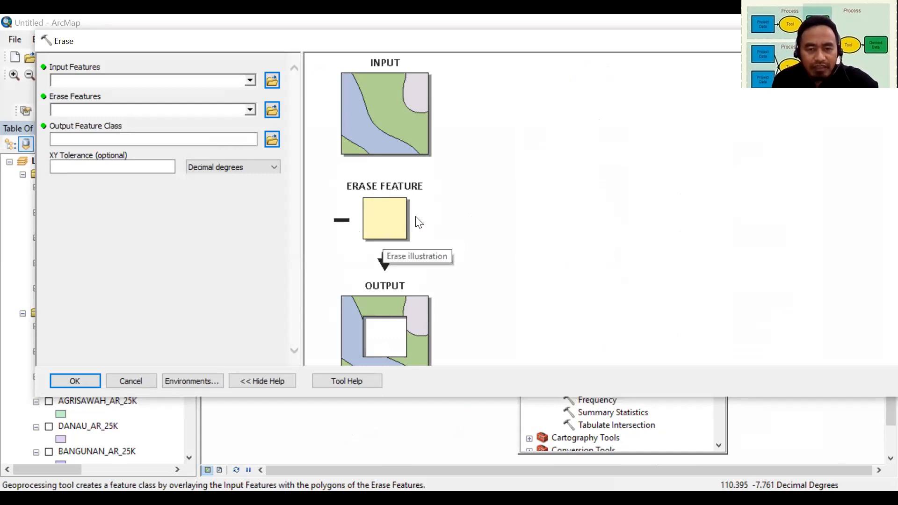
scroll(411, 285, "down", 1)
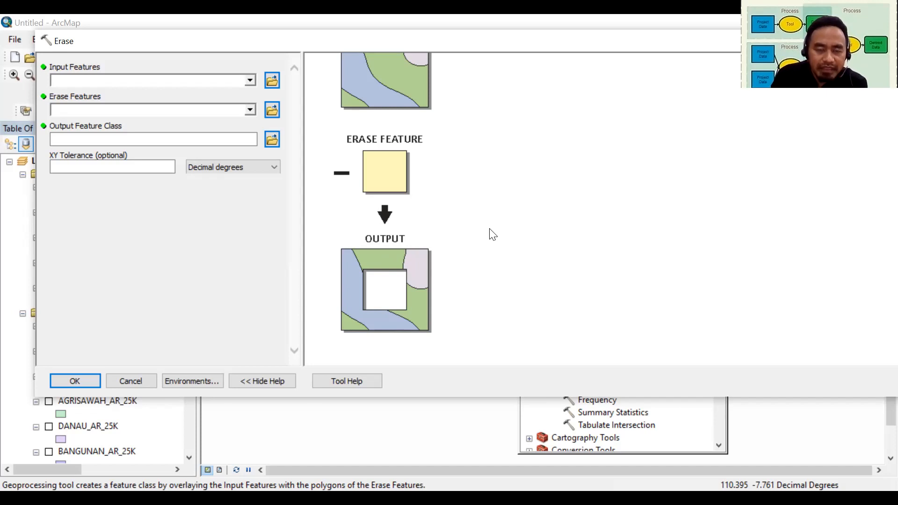
scroll(492, 234, "up", 1)
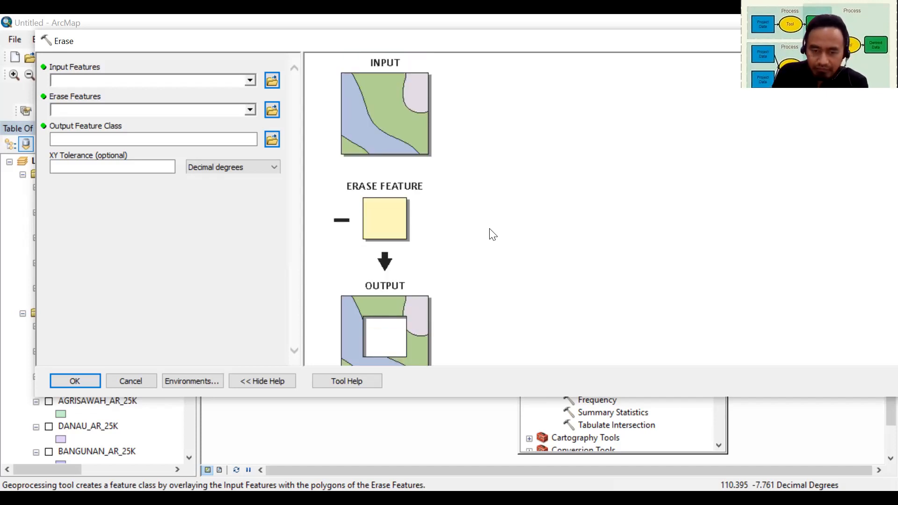
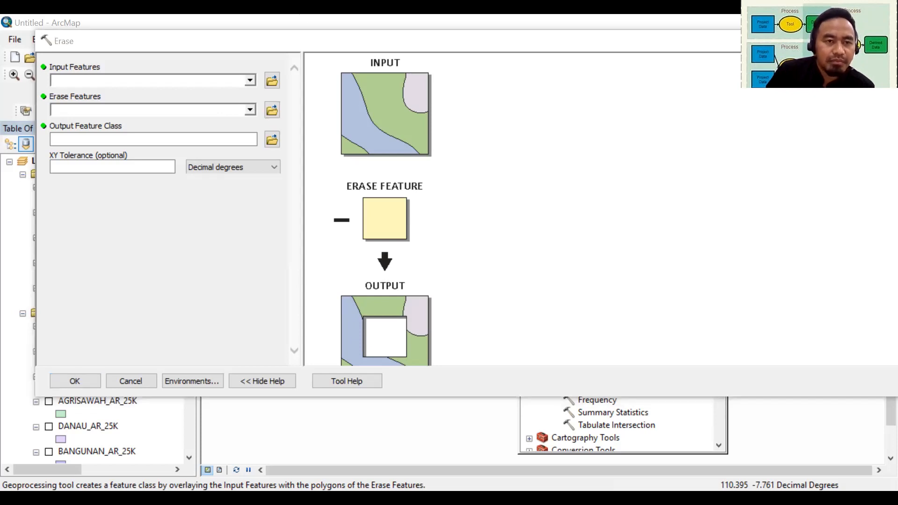
Set PEMUKIMAN_AR_25K as the Erase input features, hide the tool help and move the dialog clear of the layer list
left_click(250, 82)
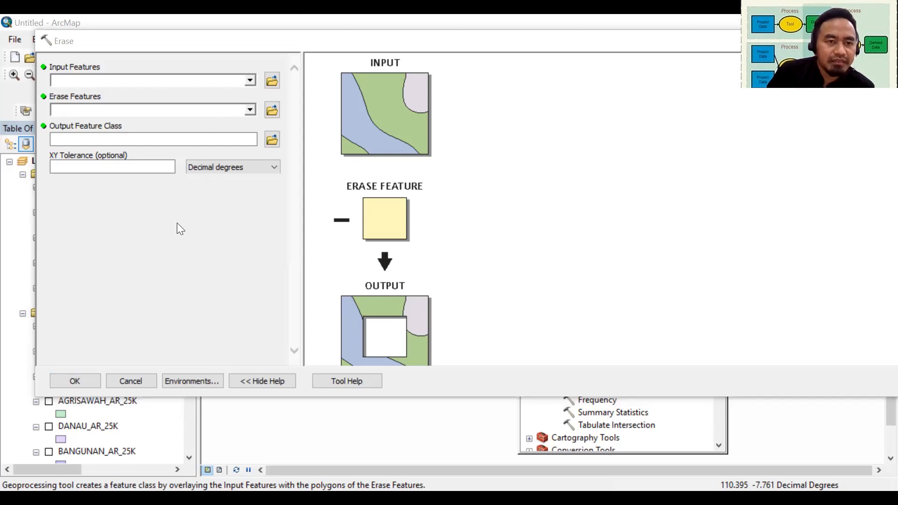
scroll(177, 232, "down", 2)
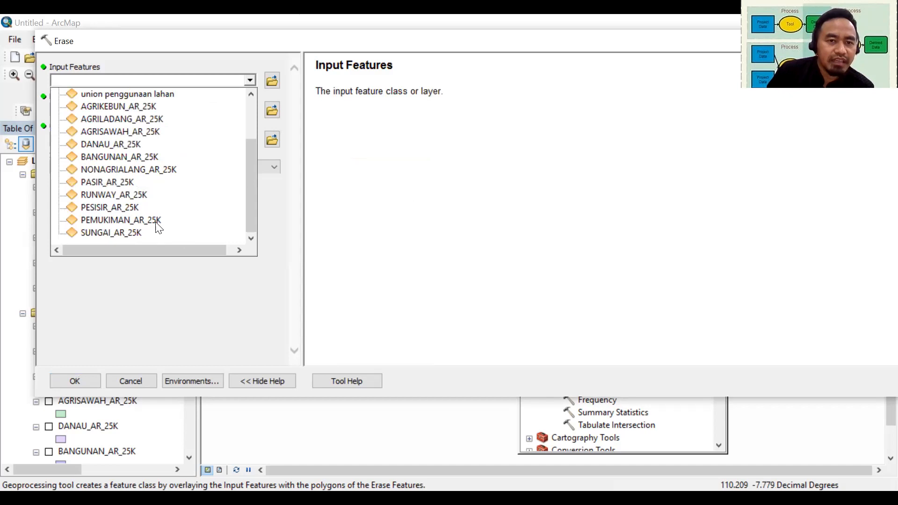
left_click(273, 383)
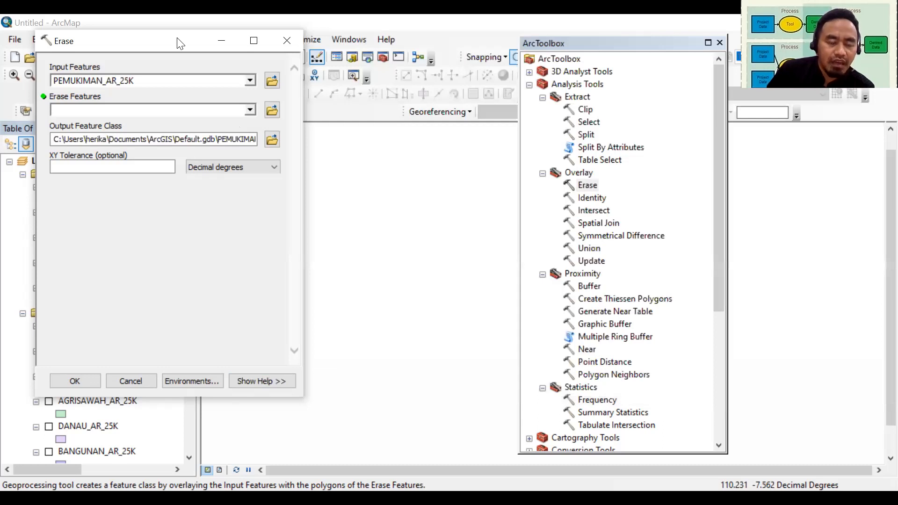
left_click_drag(193, 41, 603, 103)
Add the AREA CLIP.shp shapefile from the DATA folder to the map
left_click(181, 57)
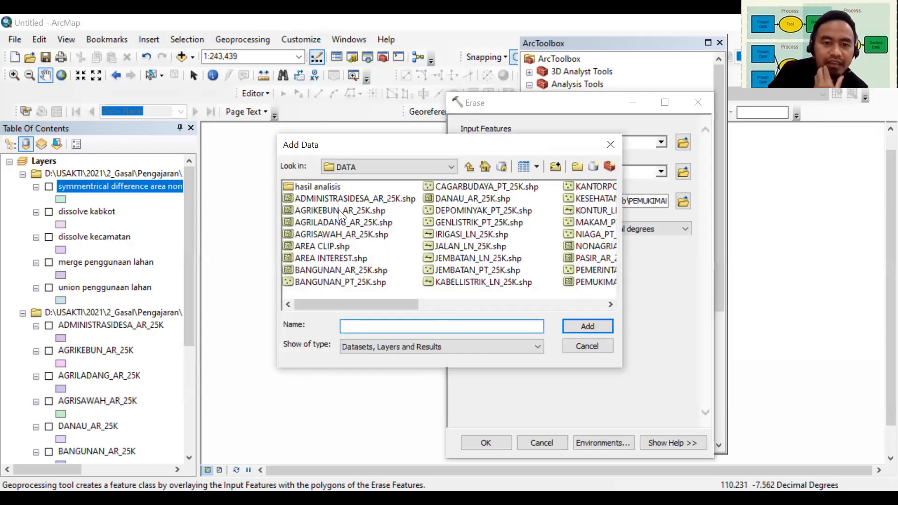
left_click(322, 246)
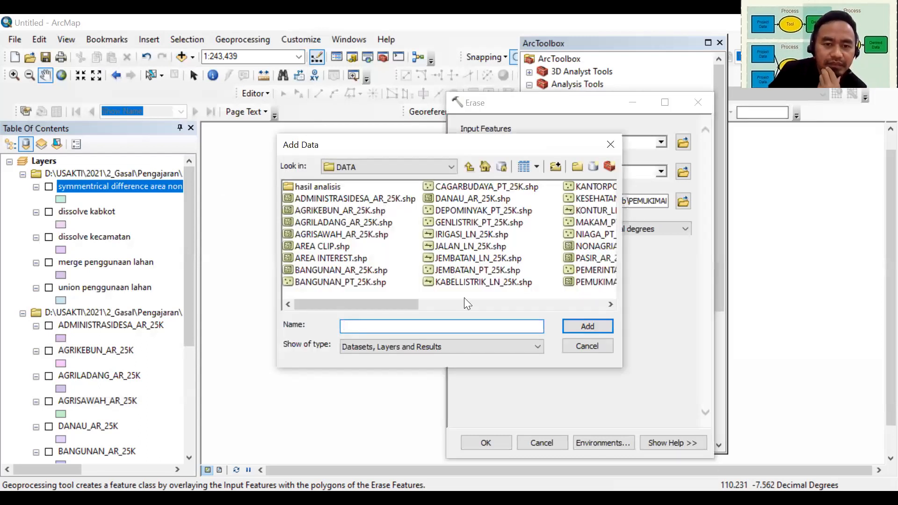
left_click(594, 325)
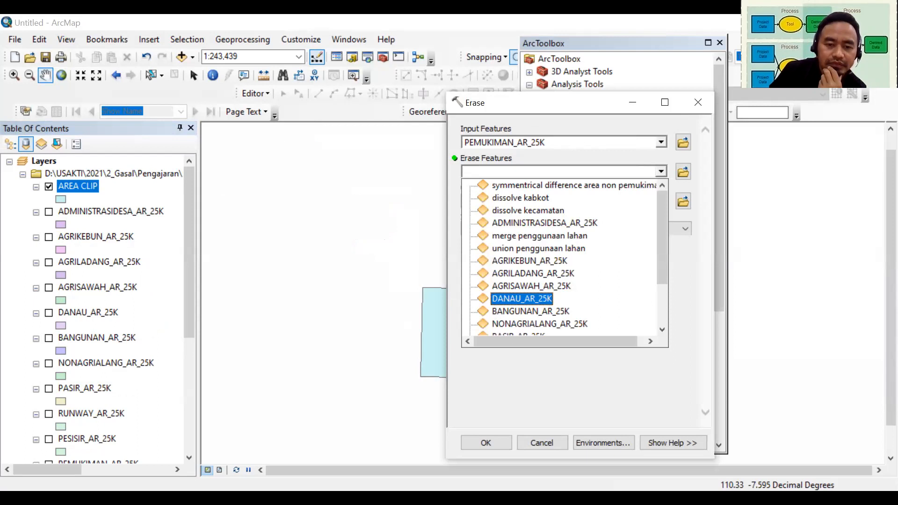
Set AREA CLIP as the erase features and name the output feature class erase pemukiman in the hasil analisis folder
mouse_move(87, 192)
left_mouse_down()
mouse_move(439, 196)
mouse_move(535, 169)
left_mouse_up()
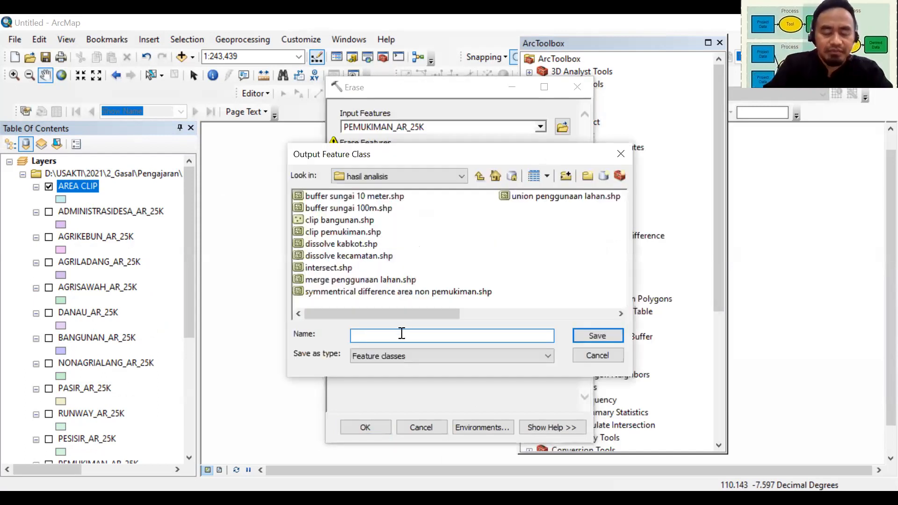
type("era")
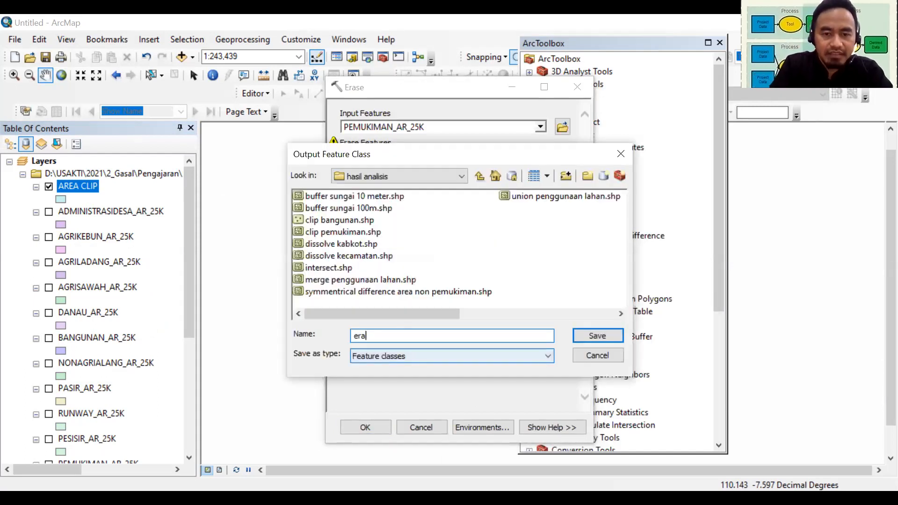
type("se")
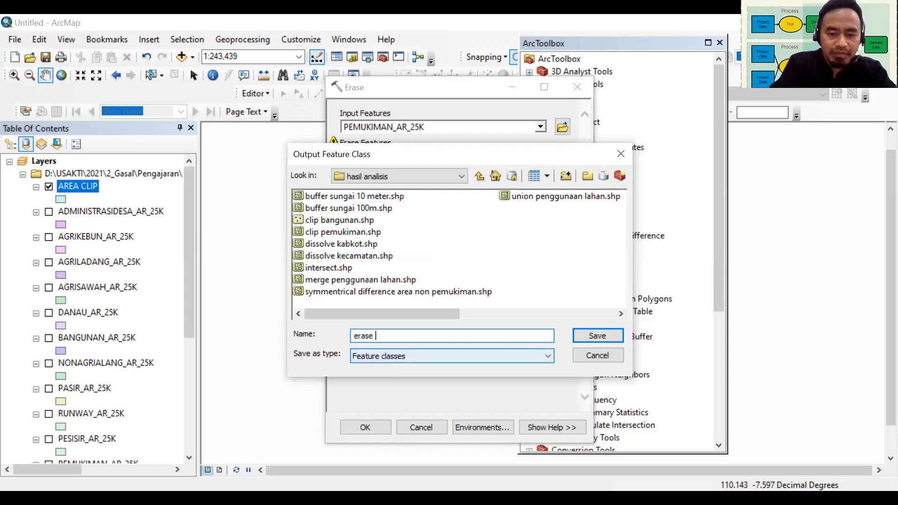
type(" pemukima")
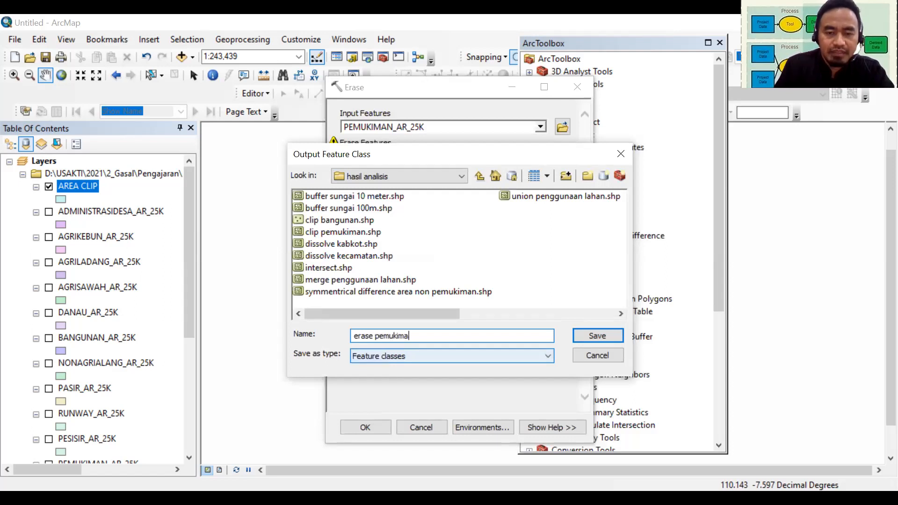
type("n")
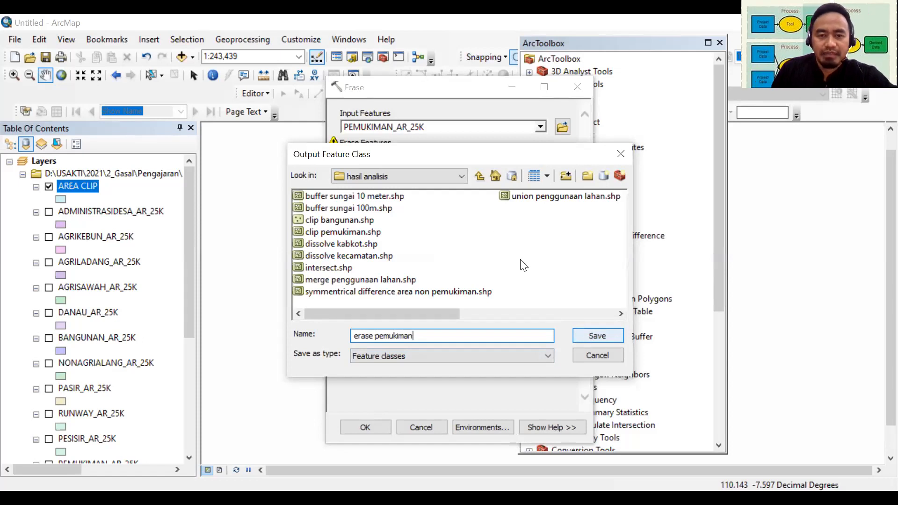
key("Return")
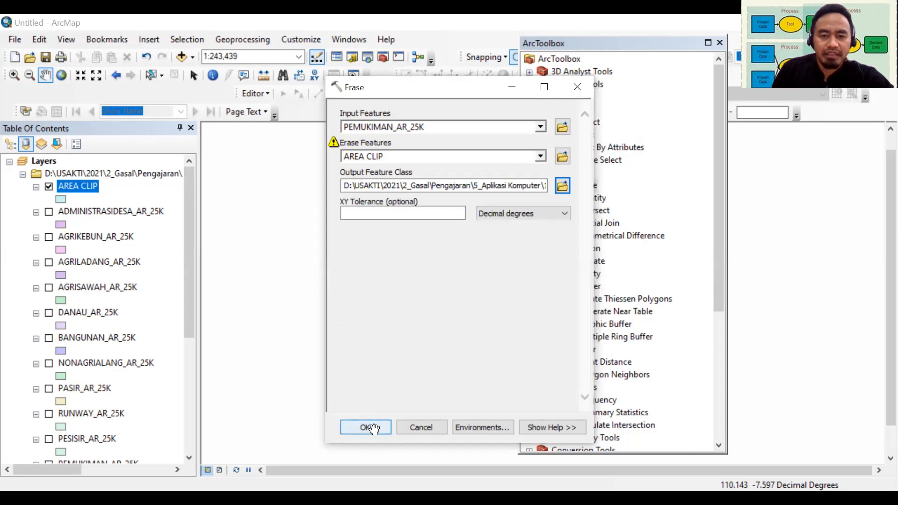
Run the erase and hide the AREA CLIP layer to inspect the output on the map
left_click(373, 429)
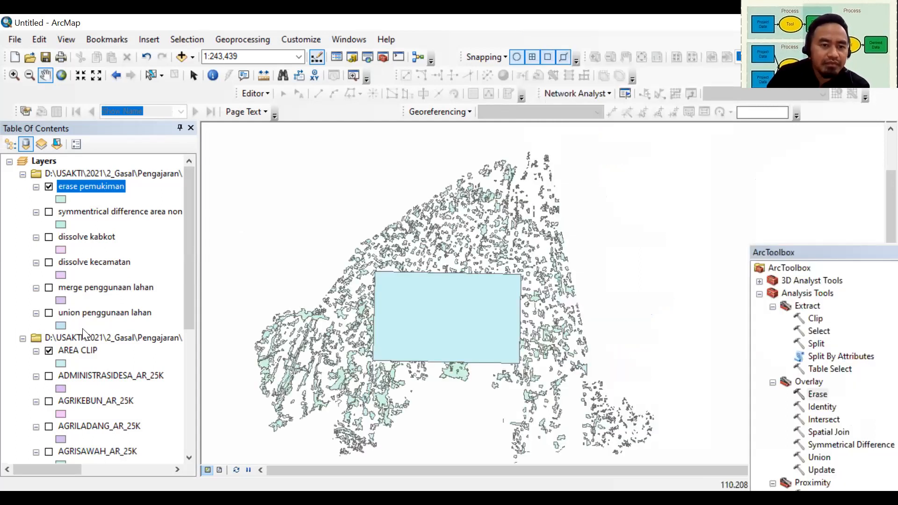
left_click(48, 351)
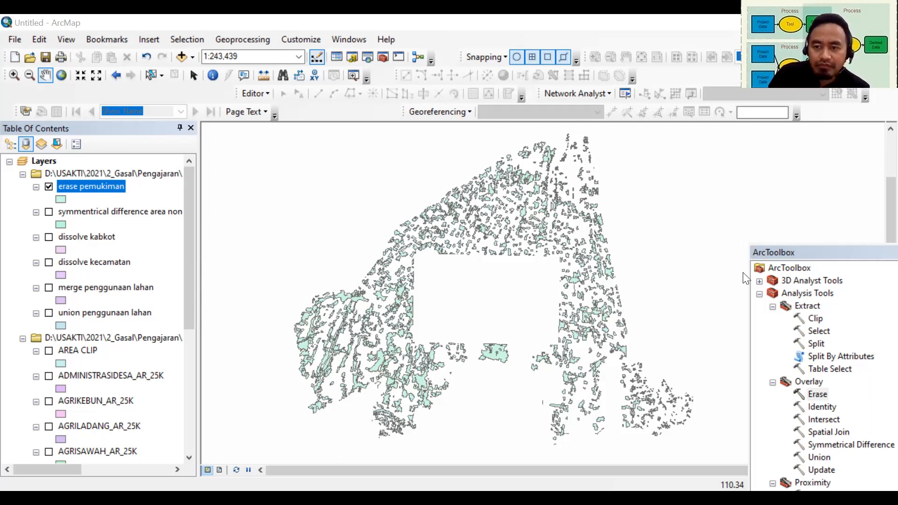
Open the Split tool from the Extract toolset and set PEMUKIMAN_AR_25K as its input features
left_click_drag(804, 253, 590, 276)
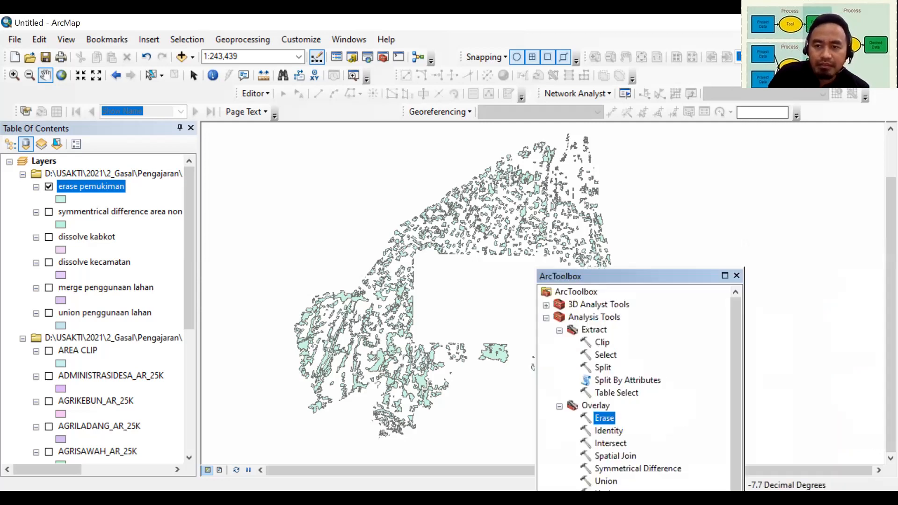
double_click(705, 143)
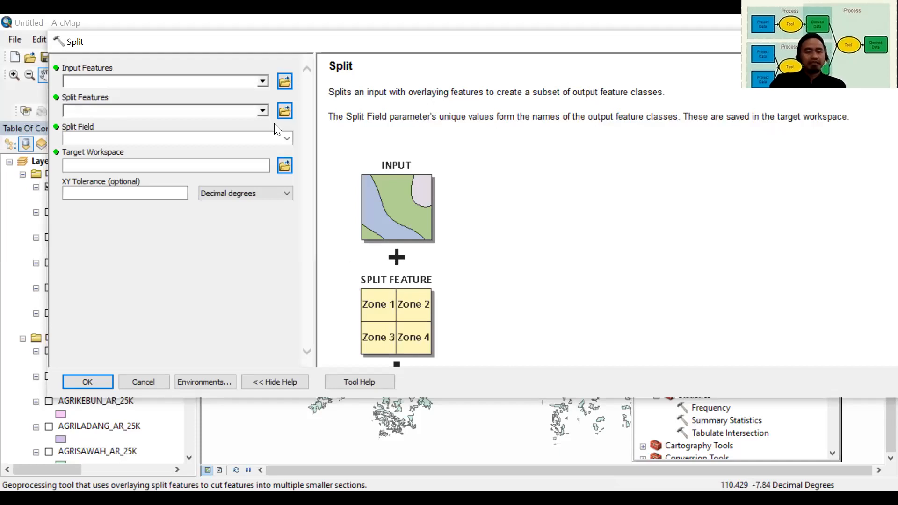
left_click(262, 81)
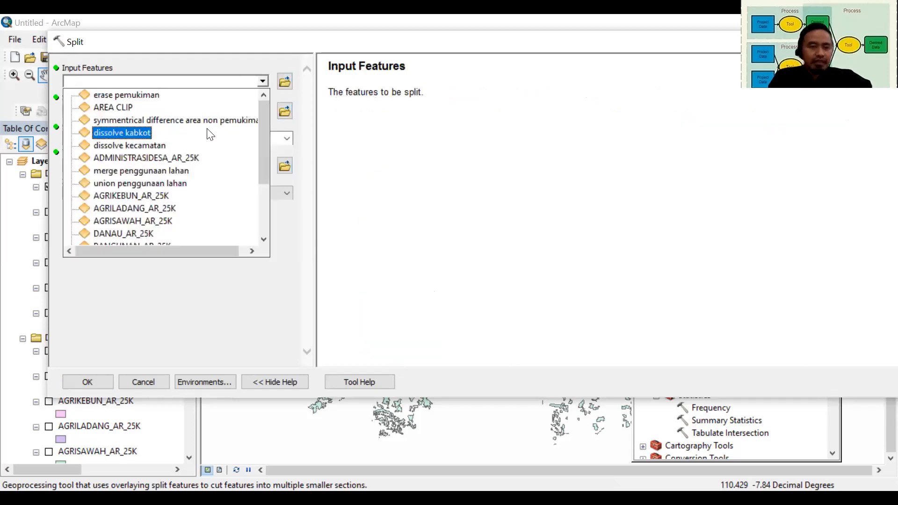
scroll(182, 185, "down", 2)
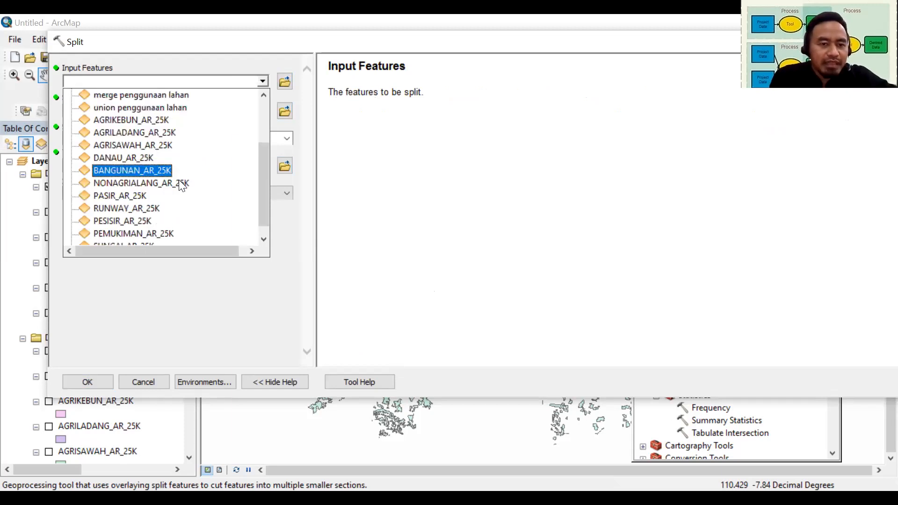
scroll(173, 222, "down", 1)
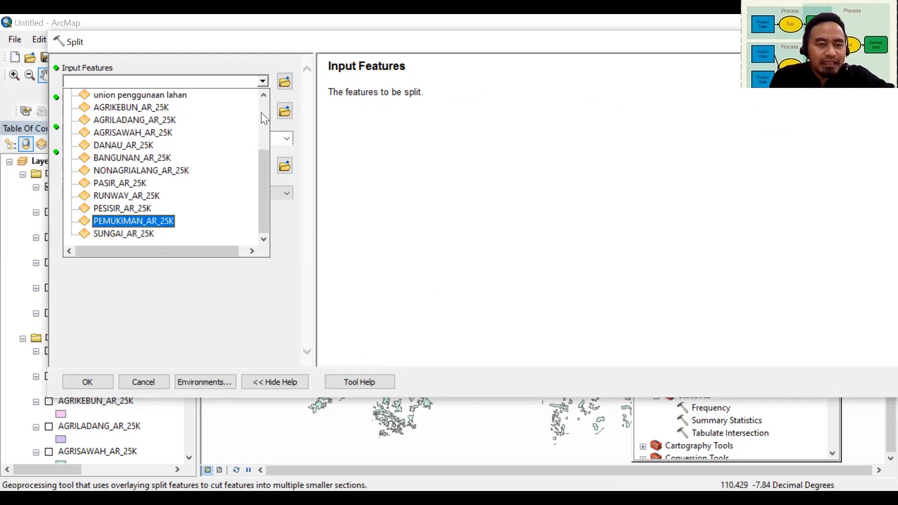
key("Return")
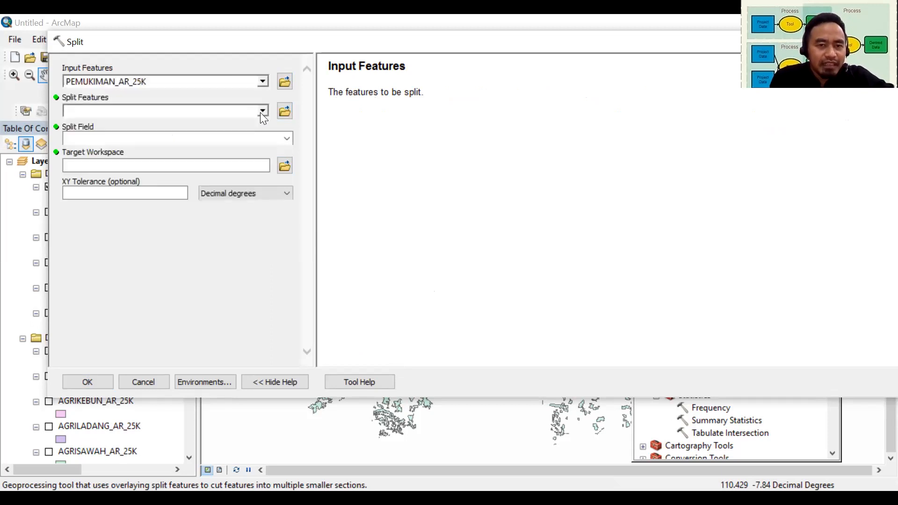
Set dissolve kecamatan as the split features and KECAMATAN as the split field
left_click(166, 174)
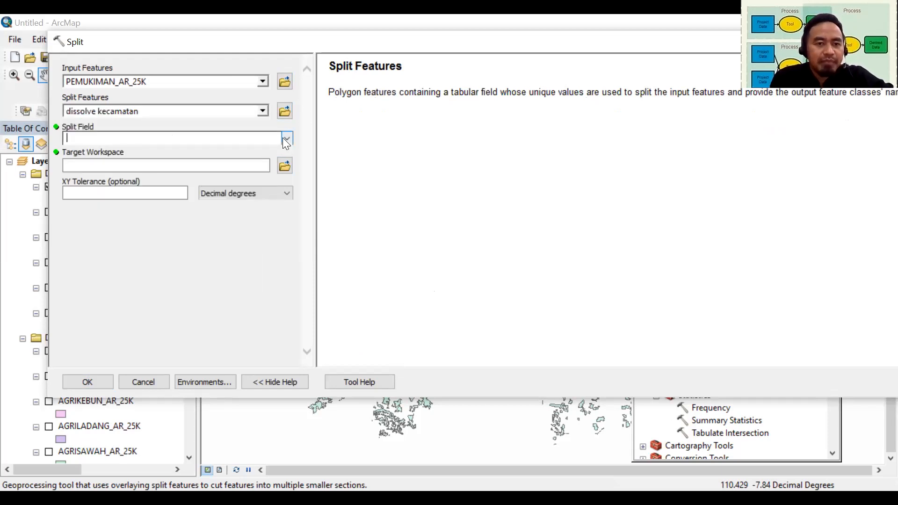
left_click(286, 140)
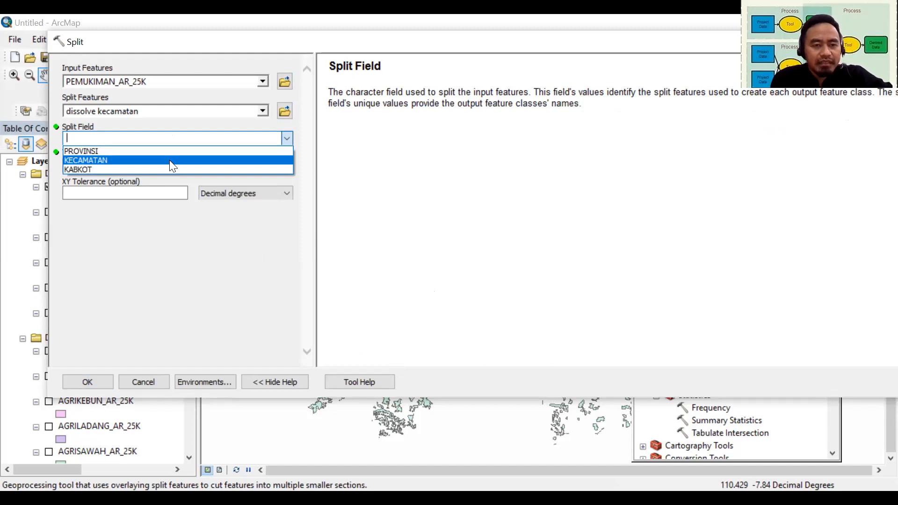
key("Escape")
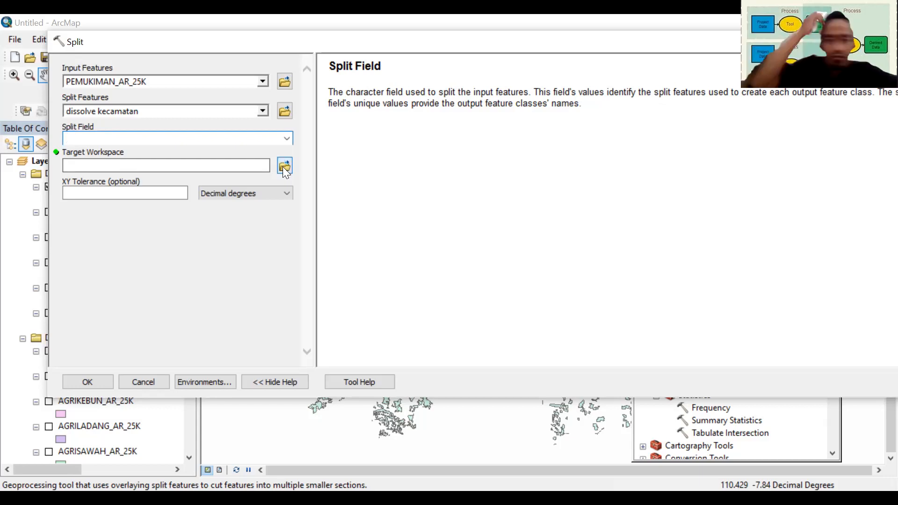
Create a folder named split inside hasil analisis, use it as the target workspace and run the split
left_click(283, 167)
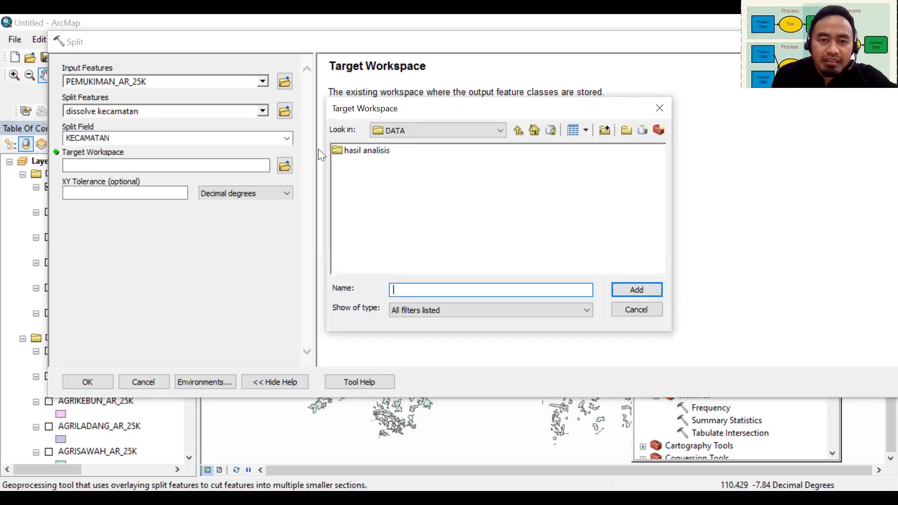
double_click(356, 154)
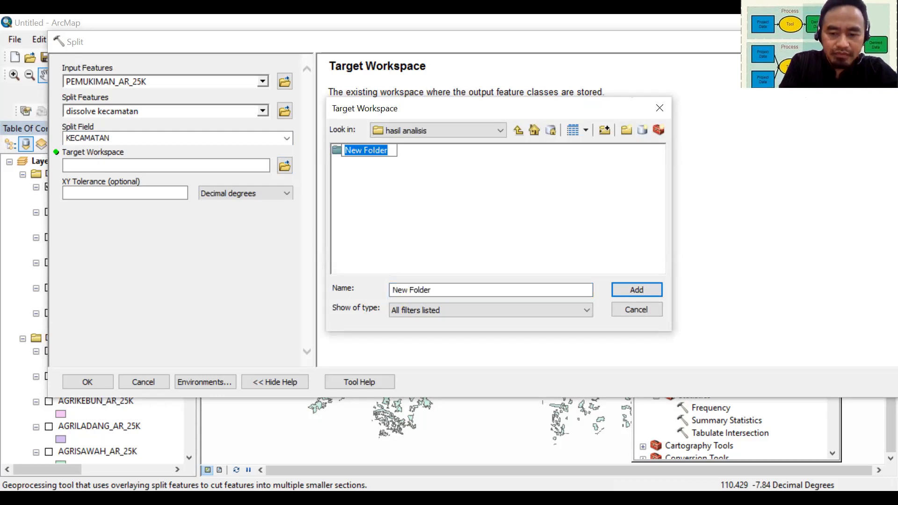
type("split")
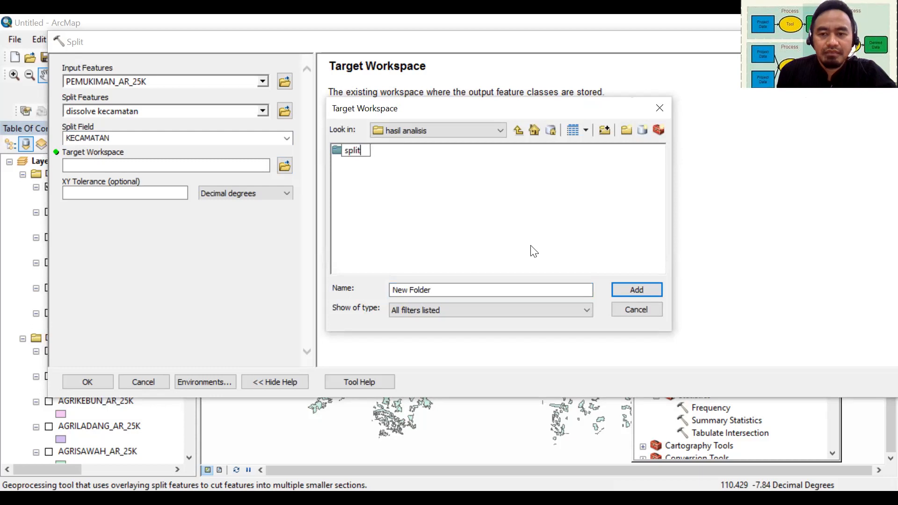
left_click(534, 251)
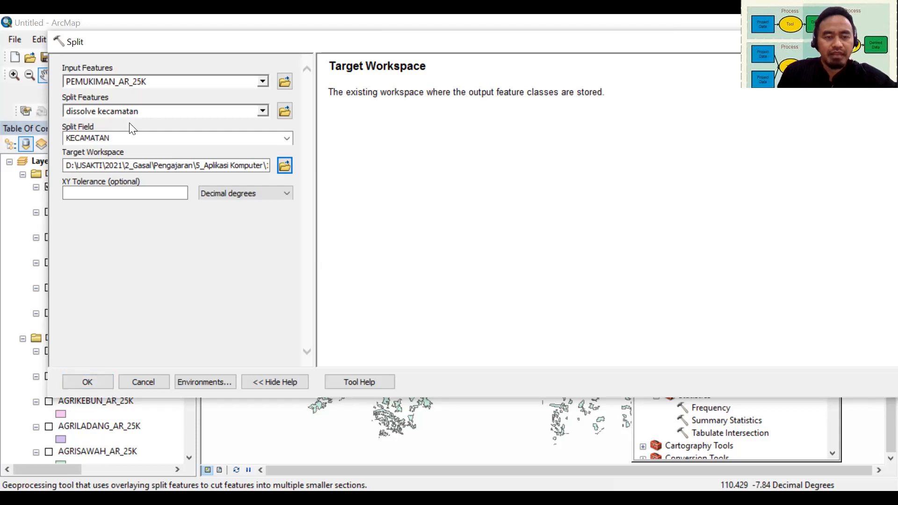
left_click(83, 382)
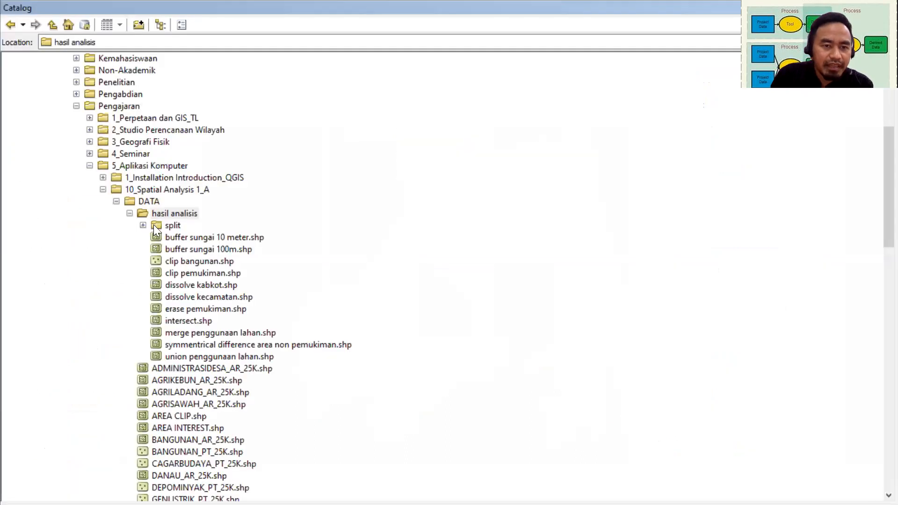
Expand the split folder in the Catalog and look through the shapefiles produced for each district
double_click(156, 226)
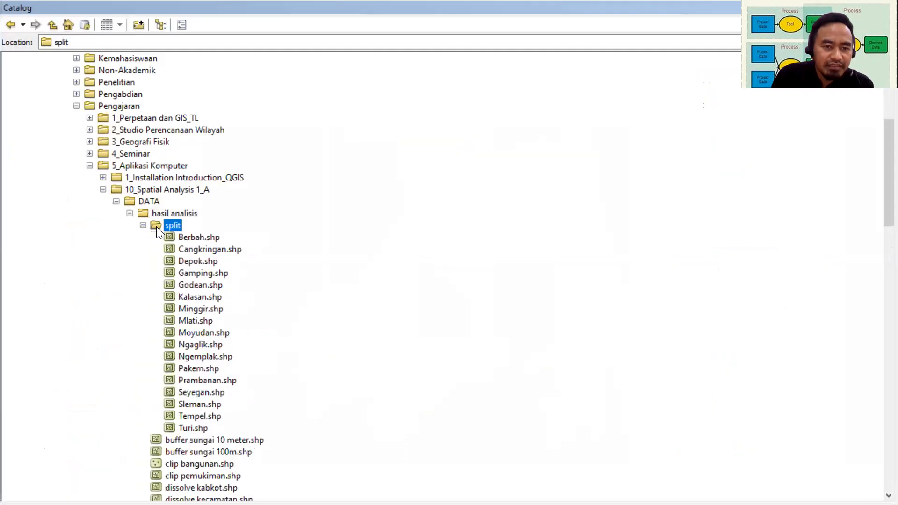
scroll(306, 230, "down", 1)
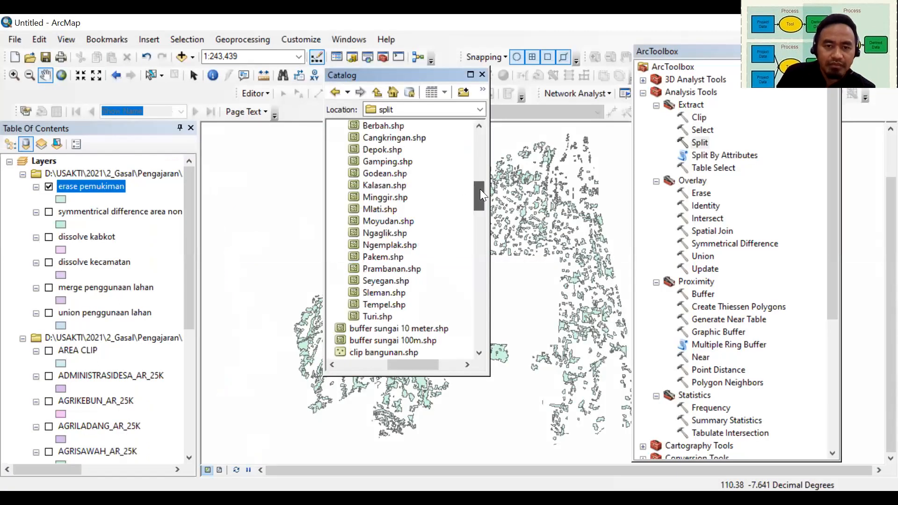
scroll(383, 200, "up", 2)
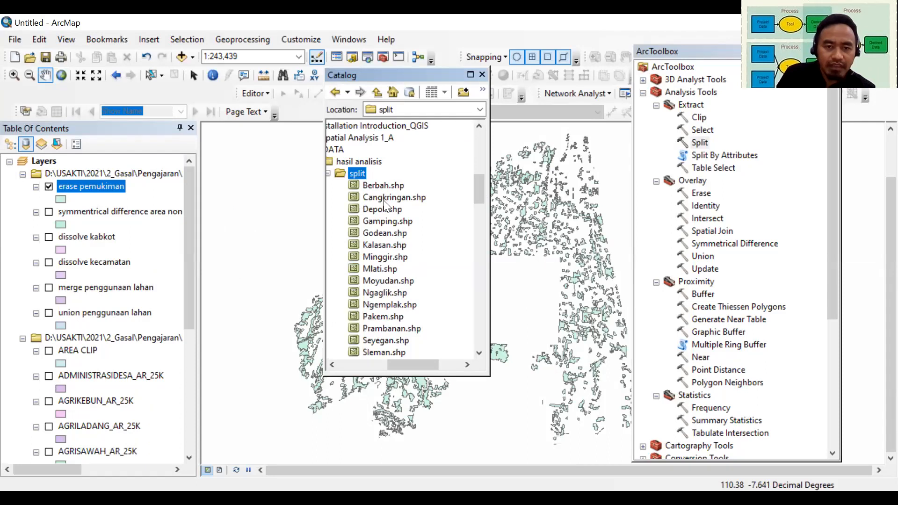
Add Cangkringan.shp from the split folder to the map and hide the erase pemukiman layer
left_click(385, 197)
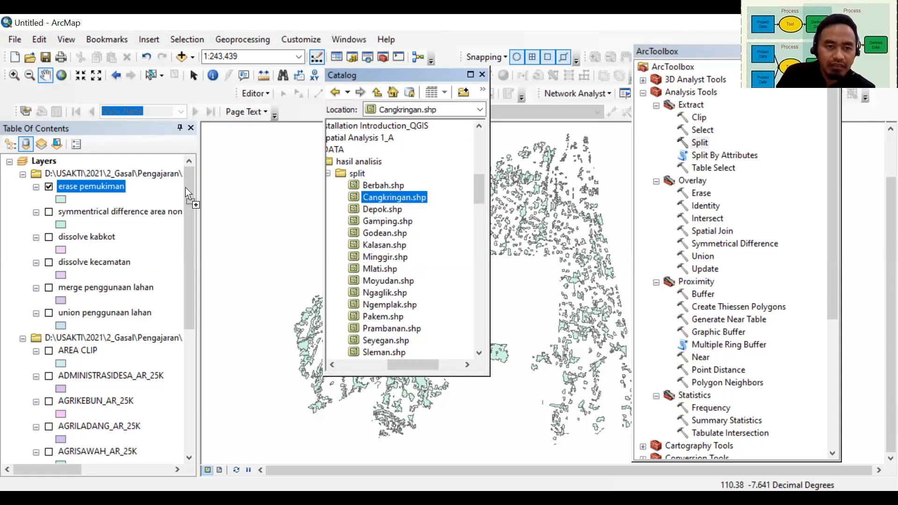
left_click_drag(127, 185, 128, 185)
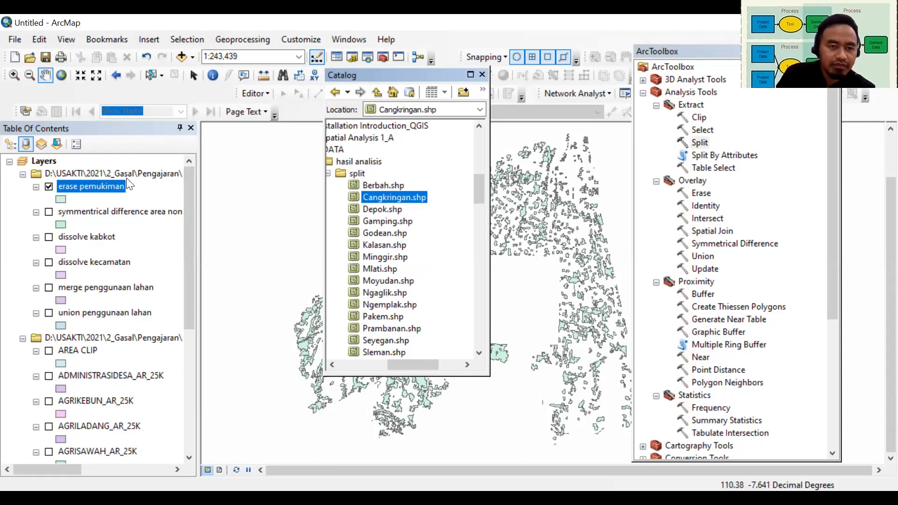
mouse_move(368, 194)
left_mouse_down()
mouse_move(246, 201)
mouse_move(96, 193)
left_mouse_up()
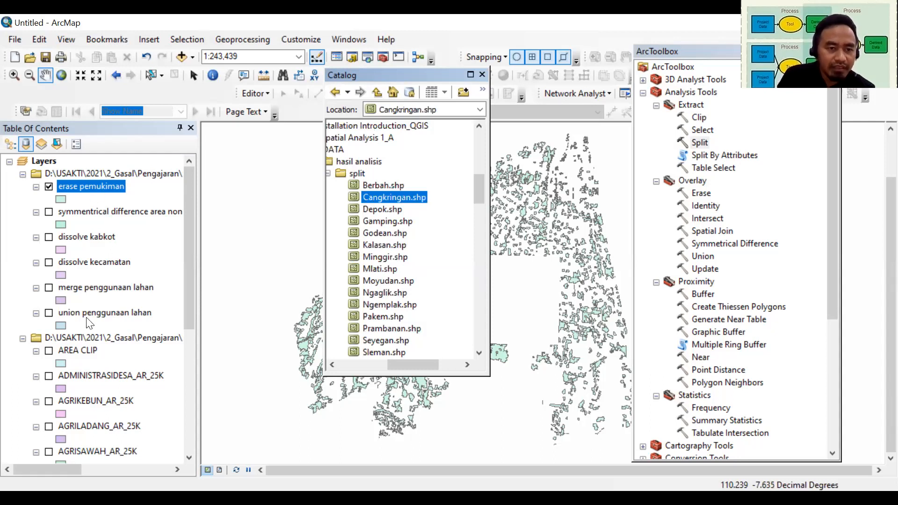
left_click(47, 186)
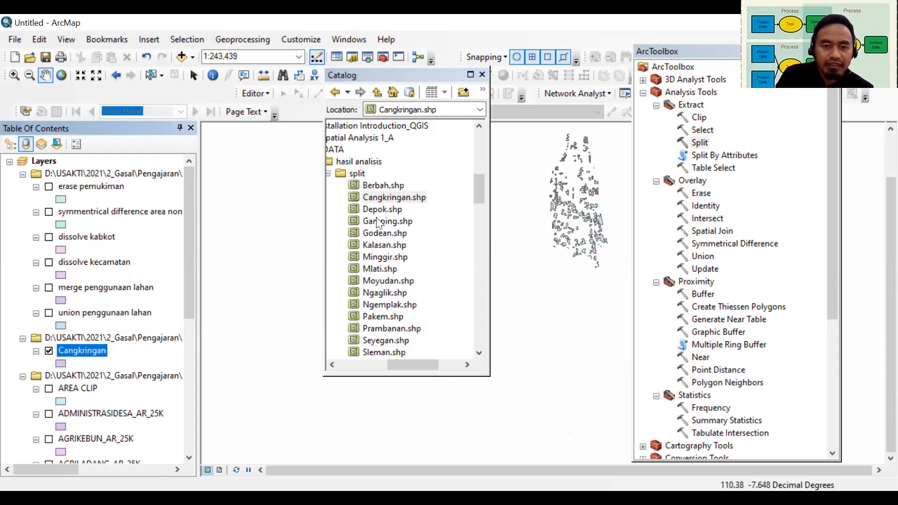
Add Depok.shp, Kalasan.shp and Sleman.shp from the split folder to the map and close the Catalog
left_click_drag(376, 210, 94, 327)
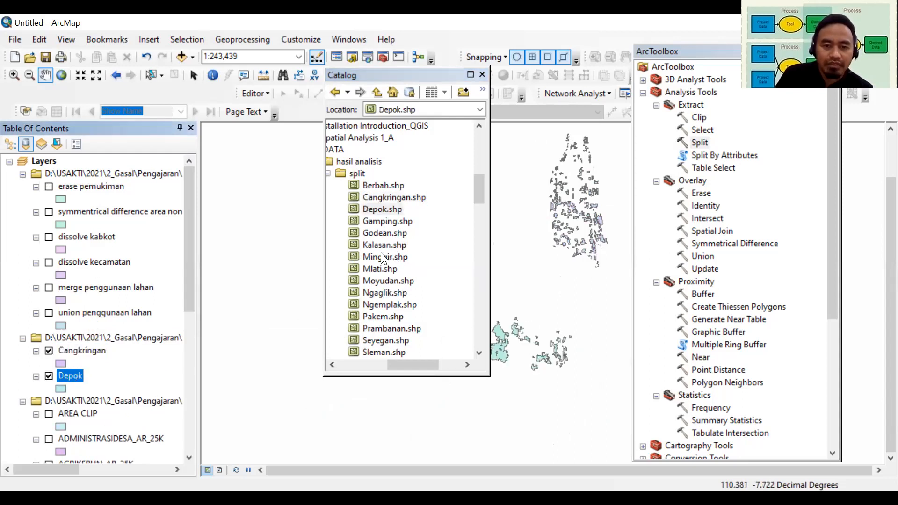
left_click_drag(383, 247, 96, 360)
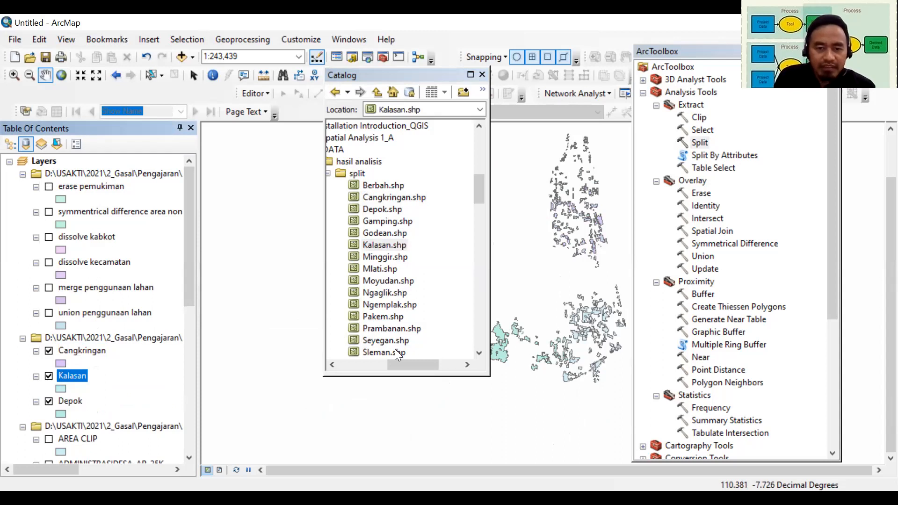
left_click_drag(384, 351, 118, 385)
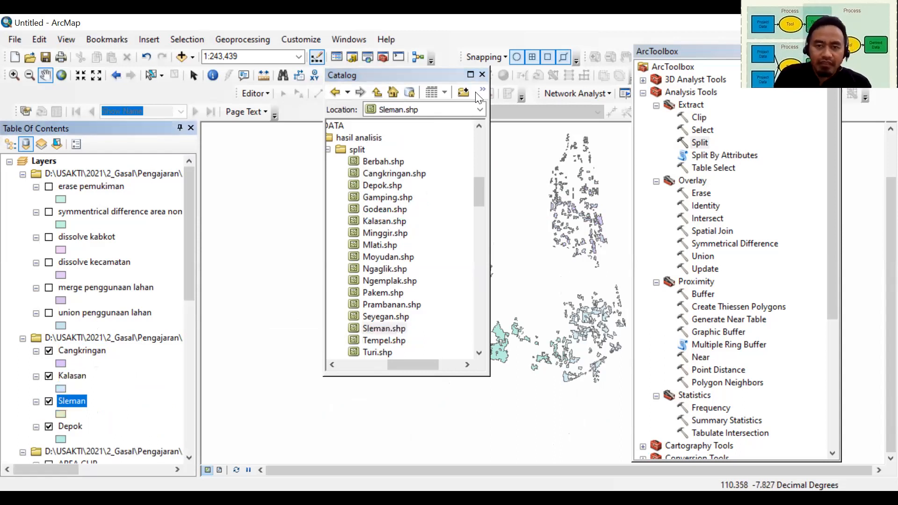
left_click(482, 74)
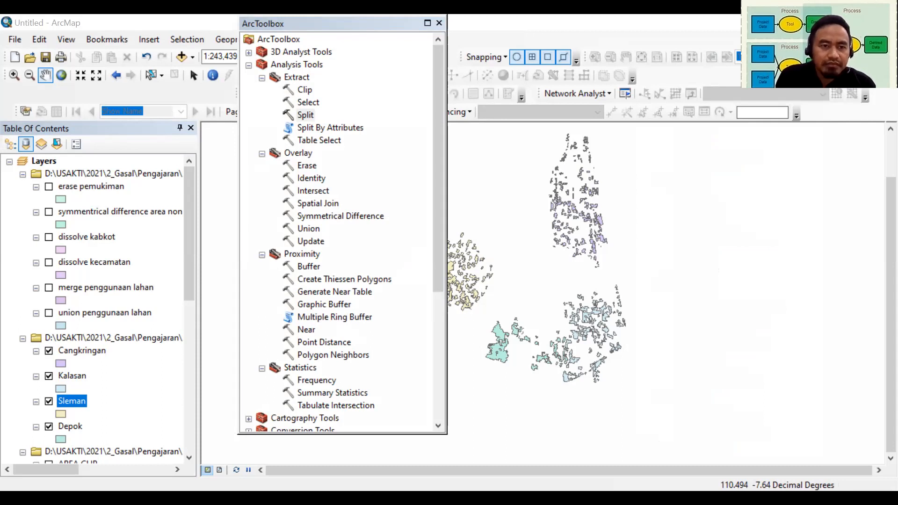
Open the Spatial Join tool from the Overlay toolset and bring up its full help page
left_click(435, 195)
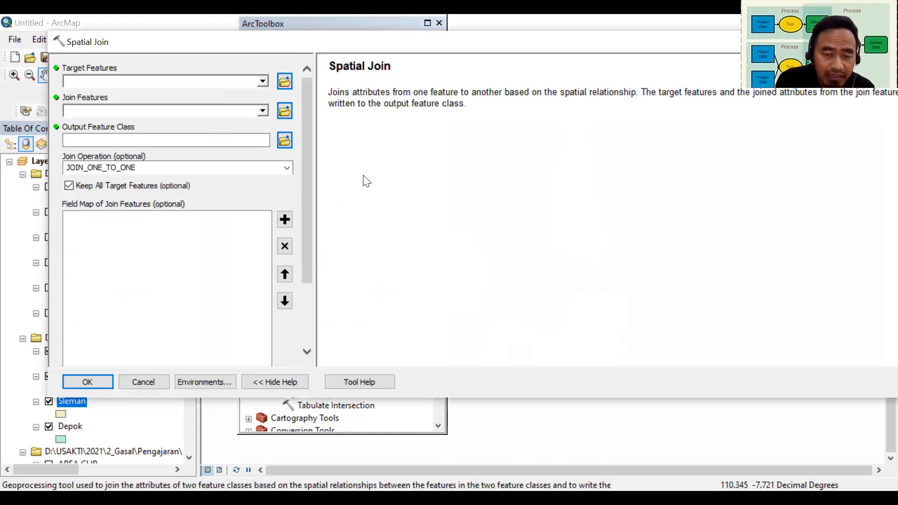
left_click(346, 382)
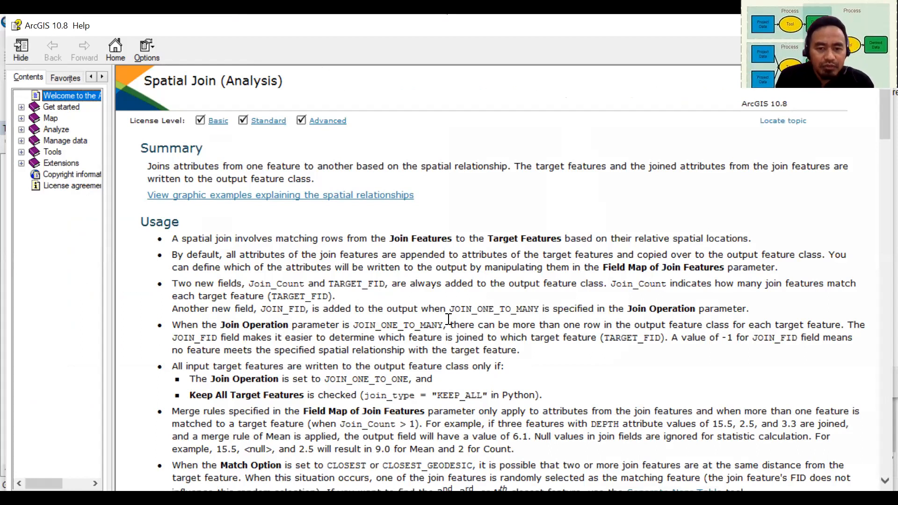
Read through the Spatial Join help page from usage notes to related topics, return to the map, and close the tool's dialog
scroll(447, 319, "down", 3)
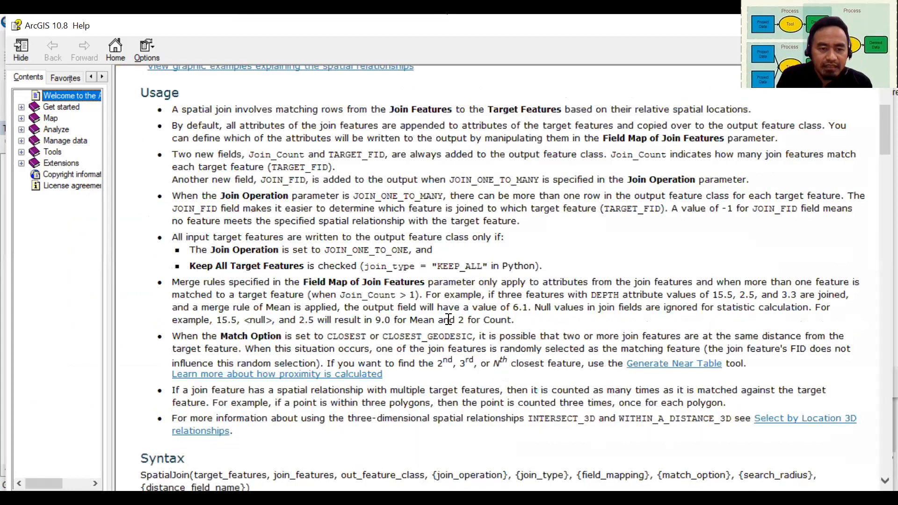
scroll(448, 318, "down", 2)
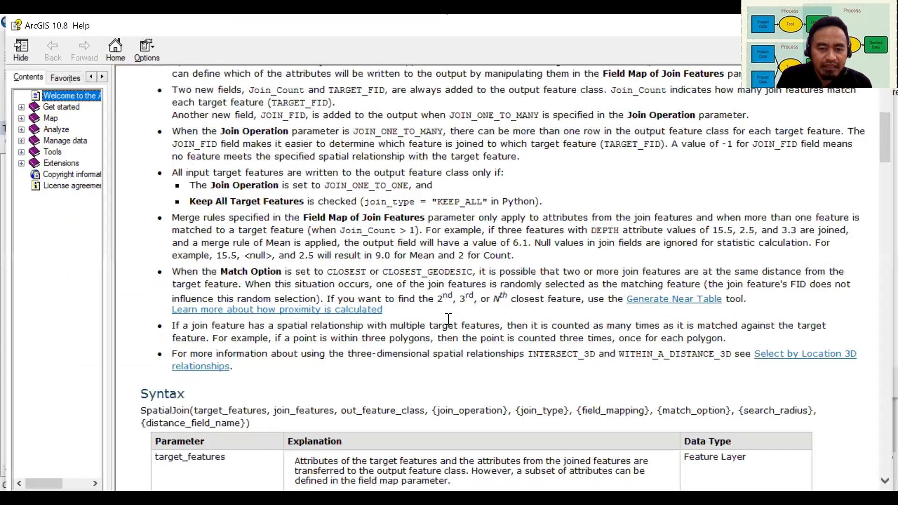
scroll(448, 319, "down", 10)
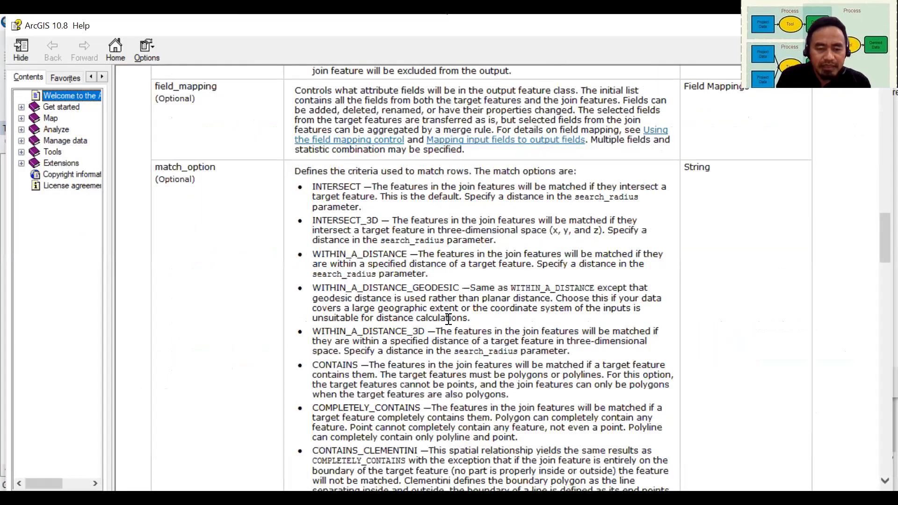
scroll(448, 319, "down", 20)
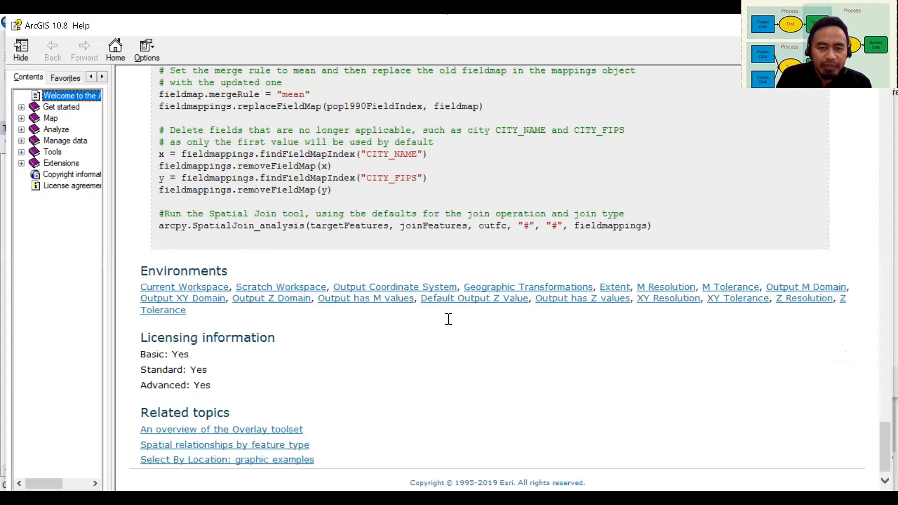
scroll(448, 319, "up", 20)
scroll(300, 346, "up", 15)
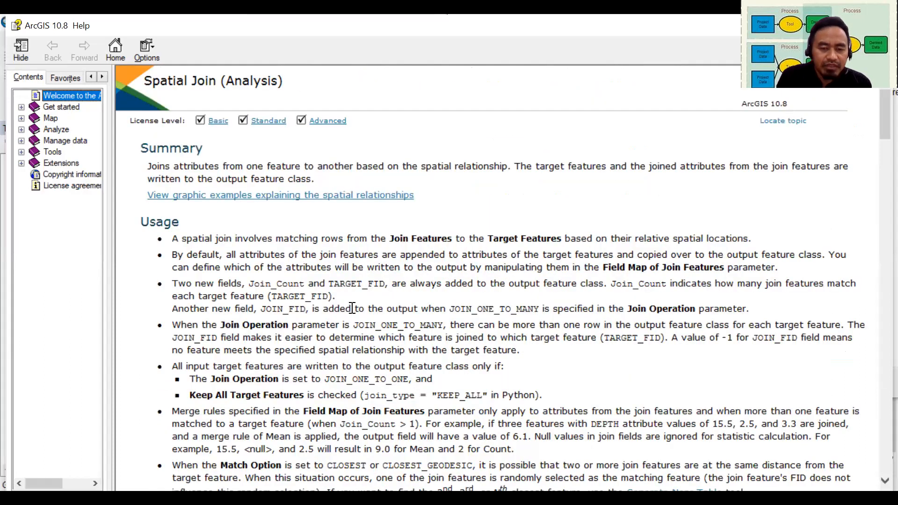
scroll(352, 308, "down", 10)
scroll(352, 308, "up", 10)
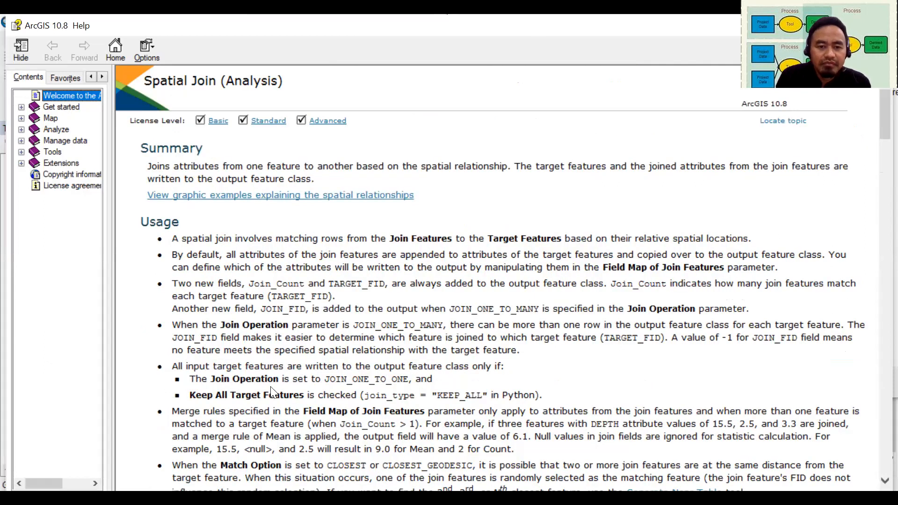
key("alt+Tab")
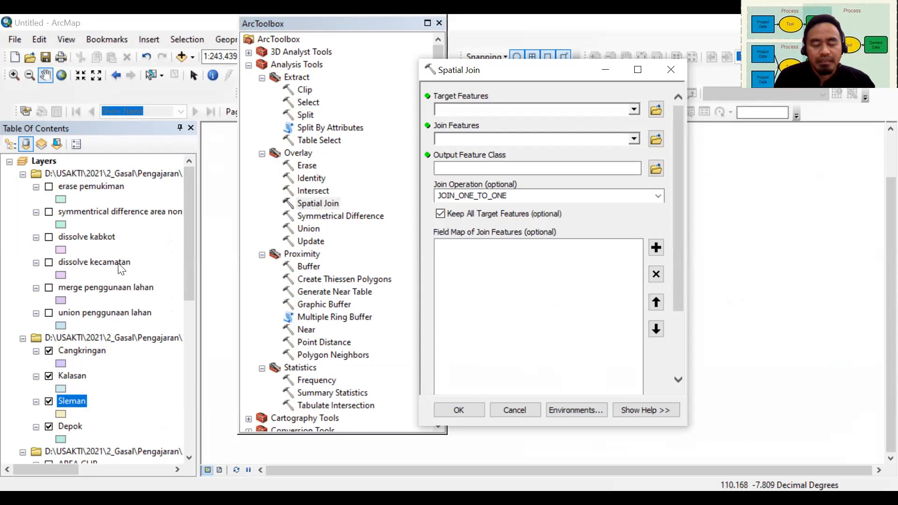
left_click(440, 213)
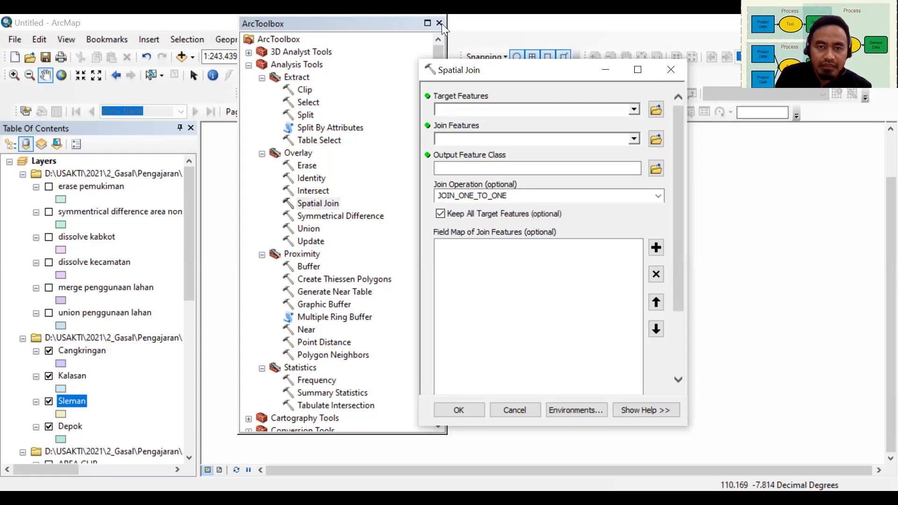
left_click(674, 70)
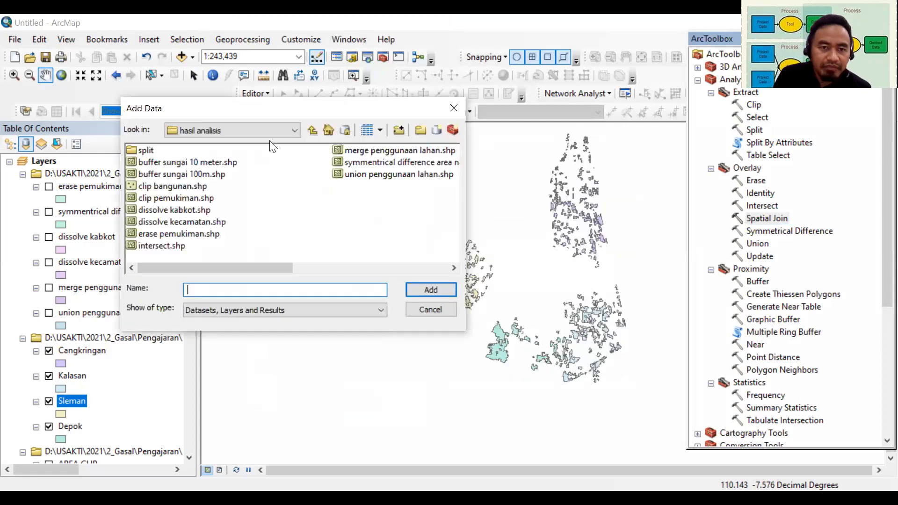
Add Sheet1$ of DATA_BPS.xlsx from the 10_Spatial Analysis 1_A folder to the map and open its table
left_click(234, 130)
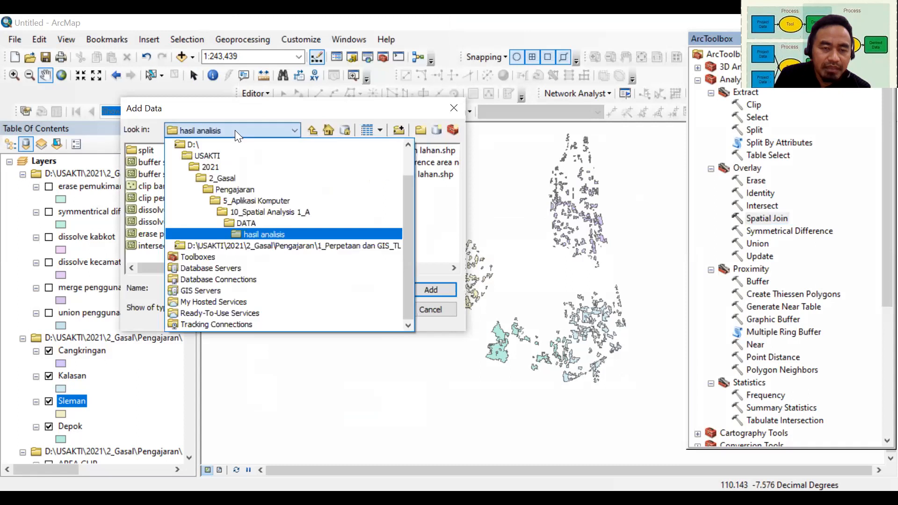
left_click(258, 224)
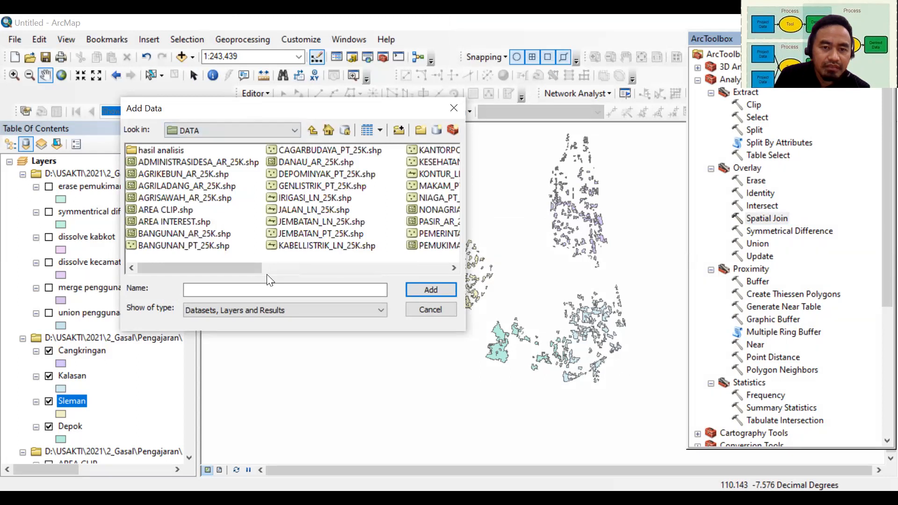
left_click(437, 270)
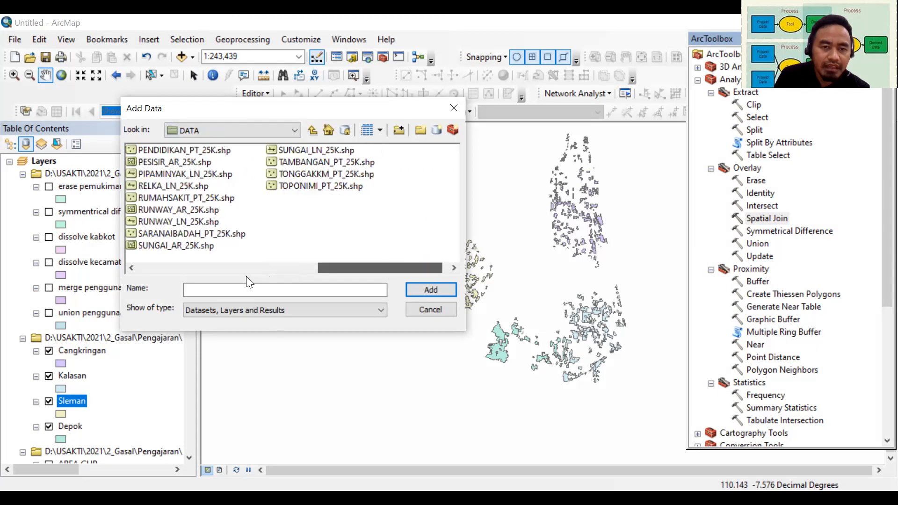
left_click_drag(437, 269, 164, 276)
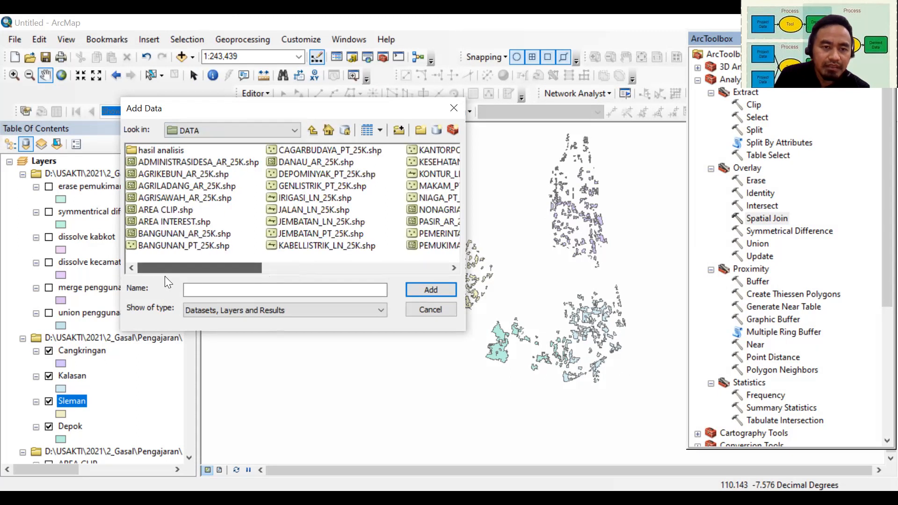
left_click(312, 132)
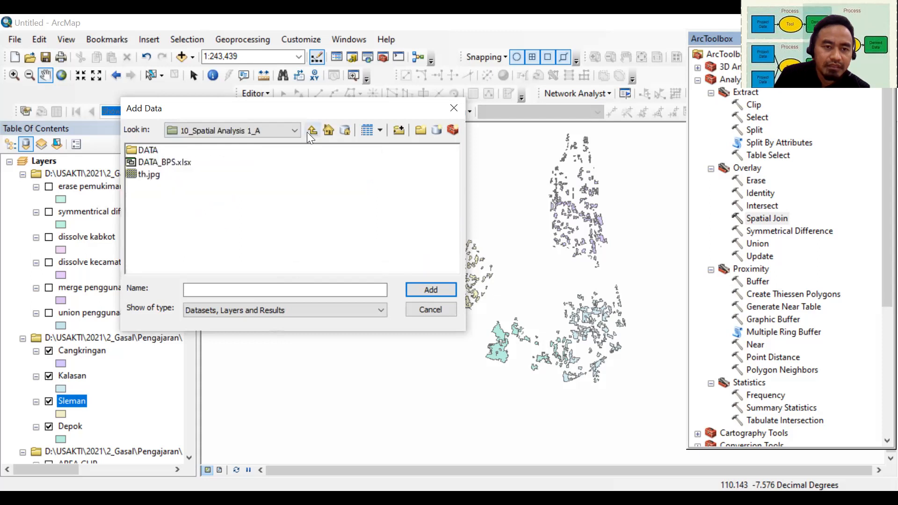
left_click(165, 163)
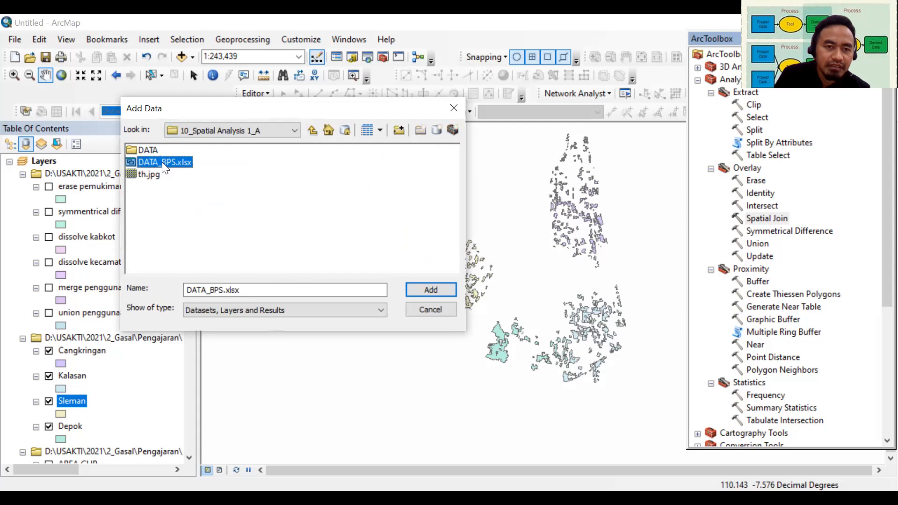
double_click(158, 161)
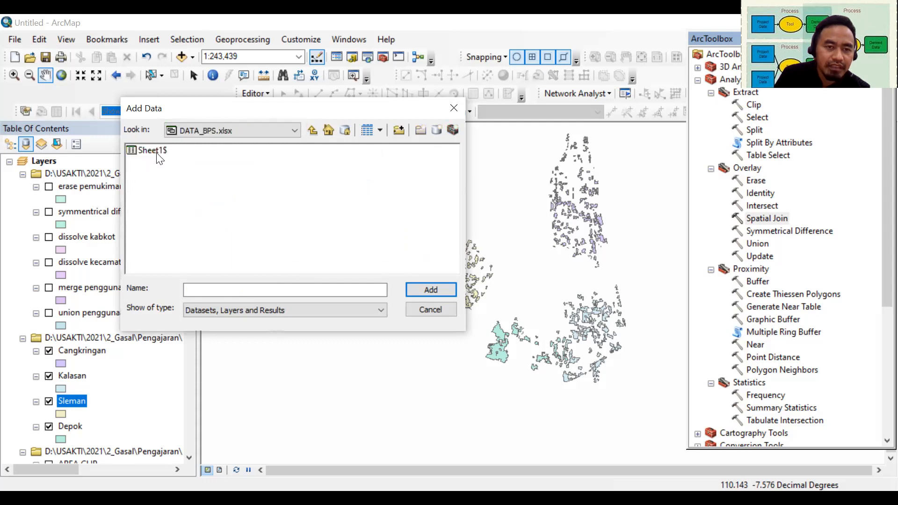
left_click(156, 153)
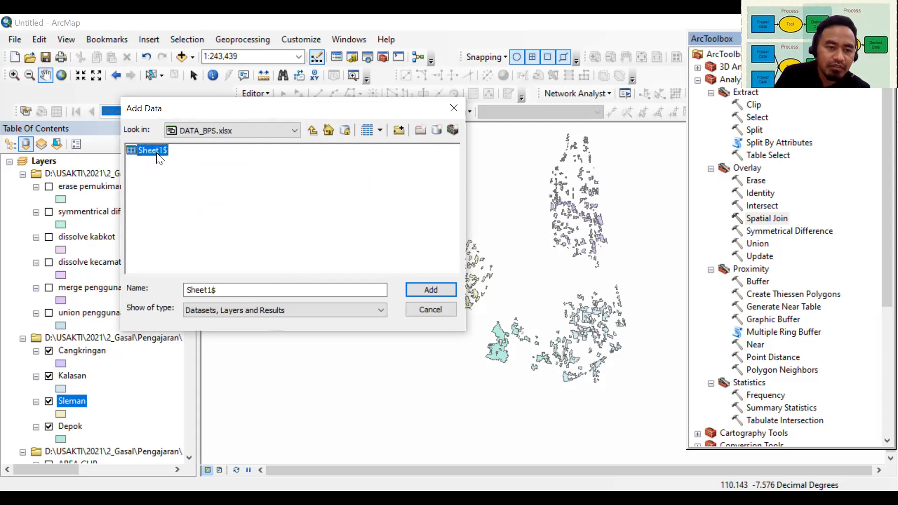
left_click(415, 288)
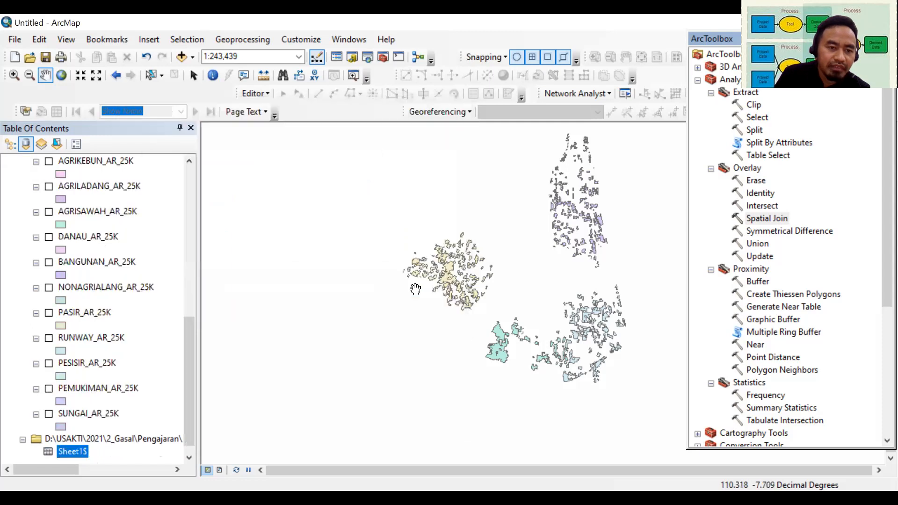
right_click(69, 450)
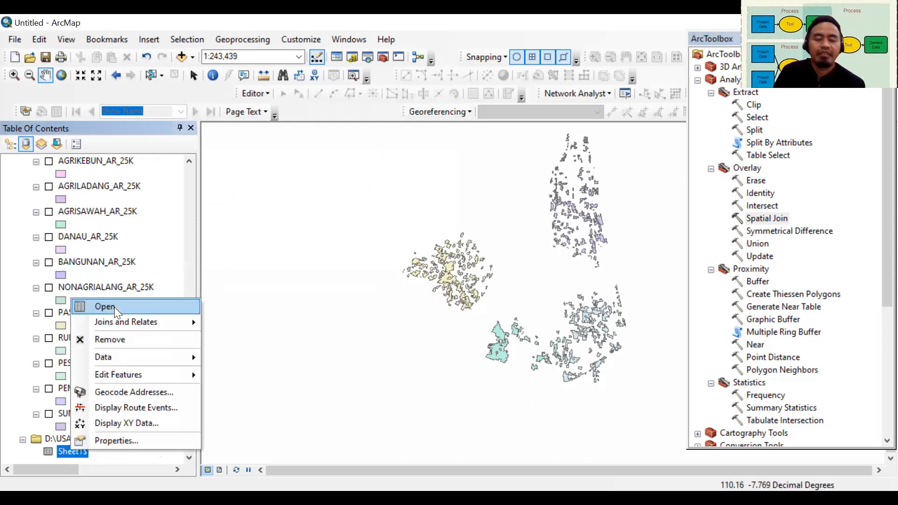
left_click(105, 306)
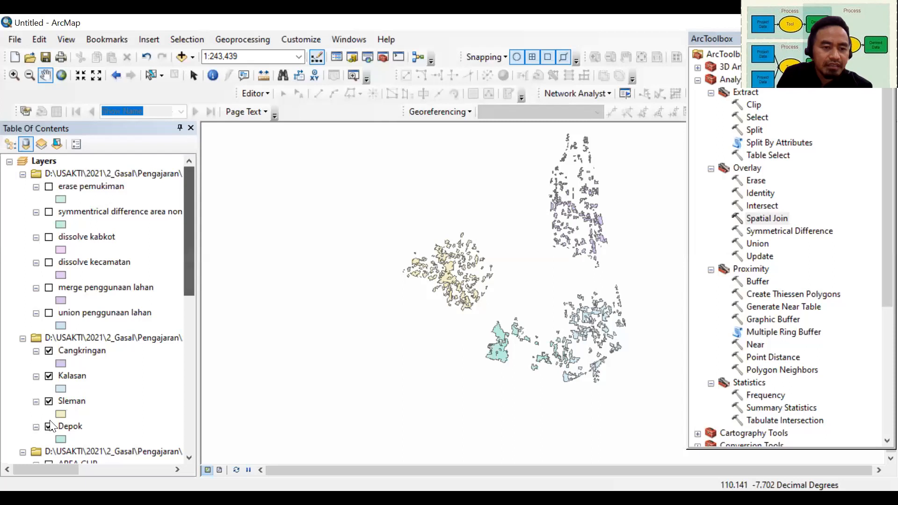
Hide the Depok, Sleman, Kalasan and Cangkringan layers and show the dissolve kecamatan layer instead
left_click(49, 427)
left_click(48, 401)
left_click(49, 375)
left_click(49, 351)
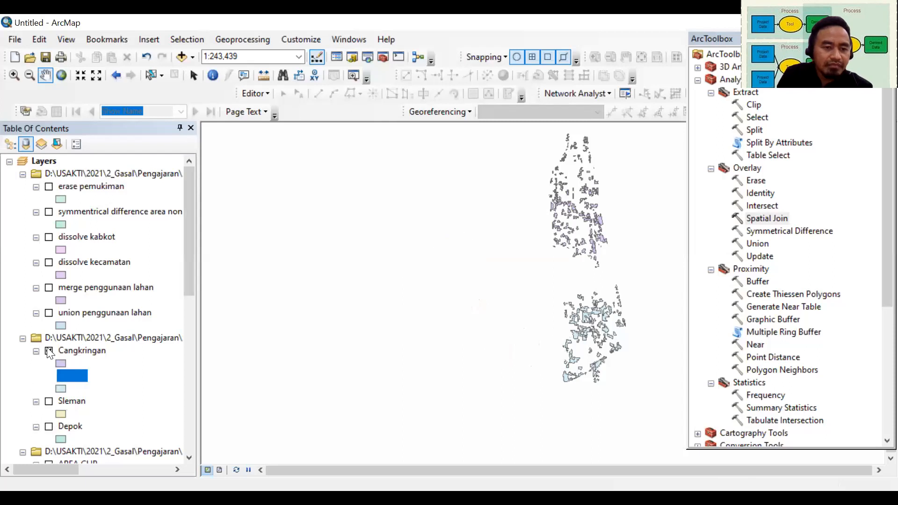
left_click(49, 262)
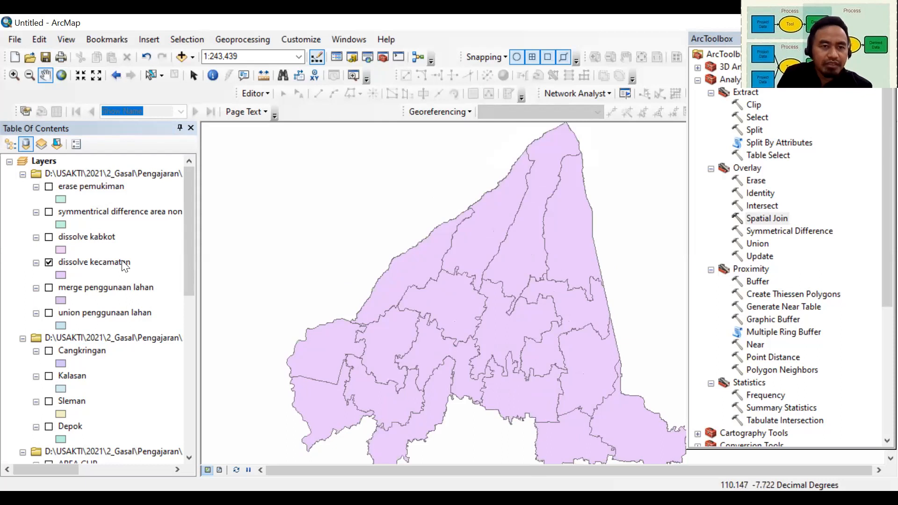
double_click(124, 263)
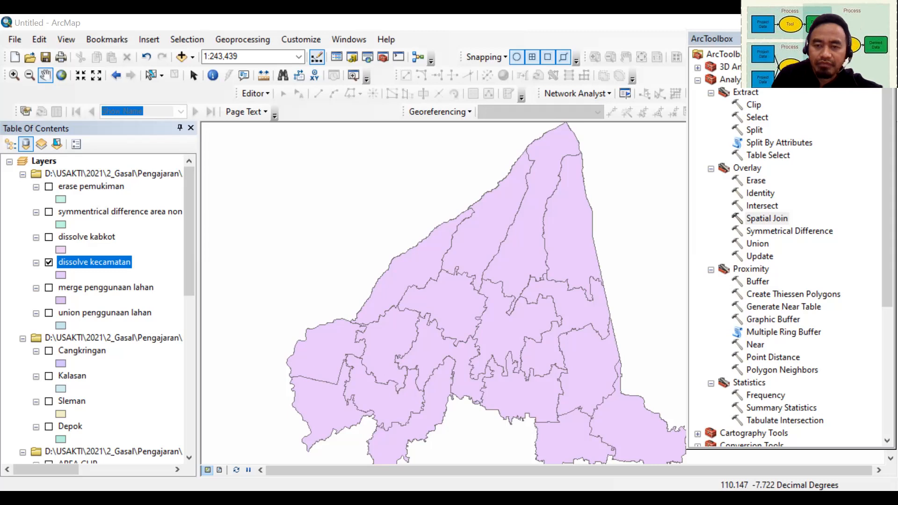
Open the Spatial Join tool with BANGUNAN_AR_25K as target features and ADMINISTRASIDESA_AR_25K as join features
double_click(491, 228)
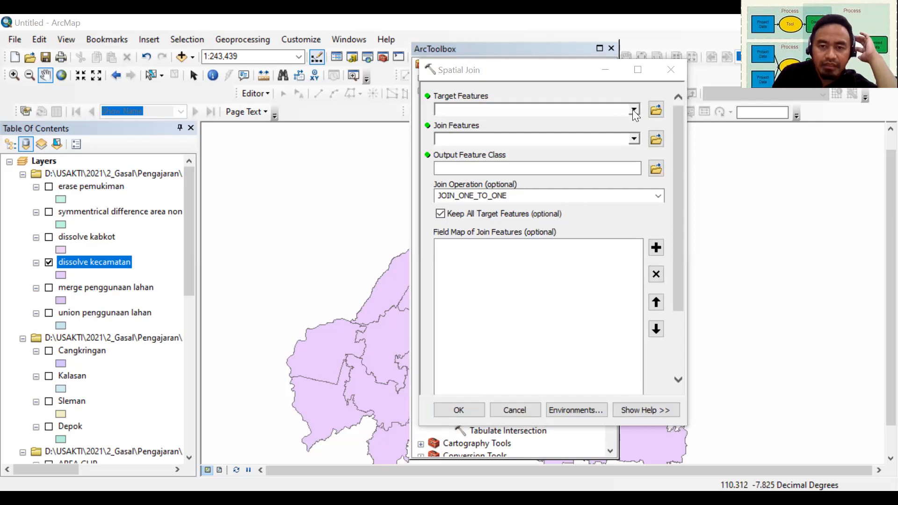
scroll(533, 225, "down", 3)
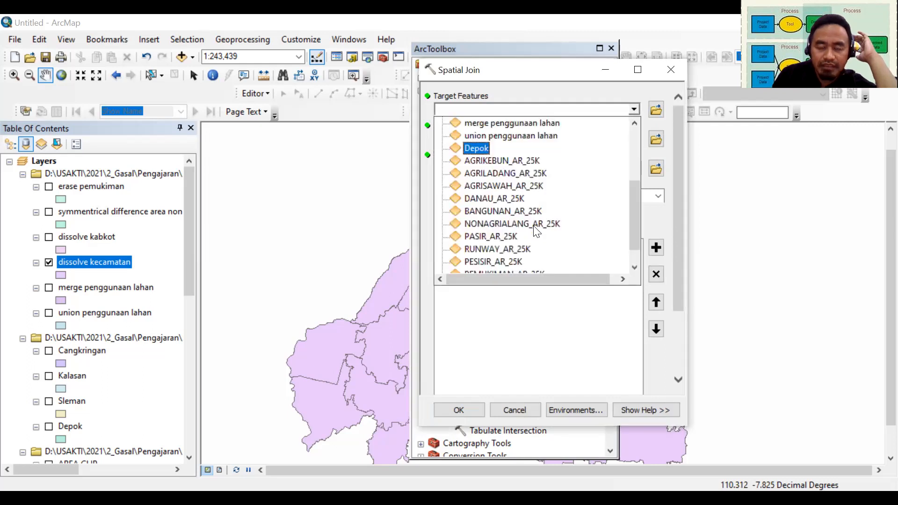
scroll(537, 231, "down", 1)
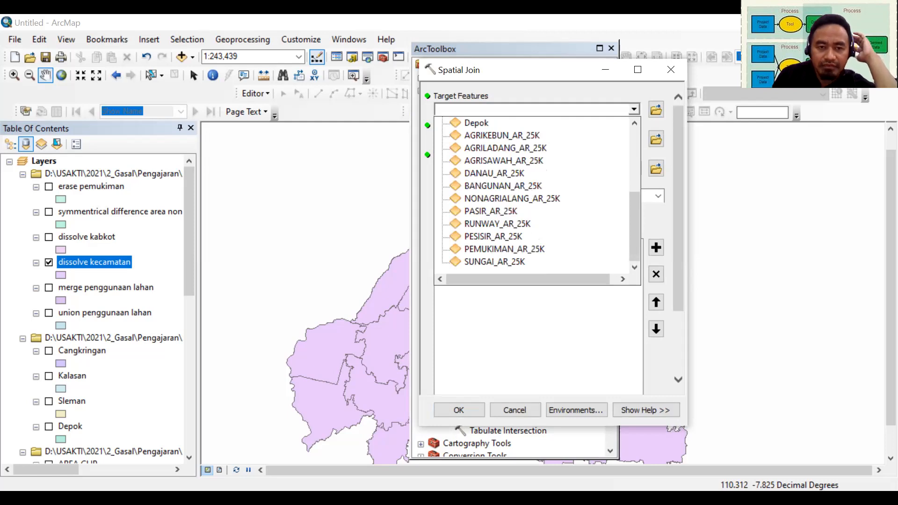
left_click(503, 186)
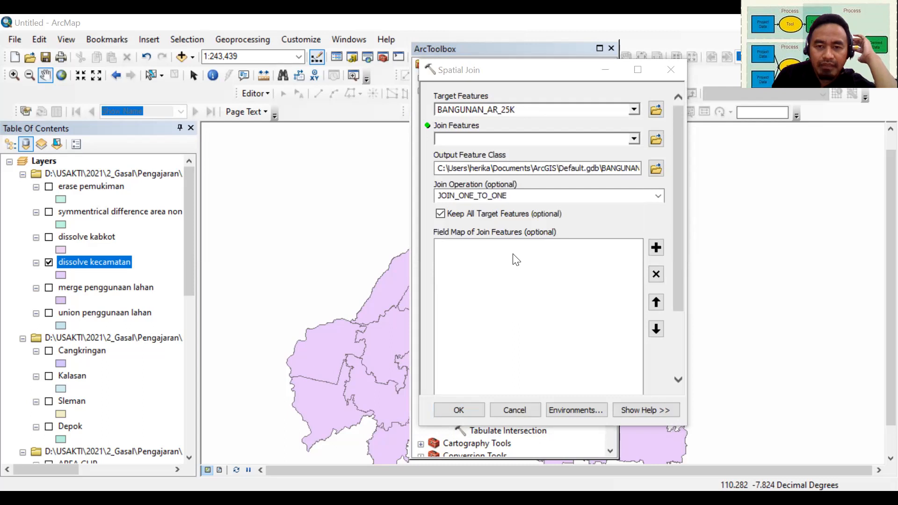
left_click(504, 138)
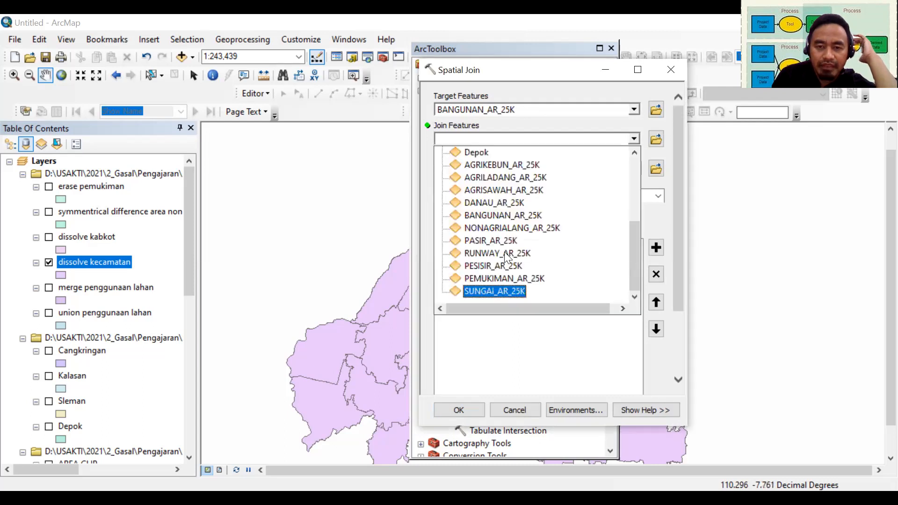
scroll(510, 229, "up", 3)
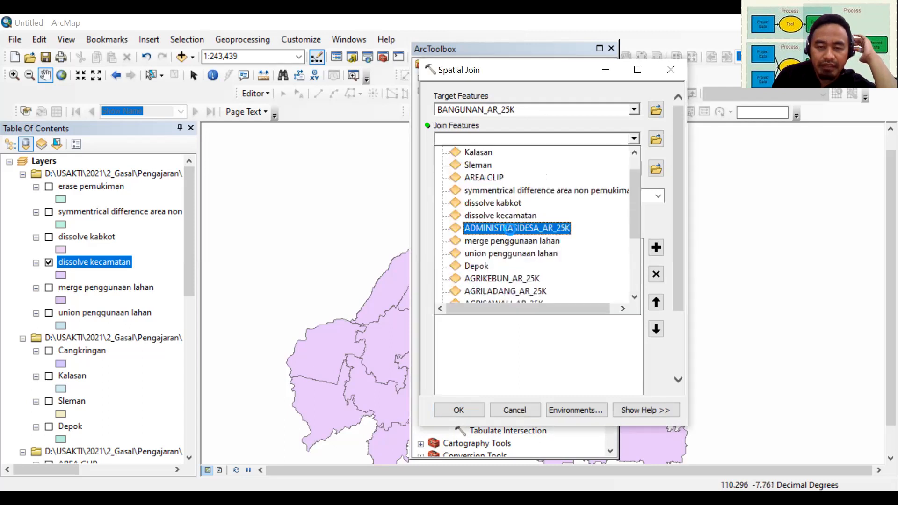
left_click(510, 228)
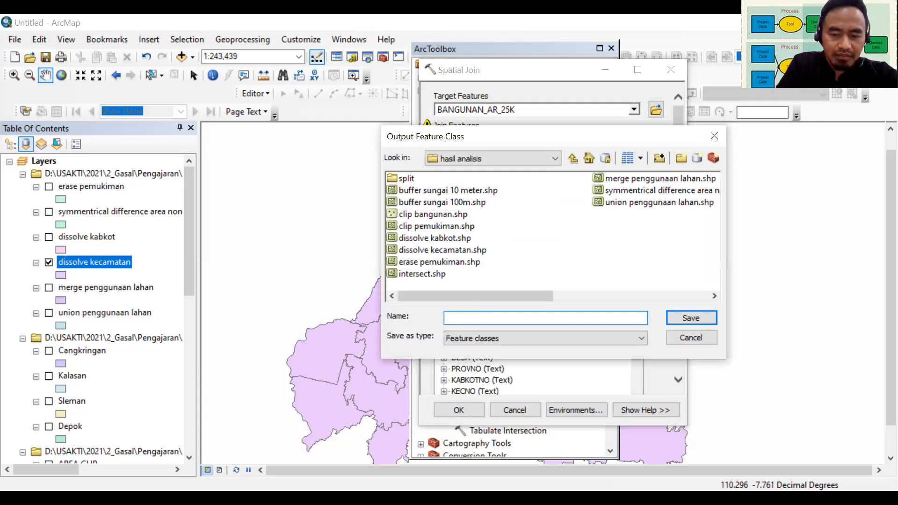
Set the Spatial Join output feature class to "spatial join bangunan admin" in the hasil analisis folder
type("spati")
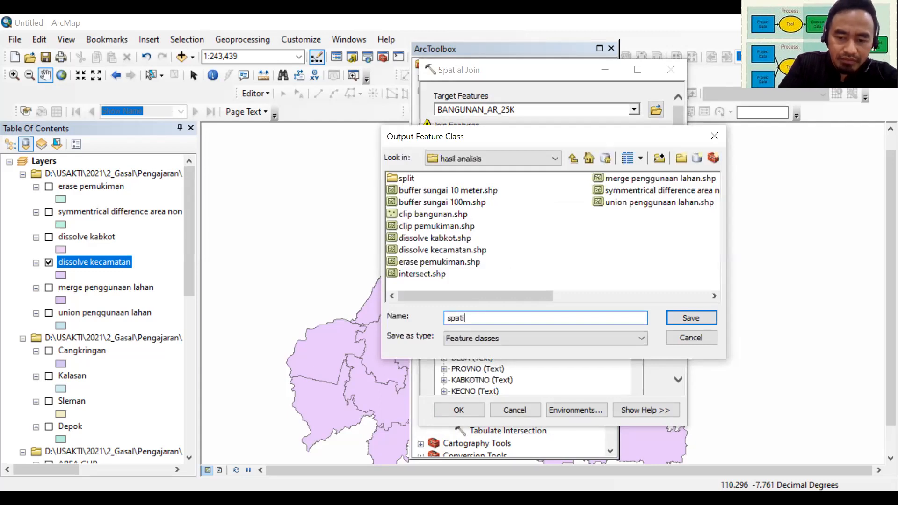
type("al join bang")
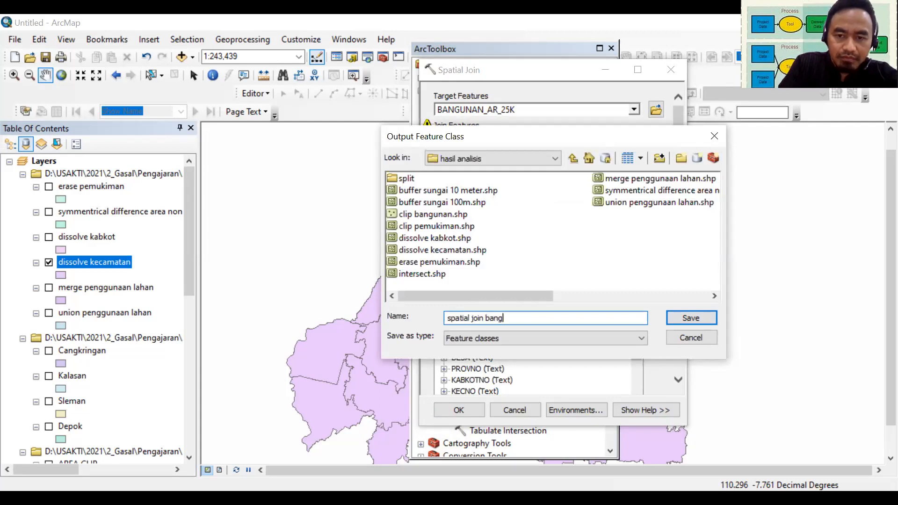
type("unan adm")
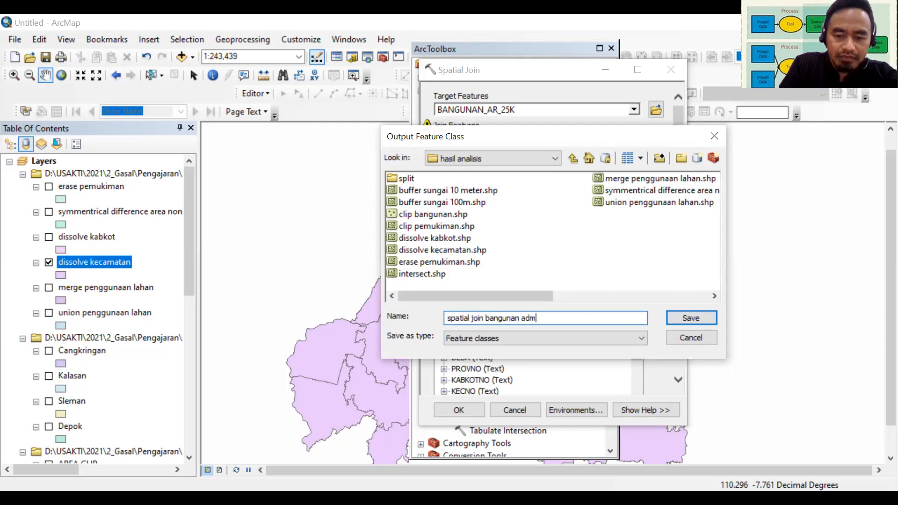
type("in")
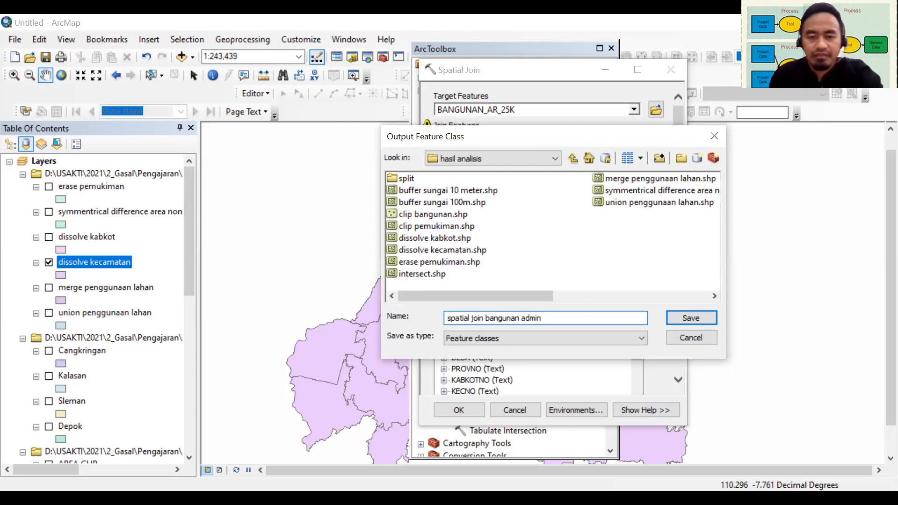
left_click(682, 320)
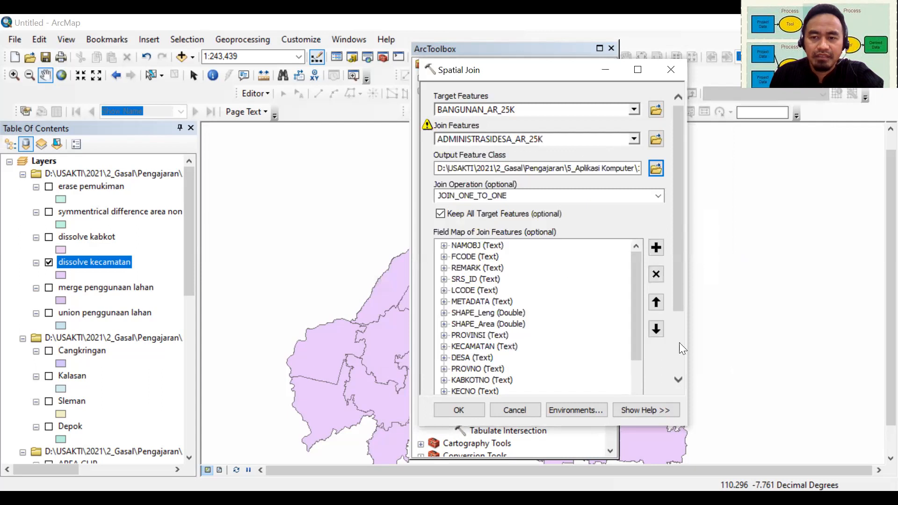
Run the spatial join with JOIN_ONE_TO_ONE and INTERSECT, and open the attribute table of the spatial join bangunan admin layer
scroll(677, 391, "down", 3)
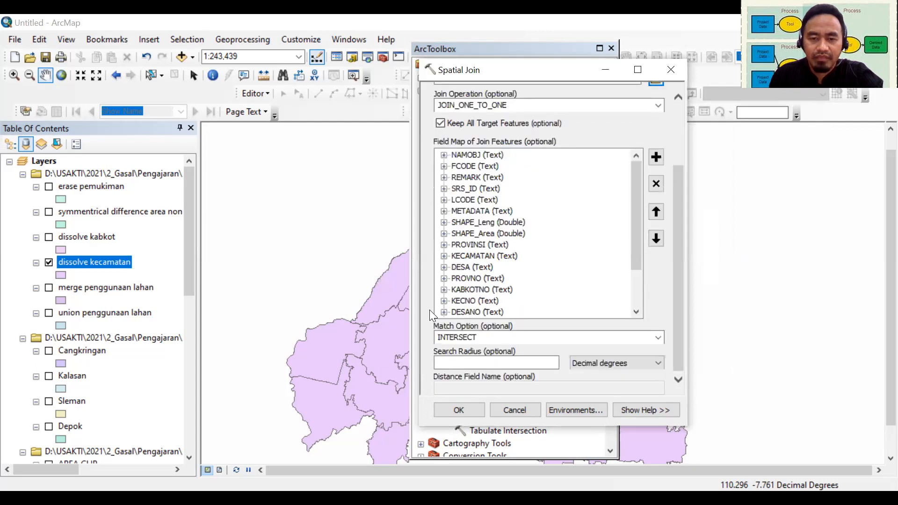
left_click(468, 411)
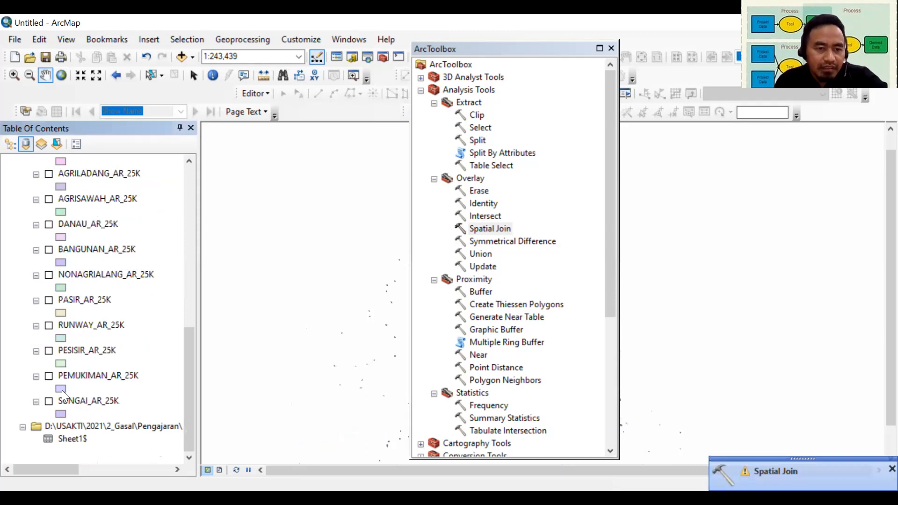
scroll(82, 275, "up", 7)
scroll(86, 206, "up", 4)
left_click(90, 187)
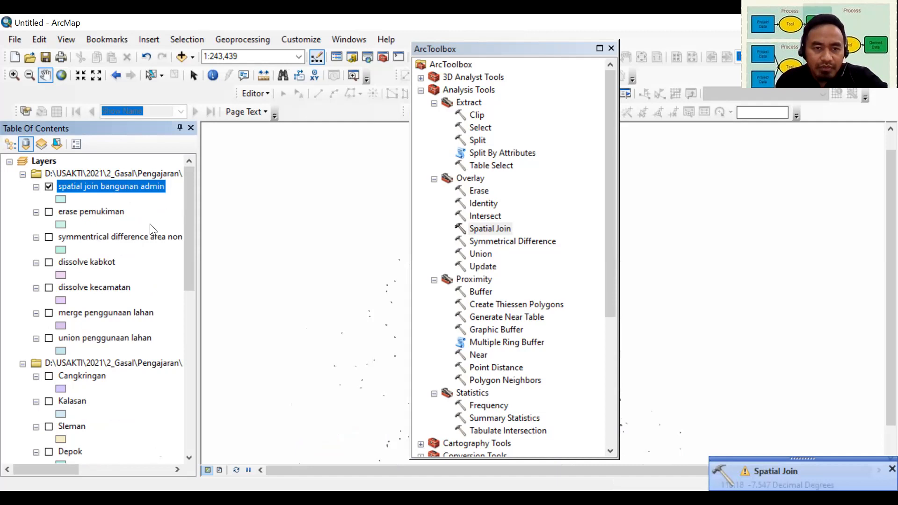
right_click(108, 186)
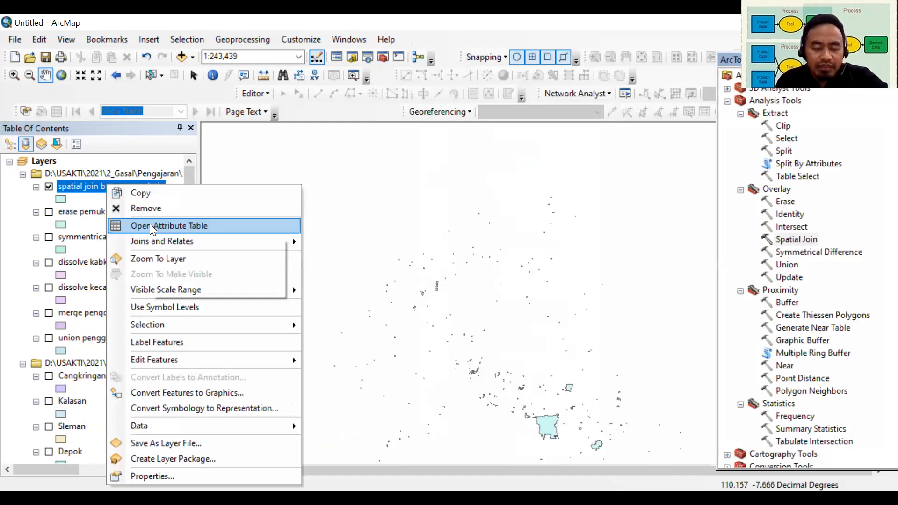
left_click(169, 225)
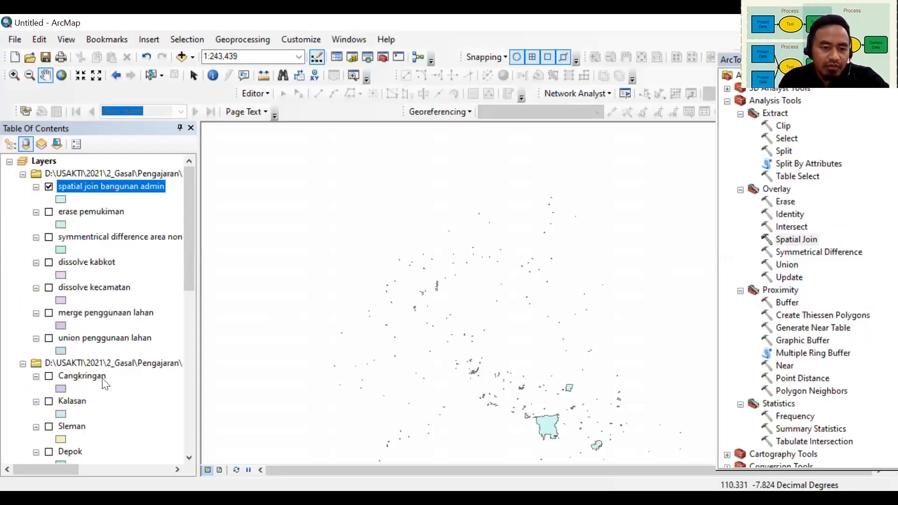
Open the attribute table of the BANGUNAN_AR_25K layer to compare its fields with the spatial join result
scroll(105, 379, "down", 3)
scroll(105, 379, "down", 3)
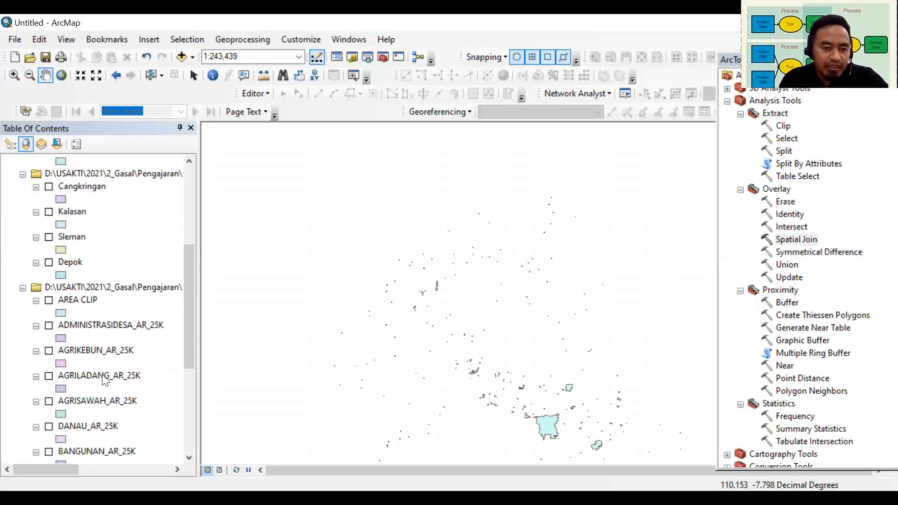
scroll(81, 345, "down", 3)
left_click(80, 340)
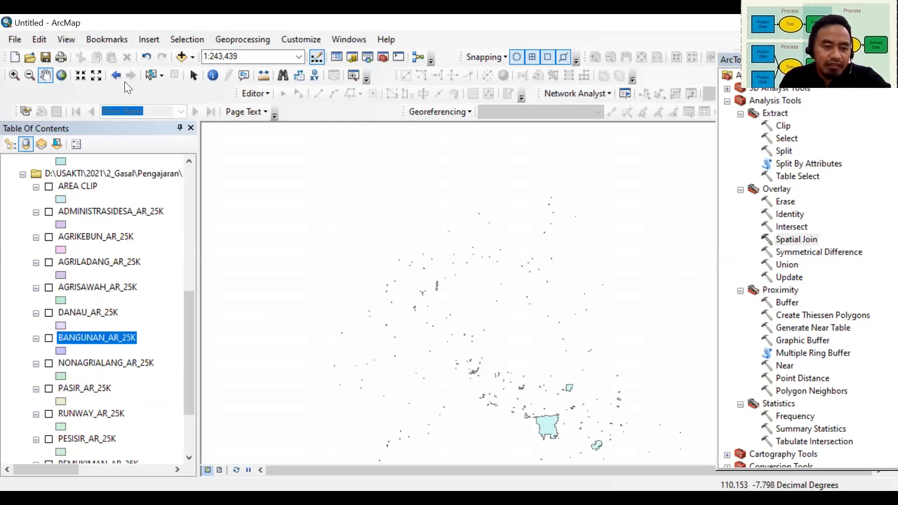
right_click(80, 338)
left_click(124, 81)
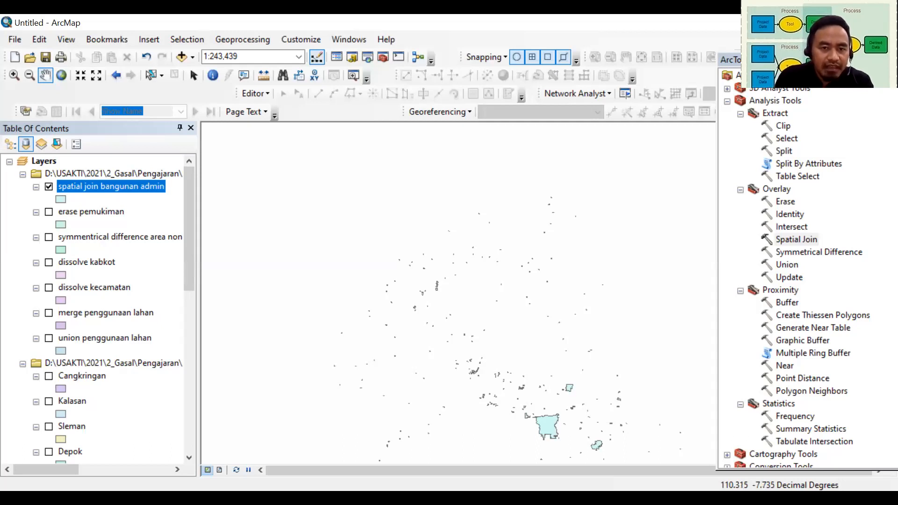
Hide the spatial join bangunan admin layer and show the dissolve kecamatan layer instead
key("alt+Tab")
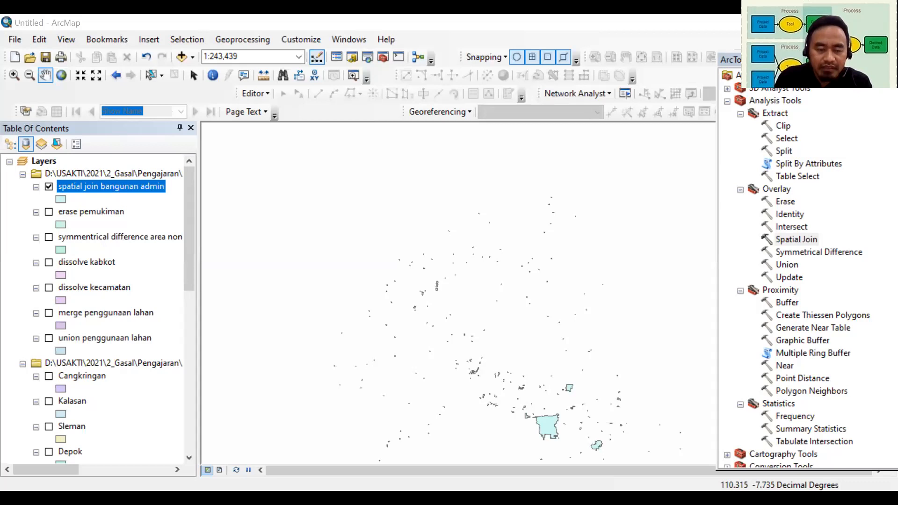
left_click(49, 186)
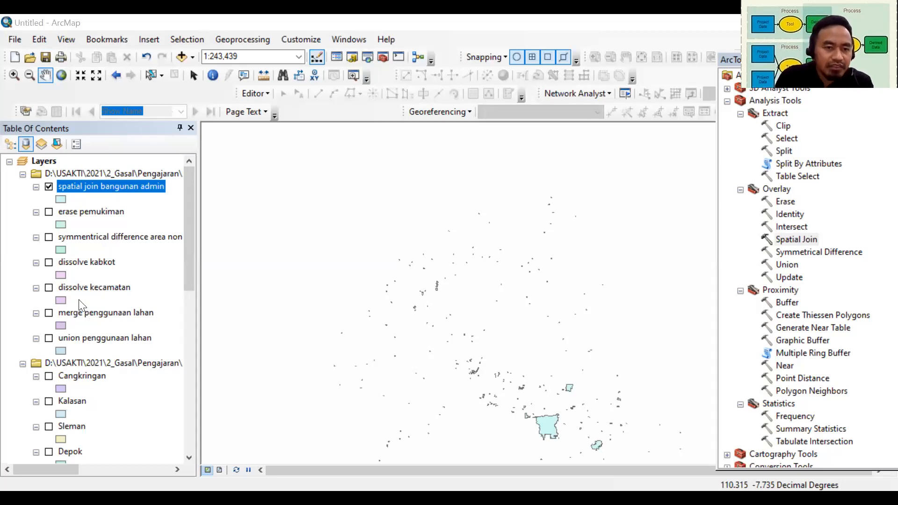
left_click(49, 288)
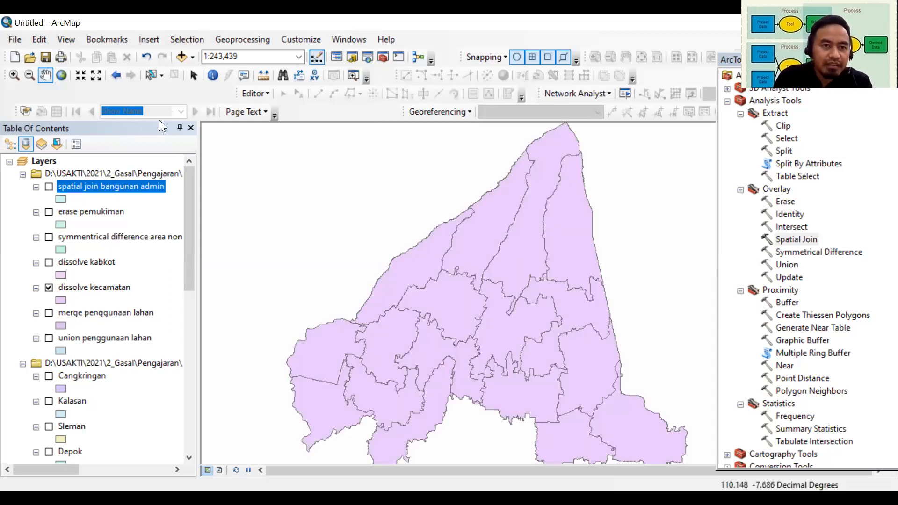
Join the Sheet1$ table to the dissolve kecamatan layer, matching KECAMATAN with KEC and keeping all records
right_click(109, 288)
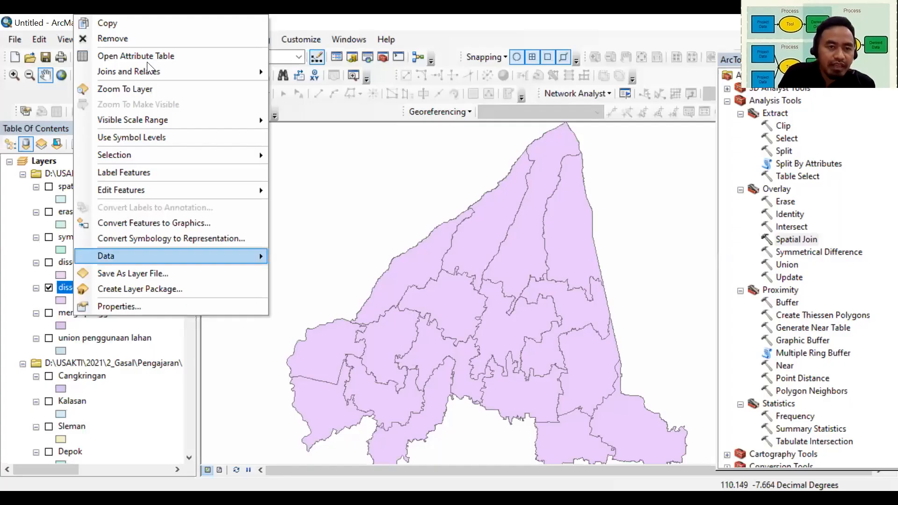
mouse_move(217, 73)
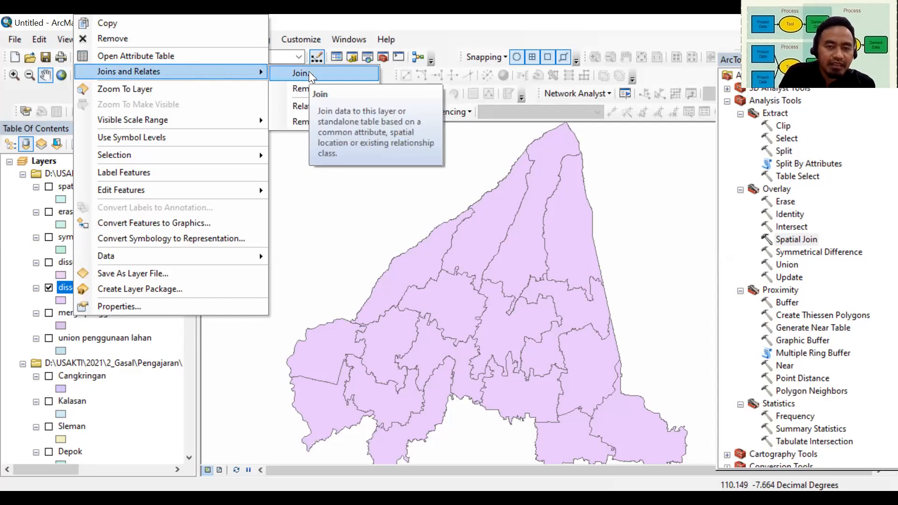
left_click(363, 73)
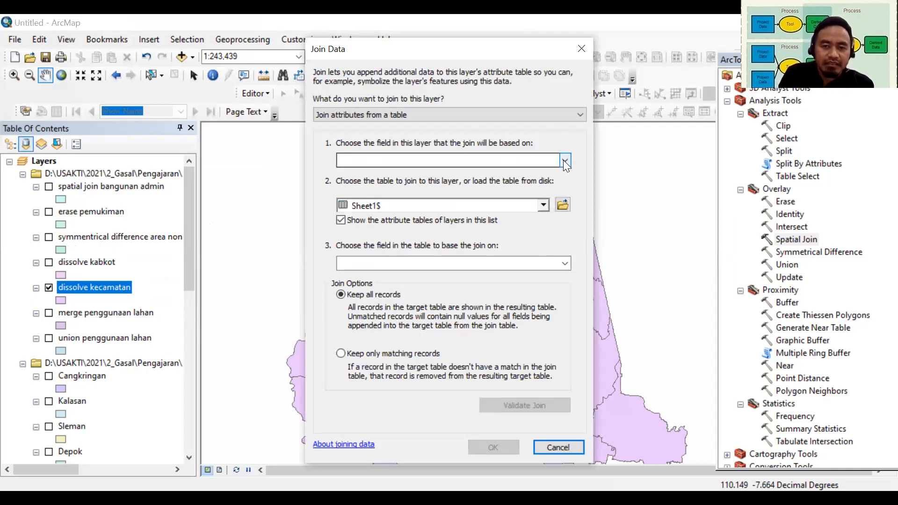
left_click(563, 160)
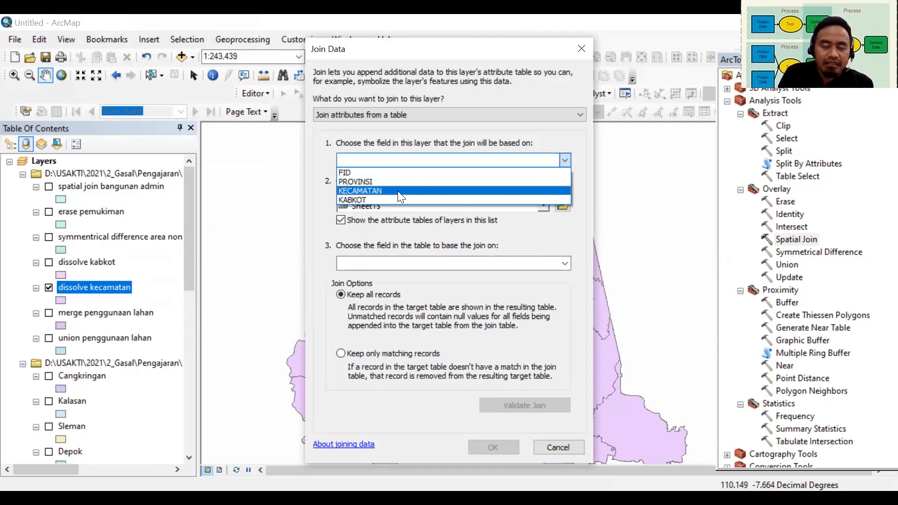
left_click(398, 191)
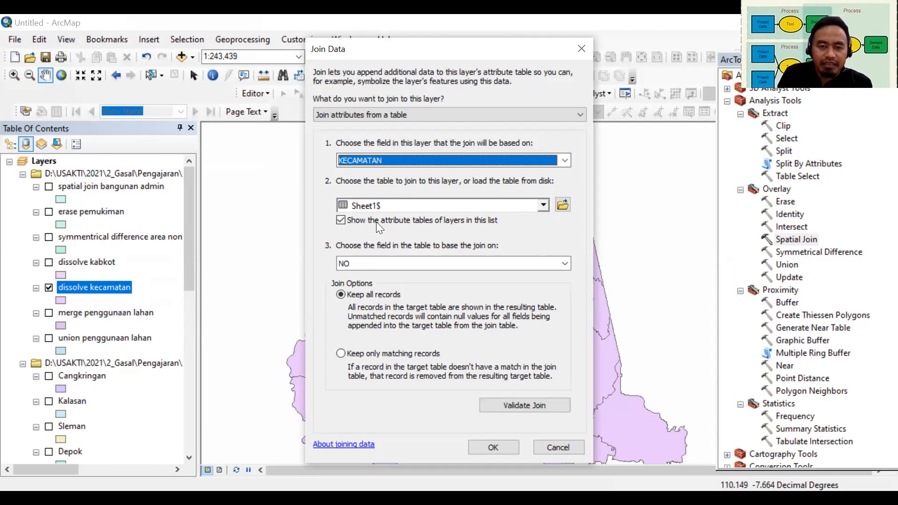
key("Tab")
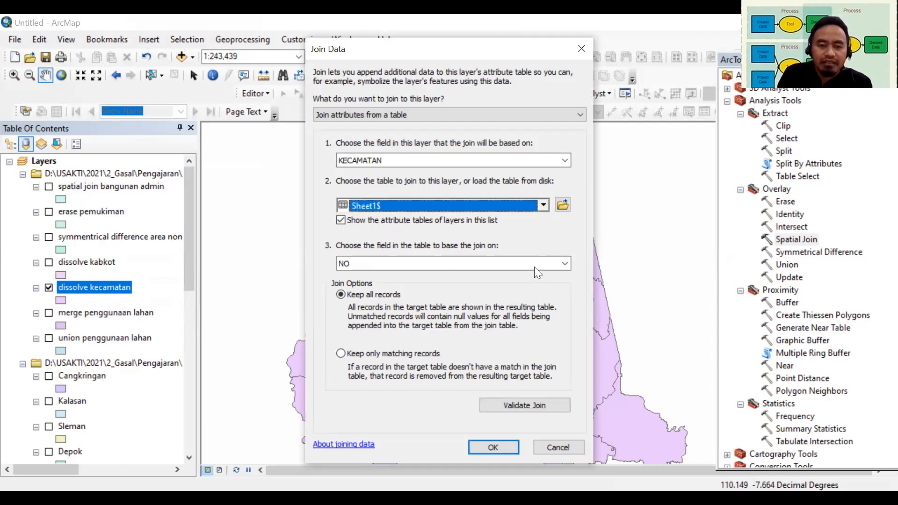
left_click(536, 264)
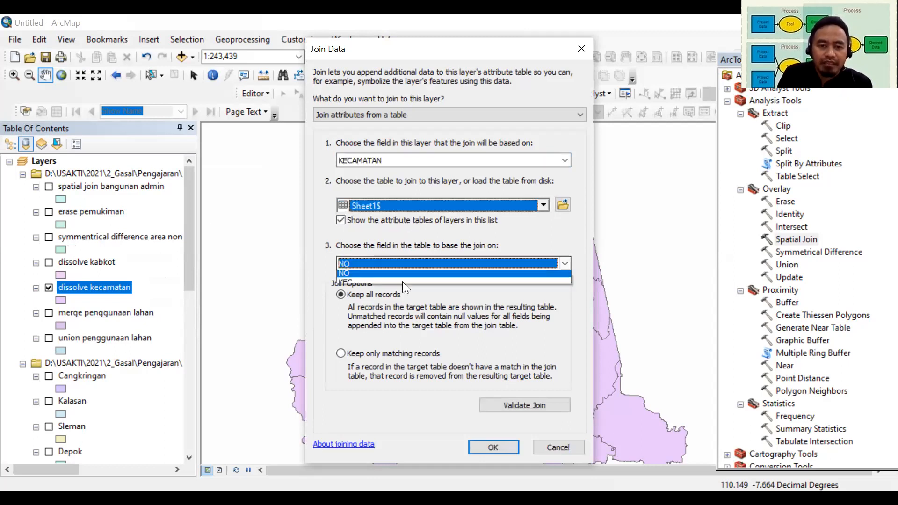
left_click(377, 266)
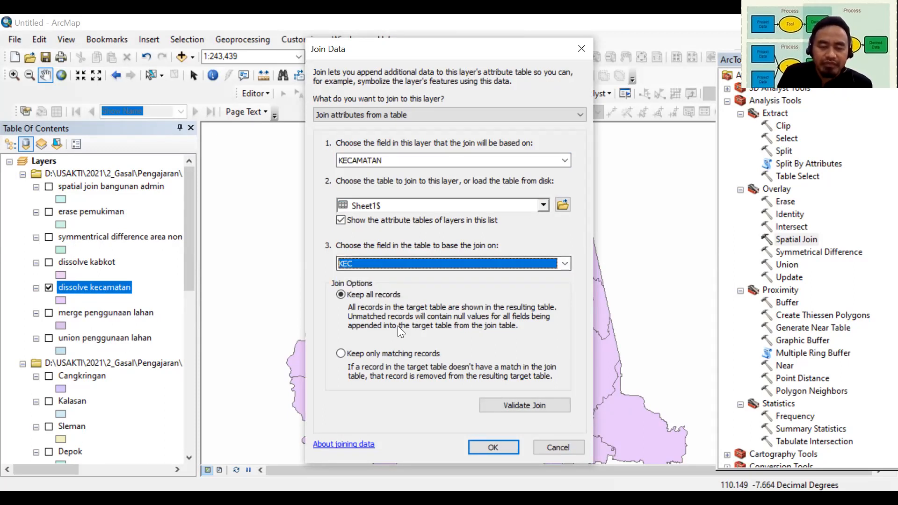
left_click(474, 445)
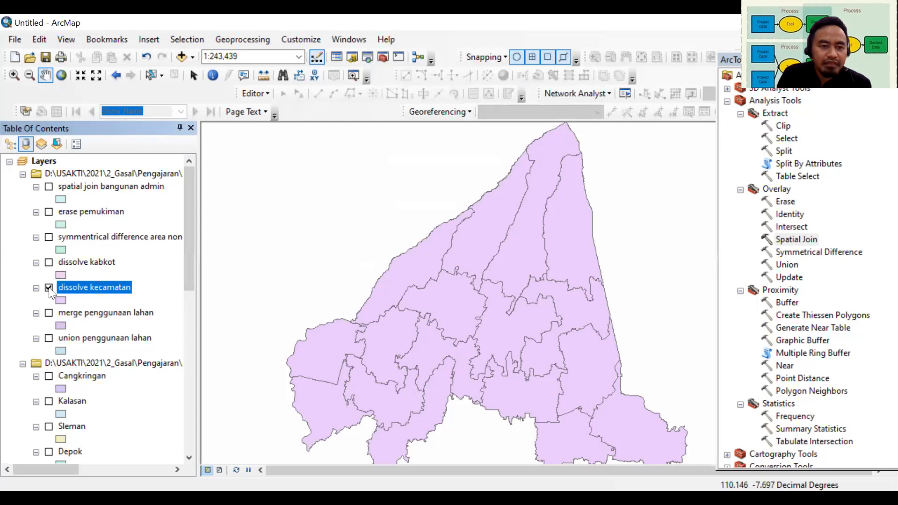
Open the attribute table of the dissolve kecamatan layer to examine the joined fields
left_click(49, 287)
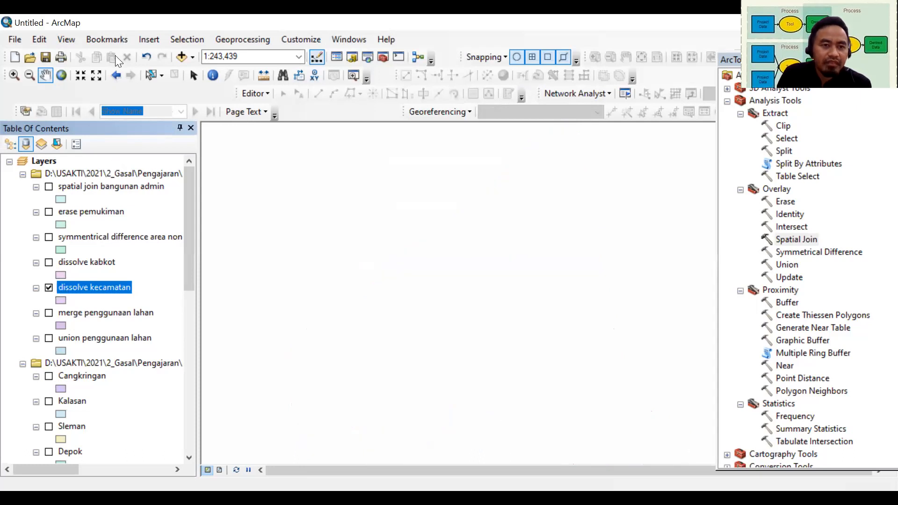
right_click(68, 287)
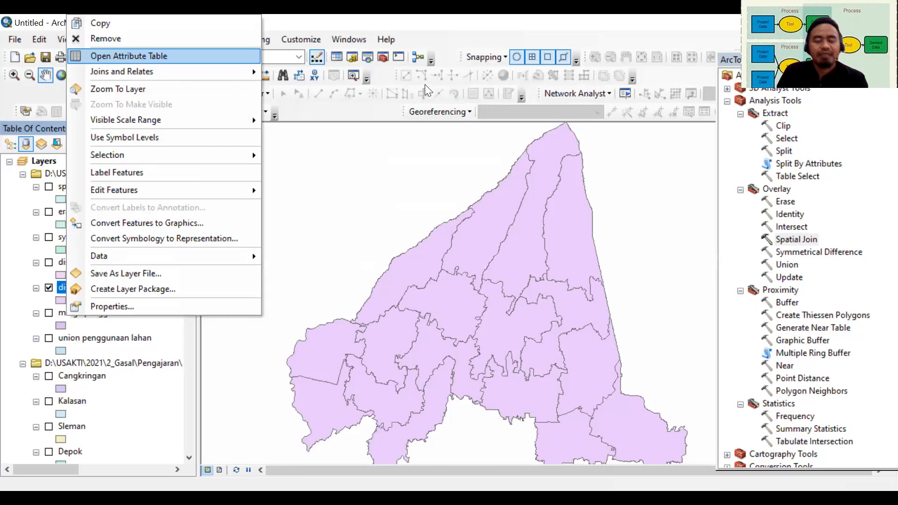
key("Return")
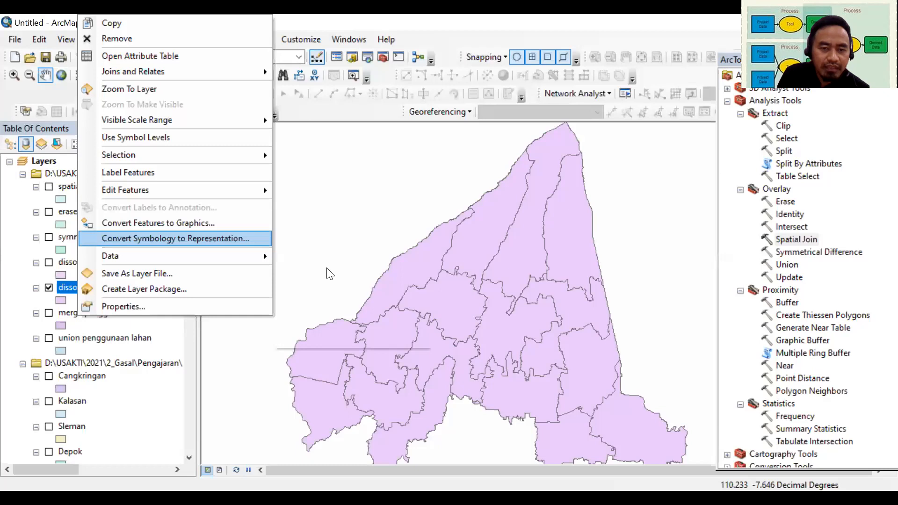
Start exporting all dissolve kecamatan features and set the output location to the DATA folder under 5_Aplikasi Komputer, 10_Spatial Analysis 1_A
mouse_move(210, 255)
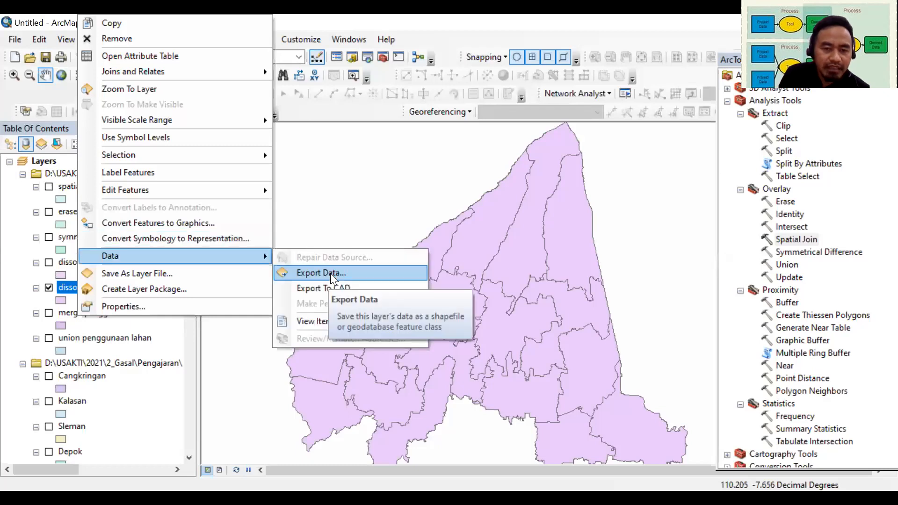
left_click(329, 273)
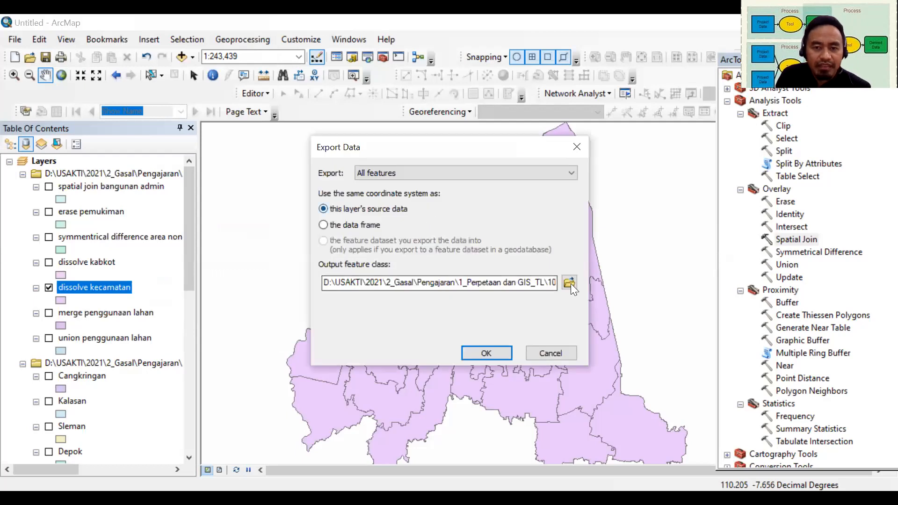
left_click(570, 283)
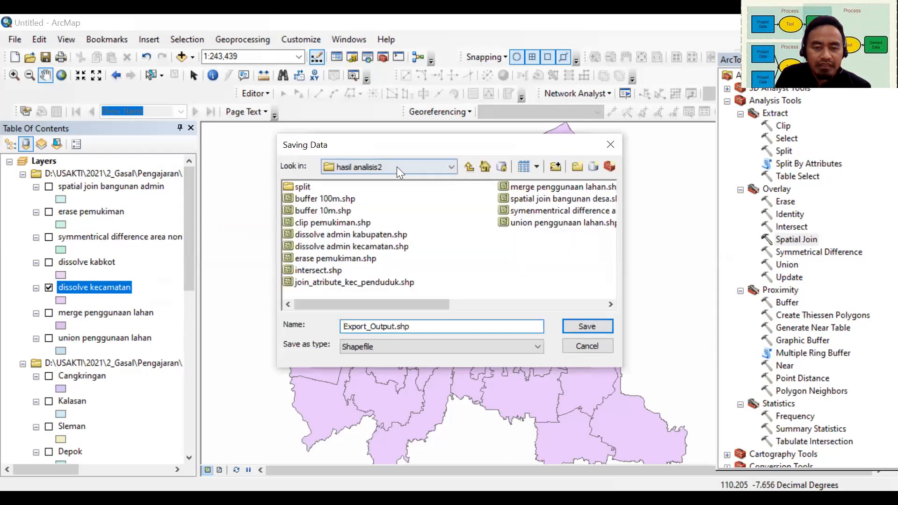
left_click(396, 167)
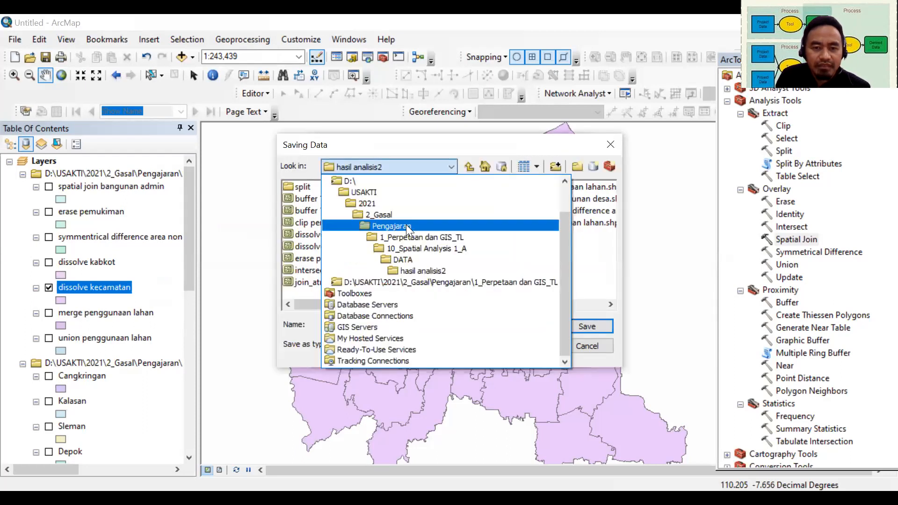
left_click(397, 226)
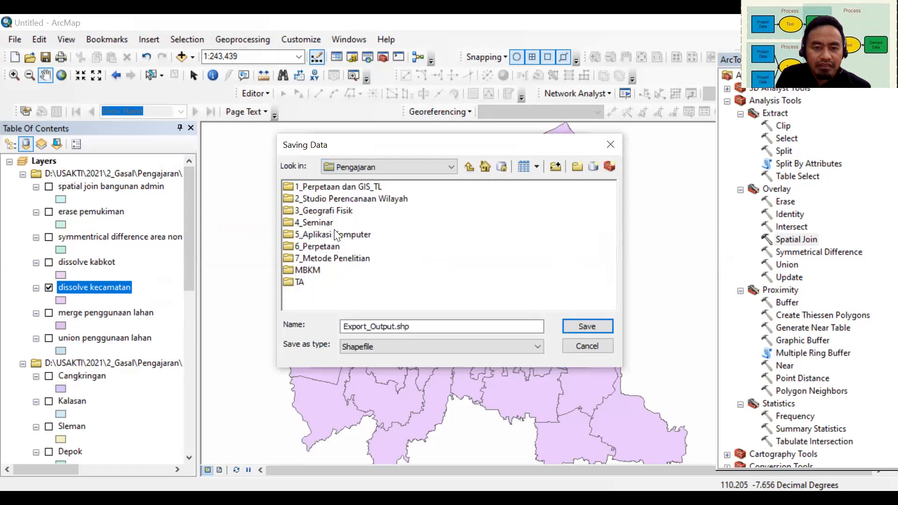
left_click(331, 235)
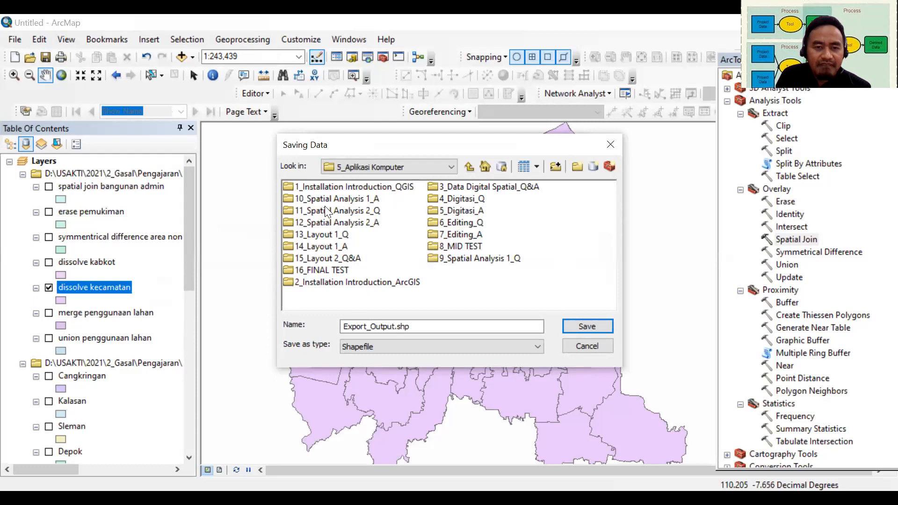
double_click(331, 200)
double_click(309, 186)
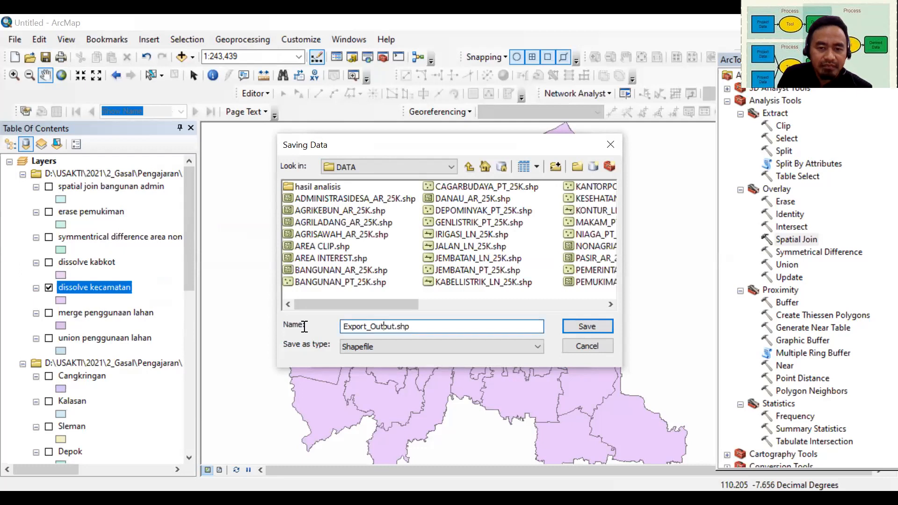
double_click(398, 327)
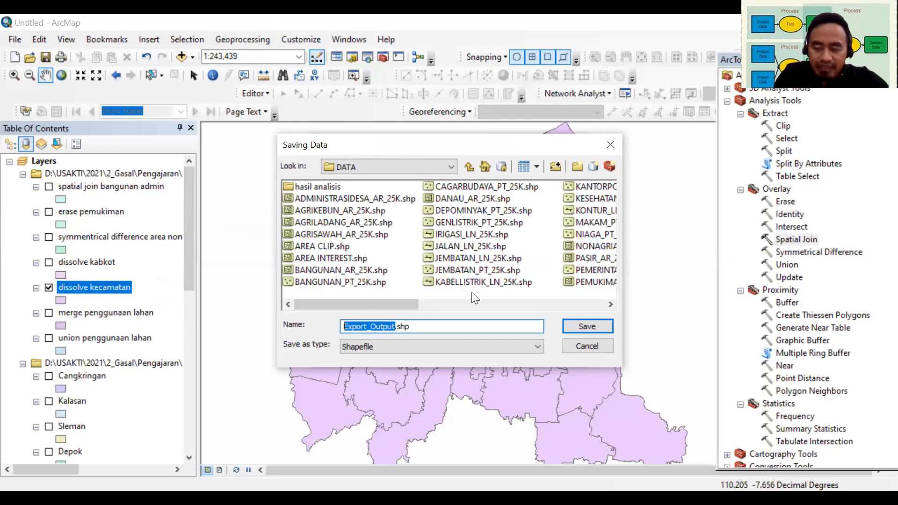
key("BackSpace")
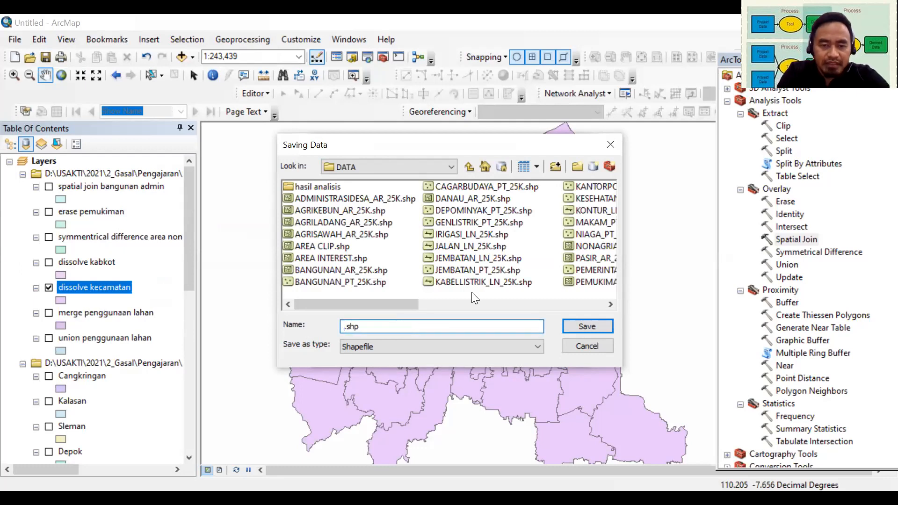
type("s")
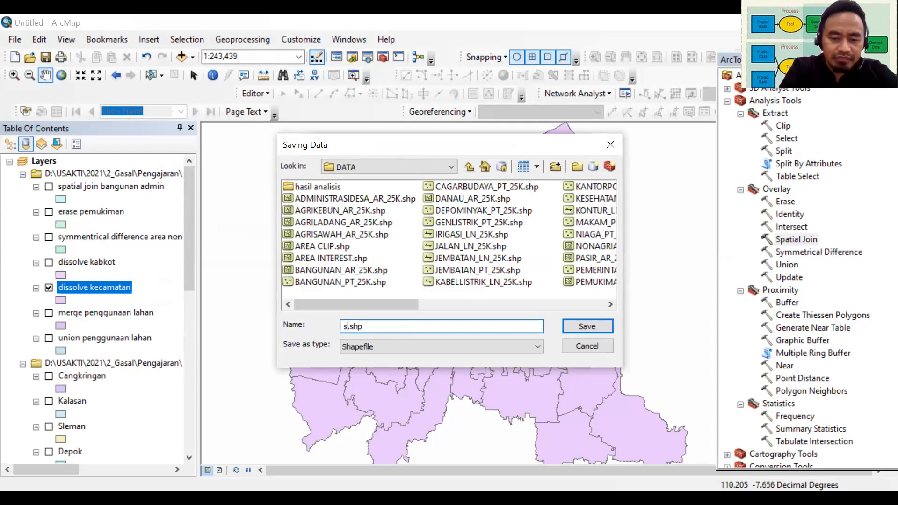
type("patial jo")
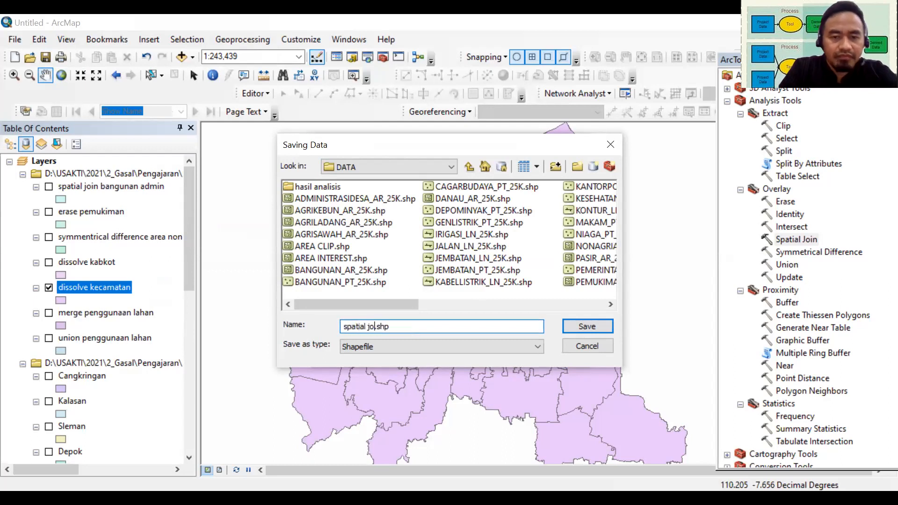
type("in")
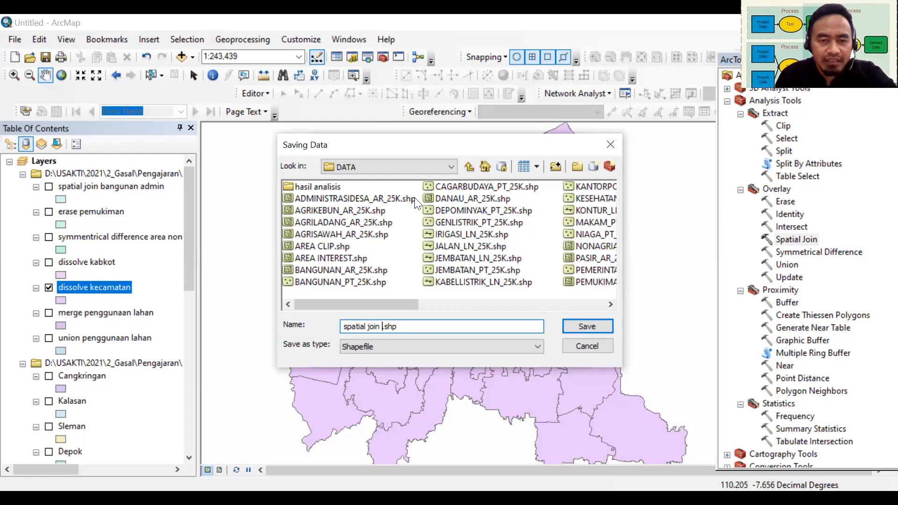
Name the export output join tabel kepadatan penddk perkecamatan.shp and save it in the hasil analisis folder
double_click(313, 187)
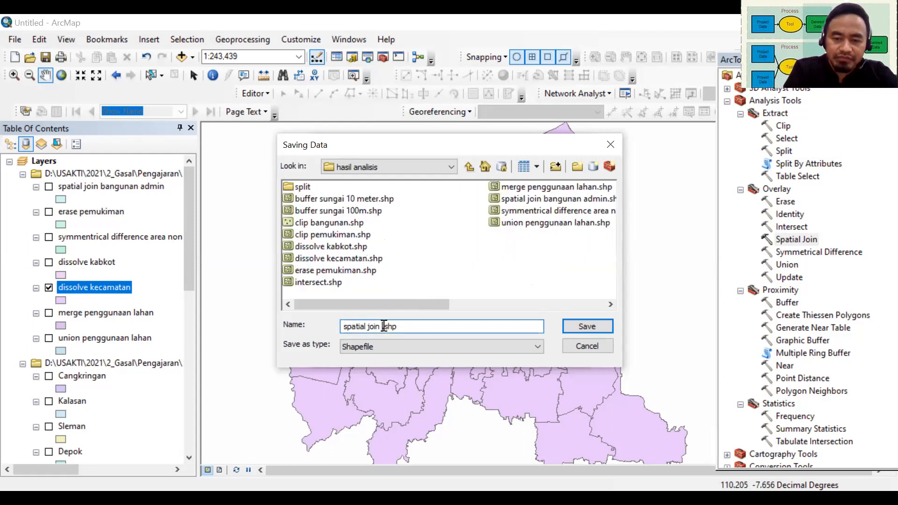
key("BackSpace")
key("BackSpace")
key("BackSpace")
key("BackSpace")
key("BackSpace")
key("BackSpace")
key("BackSpace")
key("BackSpace")
key("BackSpace")
key("BackSpace")
key("BackSpace")
key("BackSpace")
key("BackSpace")
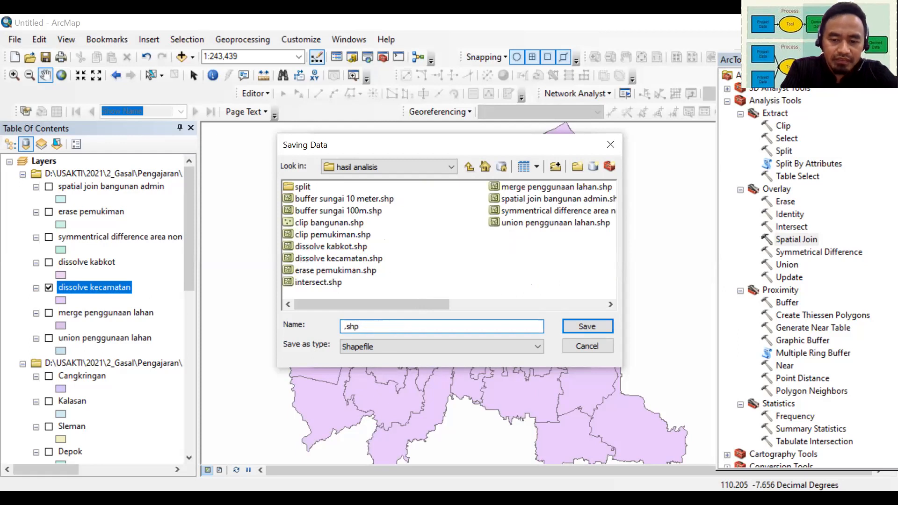
type("join tabel kec")
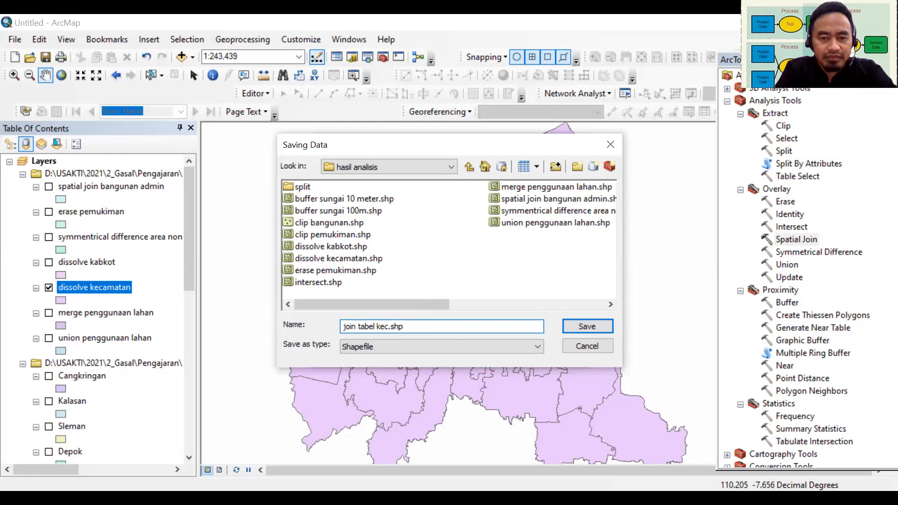
key("BackSpace")
key("BackSpace")
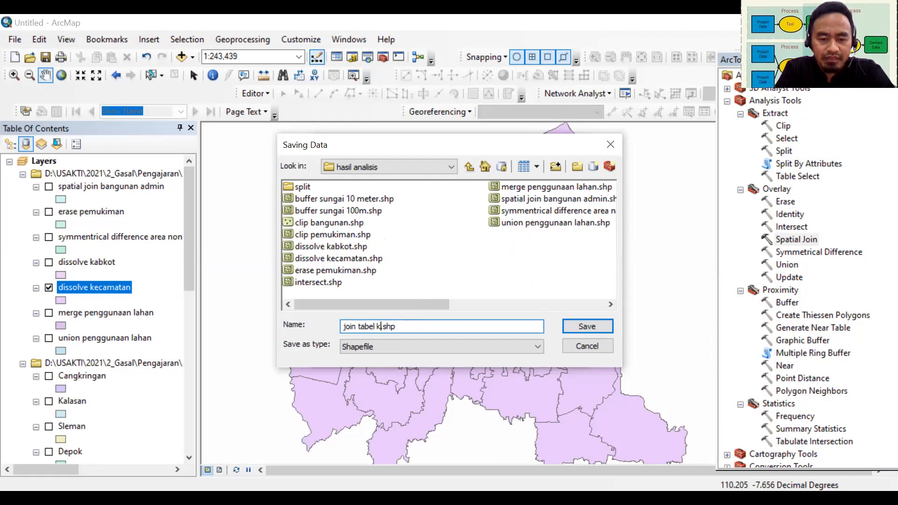
type("p")
key("BackSpace")
type("e")
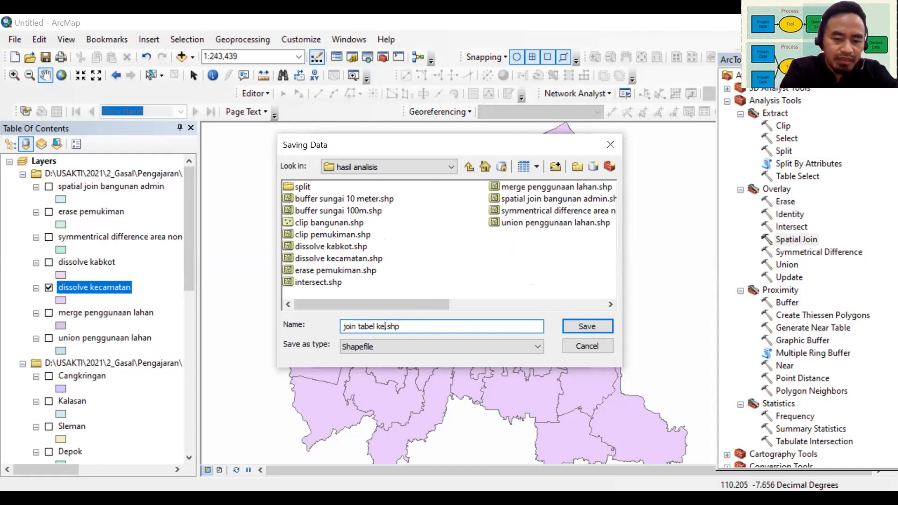
type("padatan pend")
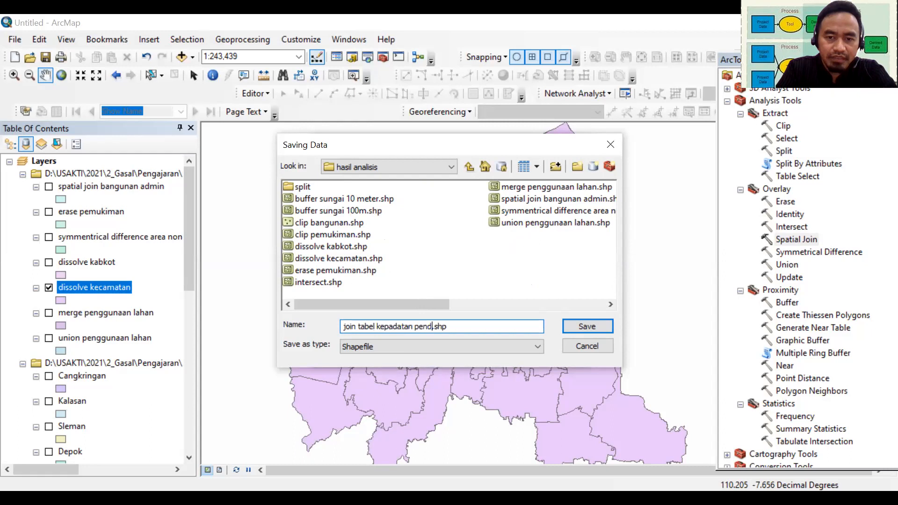
type("dk per")
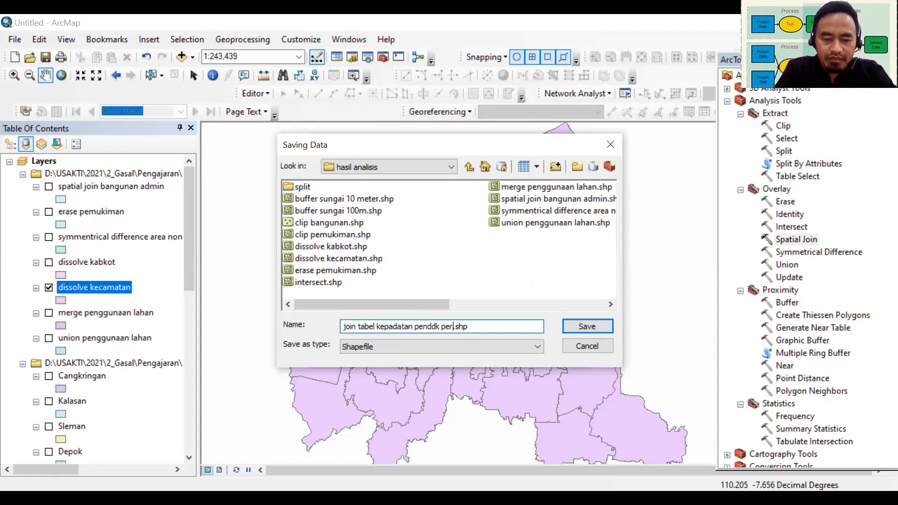
type("kecama")
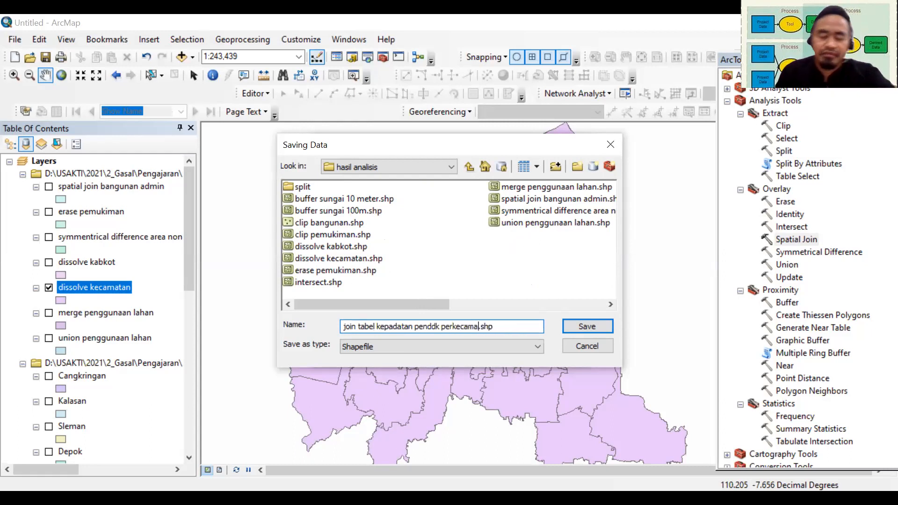
type("tan")
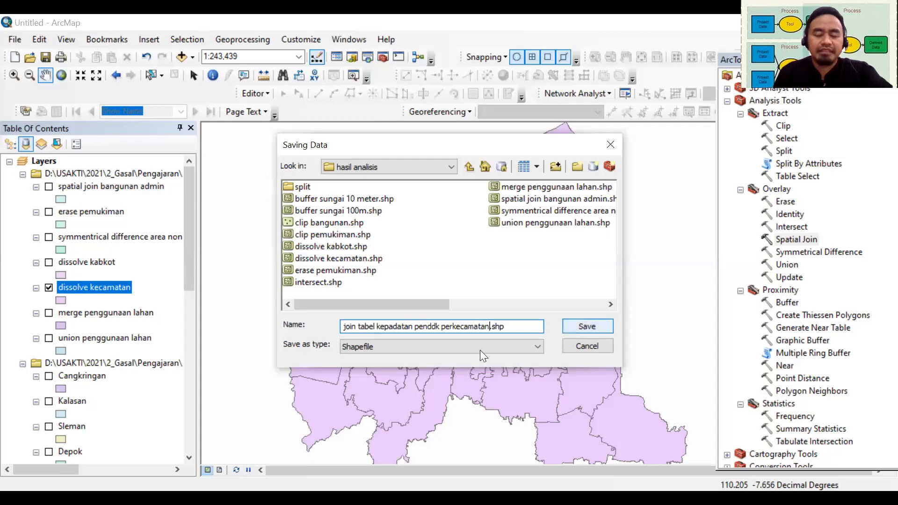
key("Return")
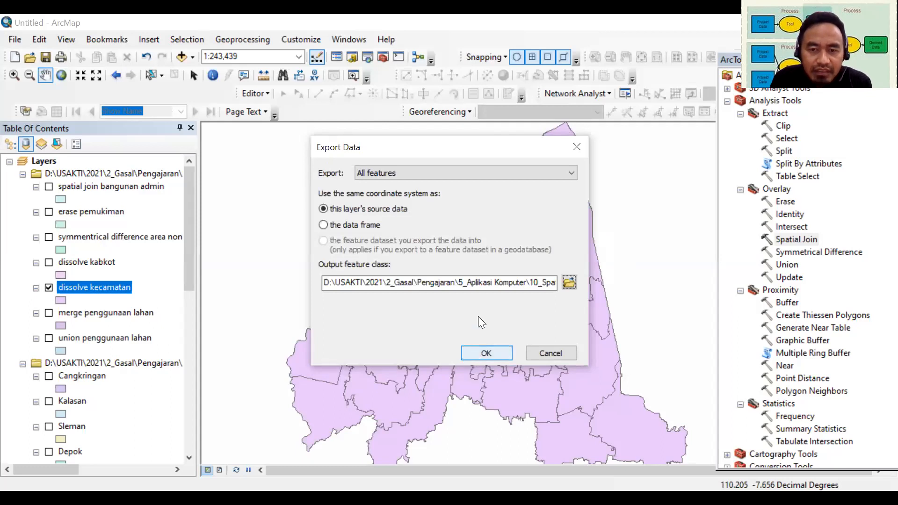
Export the data, add it to the map as a layer, and hide the dissolve kecamatan layer
key("Return")
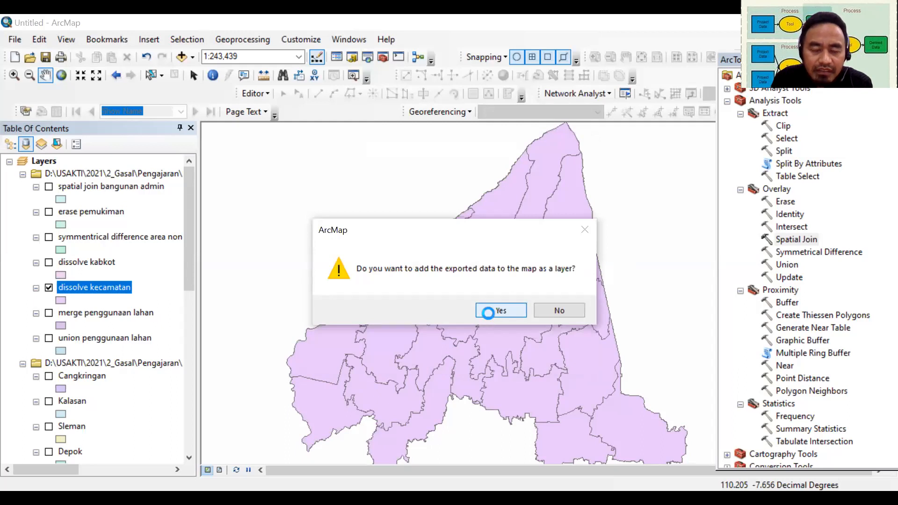
left_click(487, 312)
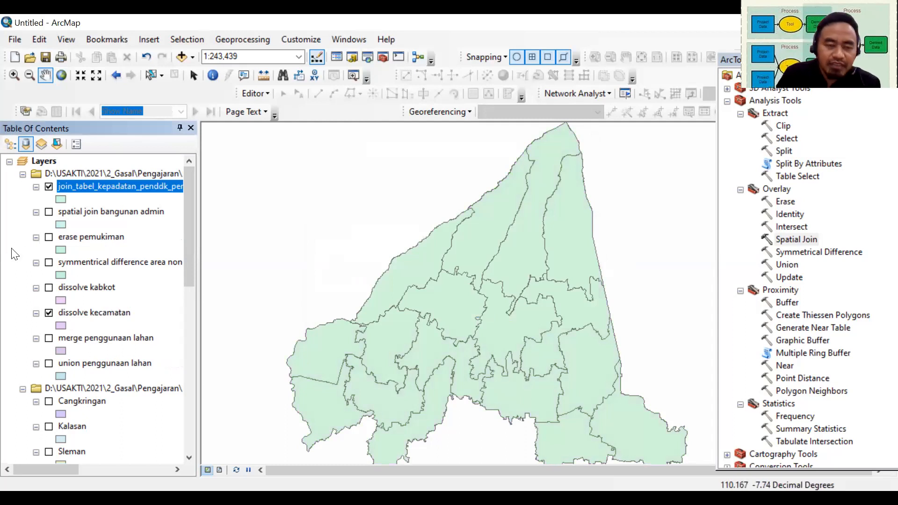
left_click(49, 313)
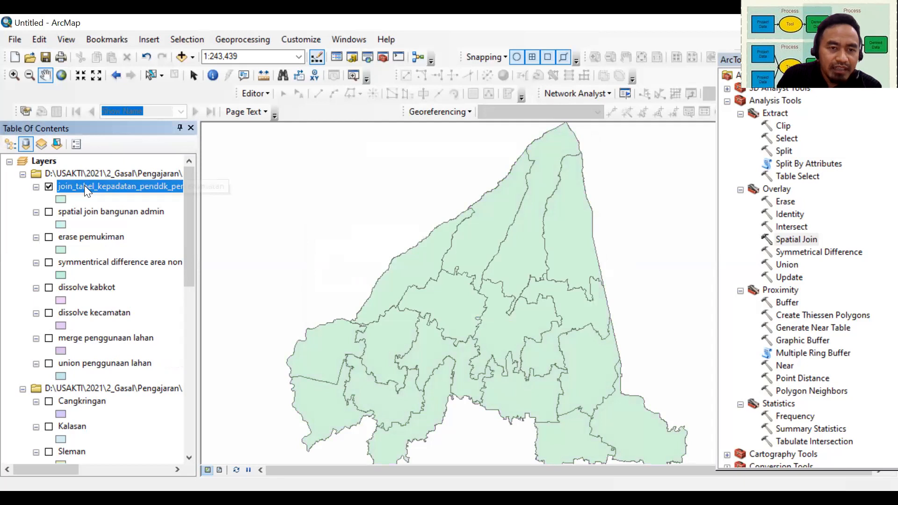
Symbolize the exported join tabel kepadatan penddk perkecamatan layer with graduated colors based on the KPDTNPDDK field
right_click(137, 187)
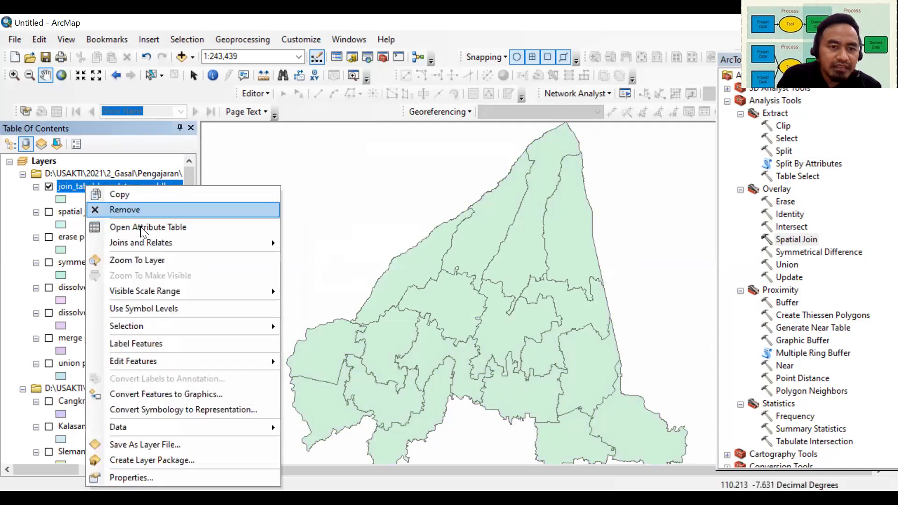
left_click(134, 477)
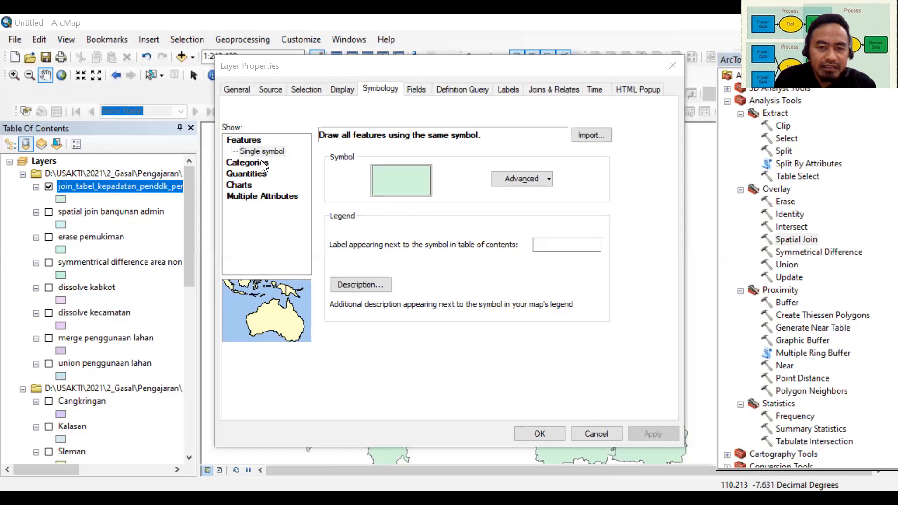
left_click(247, 163)
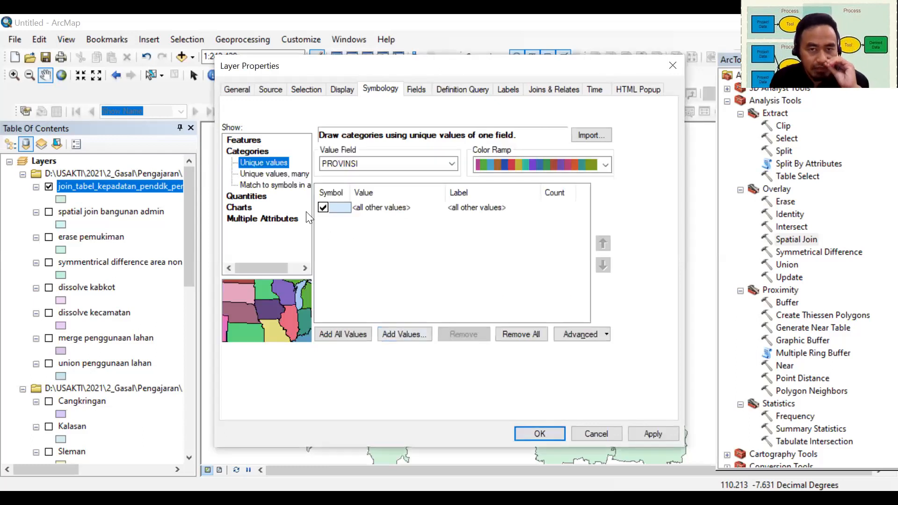
left_click(255, 199)
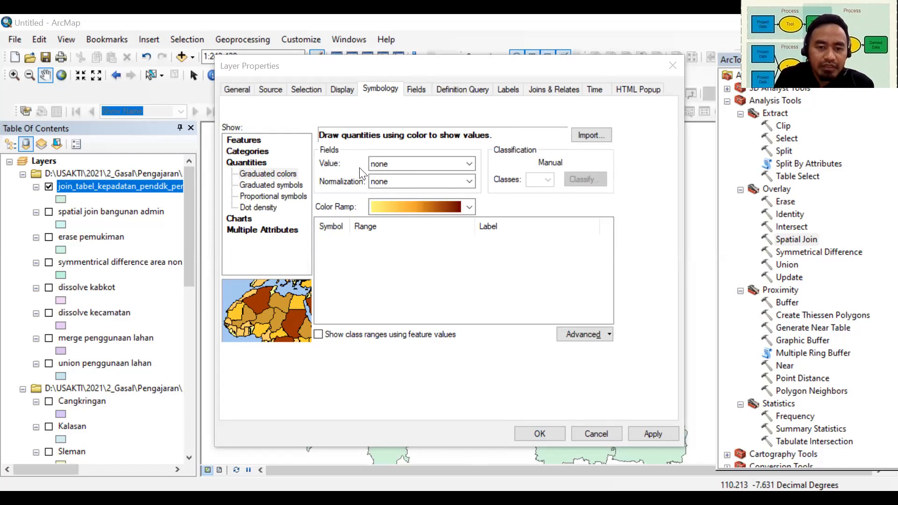
left_click(470, 163)
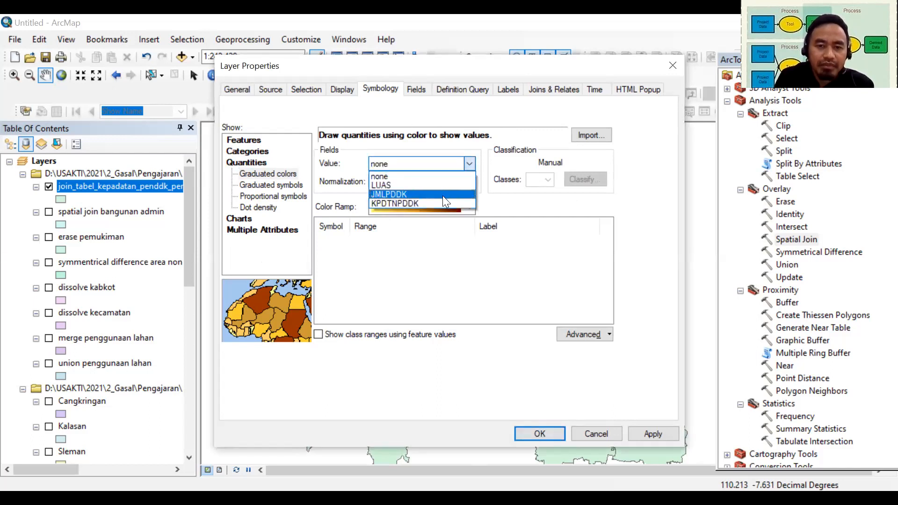
left_click(441, 203)
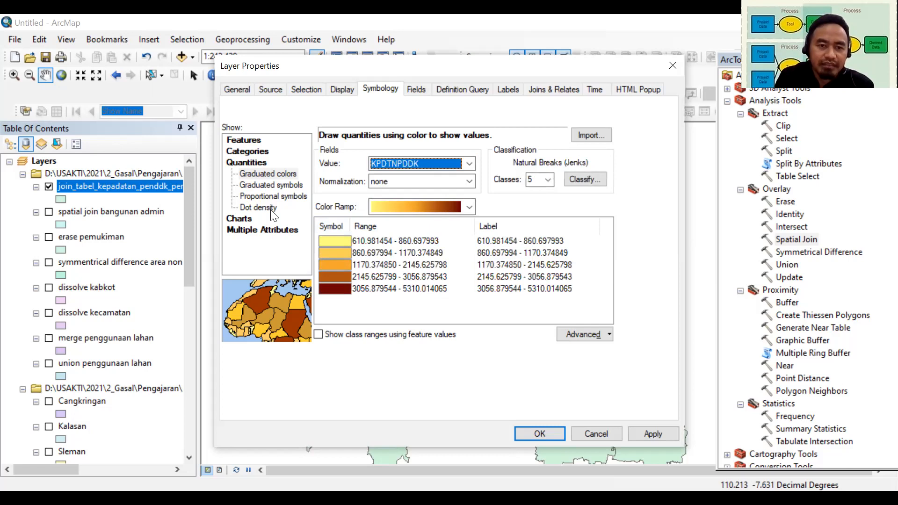
left_click(633, 432)
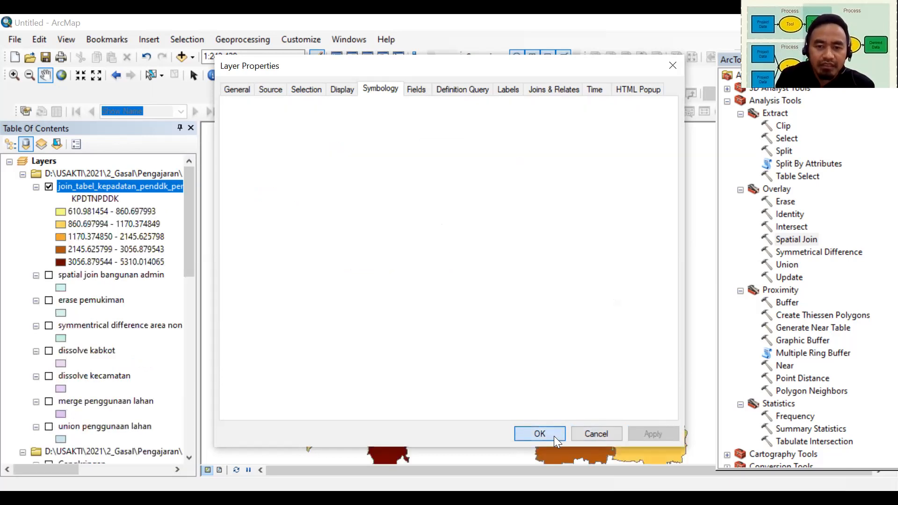
left_click(553, 436)
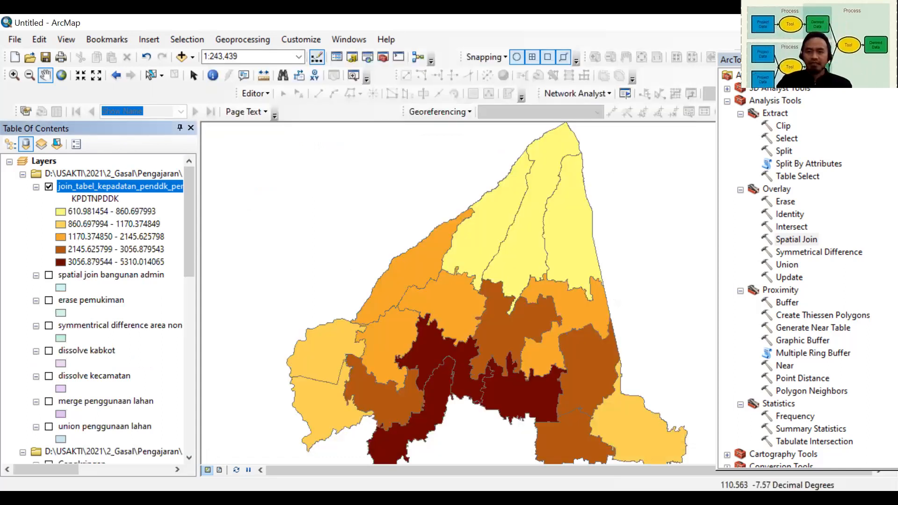
Close ArcToolbox and use Identify to inspect the attributes of the Gamping and Ngaglik kecamatan polygons
left_click(797, 239)
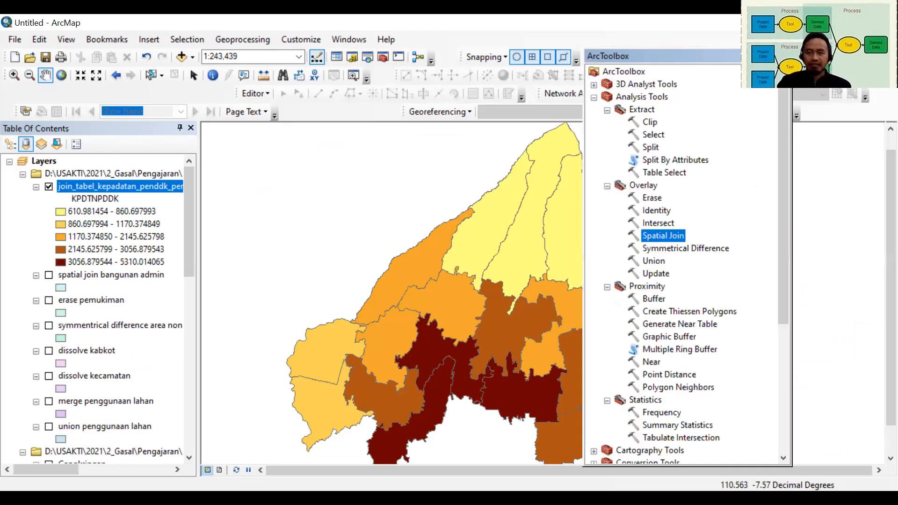
left_click(786, 56)
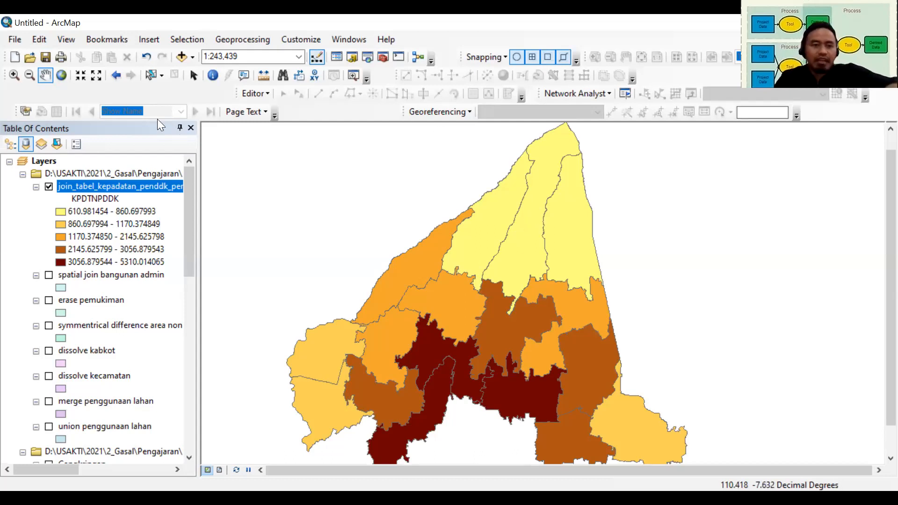
left_click(213, 75)
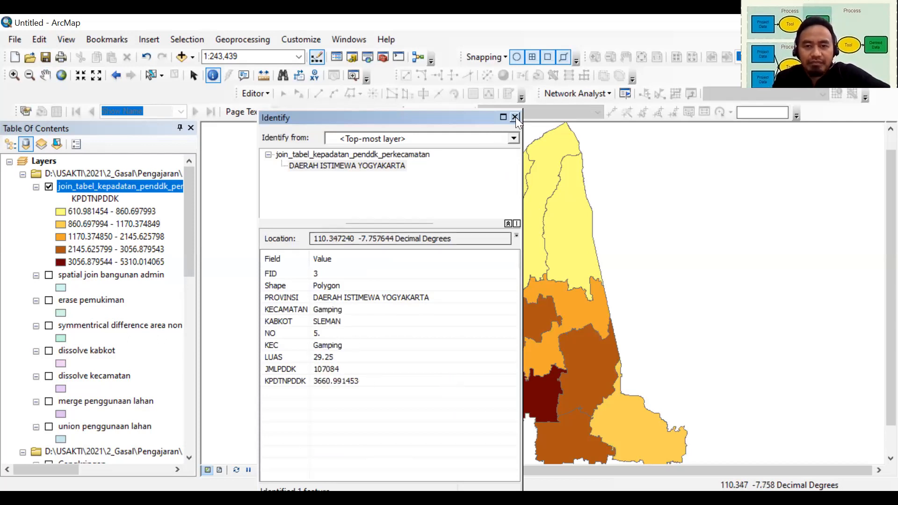
left_click(491, 333)
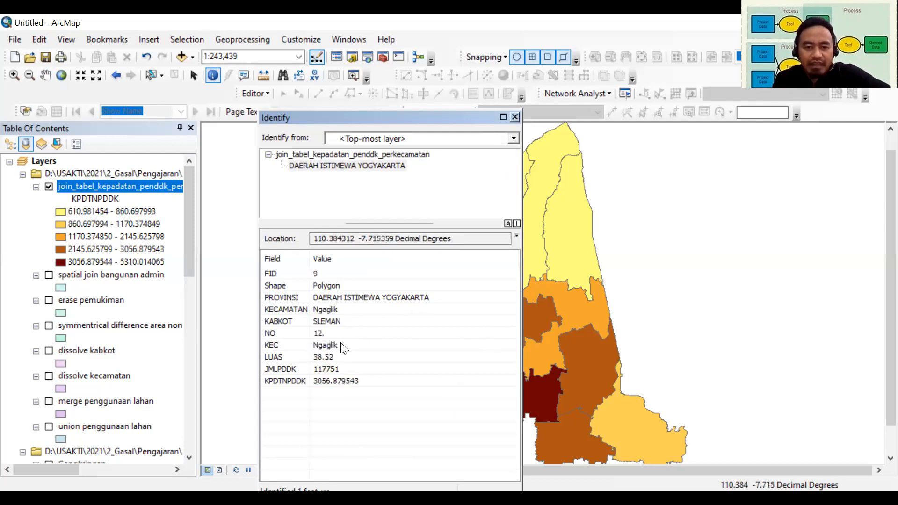
left_click(514, 117)
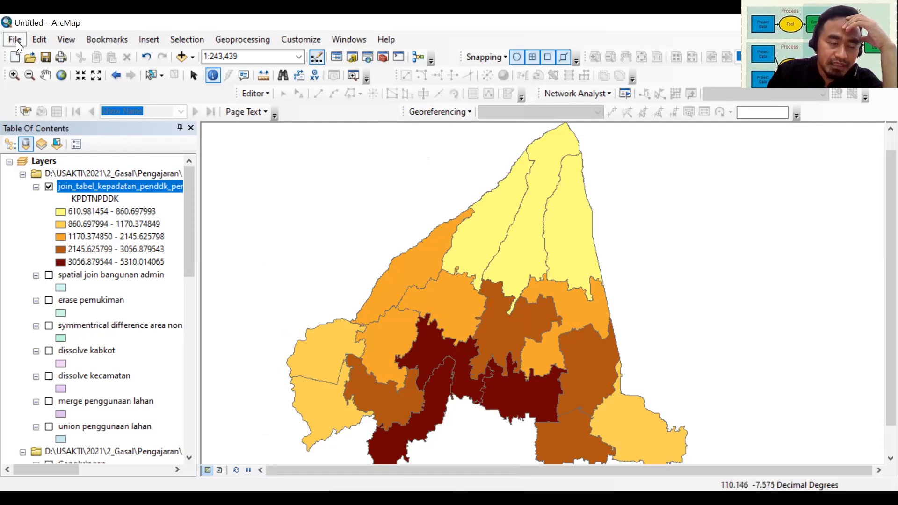
Start saving the map document as a new file and choose the 10_Spatial Analysis 1_A folder inside 5_Aplikasi Komputer as its location
key("alt+f")
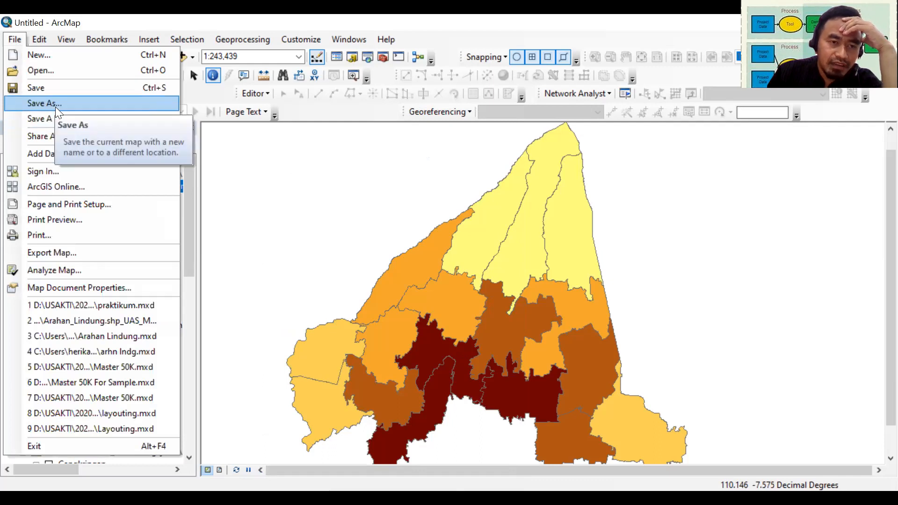
left_click(56, 107)
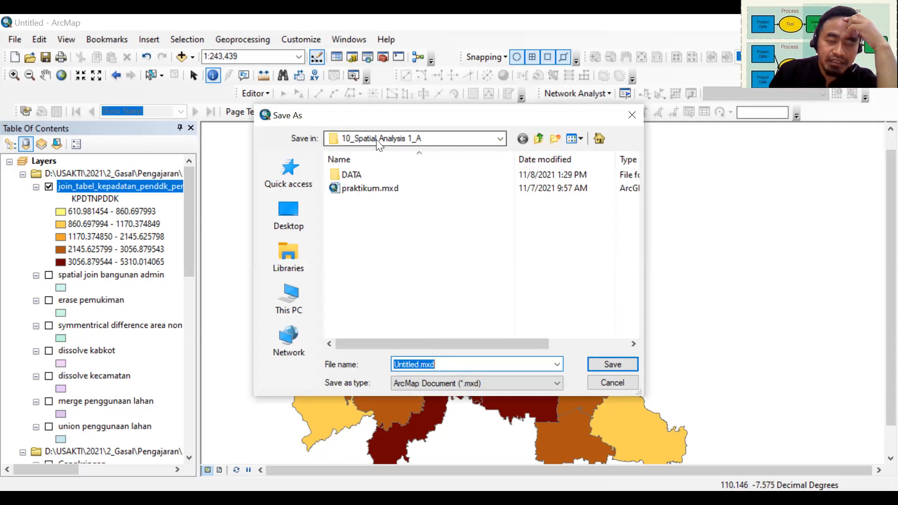
left_click(467, 145)
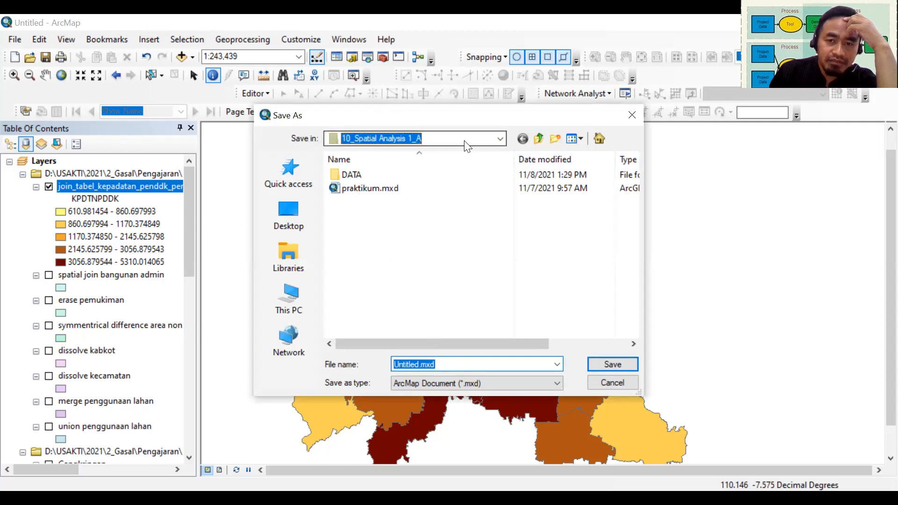
left_click(501, 139)
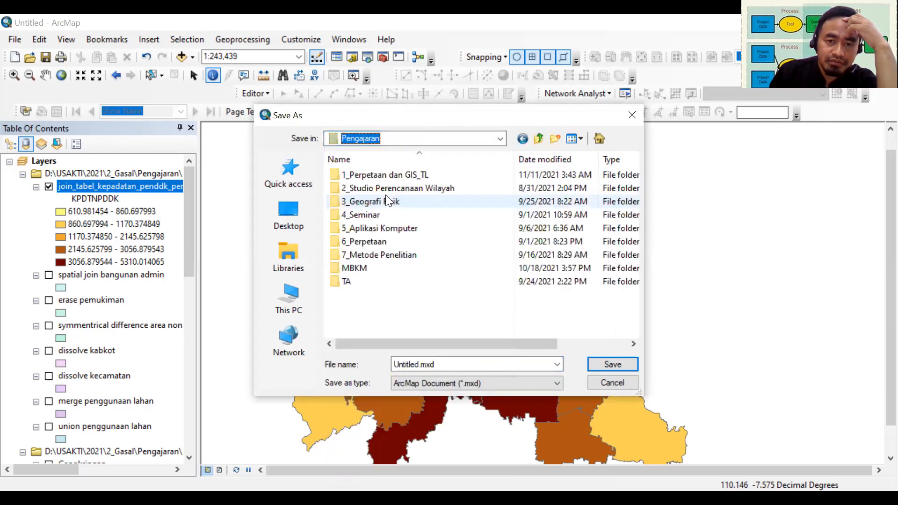
left_click(376, 228)
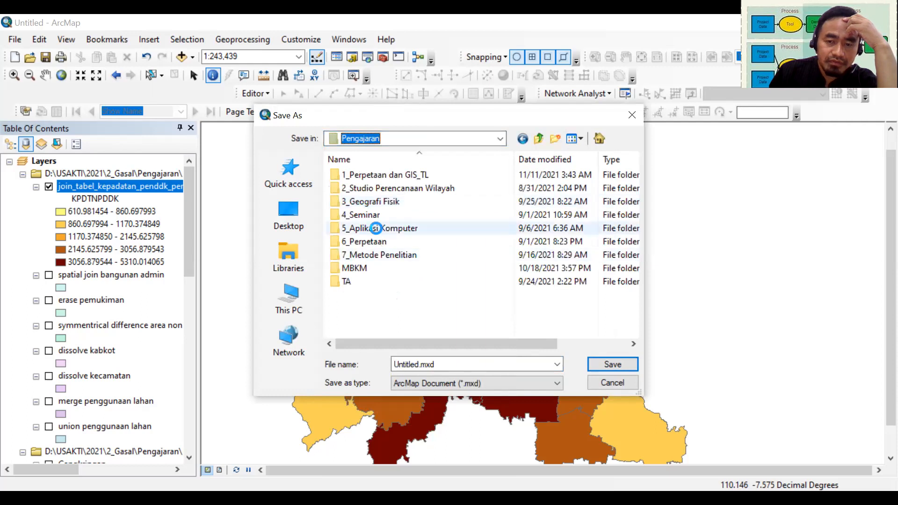
double_click(376, 228)
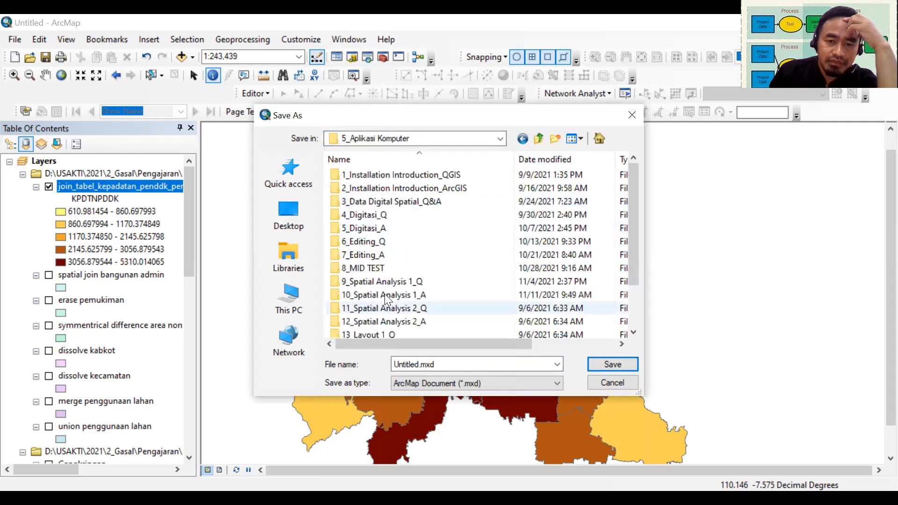
double_click(384, 294)
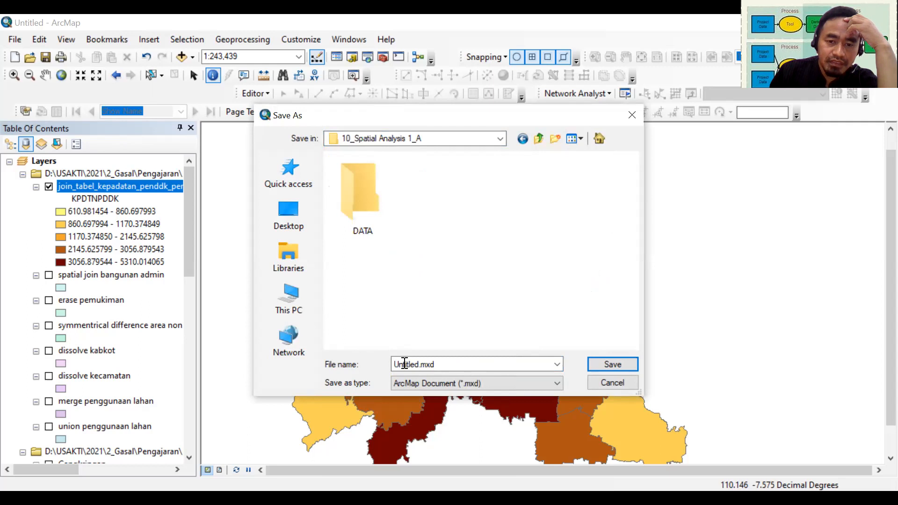
Name the map document analisis spasial.mxd and save it
left_click(421, 366)
key("Right")
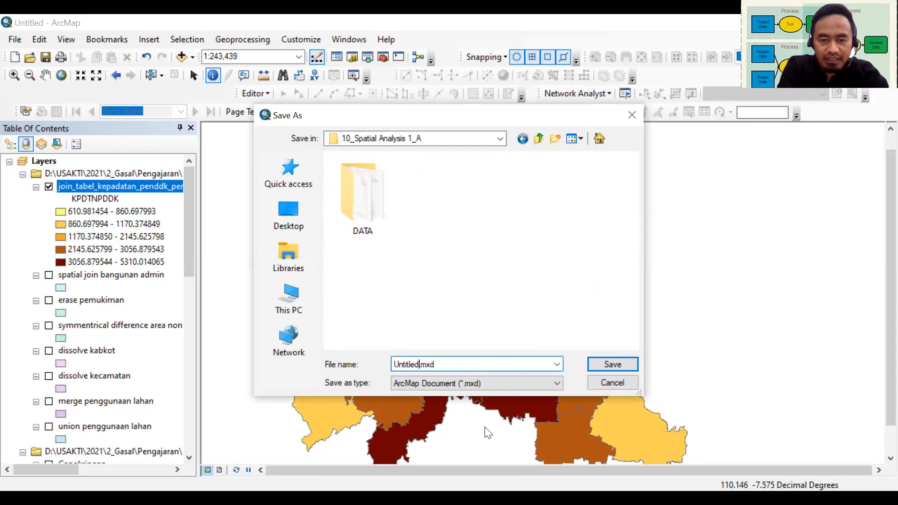
key("BackSpace")
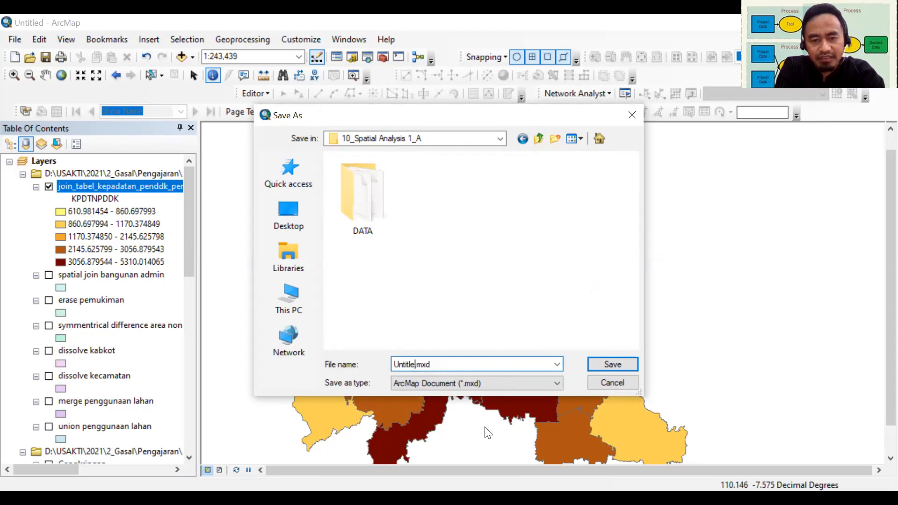
key("BackSpace")
key("BackSpace")
key("BackSpace")
key("BackSpace")
key("BackSpace")
key("BackSpace")
key("BackSpace")
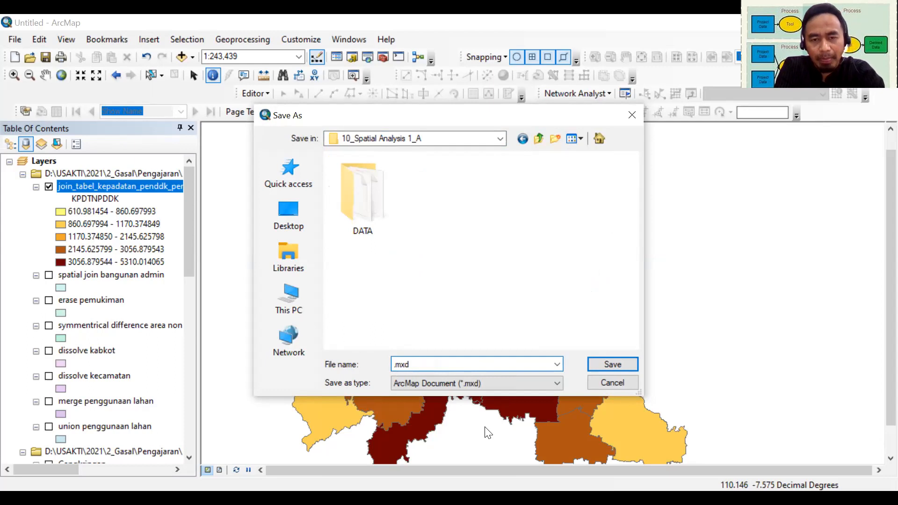
type("s")
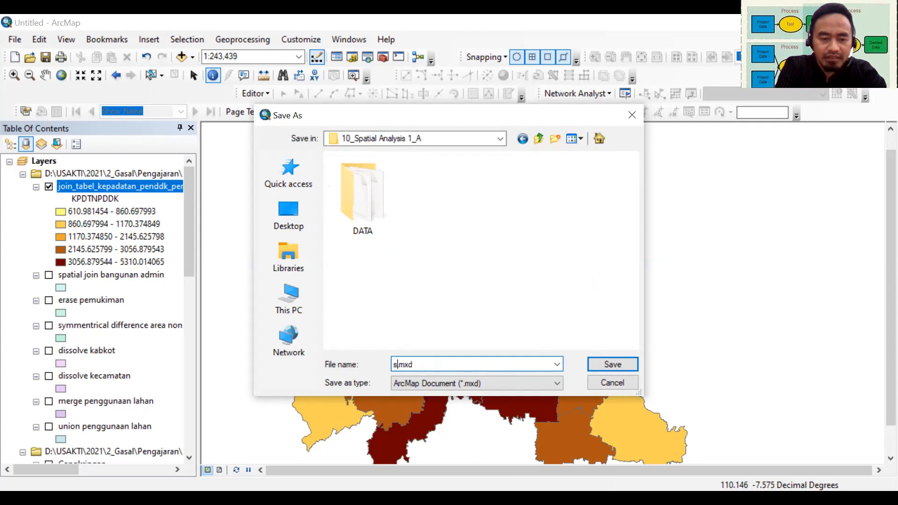
type("pa")
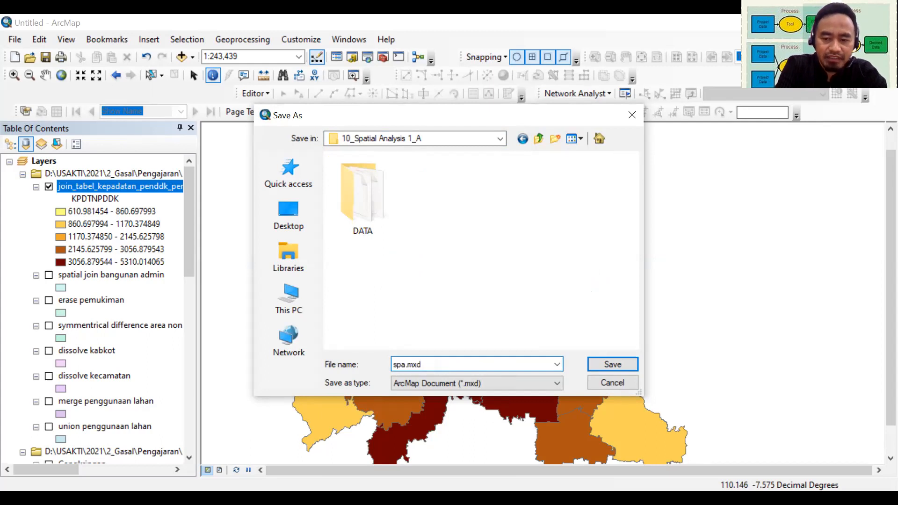
key("BackSpace")
key("BackSpace")
key("BackSpace")
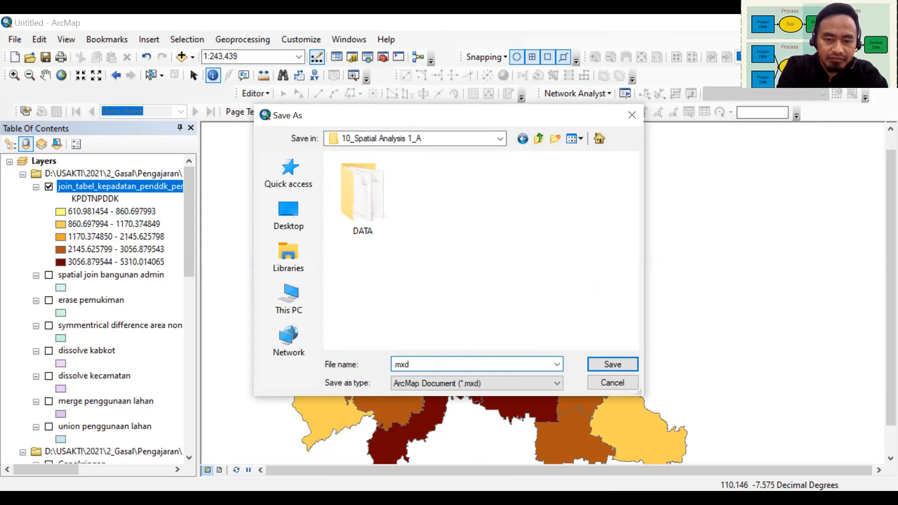
type("analisis spas")
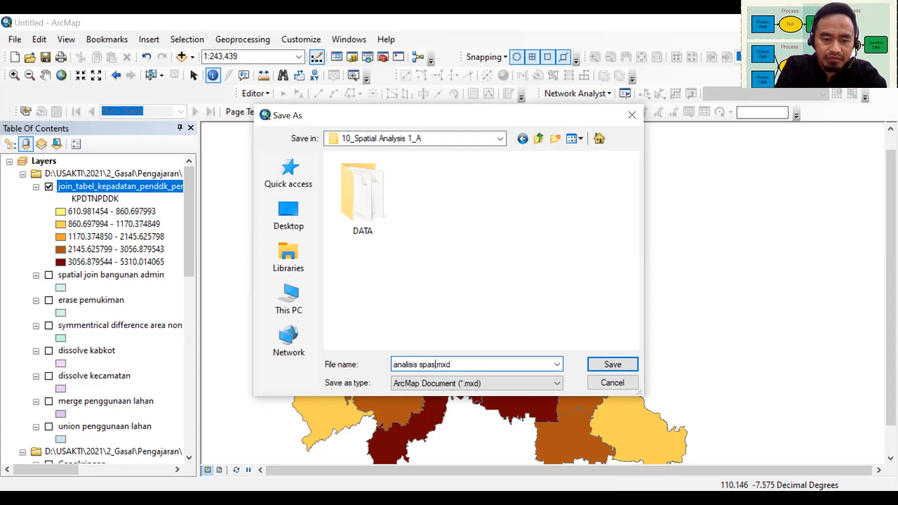
type("ial")
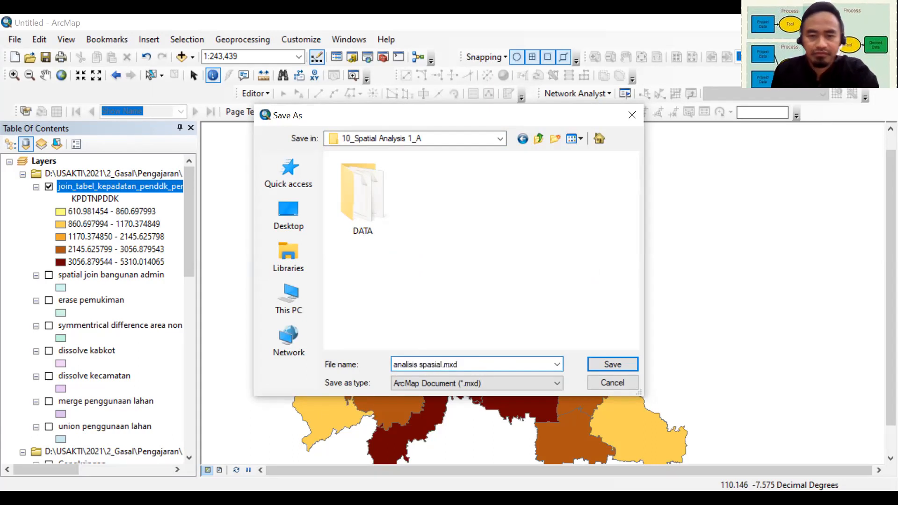
left_click(613, 365)
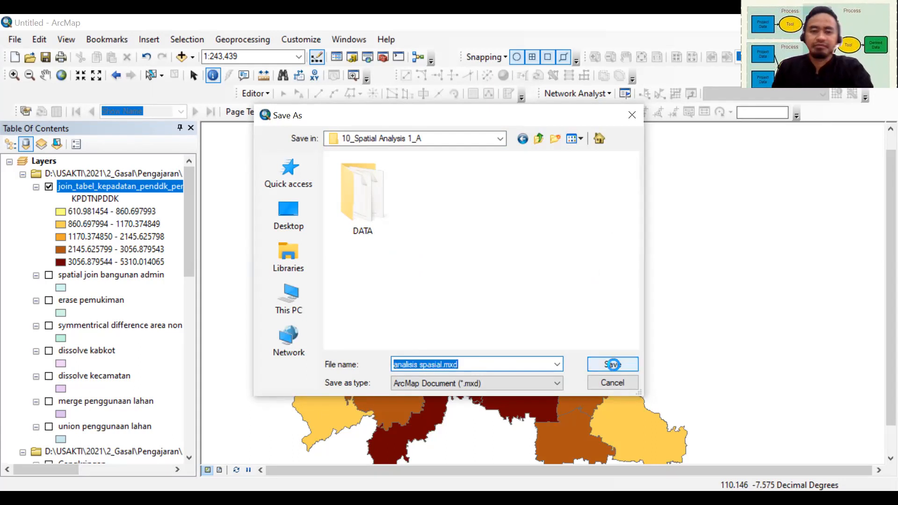